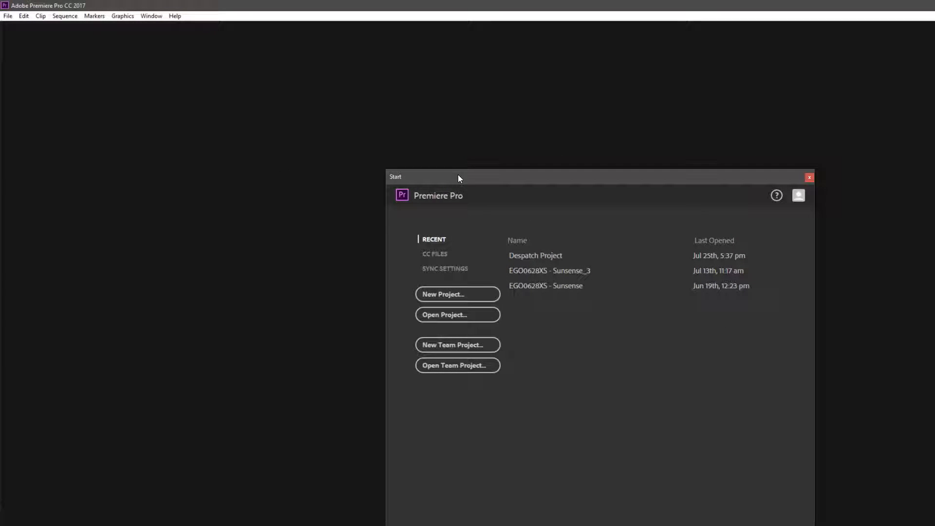
Create a new project named ksdjfgskdgjfks
{"action": "left_click_drag", "start_coordinate": [460, 176], "coordinate": [545, 170]}
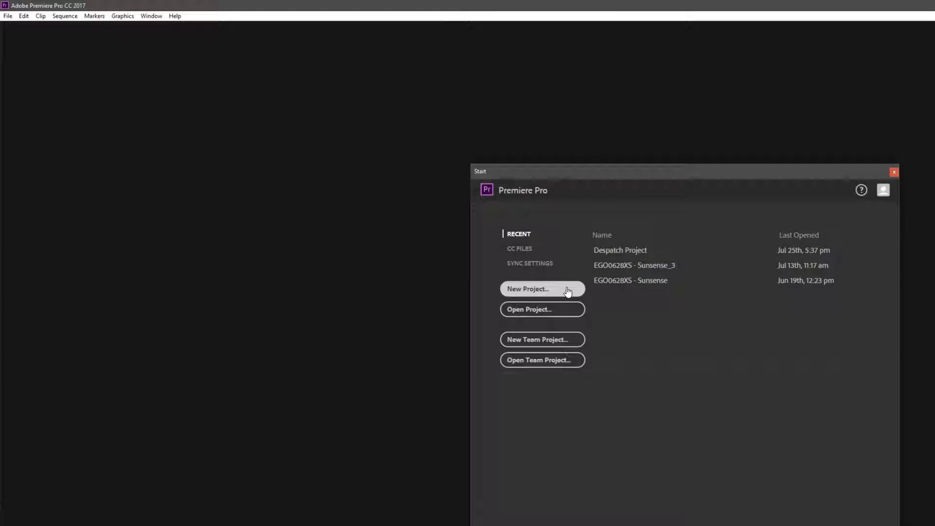
{"action": "left_click", "coordinate": [547, 290]}
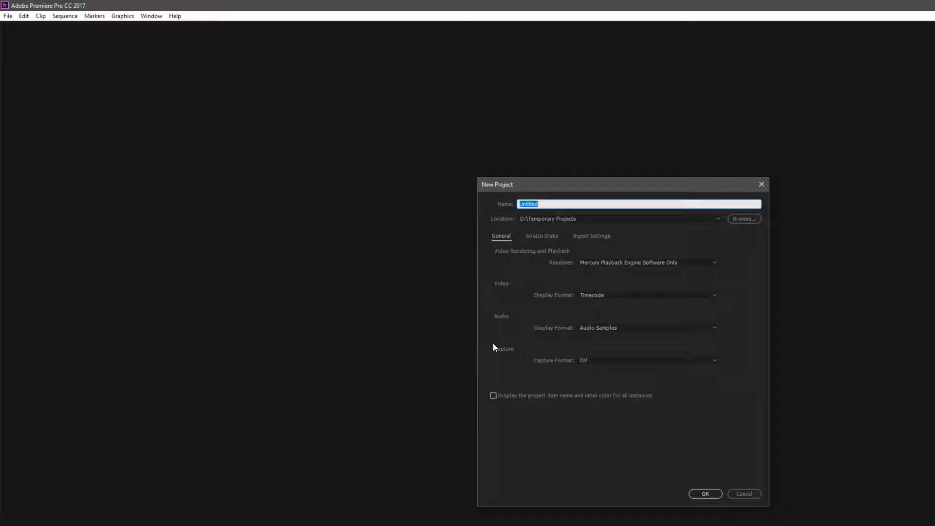
{"action": "left_click_drag", "start_coordinate": [552, 183], "coordinate": [551, 189]}
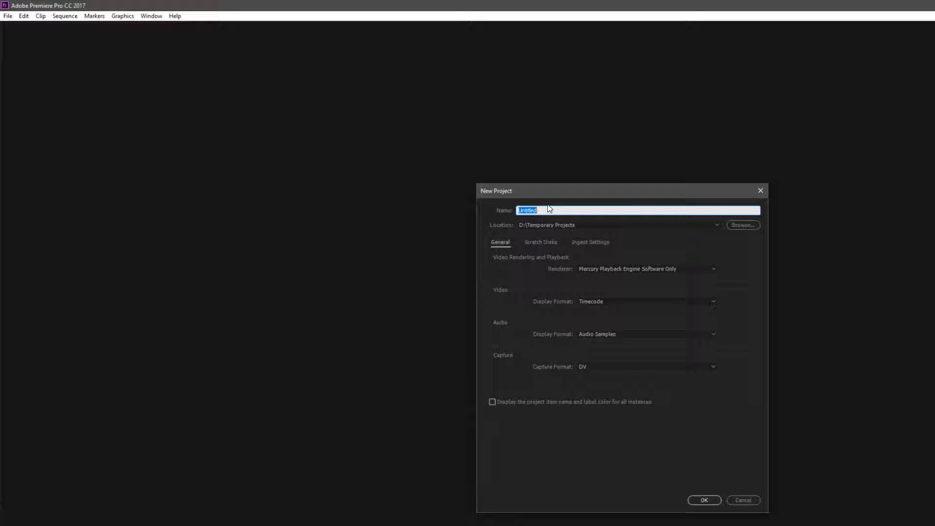
{"action": "type", "text": "ksdjfgskdgjfks"}
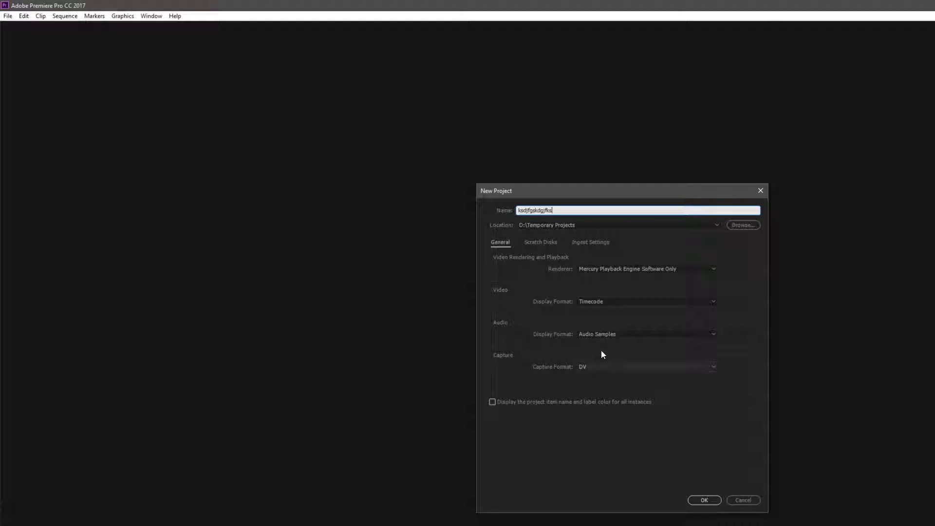
{"action": "left_click", "coordinate": [704, 500]}
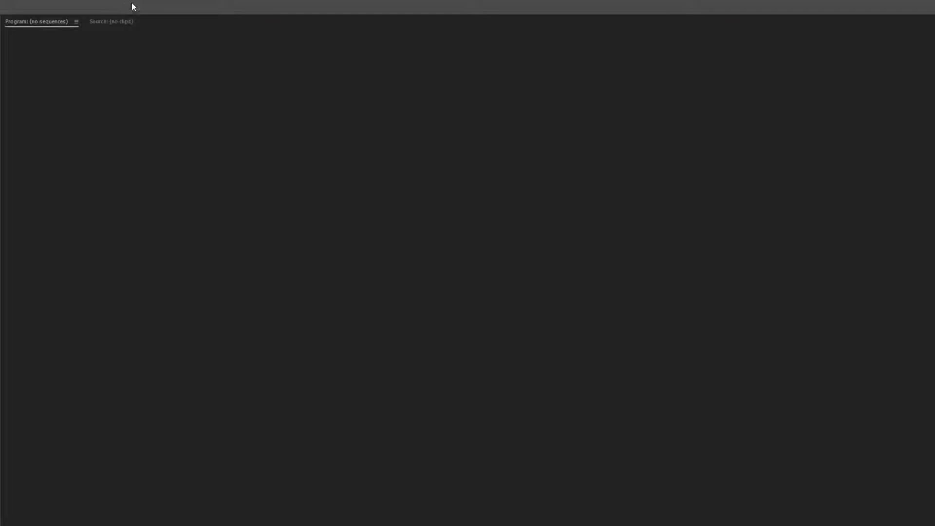
Switch the workspace to Editing
{"action": "left_click", "coordinate": [151, 15]}
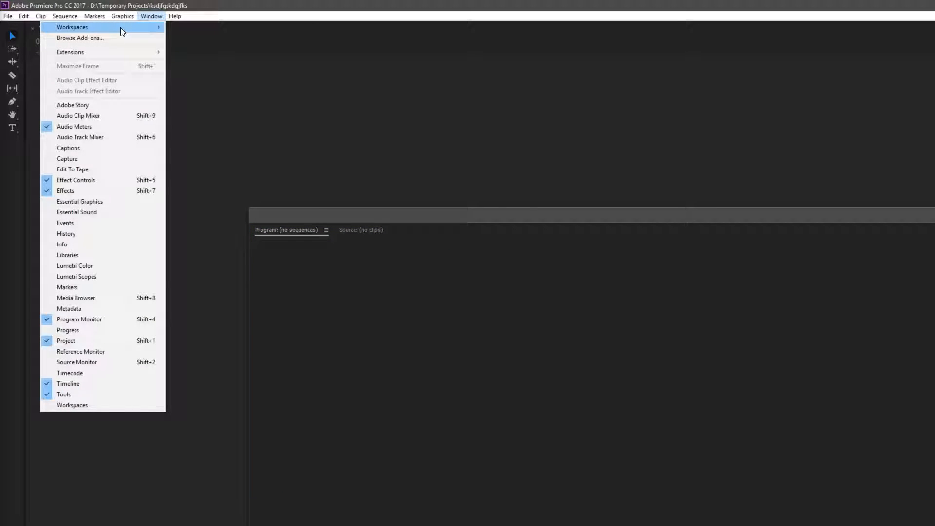
{"action": "mouse_move", "coordinate": [122, 27]}
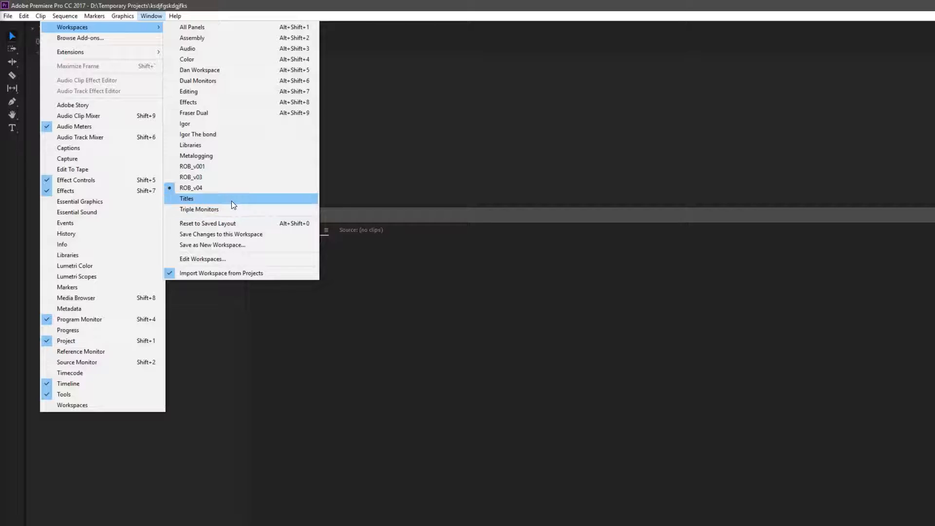
{"action": "left_click", "coordinate": [206, 91]}
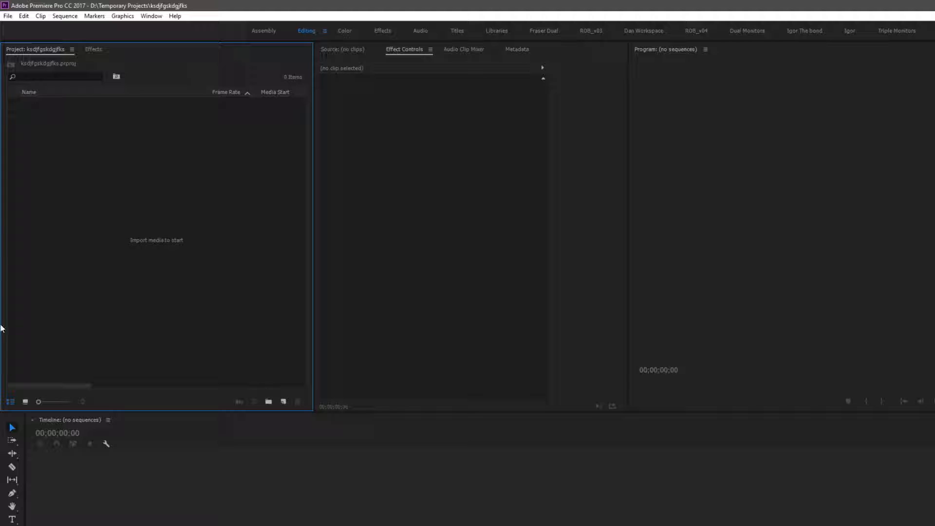
Import the three media files (two videos and a music track) from the Desktop into the project
{"action": "right_click", "coordinate": [135, 232]}
{"action": "left_click", "coordinate": [25, 257]}
{"action": "right_click", "coordinate": [146, 169]}
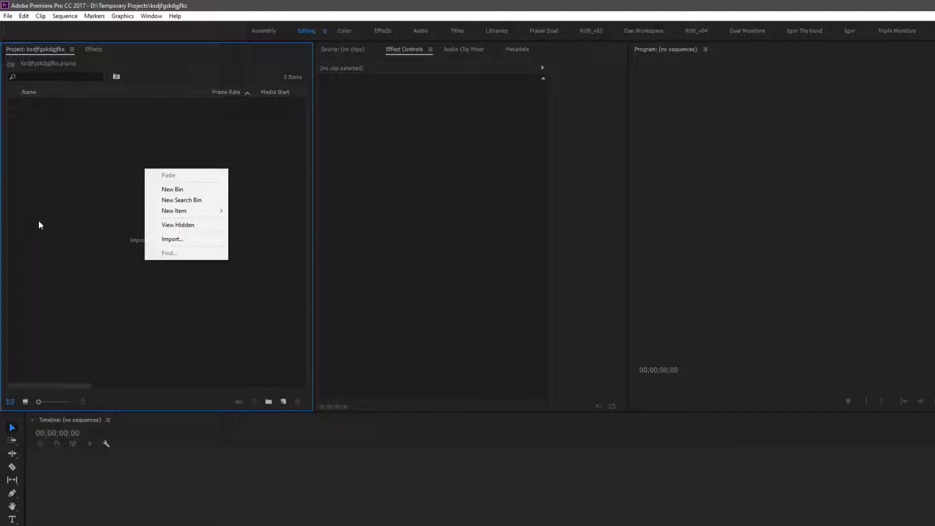
{"action": "left_click", "coordinate": [180, 240]}
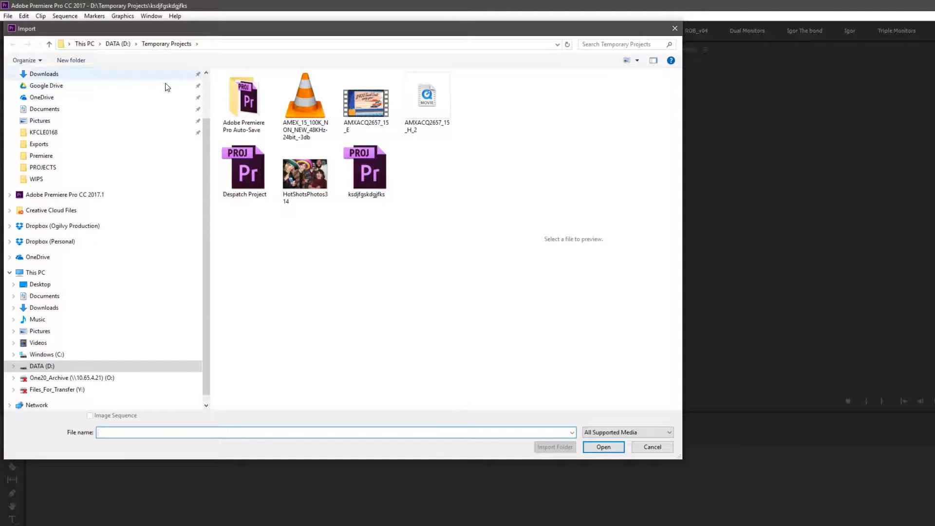
{"action": "left_click", "coordinate": [48, 284]}
{"action": "left_click_drag", "start_coordinate": [246, 157], "coordinate": [250, 128]}
{"action": "left_click", "coordinate": [274, 120], "text": "ctrl"}
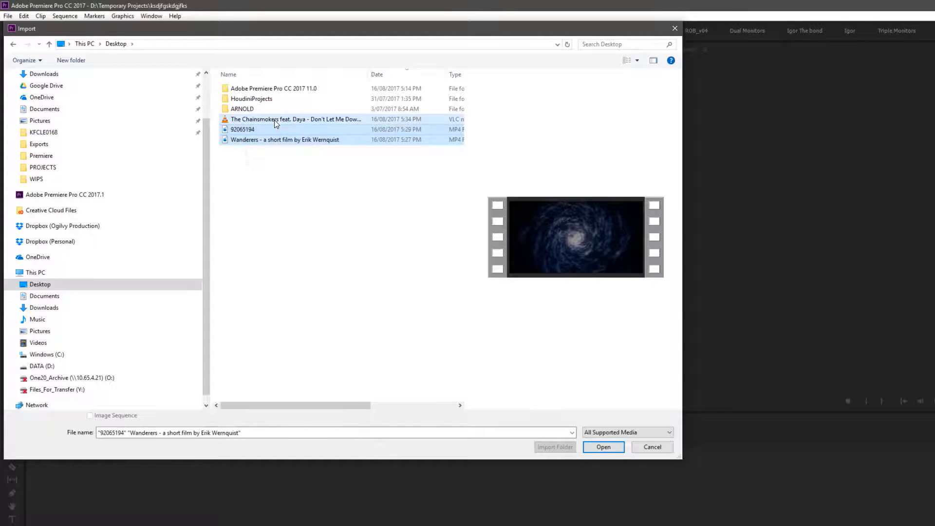
{"action": "left_click", "coordinate": [603, 447]}
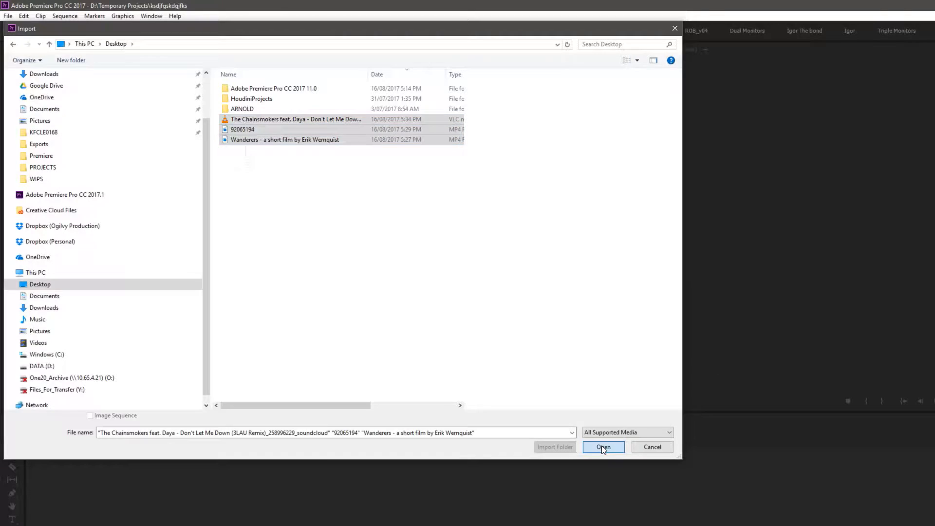
{"action": "left_click", "coordinate": [213, 207]}
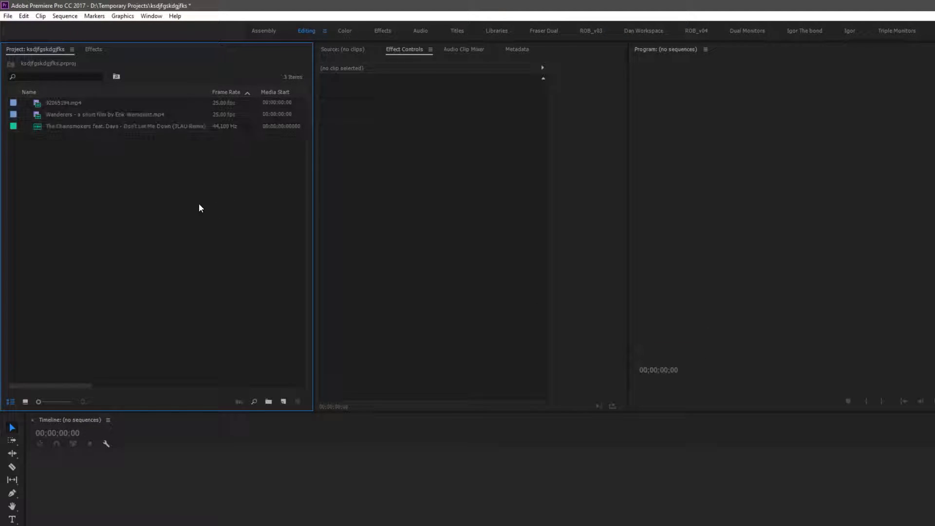
Create two new bins named FOOTAGE and AUDIO in the project
{"action": "left_click", "coordinate": [39, 108]}
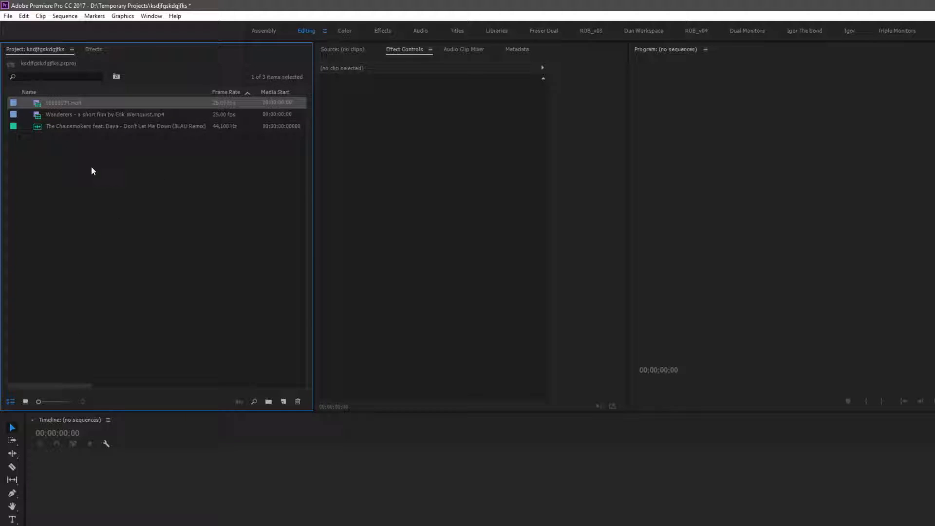
{"action": "left_click", "coordinate": [269, 401]}
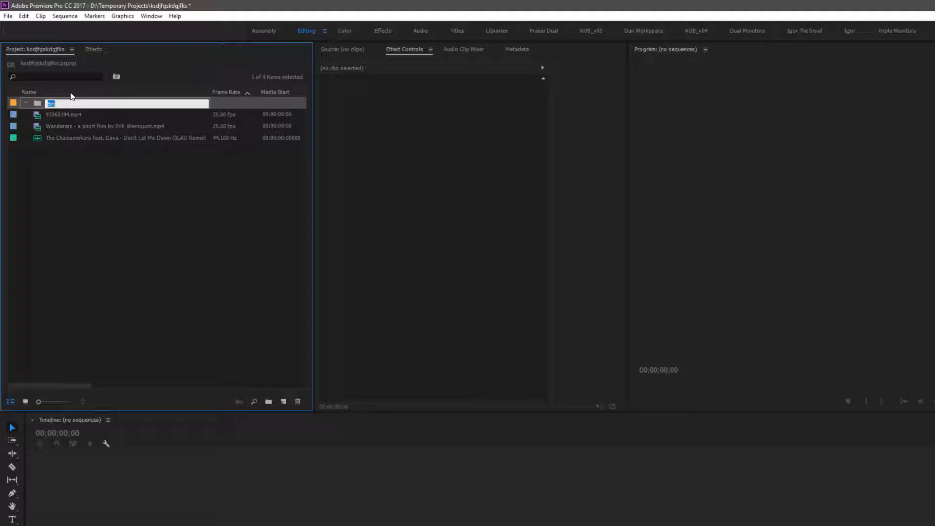
{"action": "type", "text": "FOOTAGE"}
{"action": "key", "text": "Return"}
{"action": "left_click", "coordinate": [268, 401]}
{"action": "type", "text": "AUDIO"}
{"action": "left_click", "coordinate": [172, 262]}
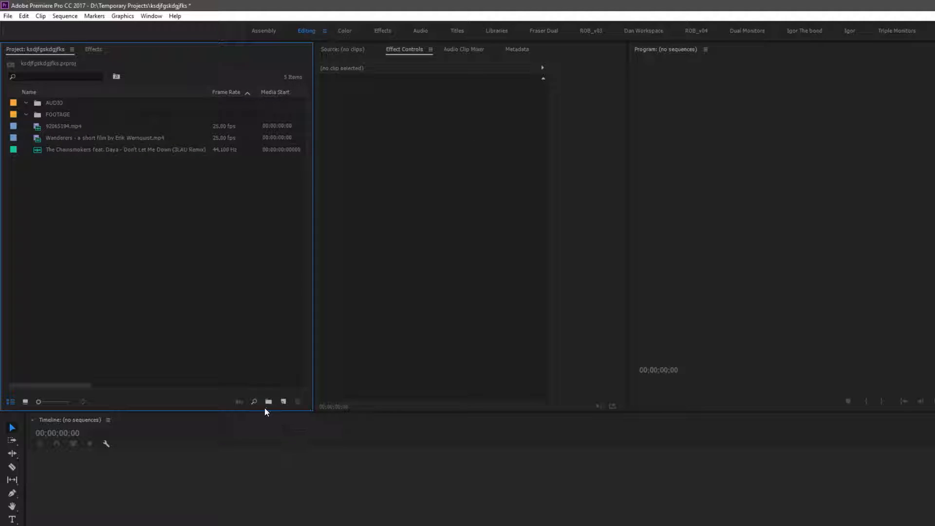
Create a new bin named GRAPHICS
{"action": "left_click", "coordinate": [268, 401]}
{"action": "type", "text": "GRAPHICS"}
{"action": "left_click", "coordinate": [131, 213]}
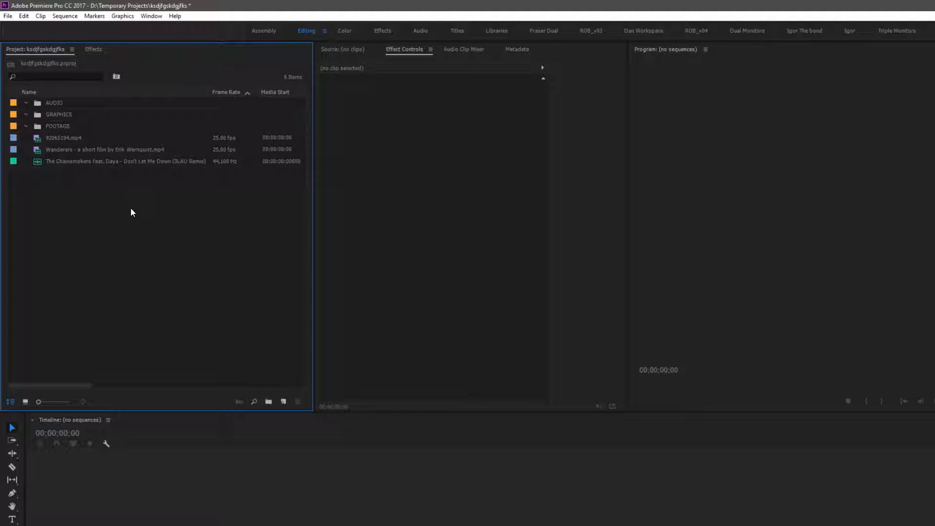
Move both video clips into the FOOTAGE bin and the music track into the AUDIO bin
{"action": "left_click", "coordinate": [54, 137]}
{"action": "left_click", "coordinate": [66, 153], "text": "shift"}
{"action": "left_click_drag", "start_coordinate": [69, 139], "coordinate": [66, 122]}
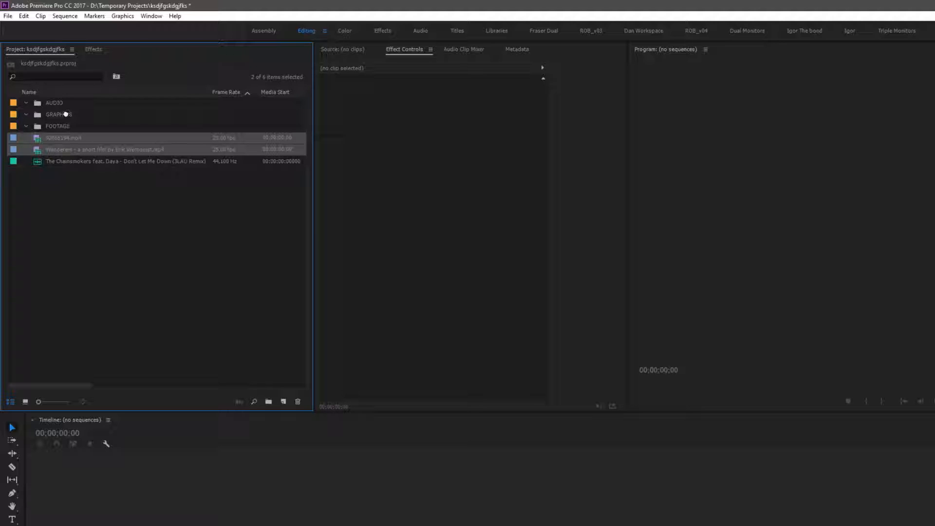
{"action": "mouse_move", "coordinate": [56, 110]}
{"action": "left_mouse_down"}
{"action": "mouse_move", "coordinate": [55, 102]}
{"action": "mouse_move", "coordinate": [55, 127]}
{"action": "left_mouse_up"}
{"action": "left_click_drag", "start_coordinate": [62, 161], "coordinate": [56, 103]}
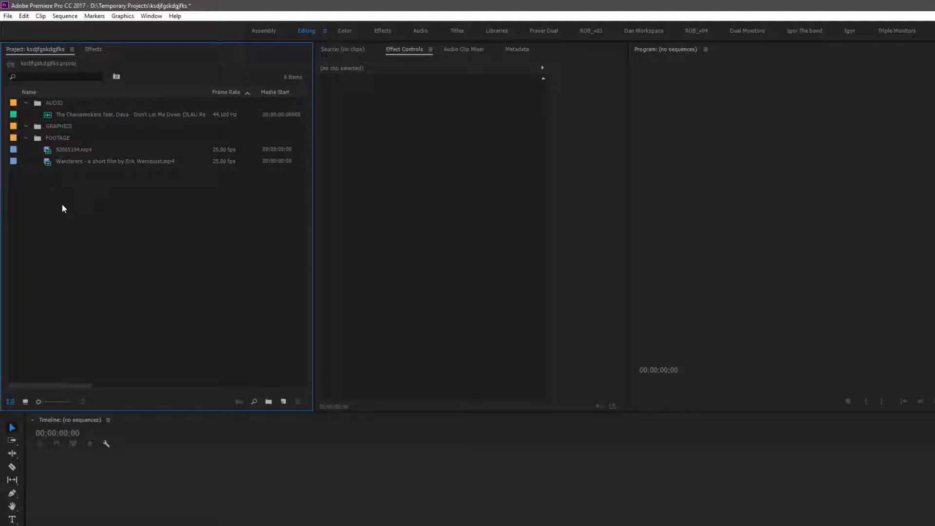
Delete the GRAPHICS bin and create a new bin named SEQUENCES
{"action": "left_click", "coordinate": [37, 126]}
{"action": "key", "text": "Delete"}
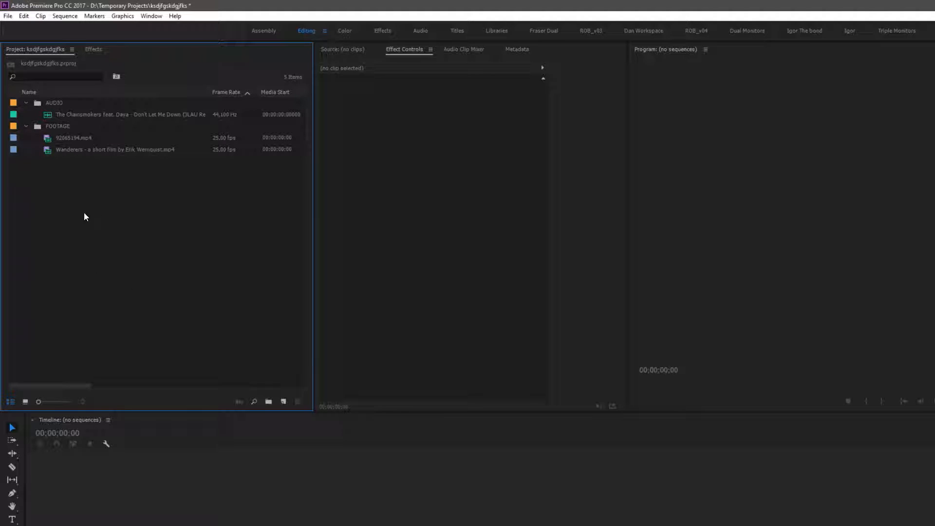
{"action": "left_click", "coordinate": [268, 402]}
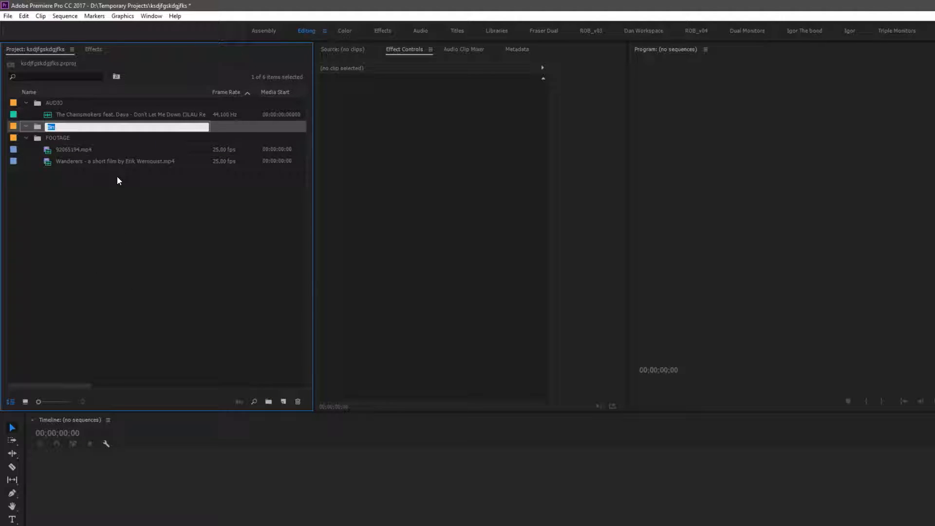
{"action": "type", "text": "SEQUENCES"}
{"action": "left_click", "coordinate": [129, 262]}
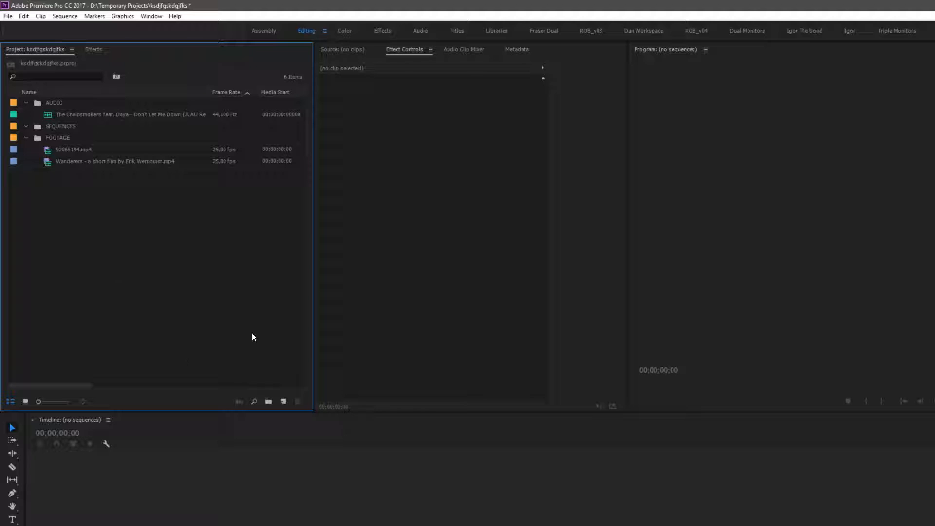
Start a new sequence and choose the DNX LB 1080p 25 preset under DNxHD 1080p 25
{"action": "left_click", "coordinate": [284, 402]}
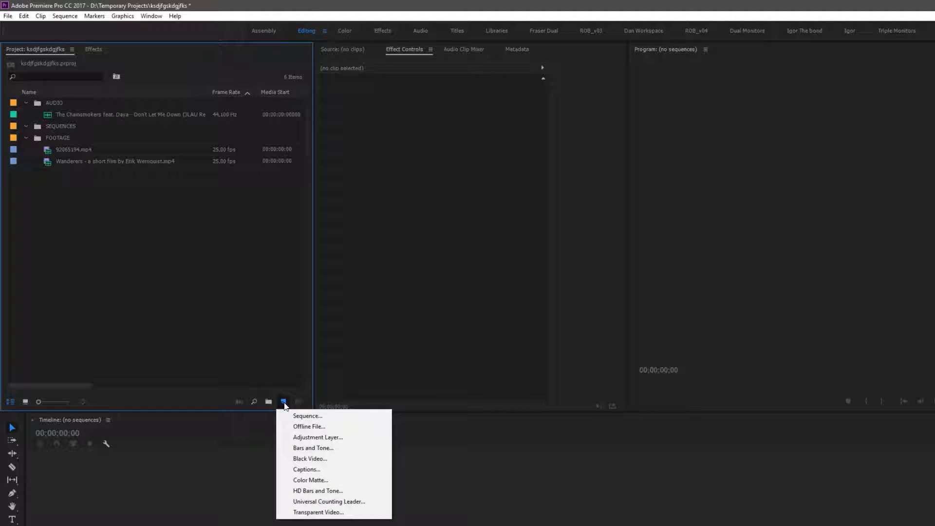
{"action": "left_click", "coordinate": [337, 415]}
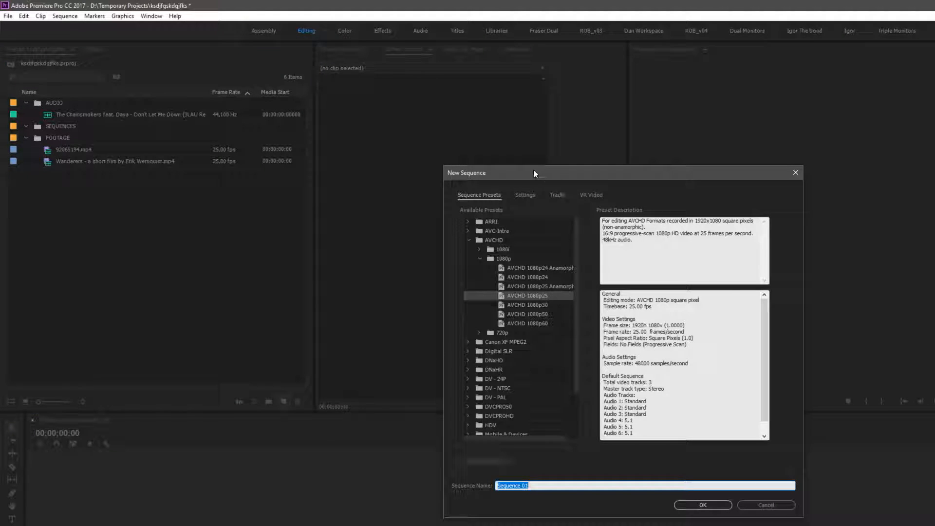
{"action": "left_click", "coordinate": [470, 240]}
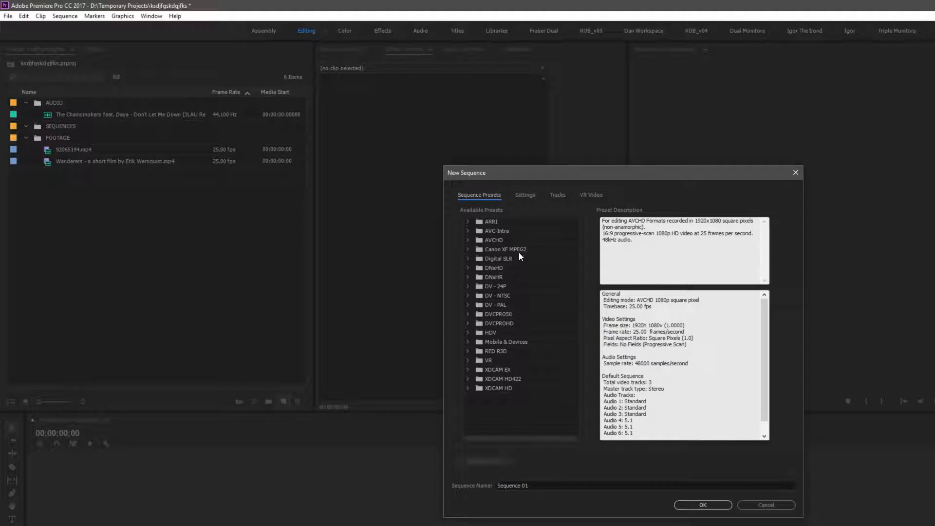
{"action": "left_click", "coordinate": [468, 351]}
{"action": "left_click", "coordinate": [468, 351]}
{"action": "left_click_drag", "start_coordinate": [554, 173], "coordinate": [483, 146]}
{"action": "left_click", "coordinate": [394, 241]}
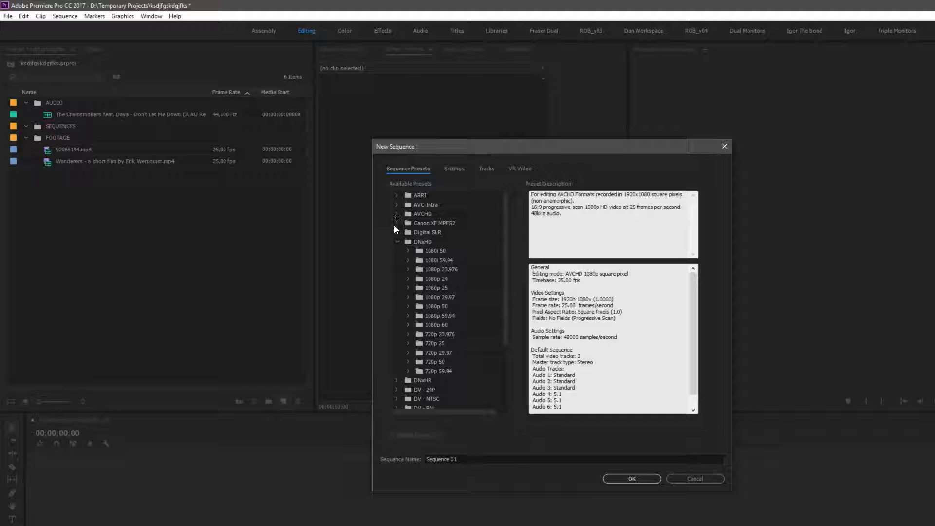
{"action": "left_click", "coordinate": [420, 288]}
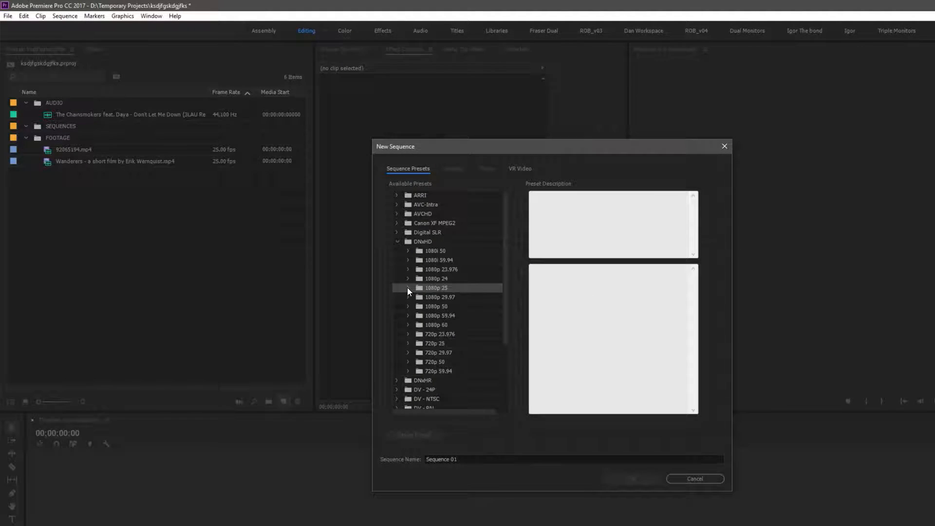
{"action": "left_click", "coordinate": [407, 287]}
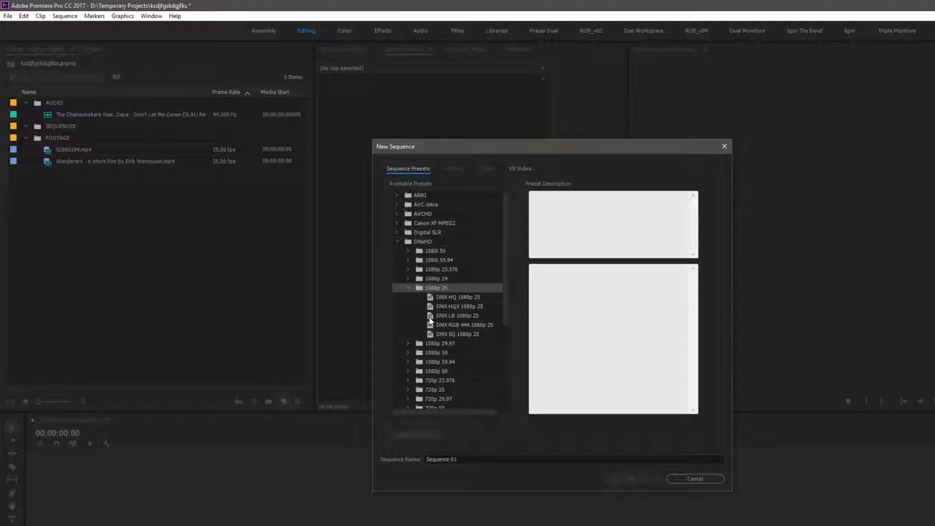
{"action": "left_click", "coordinate": [430, 317]}
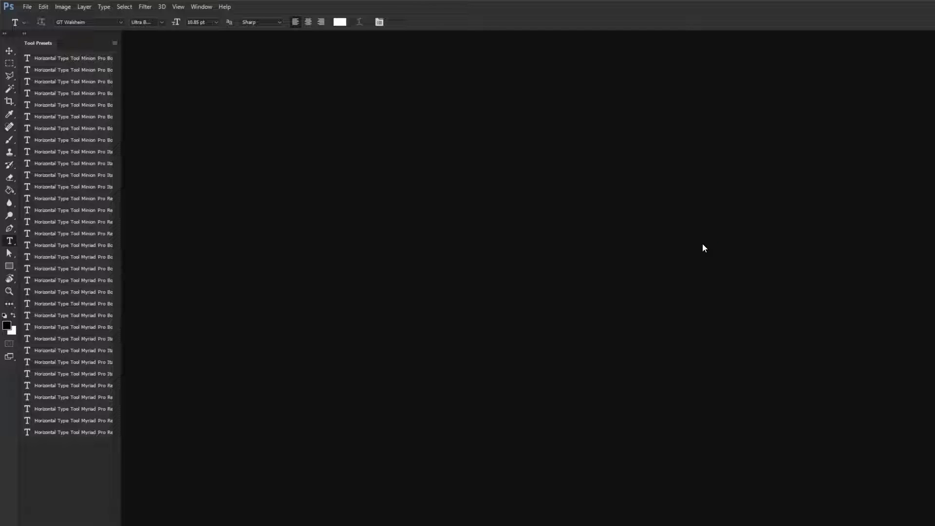
Switch to Photoshop and create a new 1920 × 1080 pixel document
{"action": "left_click", "coordinate": [28, 6]}
{"action": "left_click", "coordinate": [31, 17]}
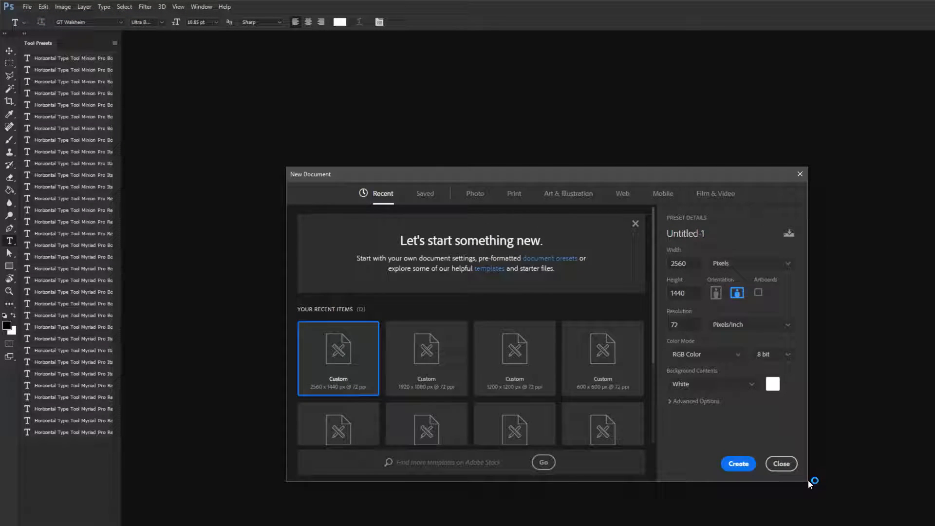
{"action": "left_click", "coordinate": [675, 263]}
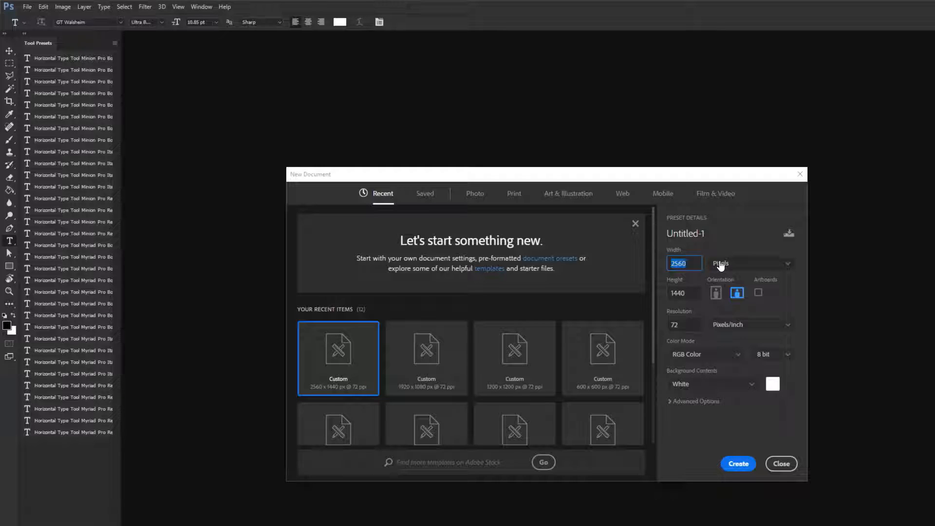
{"action": "type", "text": "19"}
{"action": "key", "text": "Tab"}
{"action": "type", "text": "1"}
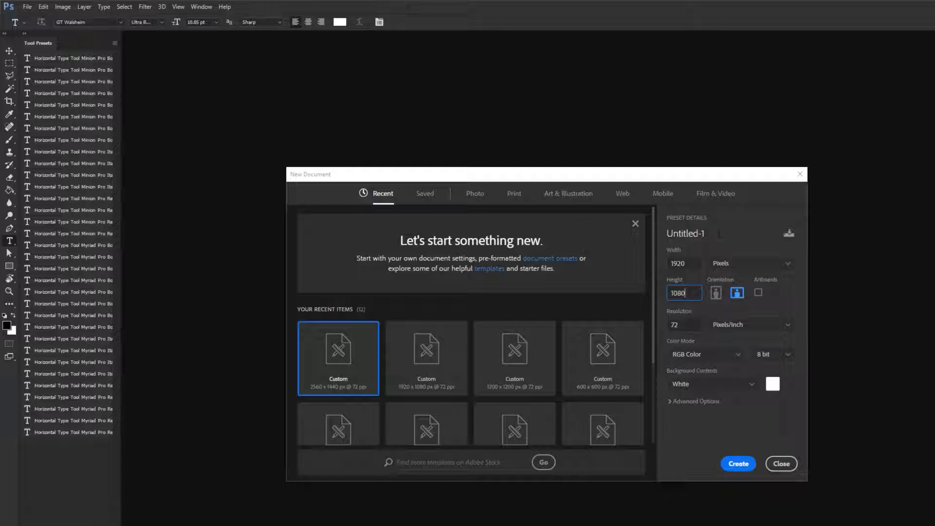
{"action": "left_click", "coordinate": [737, 463]}
Add a 16:9 text layer on the canvas and set its text colour to 000000
{"action": "left_click", "coordinate": [10, 140]}
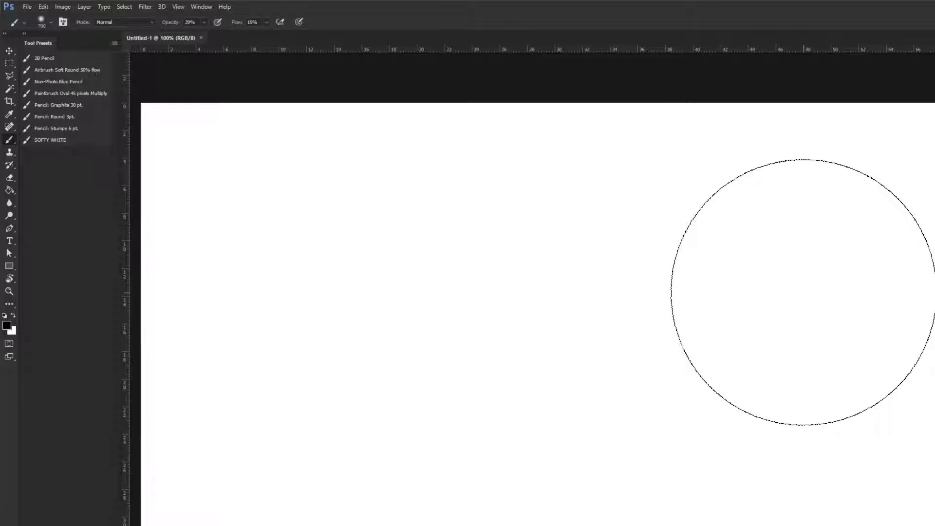
{"action": "left_click", "coordinate": [9, 242]}
{"action": "left_click", "coordinate": [343, 268]}
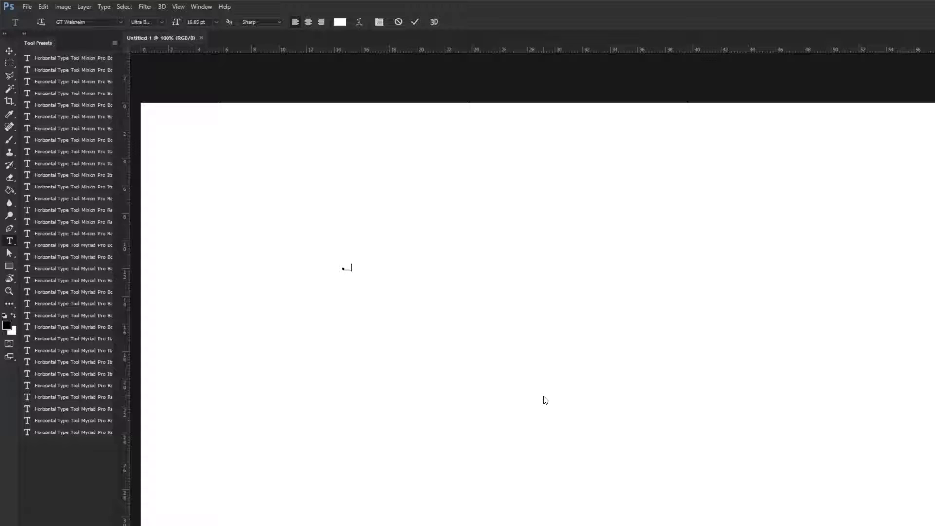
{"action": "left_click_drag", "start_coordinate": [357, 268], "coordinate": [342, 269]}
{"action": "left_click", "coordinate": [340, 22]}
{"action": "type", "text": "000000"}
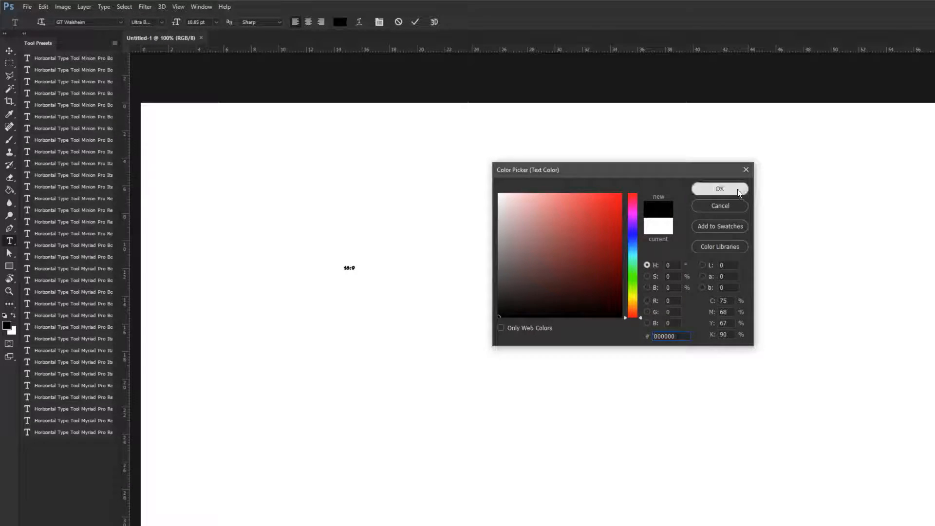
{"action": "left_click", "coordinate": [725, 188]}
Scale the 16:9 text up with Free Transform and drag out a duplicate copy of it
{"action": "left_click", "coordinate": [8, 73]}
{"action": "key", "text": "ctrl+t"}
{"action": "left_click_drag", "start_coordinate": [361, 274], "coordinate": [668, 412]}
{"action": "left_click_drag", "start_coordinate": [500, 254], "coordinate": [743, 436]}
{"action": "key", "text": "Return"}
{"action": "left_click_drag", "start_coordinate": [599, 445], "coordinate": [604, 246]}
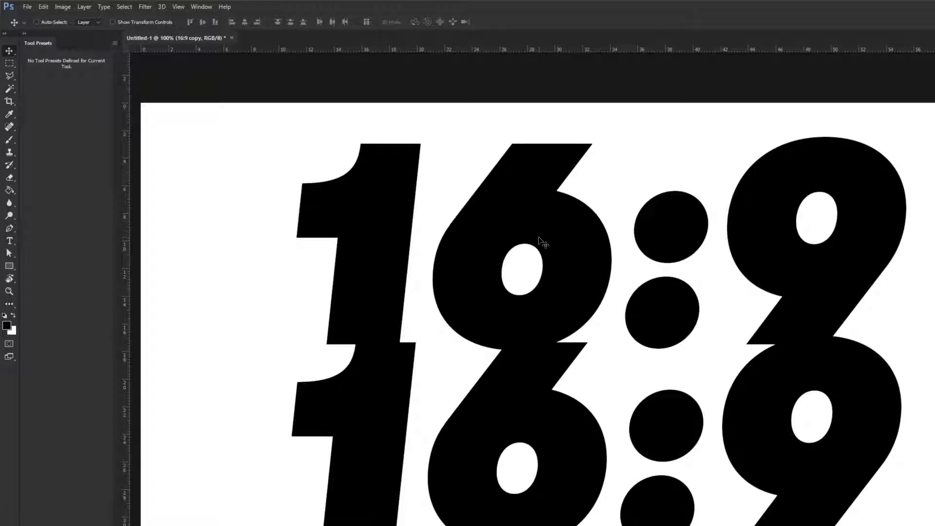
{"action": "left_click", "coordinate": [10, 240]}
{"action": "double_click", "coordinate": [428, 265]}
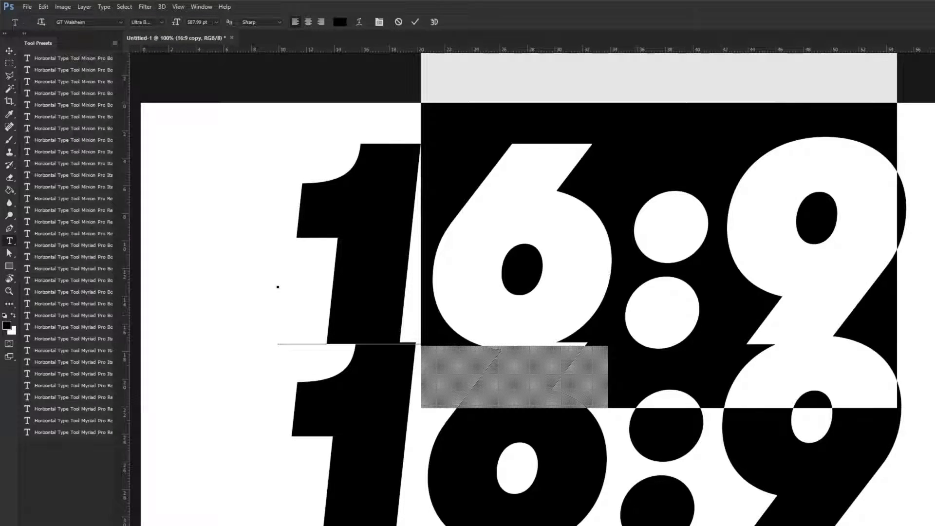
{"action": "key", "text": "BackSpace"}
{"action": "type", "text": "1920"}
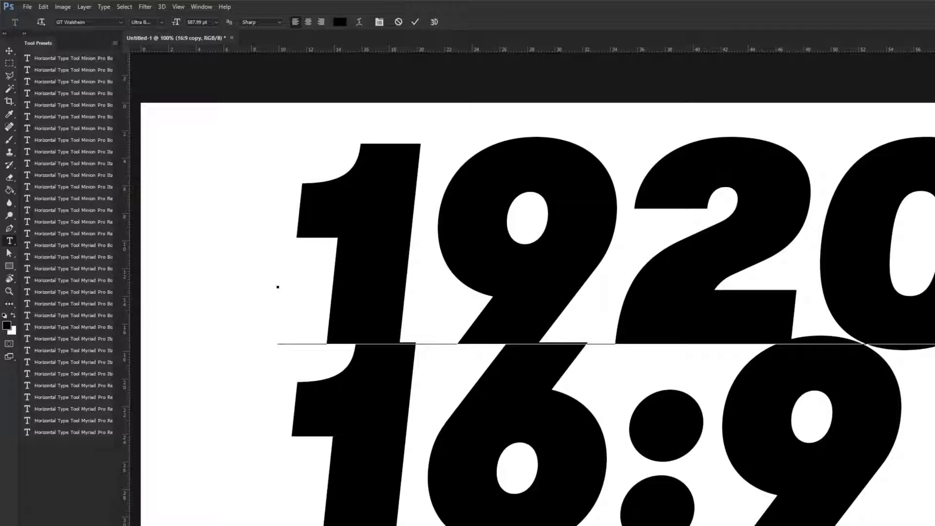
{"action": "key", "text": "Escape"}
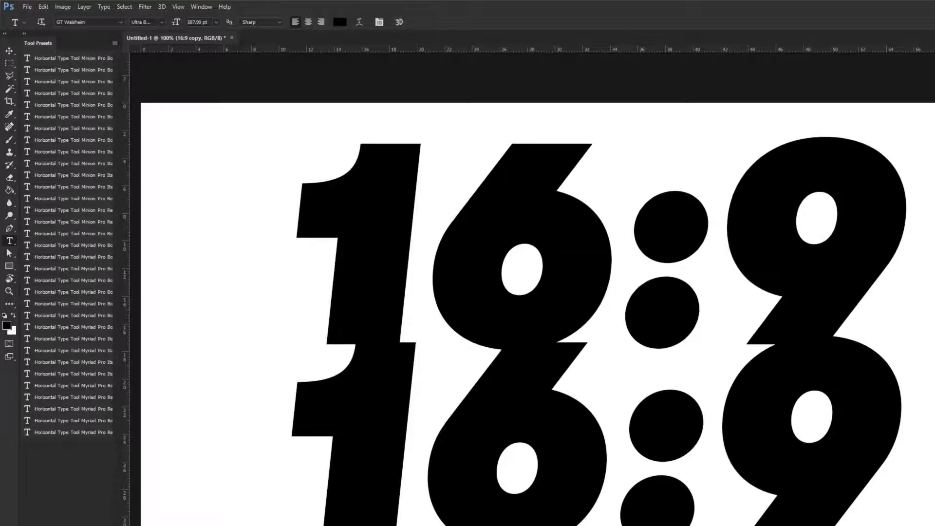
Replace the duplicate's text with 1920X1080 and commit the edit
{"action": "double_click", "coordinate": [277, 283]}
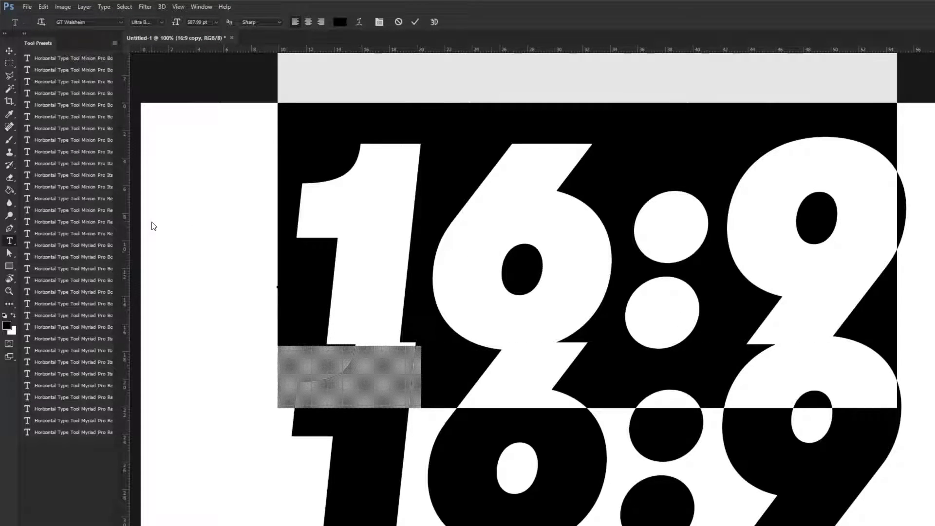
{"action": "type", "text": "1920"}
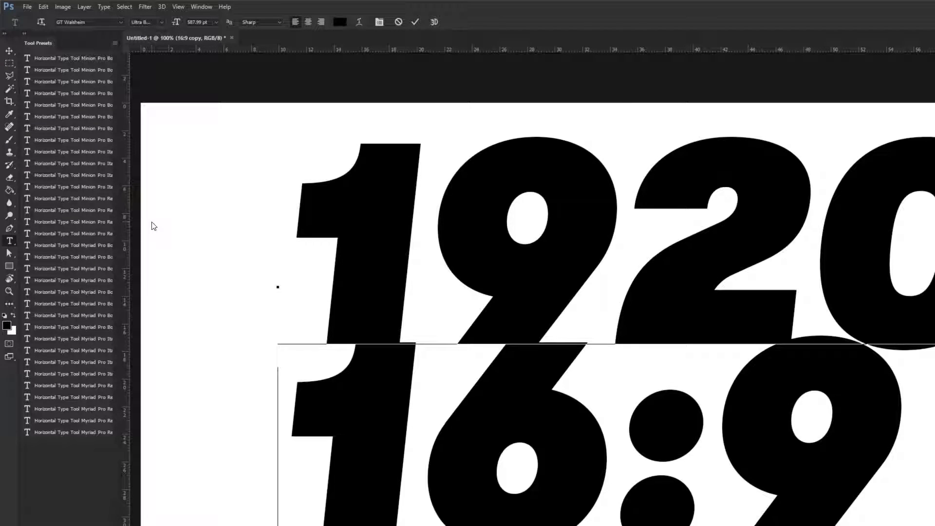
{"action": "key", "text": "ctrl+Return"}
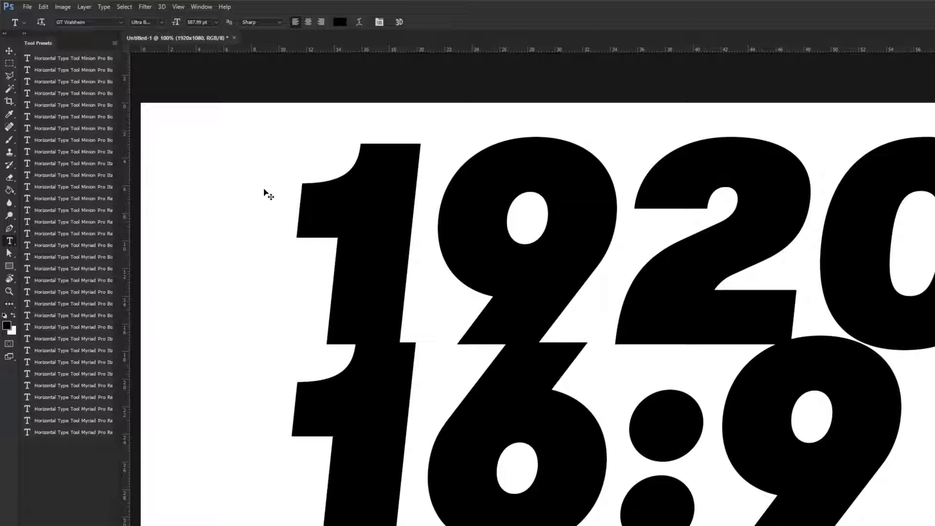
Scale the 1920X1080 text down with Free Transform and move it near the top of the canvas
{"action": "key", "text": "ctrl+t"}
{"action": "left_click_drag", "start_coordinate": [275, 100], "coordinate": [323, 123]}
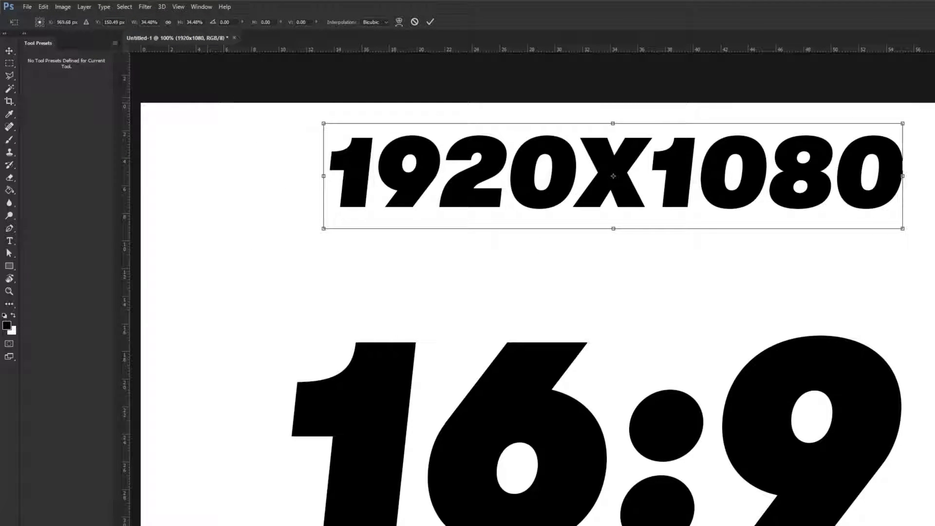
{"action": "left_click_drag", "start_coordinate": [454, 150], "coordinate": [456, 135]}
{"action": "key", "text": "Return"}
Duplicate the 1920X1080 line below itself and change the copy's text to 1280X720
{"action": "key", "text": "t"}
{"action": "key", "text": "v"}
{"action": "left_click_drag", "start_coordinate": [626, 154], "coordinate": [623, 245]}
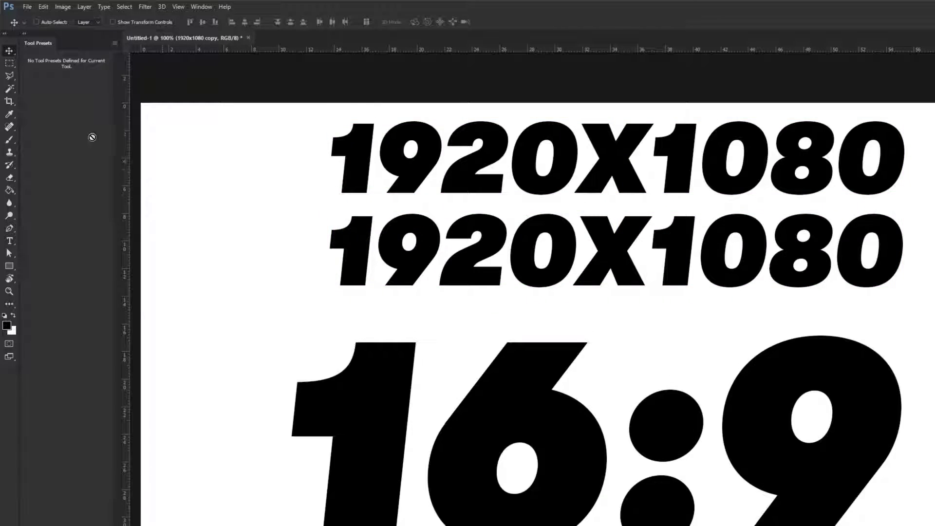
{"action": "left_click", "coordinate": [10, 241]}
{"action": "double_click", "coordinate": [355, 257]}
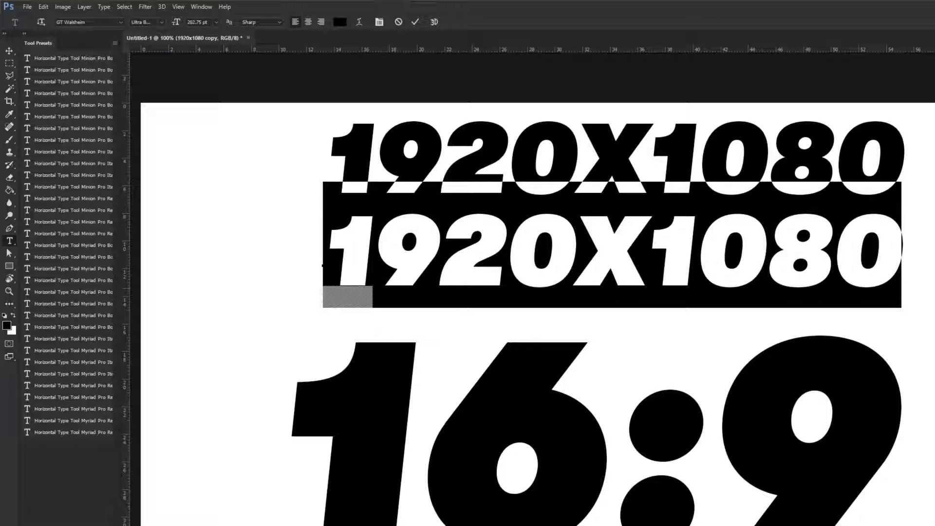
{"action": "type", "text": "1280X7"}
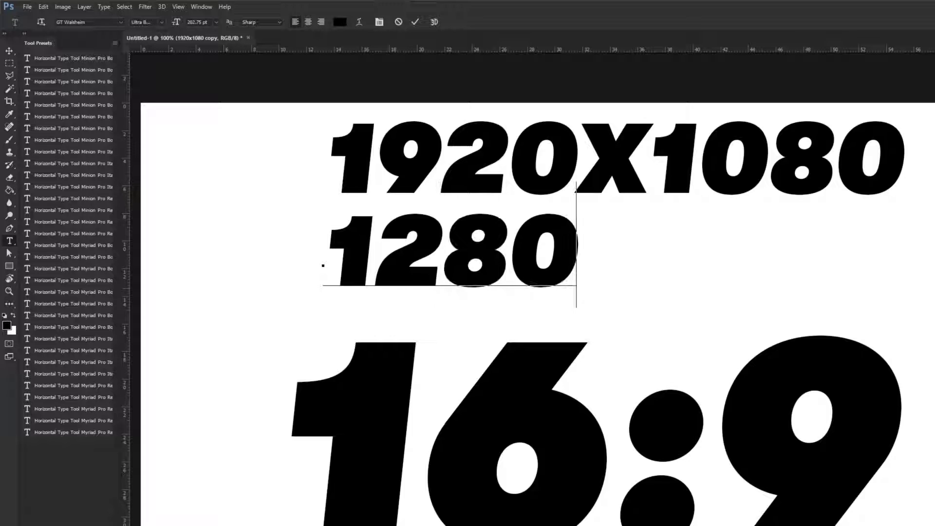
{"action": "type", "text": "20"}
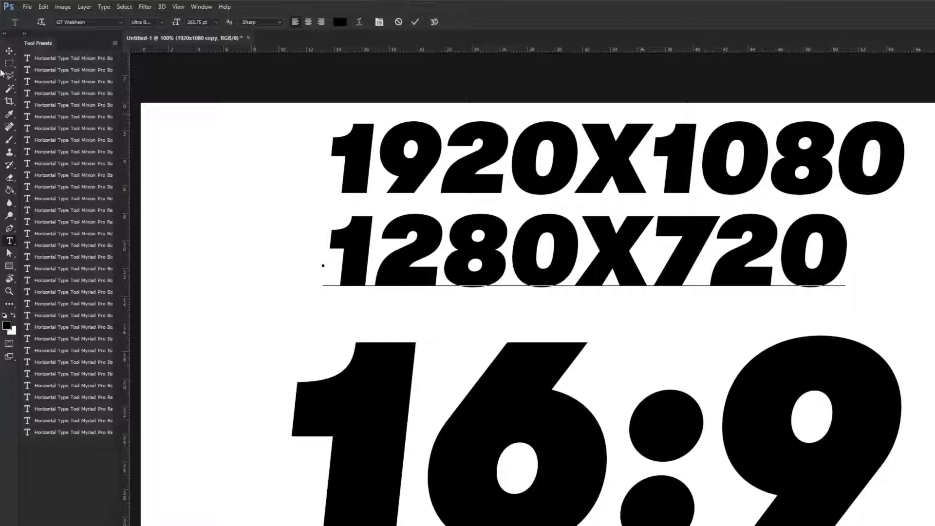
{"action": "key", "text": "ctrl+Return"}
Move the 16:9 text further down the canvas
{"action": "key", "text": "v"}
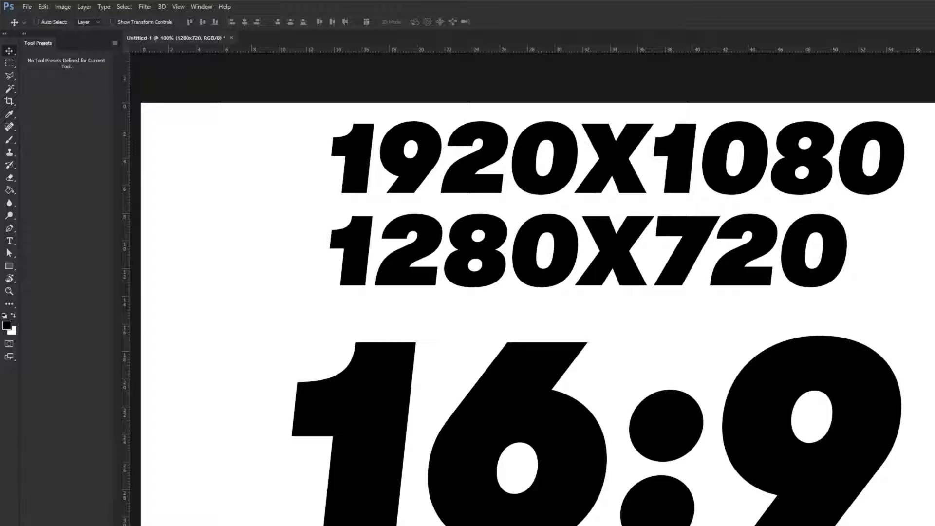
{"action": "left_click_drag", "start_coordinate": [661, 401], "coordinate": [682, 502]}
{"action": "key", "text": "ctrl+z"}
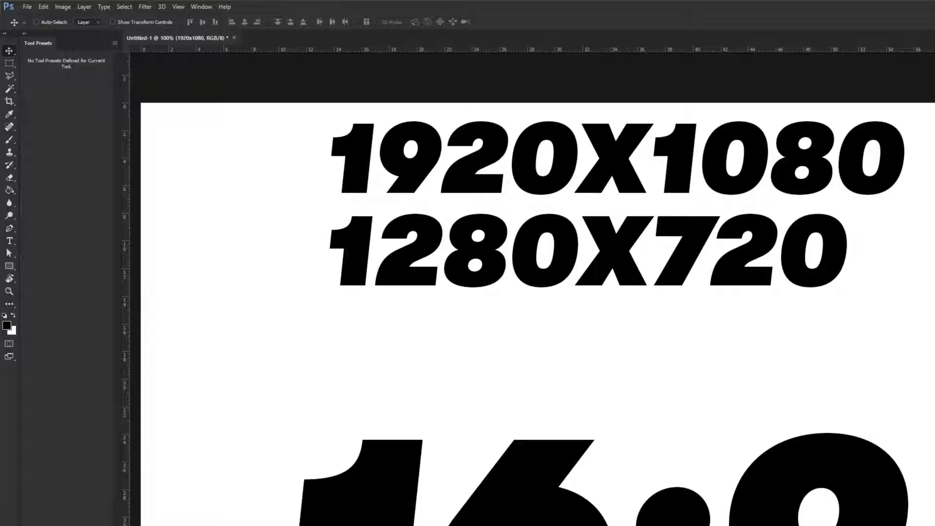
Duplicate the 1280X720 line below itself and change the copy's text to 1024X576
{"action": "left_click_drag", "start_coordinate": [594, 263], "coordinate": [593, 355]}
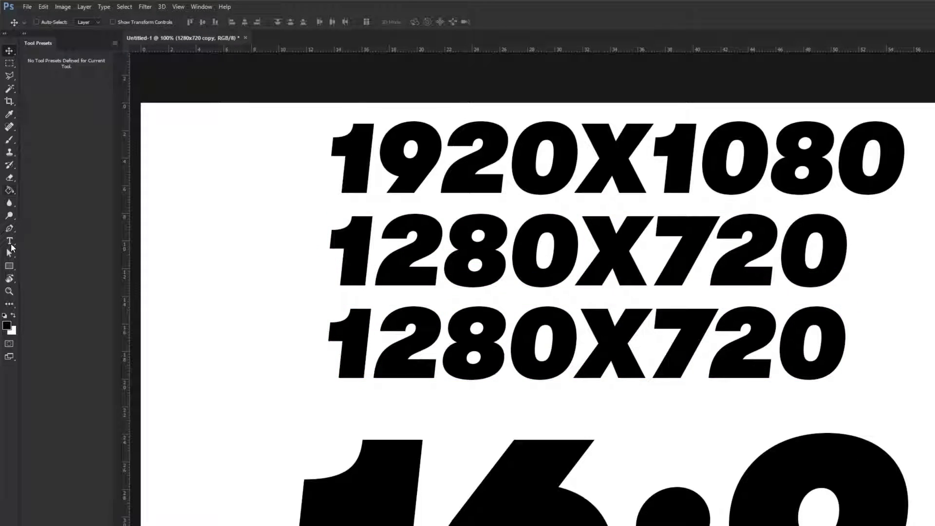
{"action": "left_click", "coordinate": [10, 243]}
{"action": "double_click", "coordinate": [522, 342]}
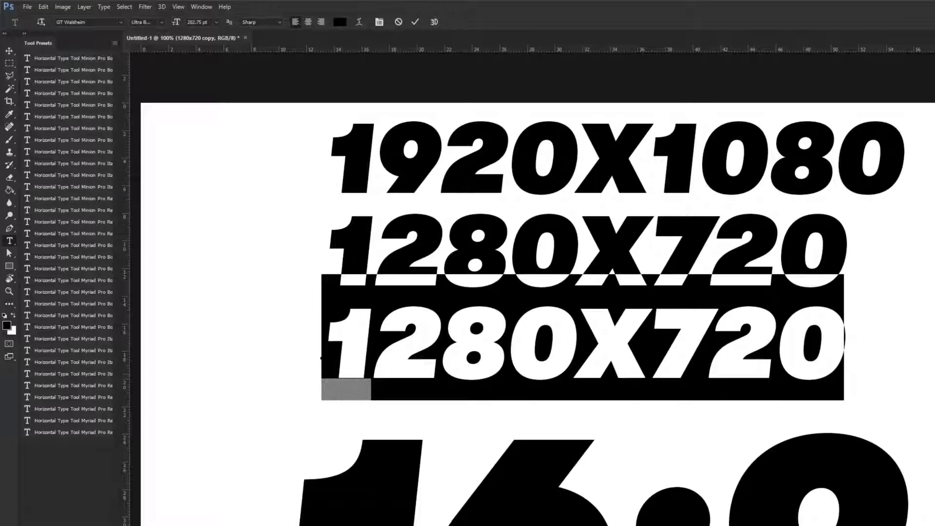
{"action": "type", "text": "1024"}
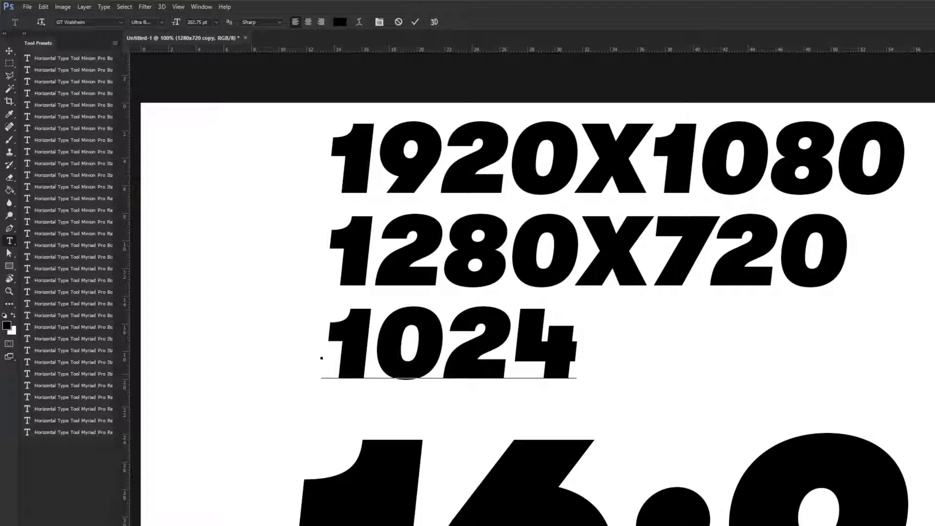
{"action": "type", "text": "X576"}
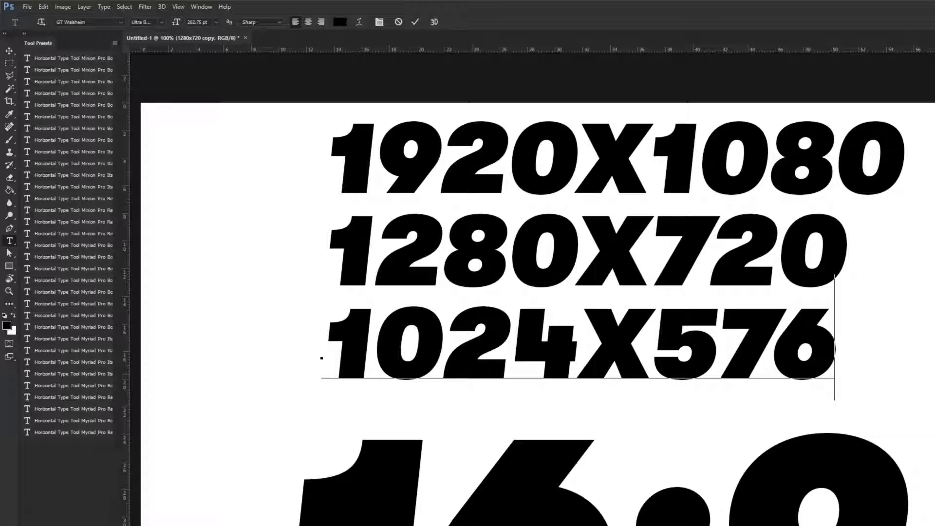
{"action": "left_click", "coordinate": [9, 51]}
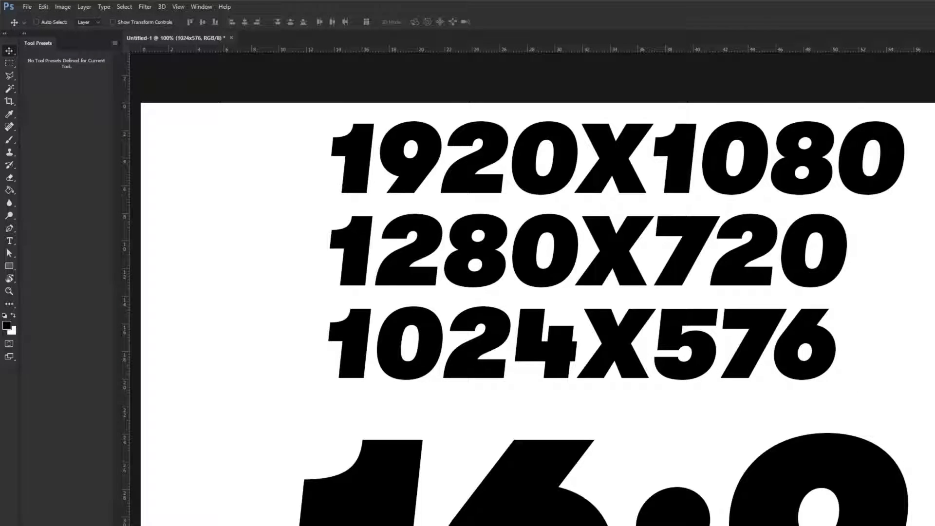
Duplicate the 1024X576 line below itself and change the copy's text to 640X360
{"action": "left_click_drag", "start_coordinate": [604, 363], "coordinate": [597, 451]}
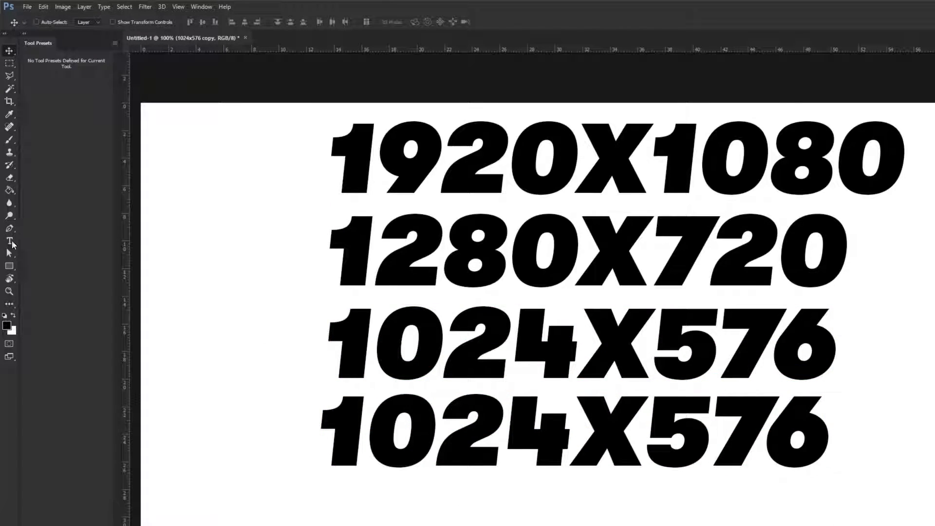
{"action": "left_click", "coordinate": [12, 242]}
{"action": "left_click_drag", "start_coordinate": [348, 436], "coordinate": [825, 441]}
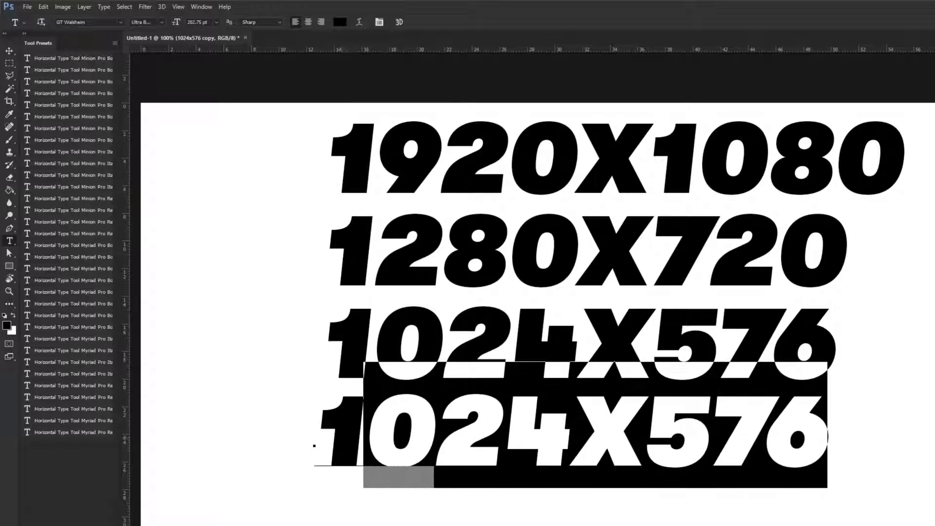
{"action": "key", "text": "BackSpace"}
{"action": "key", "text": "BackSpace"}
{"action": "type", "text": "6"}
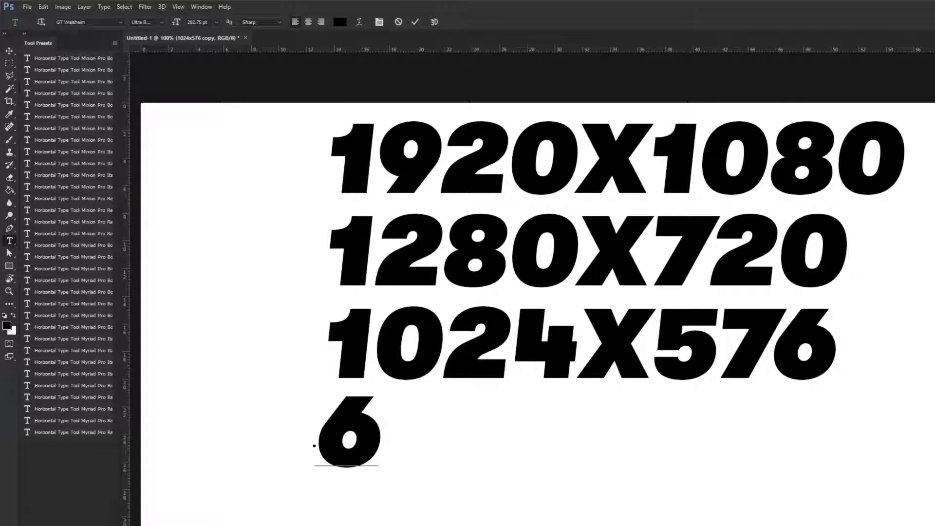
{"action": "type", "text": "40X3"}
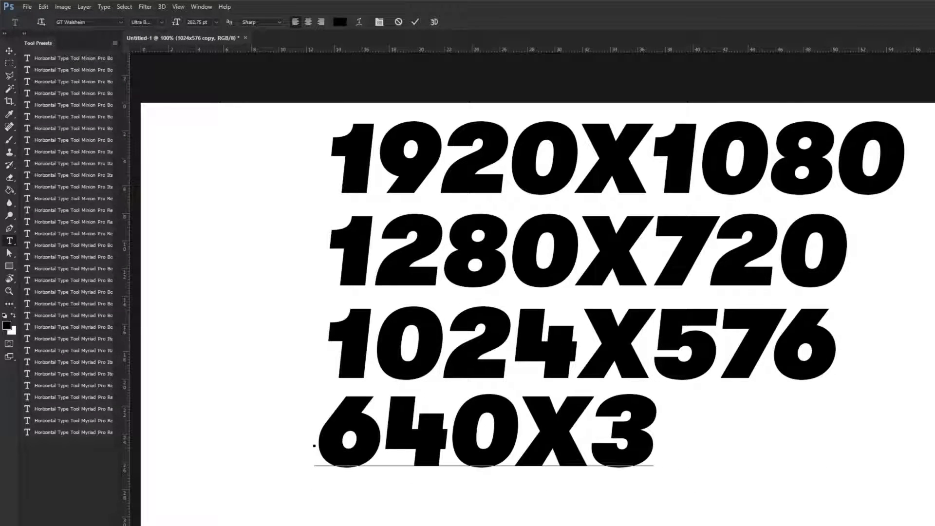
{"action": "type", "text": "60"}
{"action": "left_click", "coordinate": [10, 51]}
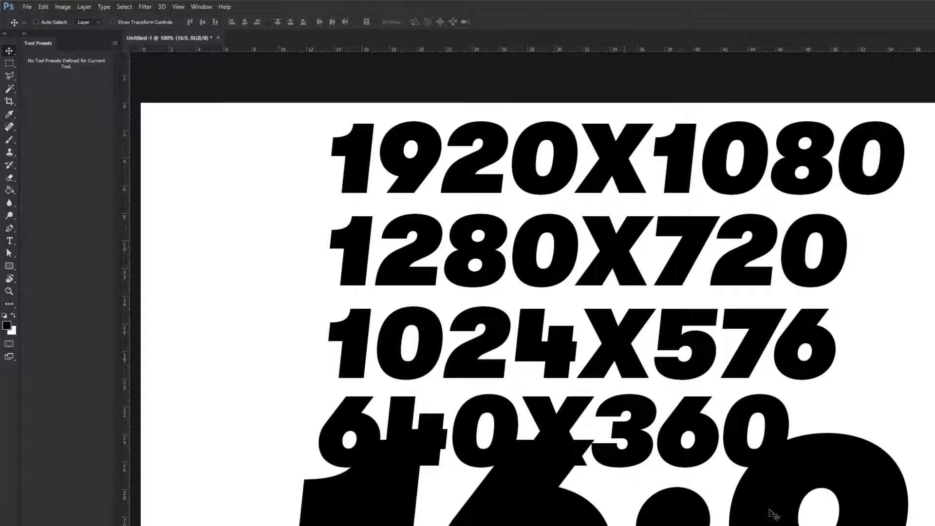
Scale the 16:9 text down with Free Transform and place it below the 640X360 line
{"action": "key", "text": "ctrl+t"}
{"action": "left_click_drag", "start_coordinate": [908, 397], "coordinate": [799, 473]}
{"action": "left_click_drag", "start_coordinate": [739, 522], "coordinate": [655, 515]}
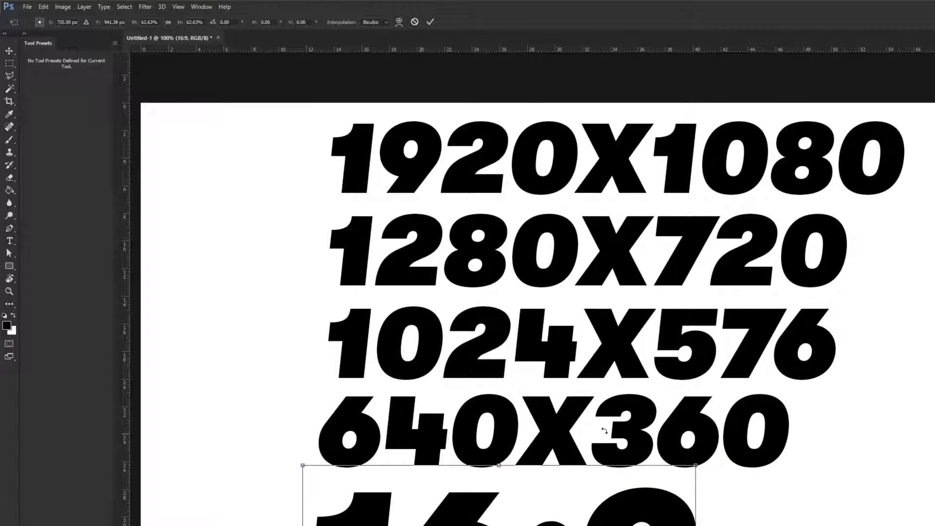
{"action": "key", "text": "Return"}
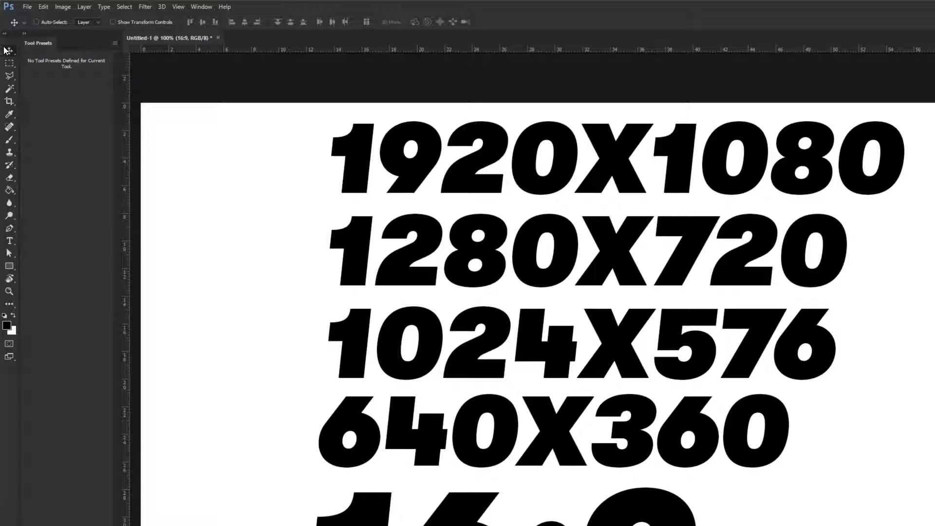
Extend the canvas upward with the Crop tool using a 1:1 square ratio
{"action": "left_click", "coordinate": [9, 203]}
{"action": "left_click", "coordinate": [10, 102]}
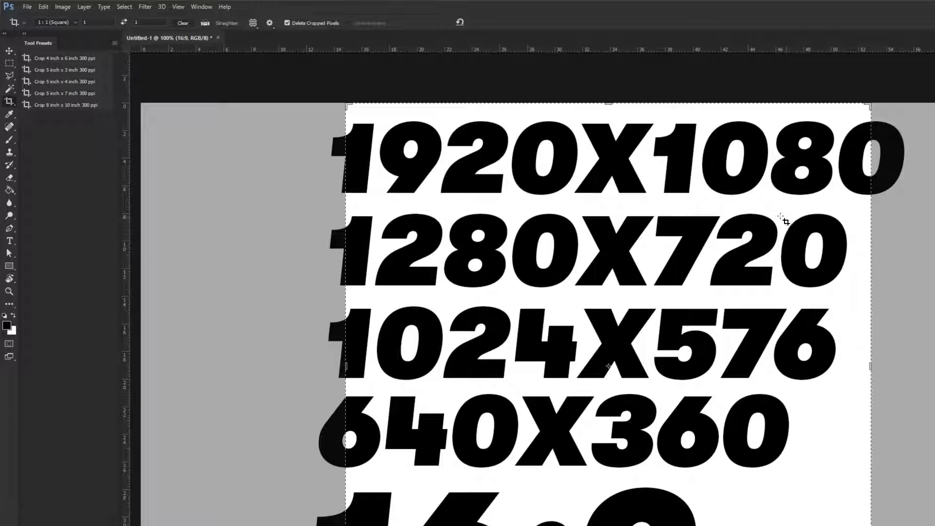
{"action": "key", "text": "ctrl+minus"}
{"action": "key", "text": "ctrl+minus"}
{"action": "left_click_drag", "start_coordinate": [609, 236], "coordinate": [621, 57]}
{"action": "key", "text": "Return"}
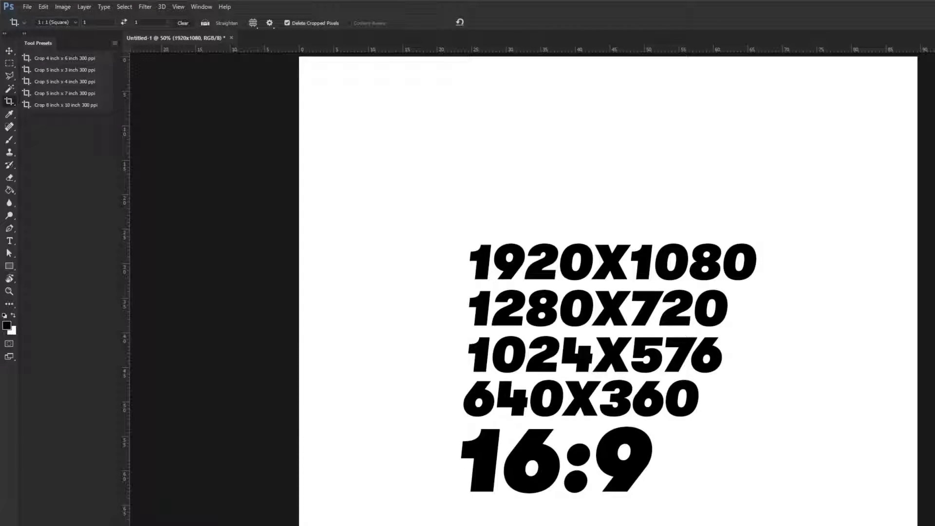
Duplicate the 1920X1080 line and select the copy's text for editing
{"action": "left_click_drag", "start_coordinate": [572, 265], "coordinate": [558, 190]}
{"action": "key", "text": "Escape"}
{"action": "key", "text": "v"}
{"action": "left_click_drag", "start_coordinate": [618, 270], "coordinate": [621, 224]}
{"action": "left_click", "coordinate": [9, 240]}
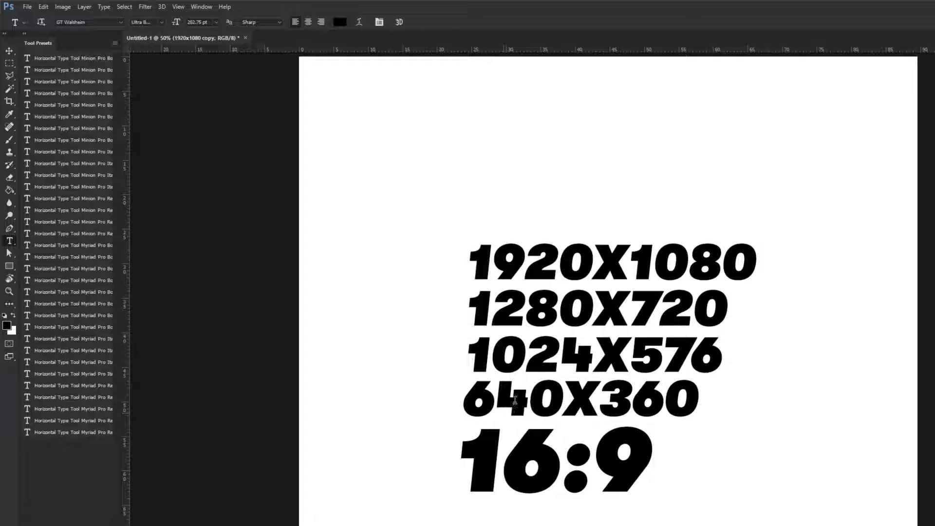
{"action": "left_click_drag", "start_coordinate": [469, 260], "coordinate": [765, 268]}
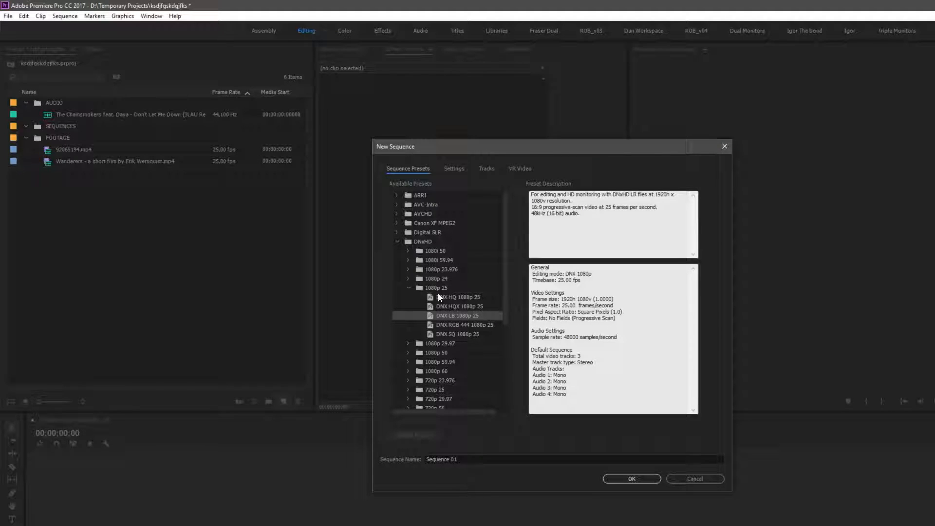
Switch to Premiere Pro and select the frame size in the New Sequence preset description
{"action": "left_click_drag", "start_coordinate": [561, 299], "coordinate": [588, 298]}
{"action": "left_click", "coordinate": [587, 298]}
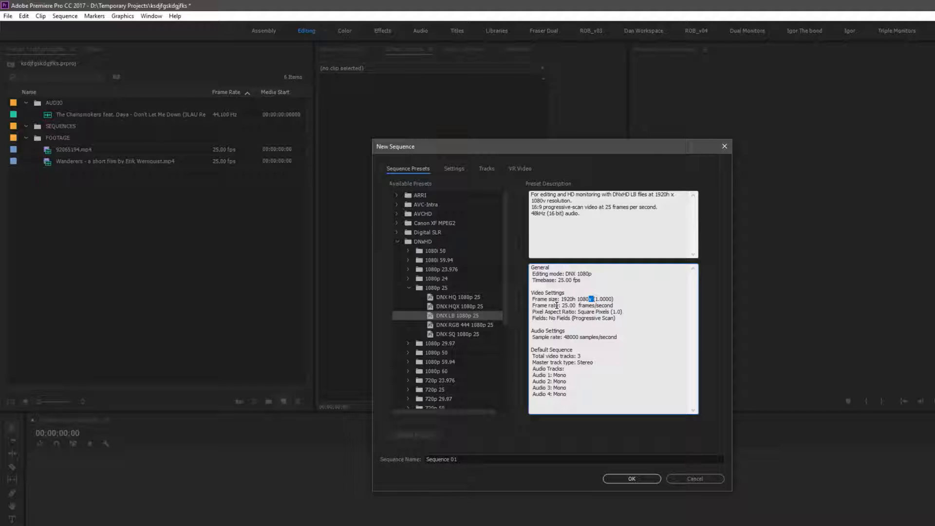
{"action": "left_click_drag", "start_coordinate": [562, 305], "coordinate": [613, 305]}
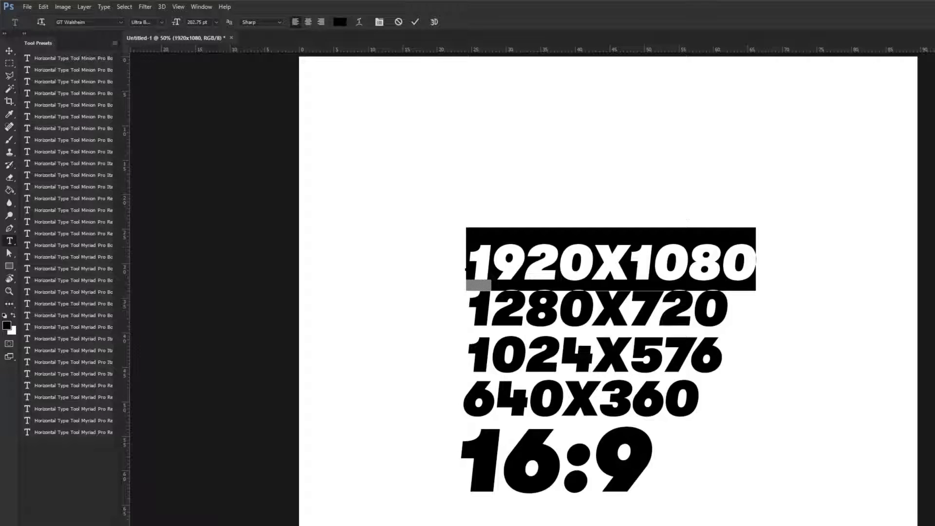
Move the duplicated 16:9 text up toward the middle of the canvas
{"action": "left_click", "coordinate": [470, 360]}
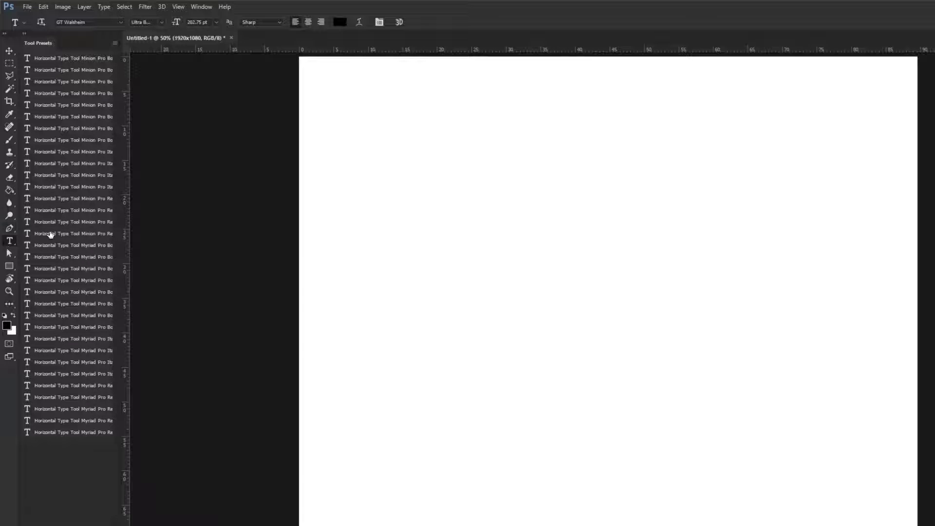
{"action": "left_click", "coordinate": [405, 138]}
{"action": "key", "text": "Escape"}
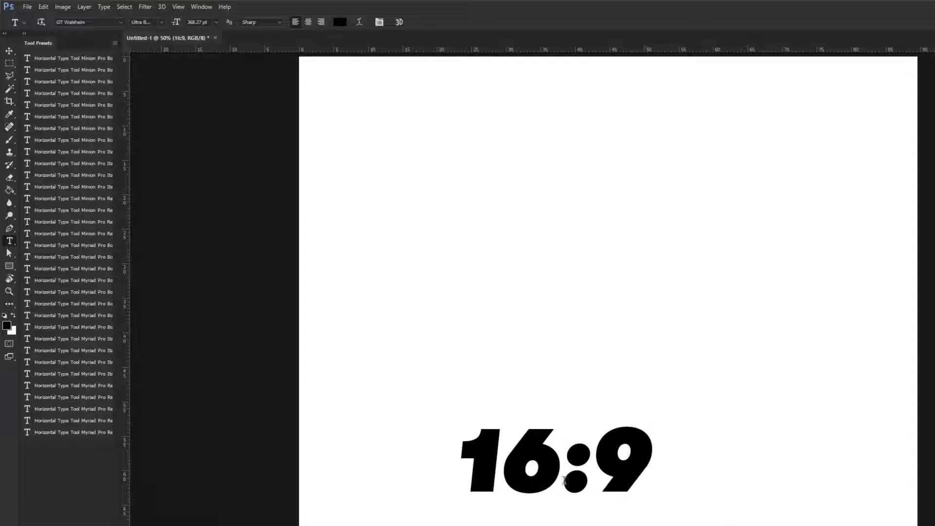
{"action": "left_click_drag", "start_coordinate": [625, 455], "coordinate": [598, 349]}
{"action": "key", "text": "Escape"}
{"action": "left_click", "coordinate": [9, 51]}
{"action": "left_click_drag", "start_coordinate": [540, 427], "coordinate": [532, 271]}
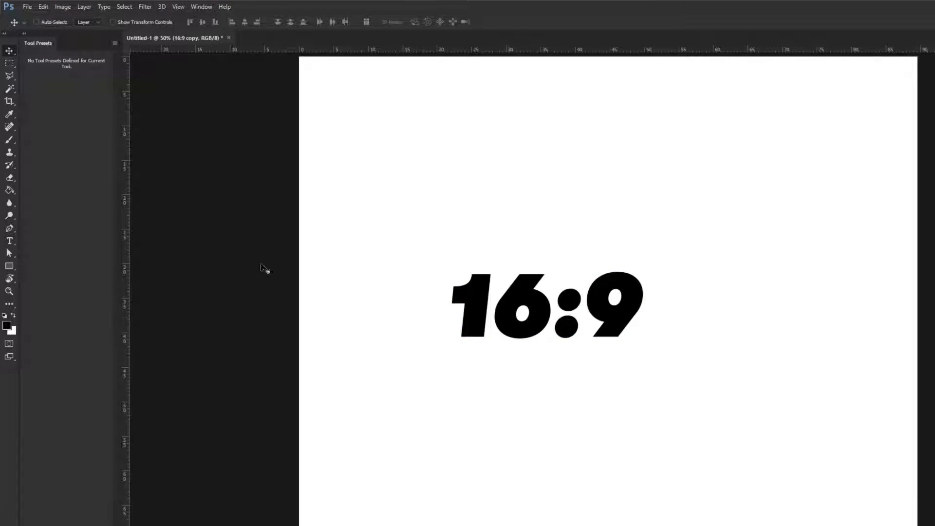
Replace the copied text with 25FPS
{"action": "left_click", "coordinate": [11, 241]}
{"action": "left_click_drag", "start_coordinate": [460, 309], "coordinate": [789, 318]}
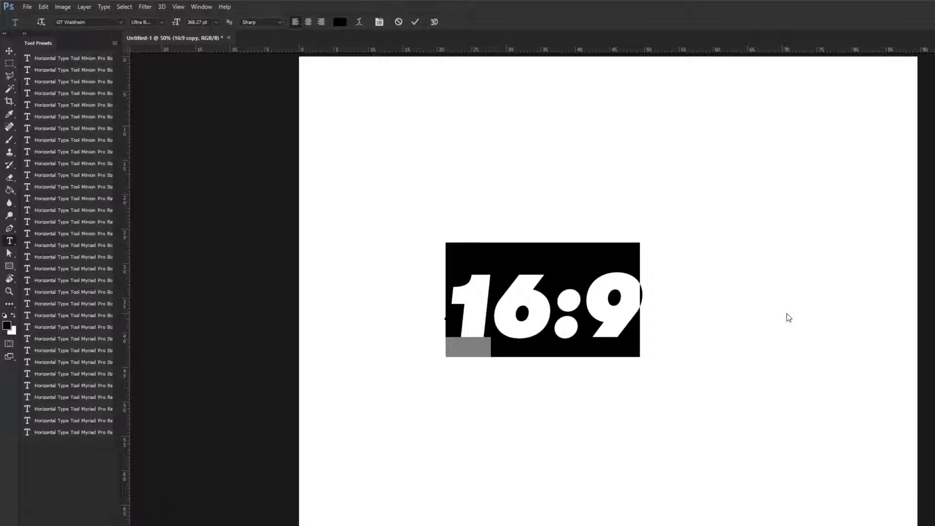
{"action": "type", "text": "25FPS"}
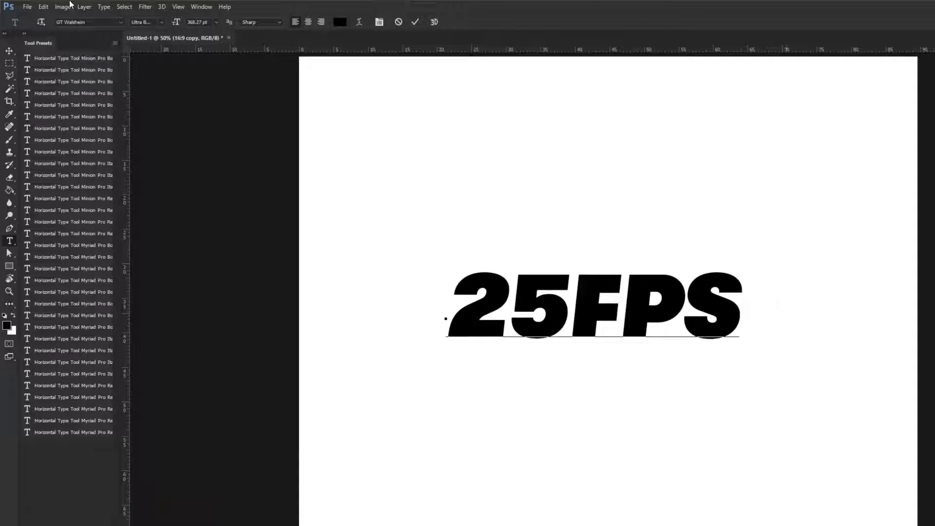
Duplicate the 25FPS line below itself and change the copy's number to 30
{"action": "left_click", "coordinate": [9, 51]}
{"action": "left_click_drag", "start_coordinate": [596, 315], "coordinate": [599, 480]}
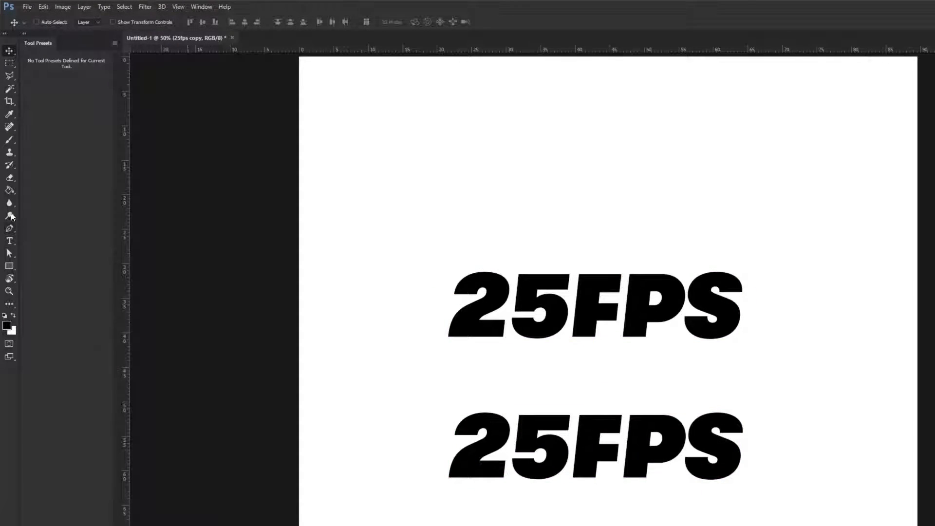
{"action": "left_click", "coordinate": [9, 240]}
{"action": "left_click_drag", "start_coordinate": [560, 446], "coordinate": [306, 409]}
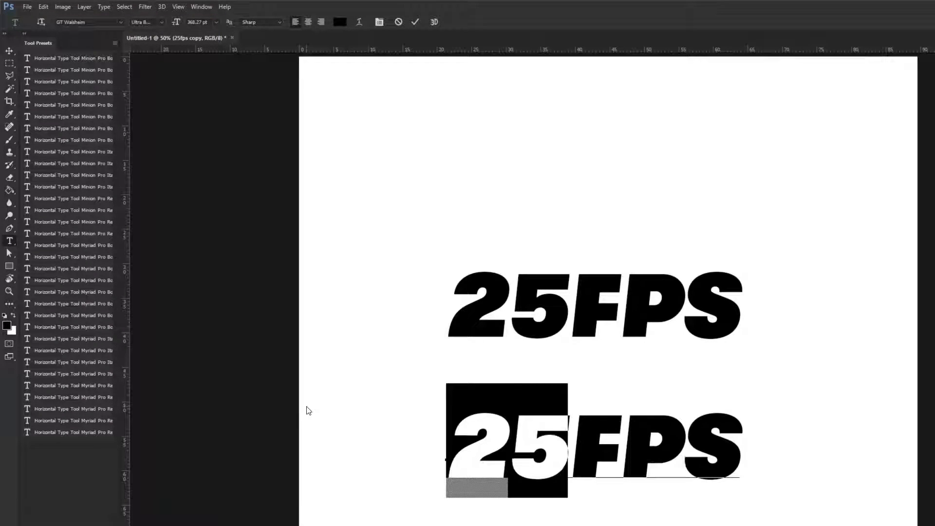
{"action": "type", "text": "30"}
Duplicate the 25FPS line above itself, change the copy to 24.9FPS and nudge it into line
{"action": "left_click", "coordinate": [10, 51]}
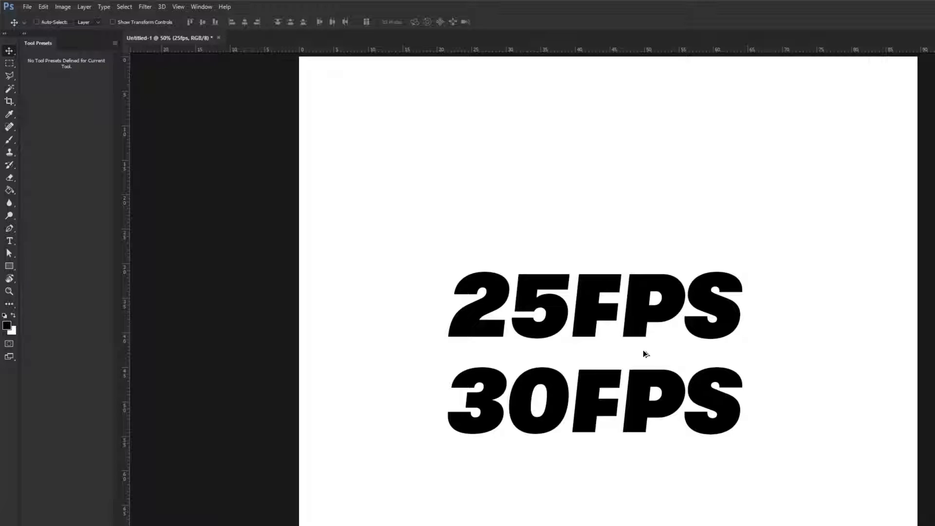
{"action": "left_click_drag", "start_coordinate": [638, 298], "coordinate": [637, 192]}
{"action": "left_click", "coordinate": [9, 241]}
{"action": "left_click_drag", "start_coordinate": [570, 207], "coordinate": [317, 174]}
{"action": "type", "text": "24"}
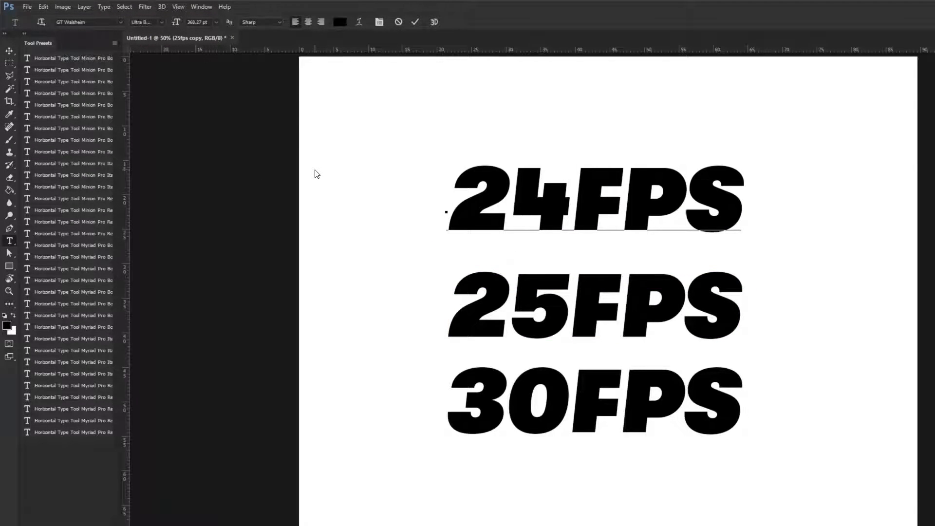
{"action": "type", "text": "."}
{"action": "type", "text": "94IUYT"}
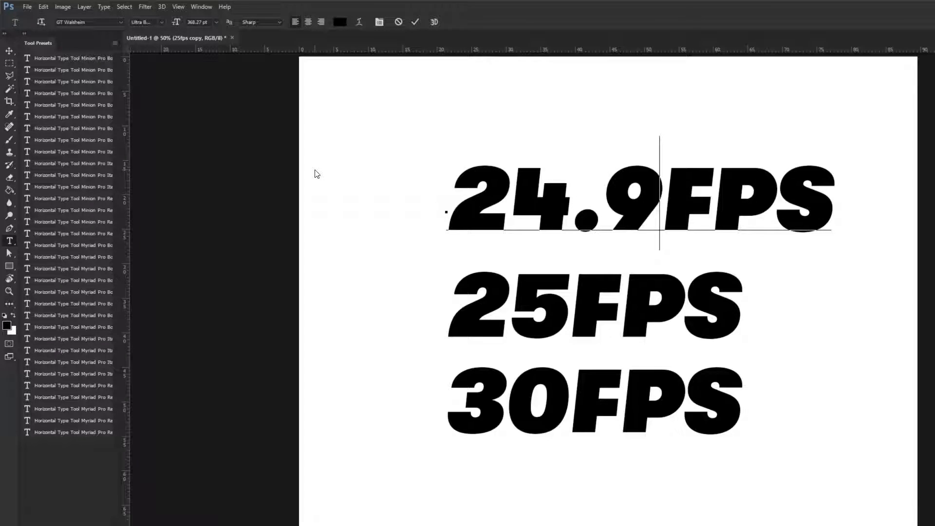
{"action": "key", "text": "BackSpace"}
{"action": "key", "text": "BackSpace"}
{"action": "key", "text": "BackSpace"}
{"action": "key", "text": "BackSpace"}
{"action": "key", "text": "BackSpace"}
{"action": "left_click", "coordinate": [9, 51]}
{"action": "left_click_drag", "start_coordinate": [672, 187], "coordinate": [672, 199]}
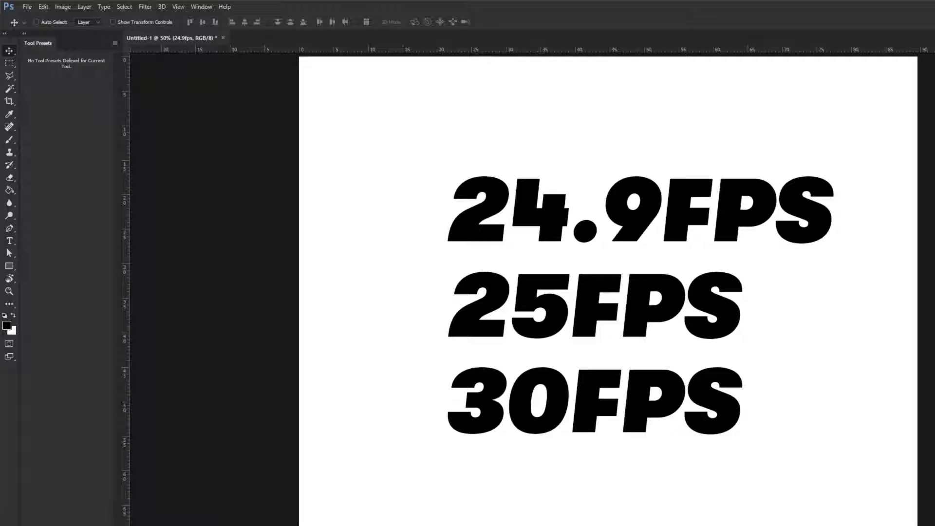
Duplicate the 30FPS line below itself and change the copy to 60FPS
{"action": "left_click_drag", "start_coordinate": [590, 417], "coordinate": [590, 519], "text": "alt"}
{"action": "key", "text": "t"}
{"action": "left_click_drag", "start_coordinate": [465, 513], "coordinate": [566, 499]}
{"action": "type", "text": "60FPS"}
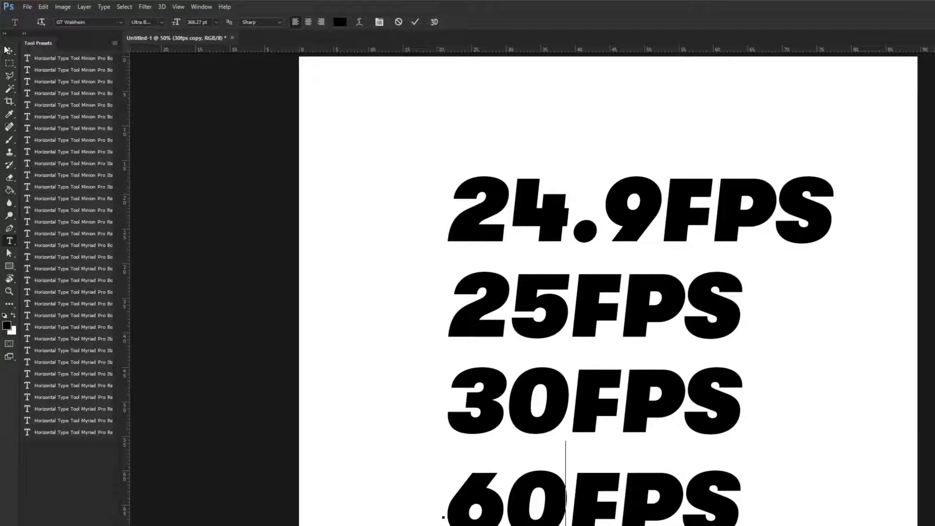
{"action": "left_click", "coordinate": [9, 50]}
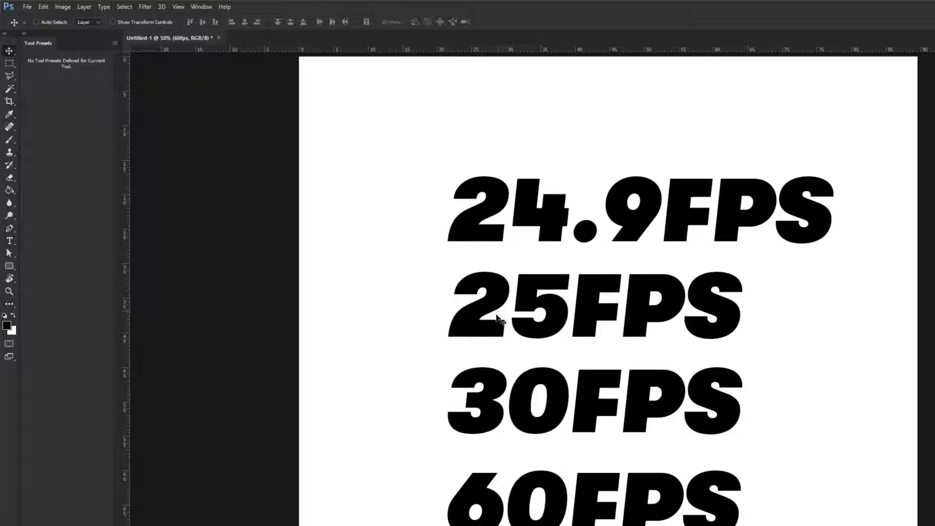
Highlight the frame rate and pixel aspect ratio in the New Sequence preset description
{"action": "left_click_drag", "start_coordinate": [545, 307], "coordinate": [574, 285]}
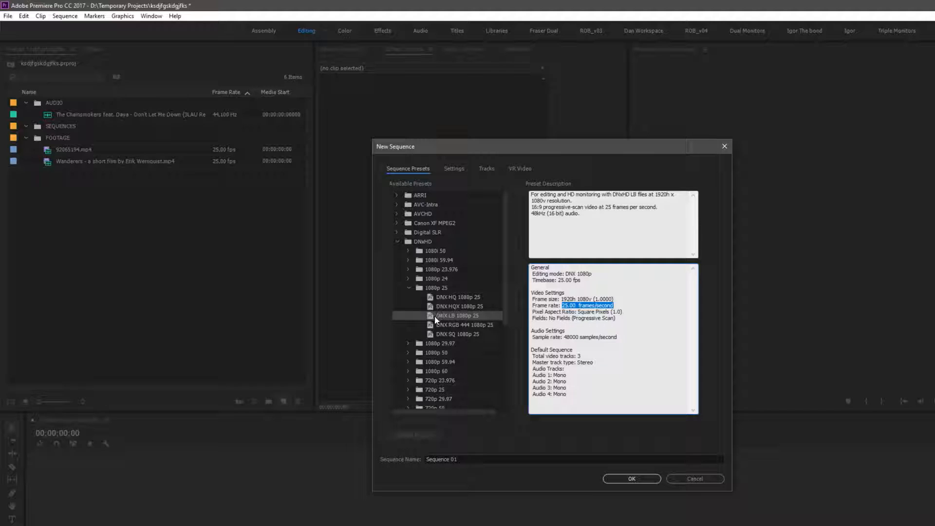
{"action": "left_click_drag", "start_coordinate": [561, 300], "coordinate": [611, 310]}
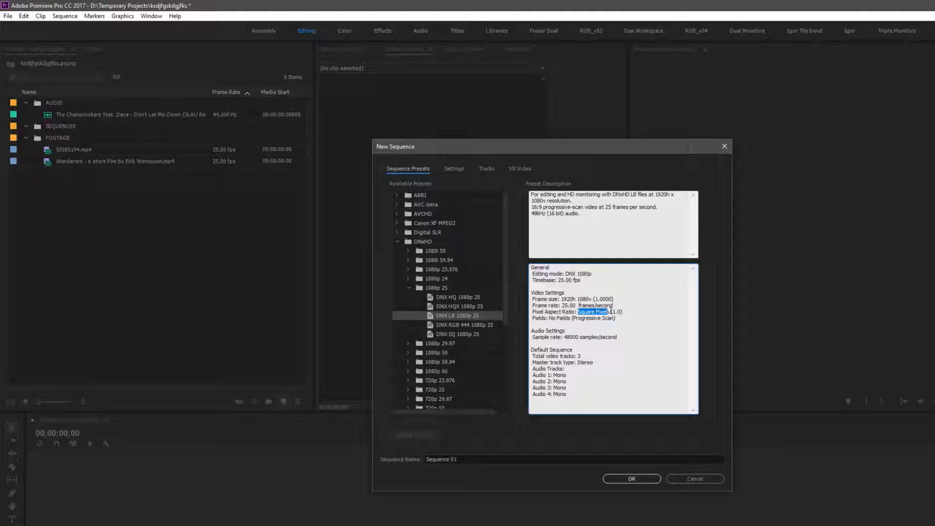
{"action": "left_click_drag", "start_coordinate": [611, 312], "coordinate": [640, 311]}
{"action": "left_click_drag", "start_coordinate": [612, 312], "coordinate": [622, 311]}
{"action": "left_click", "coordinate": [617, 312]}
Select the DV - PAL Widescreen 32kHz preset and highlight its pixel aspect ratio
{"action": "left_click", "coordinate": [408, 275]}
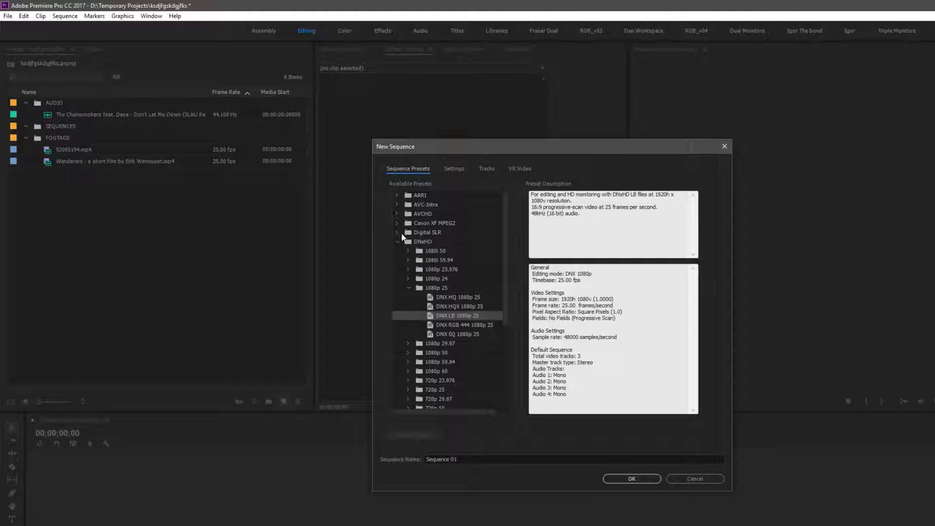
{"action": "scroll", "coordinate": [421, 325], "scroll_direction": "down", "scroll_amount": 5}
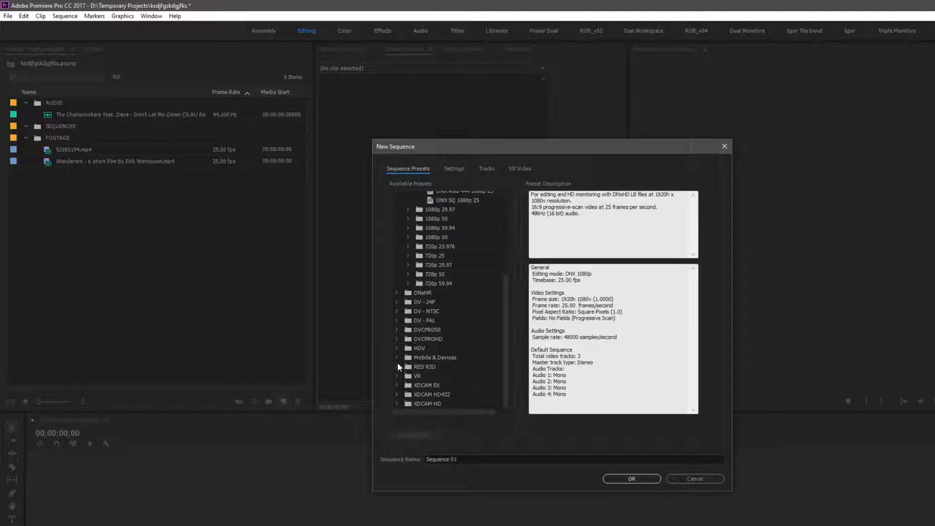
{"action": "left_click", "coordinate": [396, 320]}
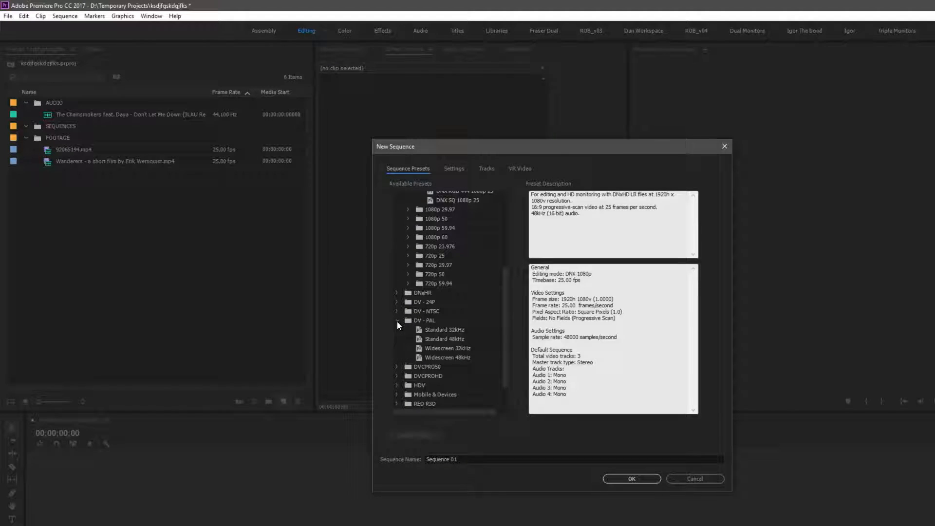
{"action": "left_click", "coordinate": [420, 349]}
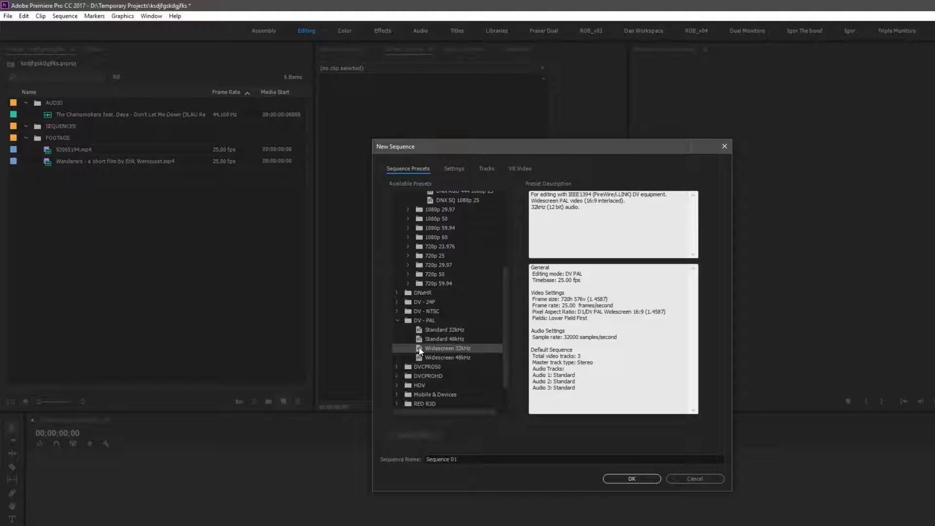
{"action": "left_click_drag", "start_coordinate": [646, 311], "coordinate": [663, 312]}
{"action": "left_click", "coordinate": [648, 311]}
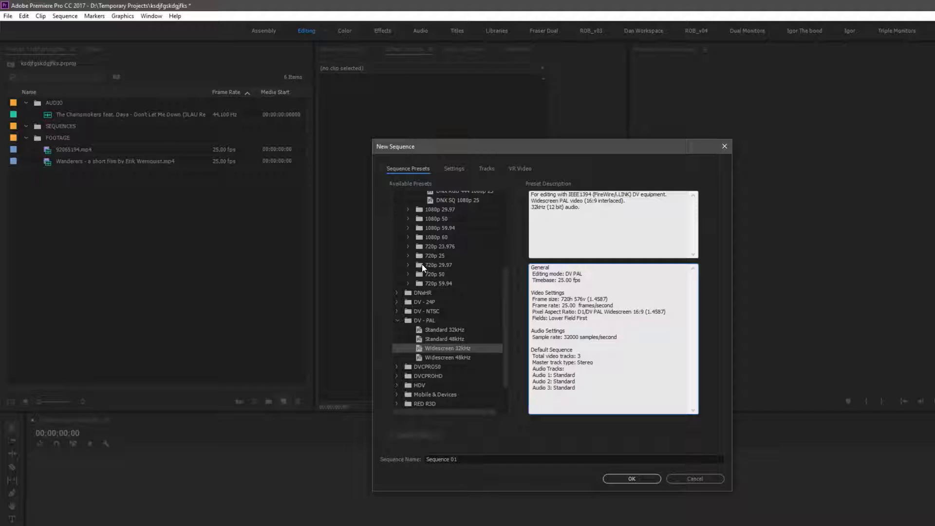
Select the DNX LB 1080p 25 preset under DNxHD 1080p 25
{"action": "scroll", "coordinate": [422, 265], "scroll_direction": "up", "scroll_amount": 2}
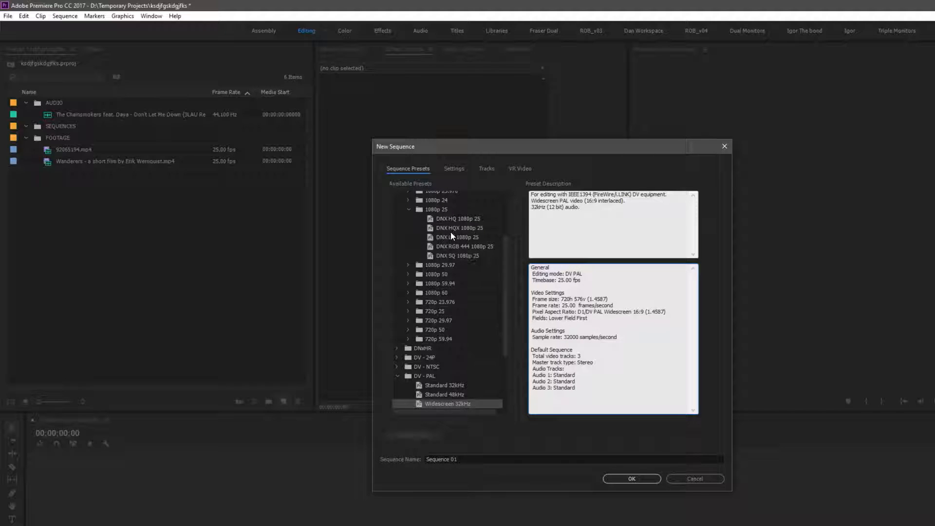
{"action": "scroll", "coordinate": [438, 273], "scroll_direction": "up", "scroll_amount": 2}
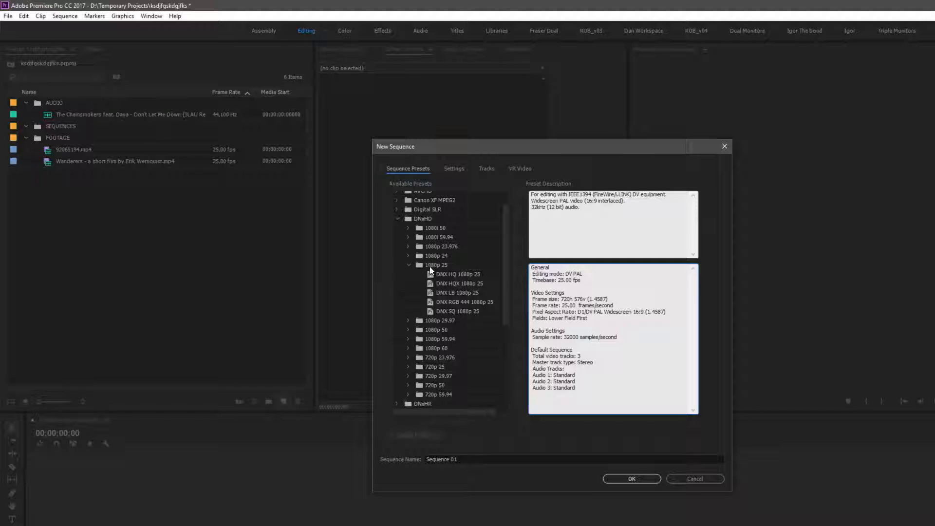
{"action": "left_click", "coordinate": [434, 293]}
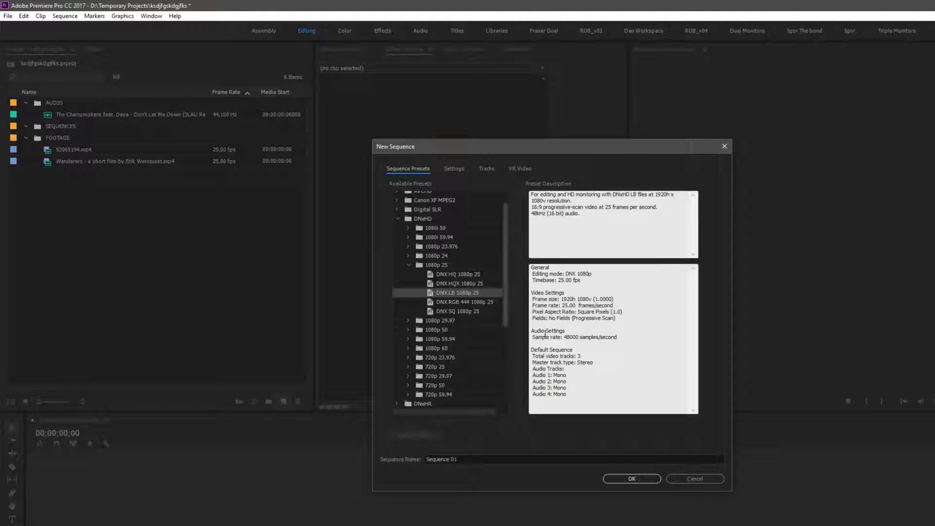
Name the sequence Stars and Shit and create it
{"action": "left_click", "coordinate": [476, 457]}
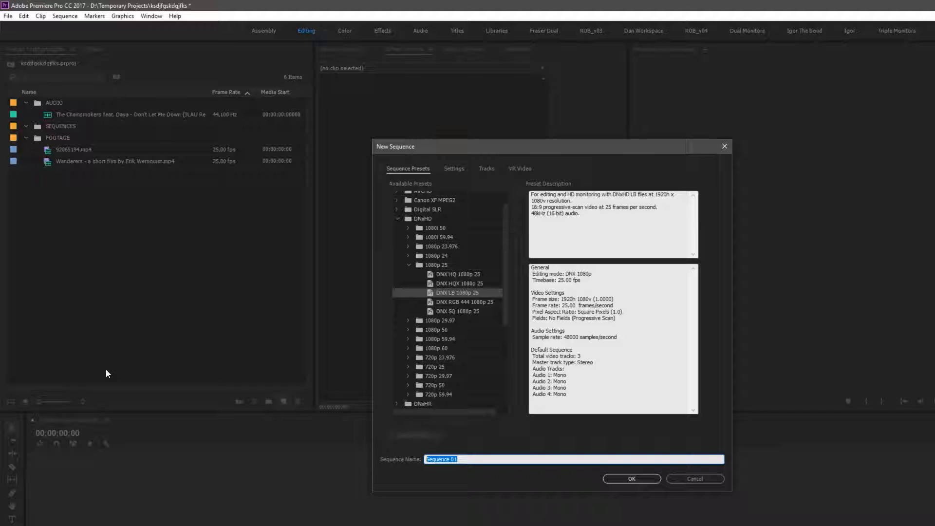
{"action": "type", "text": "Stars and sShit"}
{"action": "left_click", "coordinate": [628, 480]}
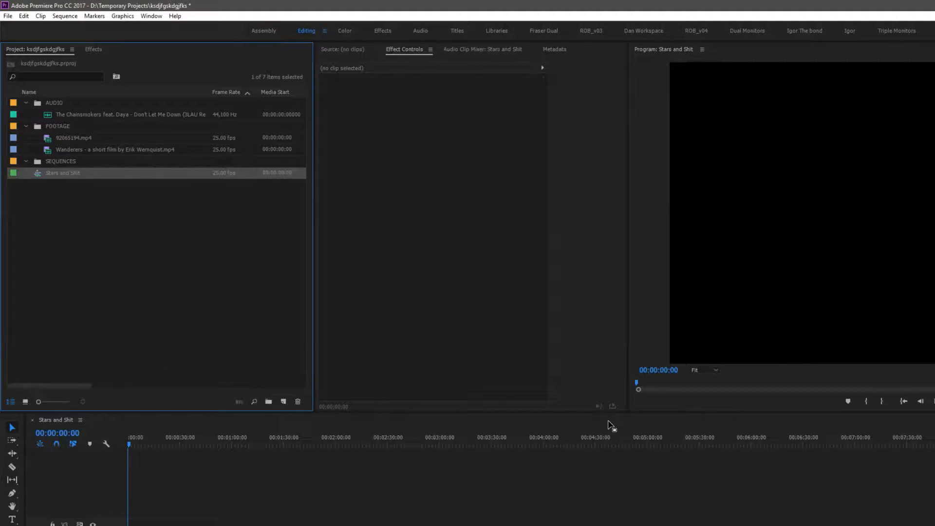
Add the Wanderers clip to the sequence timeline, closing the clip mismatch warning
{"action": "left_click_drag", "start_coordinate": [172, 446], "coordinate": [45, 457]}
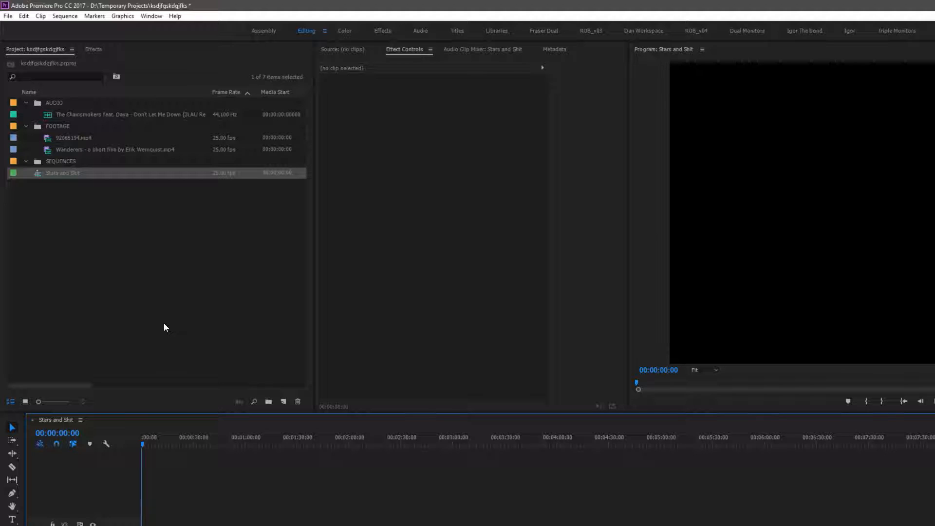
{"action": "left_click", "coordinate": [48, 140]}
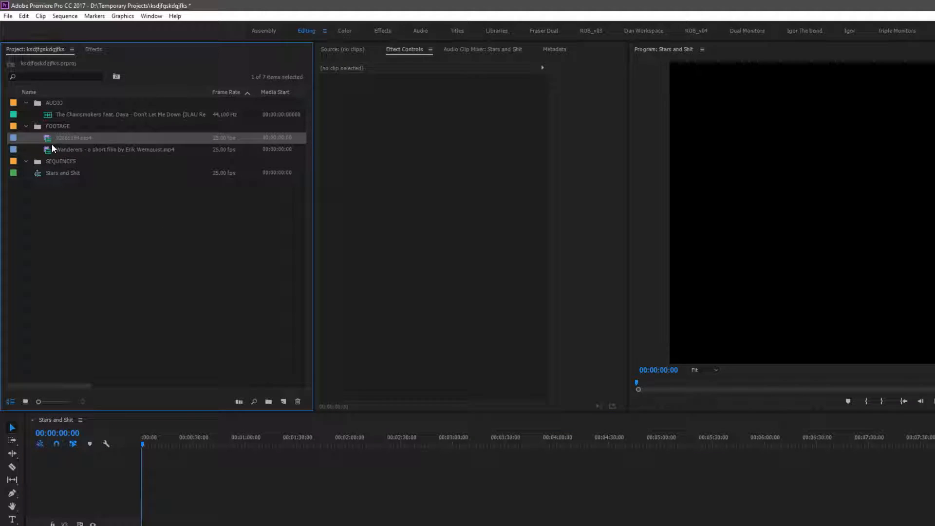
{"action": "left_click", "coordinate": [49, 151]}
{"action": "left_click", "coordinate": [49, 139]}
{"action": "left_click", "coordinate": [50, 151]}
{"action": "left_click", "coordinate": [50, 140]}
{"action": "left_click", "coordinate": [48, 151]}
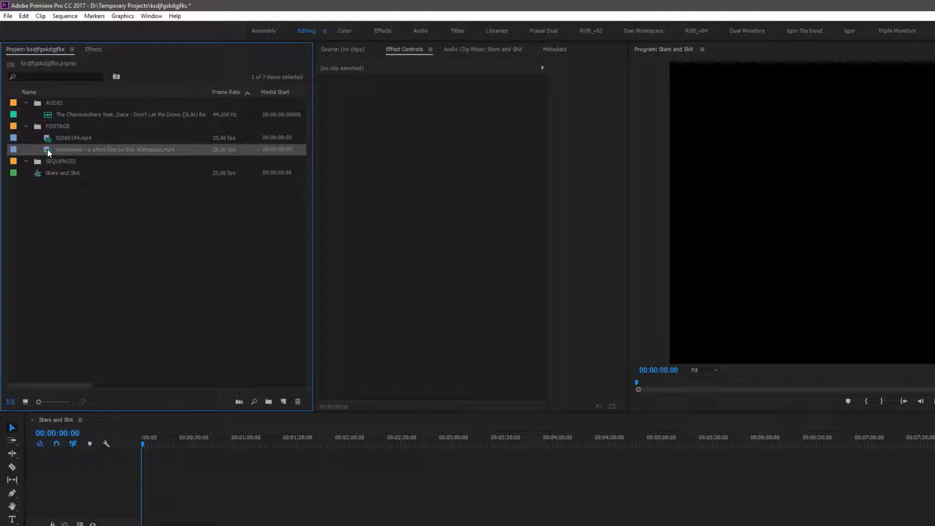
{"action": "left_click_drag", "start_coordinate": [48, 150], "coordinate": [145, 525]}
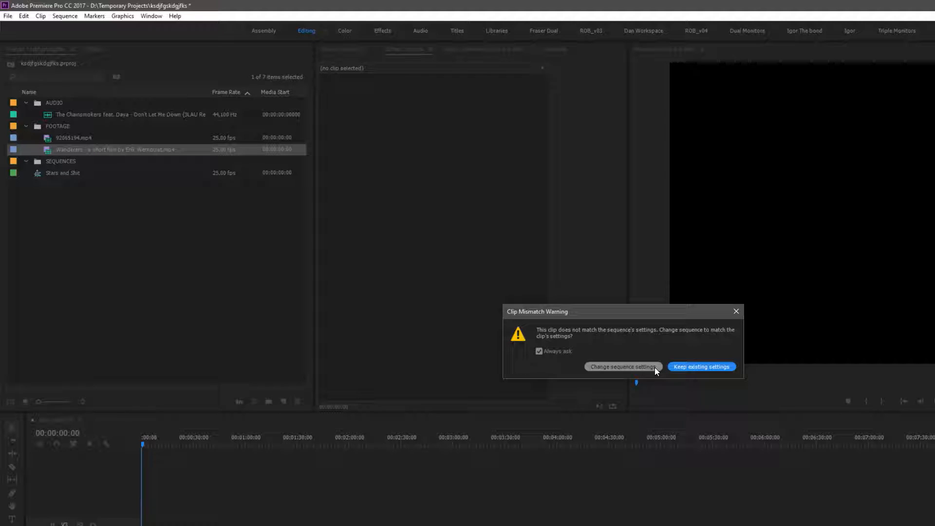
{"action": "left_click", "coordinate": [736, 313]}
Open the Wanderers clip in a widened Source Monitor, scrub into it and set the zoom to Fit
{"action": "double_click", "coordinate": [48, 151]}
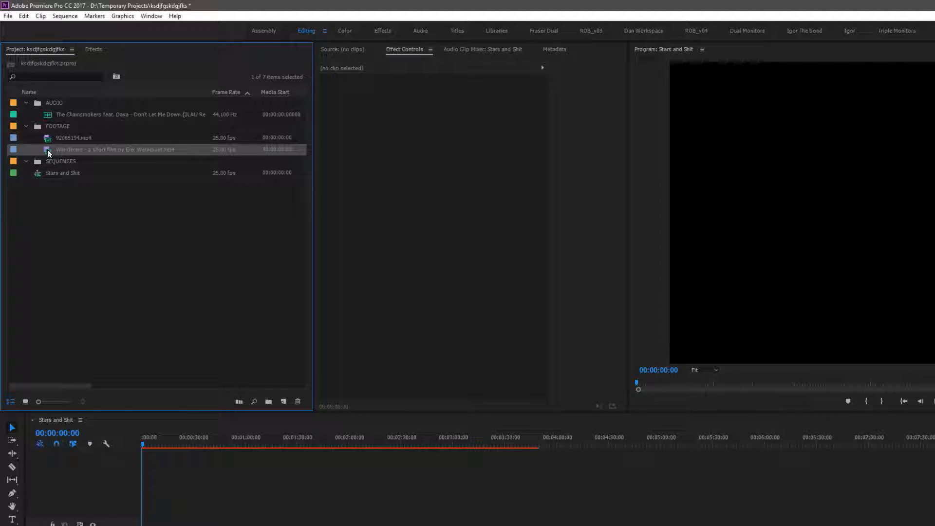
{"action": "left_click_drag", "start_coordinate": [627, 256], "coordinate": [755, 261]}
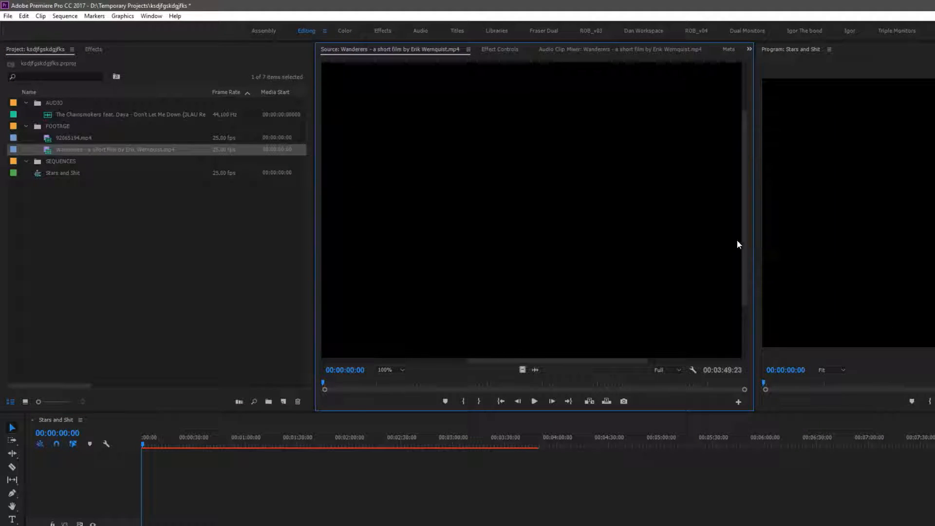
{"action": "scroll", "coordinate": [486, 265], "scroll_direction": "down", "scroll_amount": 2}
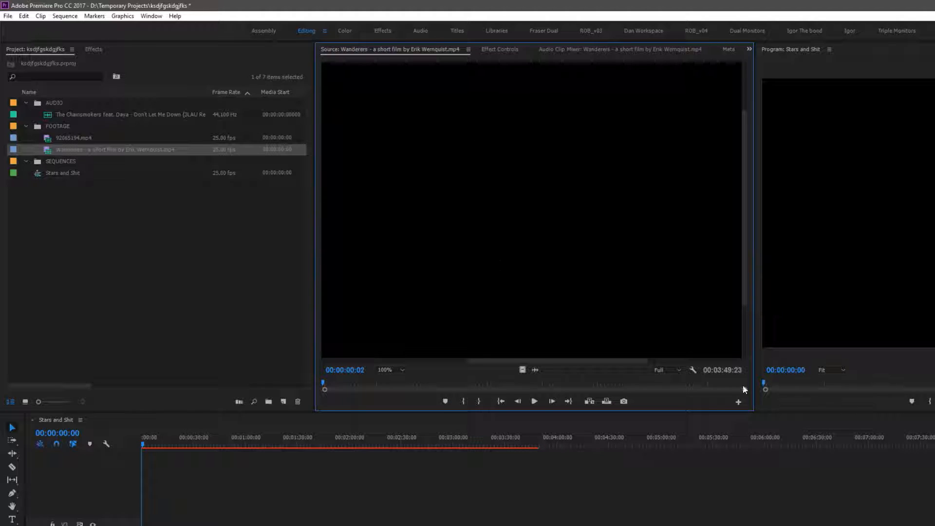
{"action": "left_click", "coordinate": [679, 370]}
{"action": "left_click", "coordinate": [613, 385]}
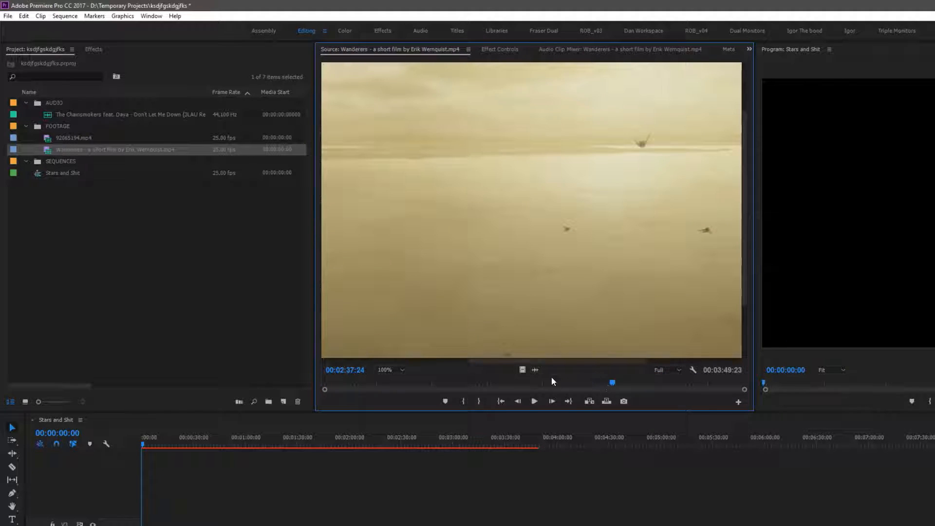
{"action": "left_click", "coordinate": [387, 369]}
{"action": "left_click", "coordinate": [390, 378]}
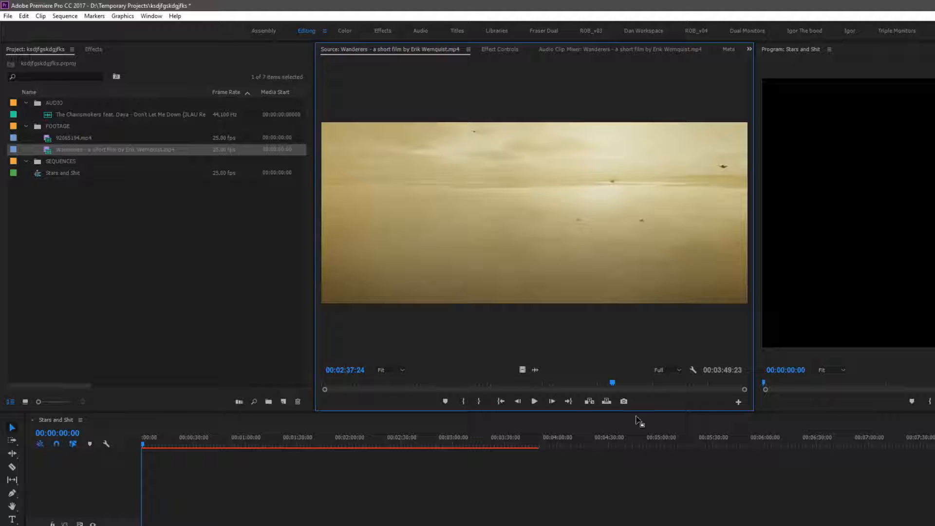
Return the source playhead to the start and scroll the project list to the Video Info column
{"action": "key", "text": "Home"}
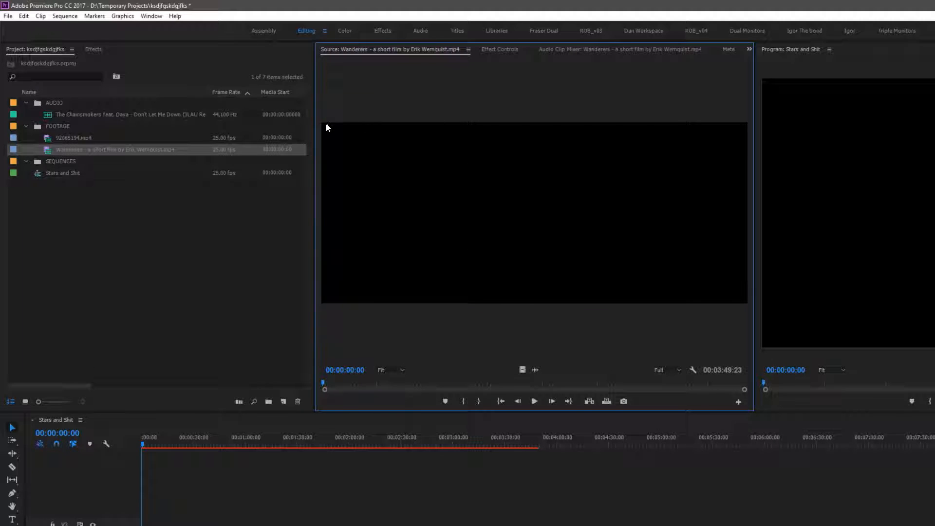
{"action": "left_click_drag", "start_coordinate": [85, 382], "coordinate": [173, 387]}
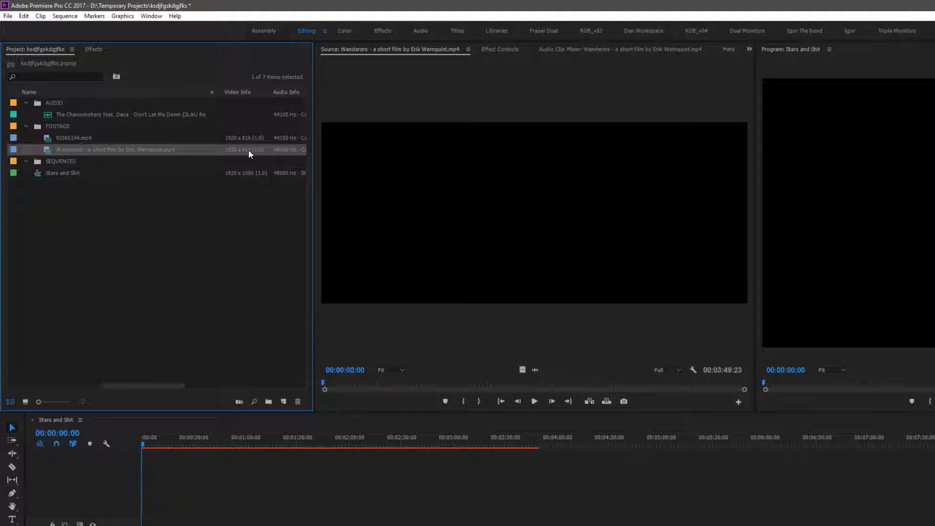
Delete the Wanderers clip from the sequence timeline
{"action": "left_click_drag", "start_coordinate": [428, 384], "coordinate": [349, 370]}
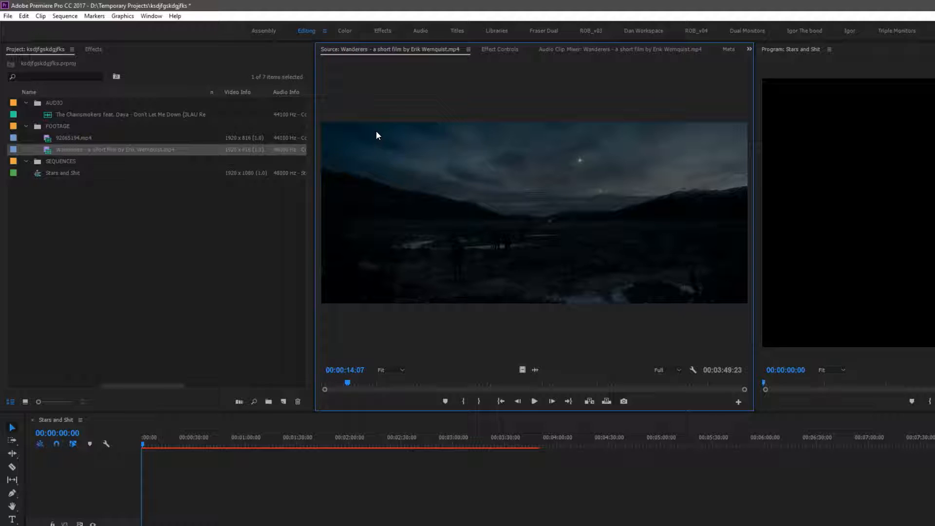
{"action": "left_click_drag", "start_coordinate": [268, 496], "coordinate": [301, 525]}
{"action": "key", "text": "Delete"}
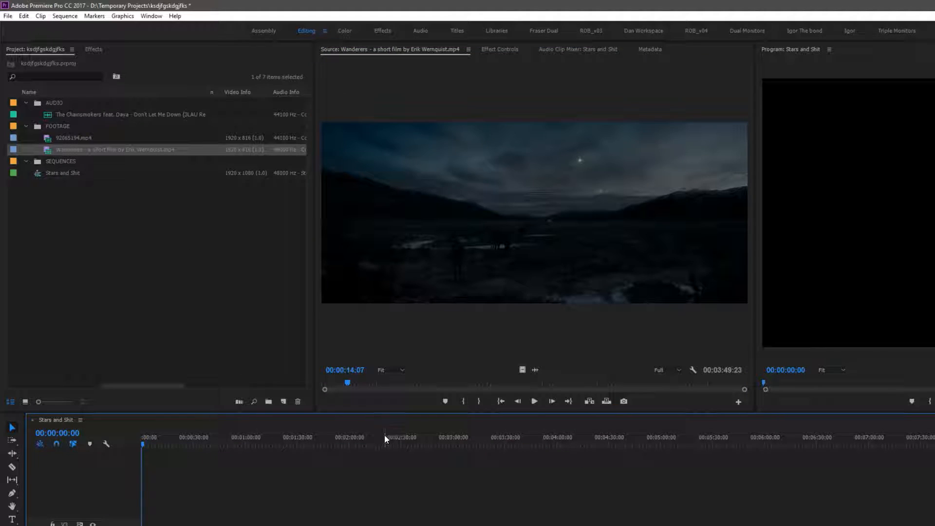
Add the Wanderers clip to the timeline again, keeping the existing sequence settings
{"action": "left_click_drag", "start_coordinate": [47, 150], "coordinate": [146, 525]}
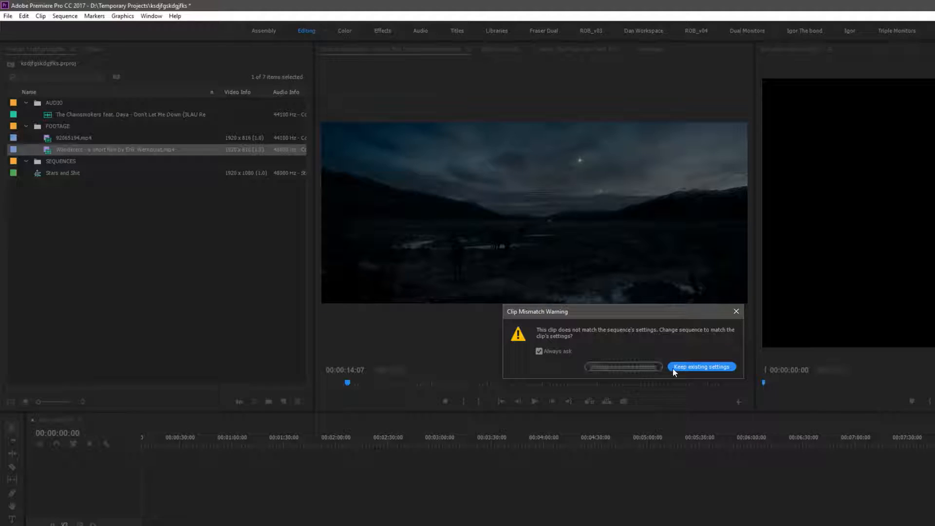
{"action": "left_click", "coordinate": [709, 367]}
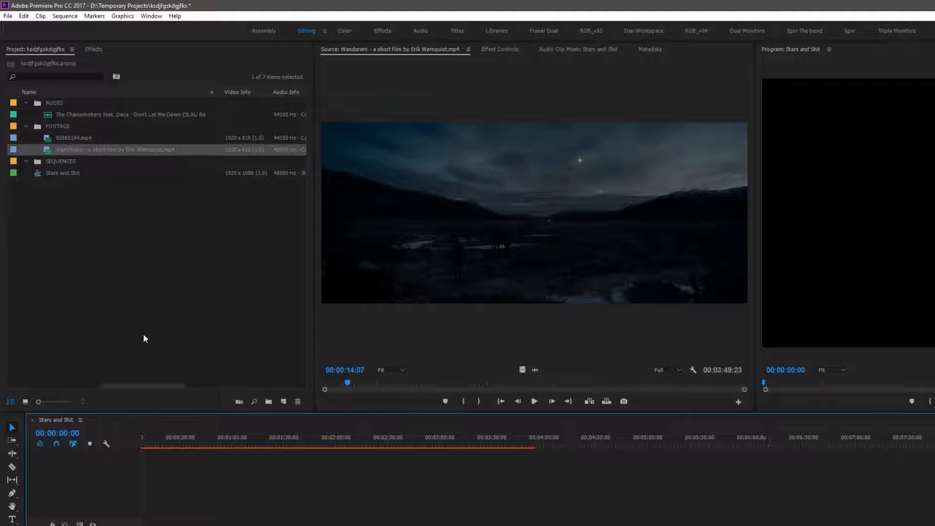
Apply Set to Frame Size and then Scale to Frame Size to the Wanderers clip in the timeline
{"action": "left_click", "coordinate": [251, 441]}
{"action": "mouse_move", "coordinate": [267, 440]}
{"action": "left_mouse_down"}
{"action": "mouse_move", "coordinate": [224, 448]}
{"action": "mouse_move", "coordinate": [269, 443]}
{"action": "left_mouse_up"}
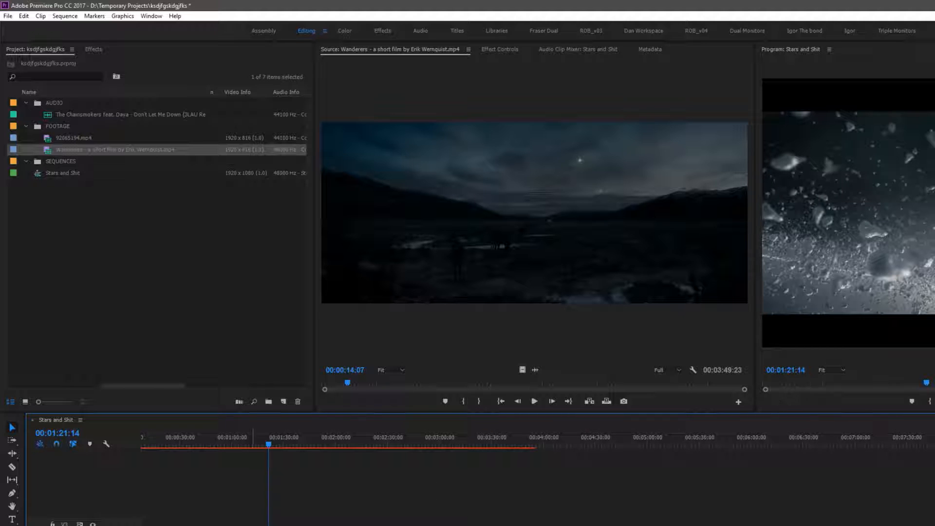
{"action": "right_click", "coordinate": [322, 525]}
{"action": "left_click", "coordinate": [298, 525]}
{"action": "right_click", "coordinate": [297, 525]}
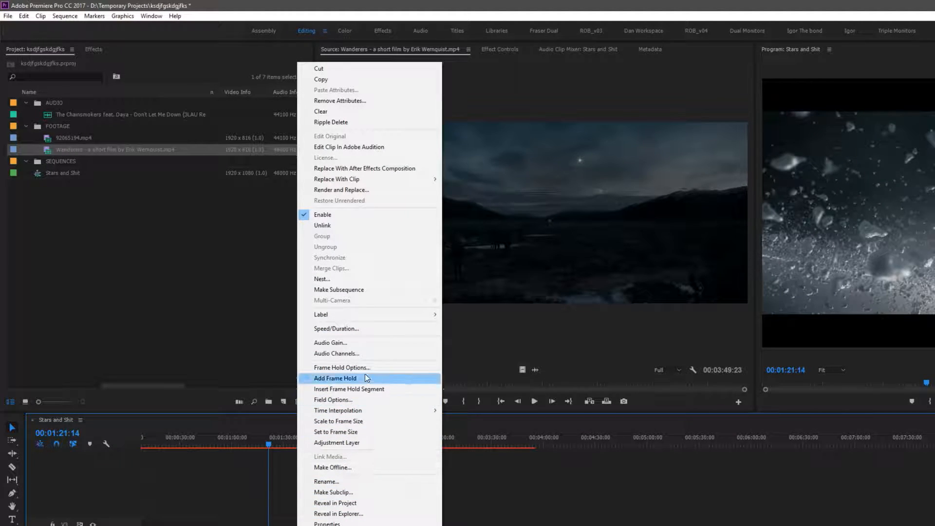
{"action": "left_click", "coordinate": [350, 432]}
{"action": "right_click", "coordinate": [361, 438]}
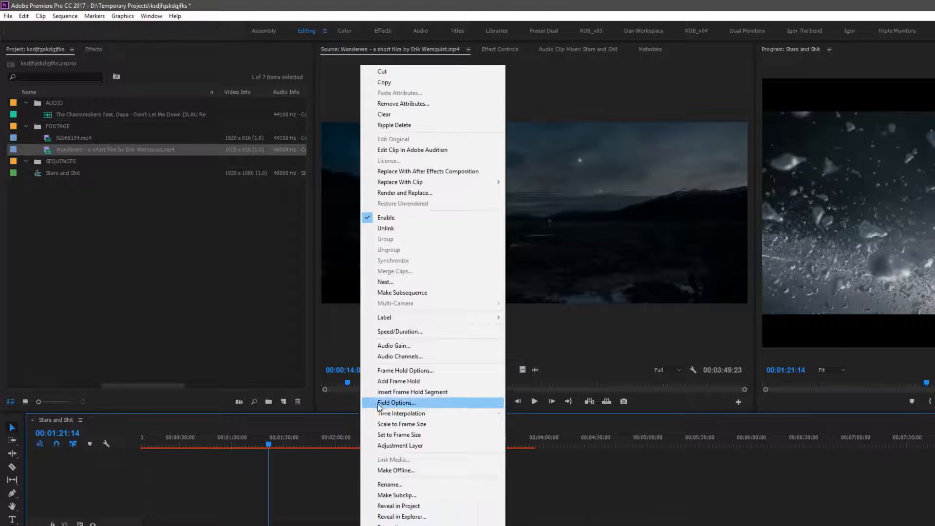
{"action": "left_click", "coordinate": [400, 424]}
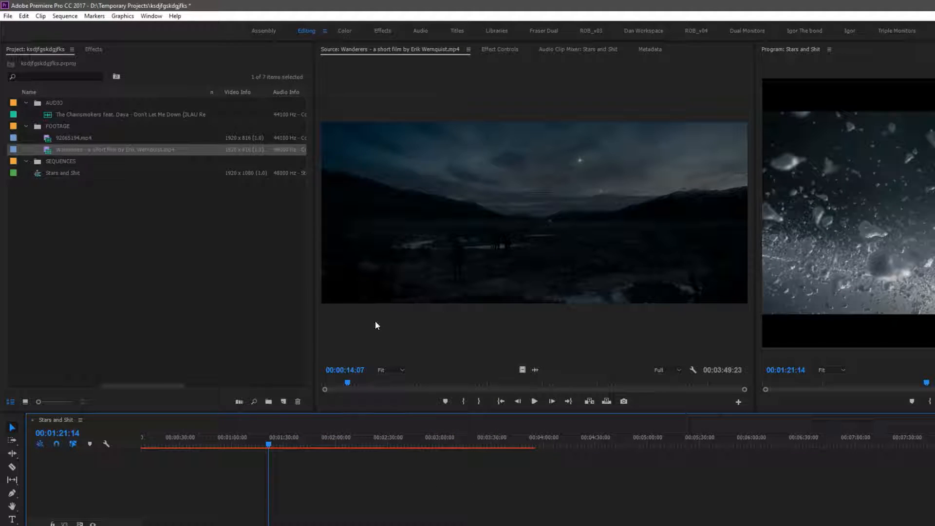
Try changing the clip's Scale in Effect Controls, then undo the change
{"action": "left_click", "coordinate": [98, 49]}
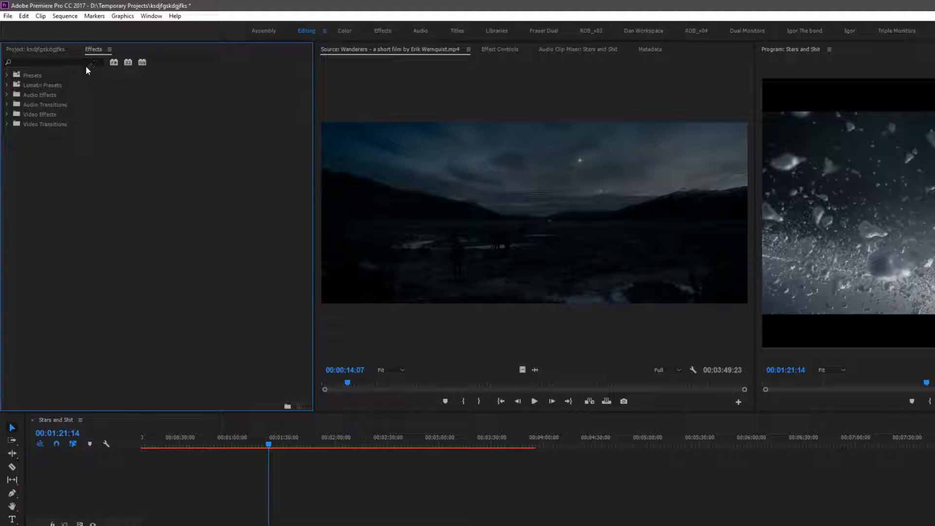
{"action": "left_click", "coordinate": [43, 48]}
{"action": "left_click", "coordinate": [502, 49]}
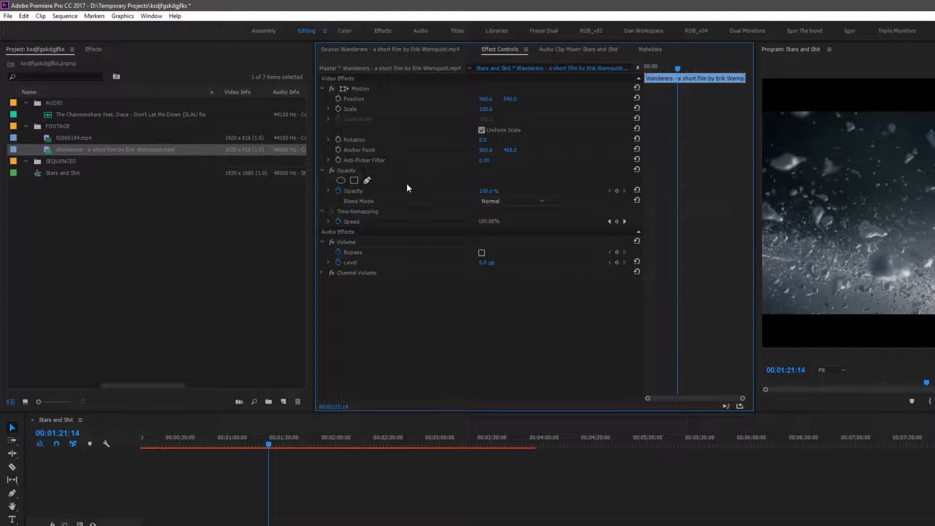
{"action": "left_click_drag", "start_coordinate": [486, 109], "coordinate": [502, 109]}
{"action": "key", "text": "ctrl+z"}
In the Windows Sound settings, test ExtronScalerD-8 and set it as the default and default communication playback device
{"action": "left_click", "coordinate": [335, 495]}
{"action": "key", "text": "Home"}
{"action": "left_click_drag", "start_coordinate": [185, 440], "coordinate": [308, 445]}
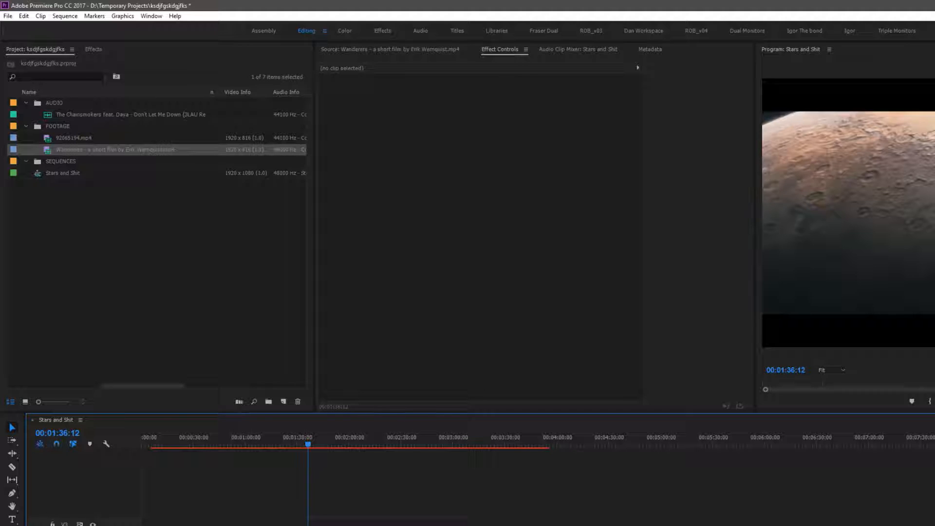
{"action": "key", "text": "ctrl+m"}
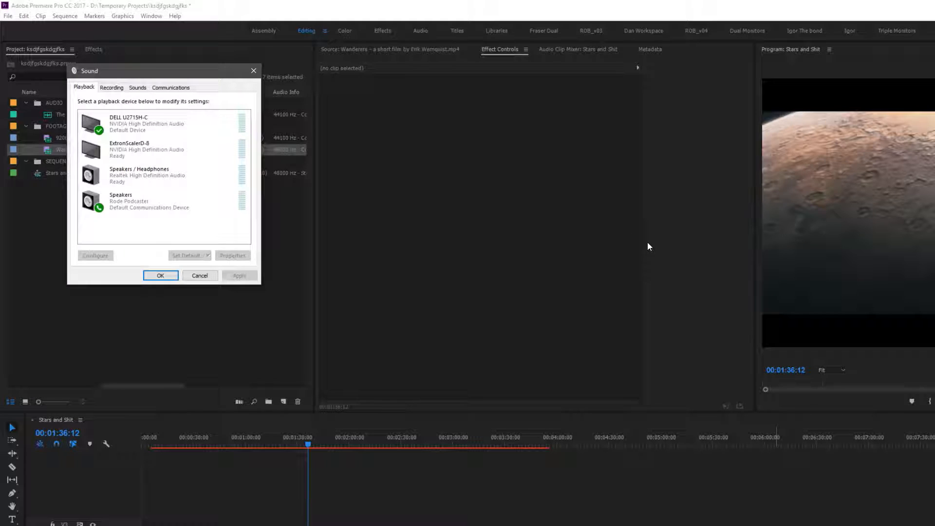
{"action": "left_click_drag", "start_coordinate": [139, 77], "coordinate": [293, 136]}
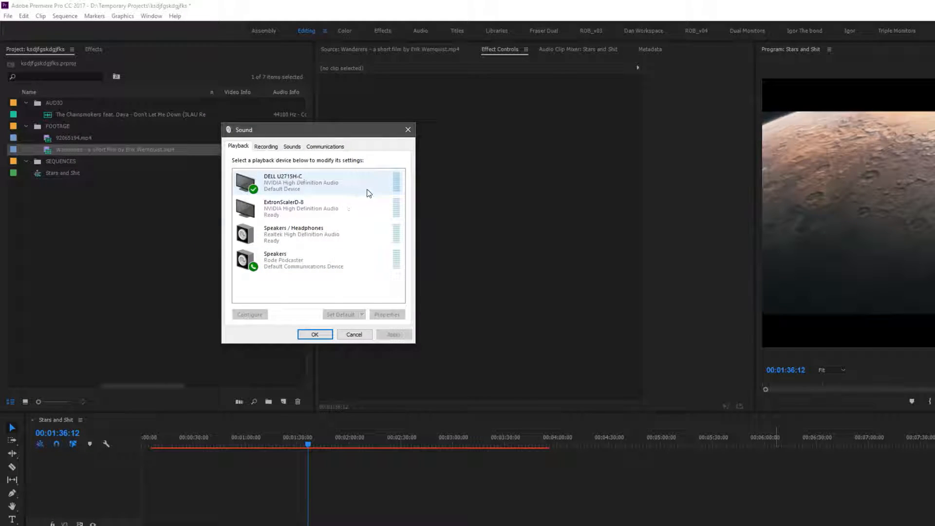
{"action": "right_click", "coordinate": [320, 216]}
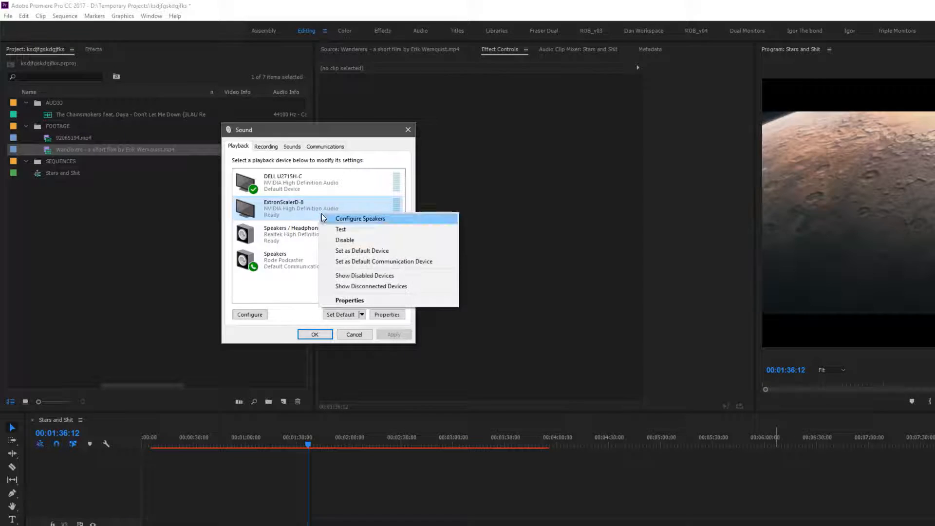
{"action": "left_click", "coordinate": [344, 230]}
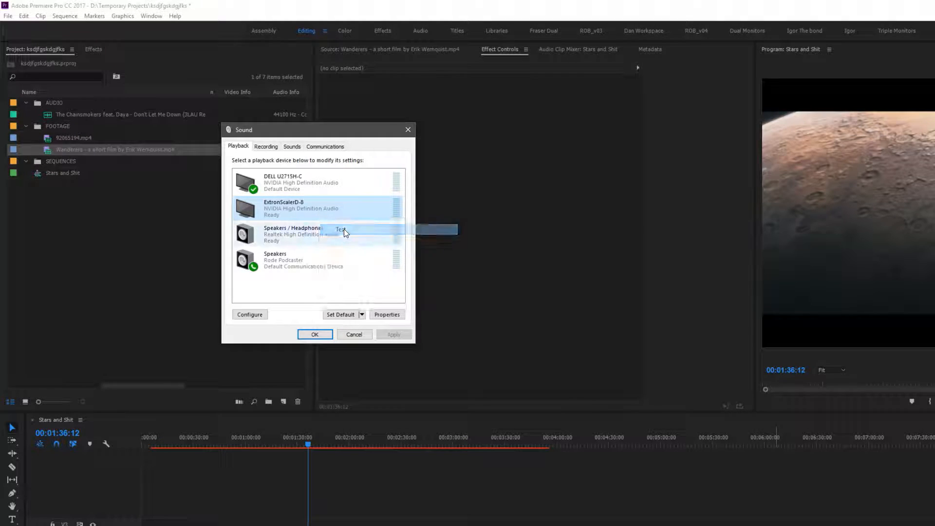
{"action": "right_click", "coordinate": [315, 208]}
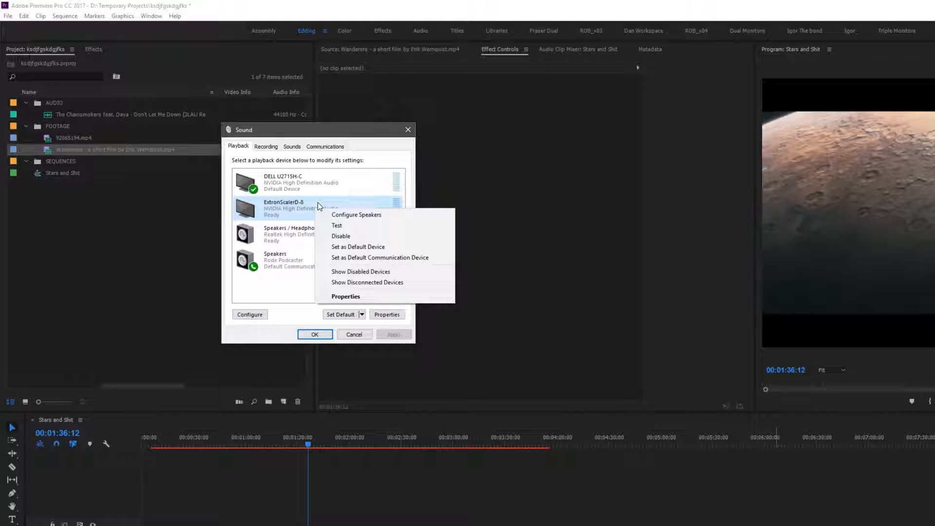
{"action": "left_click", "coordinate": [346, 247]}
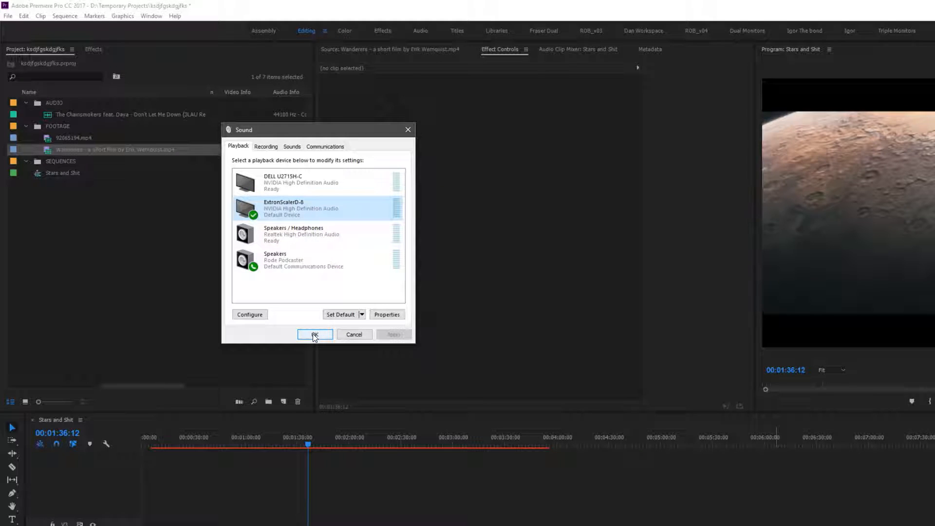
{"action": "right_click", "coordinate": [319, 206]}
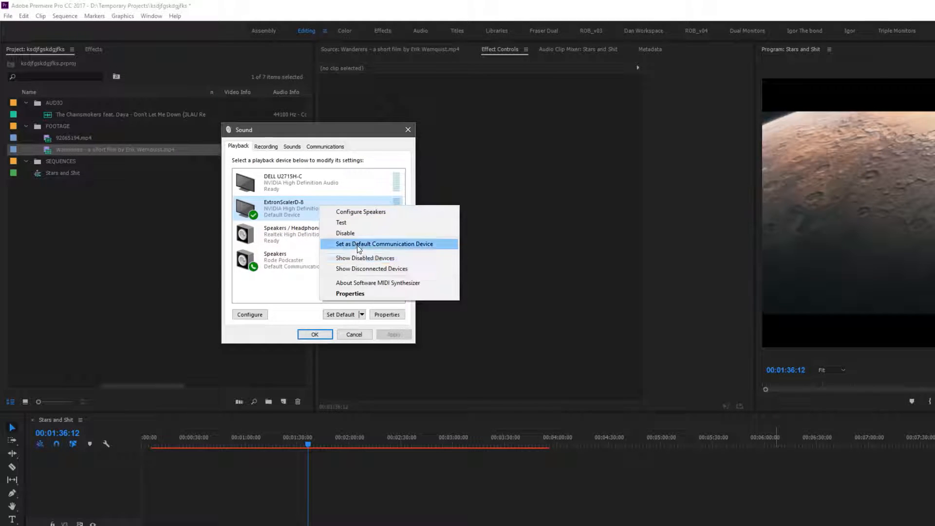
{"action": "left_click", "coordinate": [359, 246]}
{"action": "left_click", "coordinate": [315, 334]}
Play and scrub through the sequence timeline to review the Wanderers footage
{"action": "left_click_drag", "start_coordinate": [247, 440], "coordinate": [240, 440]}
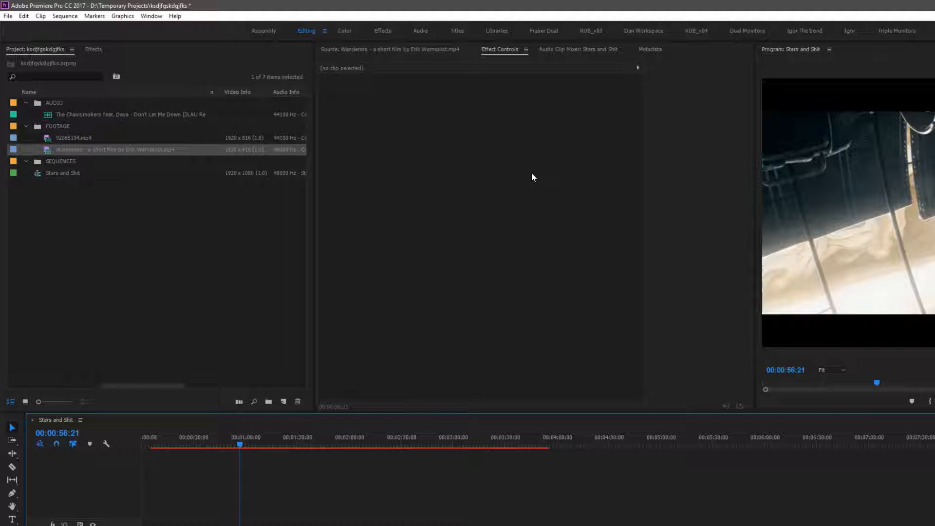
{"action": "left_click_drag", "start_coordinate": [240, 440], "coordinate": [285, 428]}
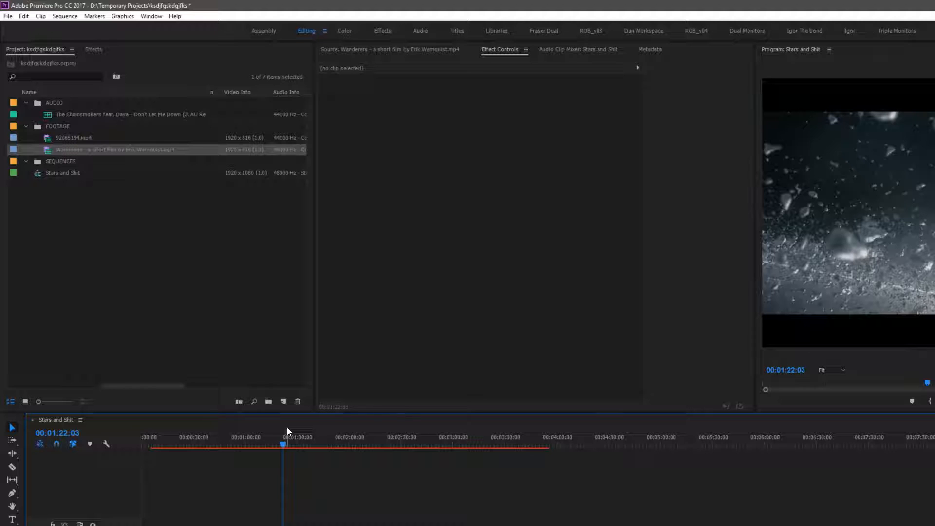
{"action": "key", "text": "space"}
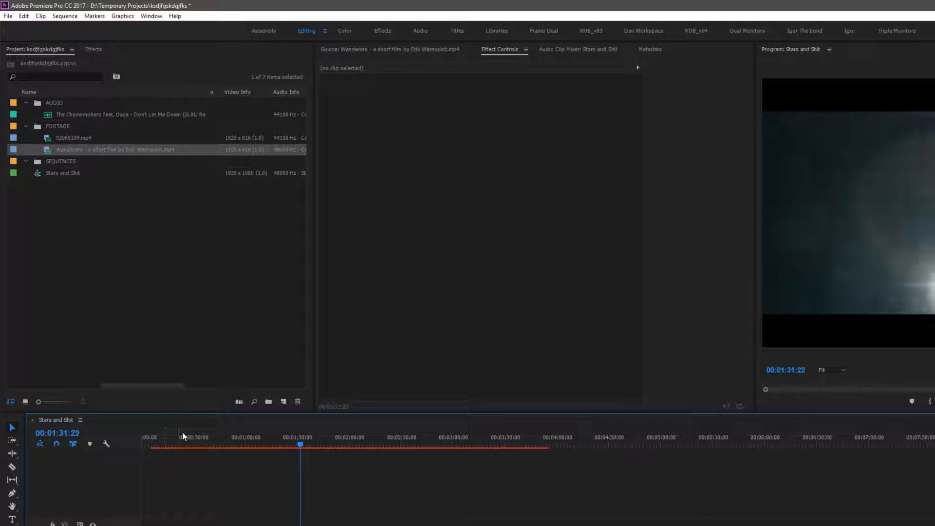
{"action": "left_click_drag", "start_coordinate": [218, 444], "coordinate": [287, 437]}
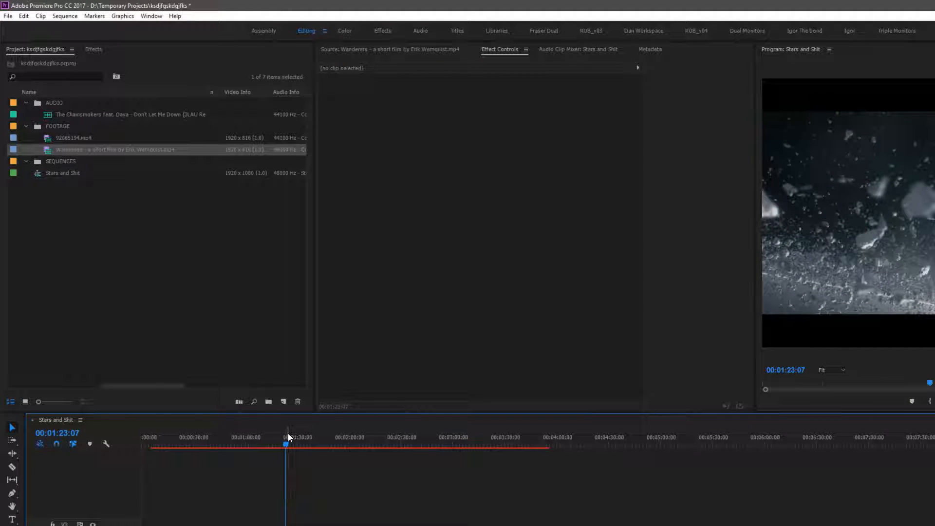
{"action": "left_click", "coordinate": [463, 441]}
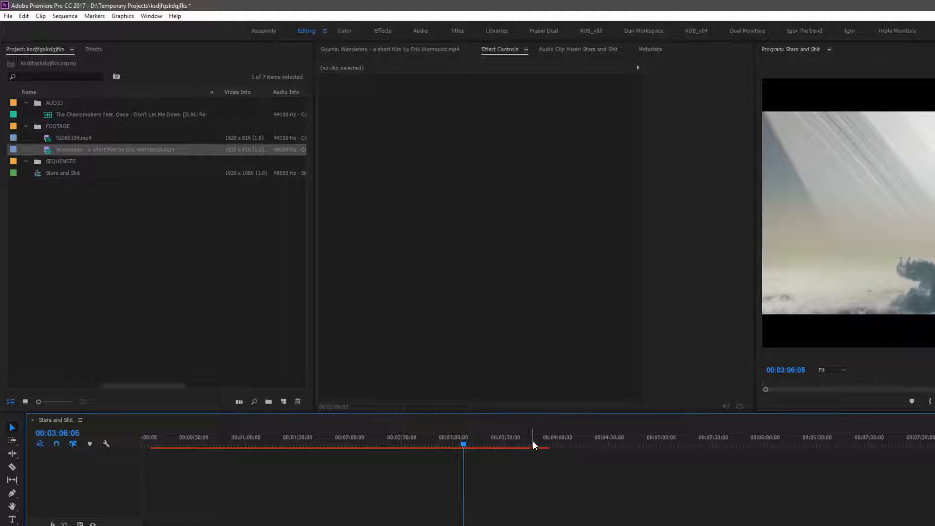
{"action": "key", "text": "Home"}
{"action": "key", "text": "="}
{"action": "key", "text": "="}
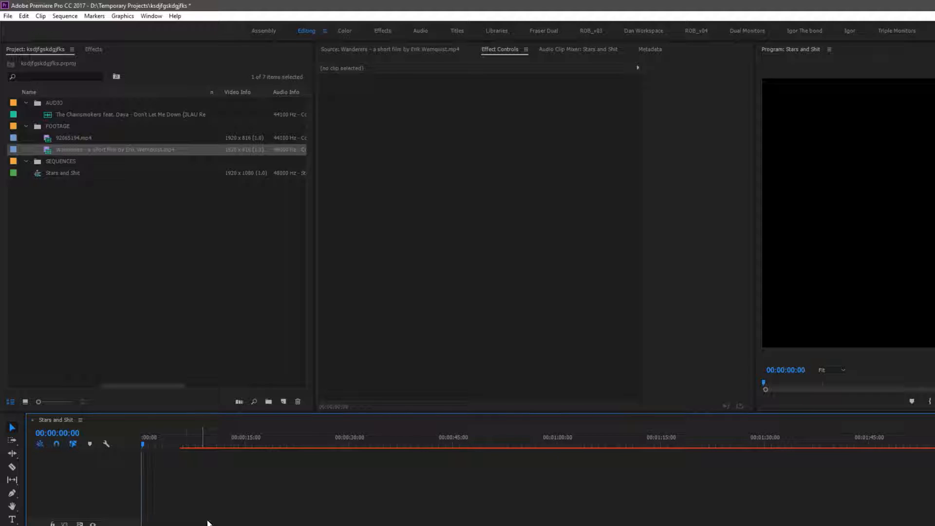
{"action": "left_click", "coordinate": [223, 525]}
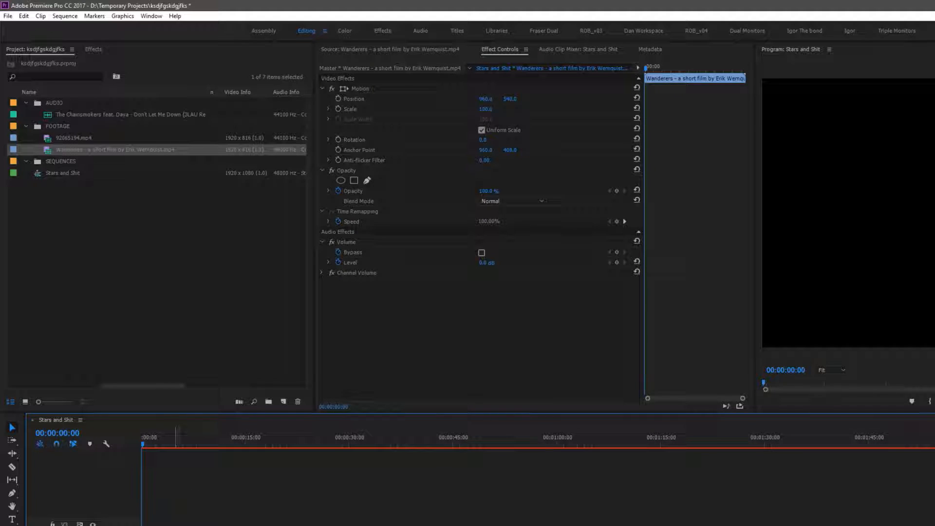
{"action": "left_click", "coordinate": [210, 490]}
{"action": "key", "text": "-"}
{"action": "key", "text": "-"}
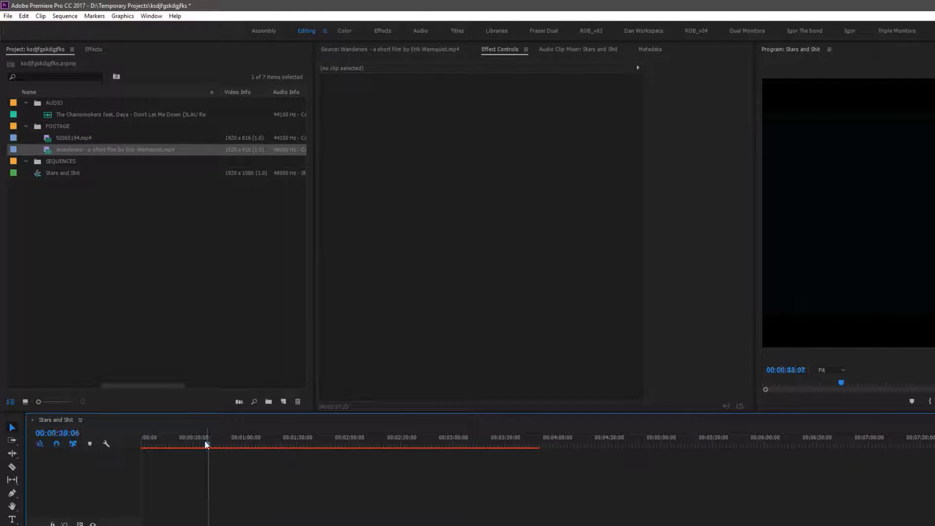
Open the Chainsmokers audio file in the Source Monitor and preview it
{"action": "left_click", "coordinate": [50, 265]}
{"action": "left_click", "coordinate": [44, 114]}
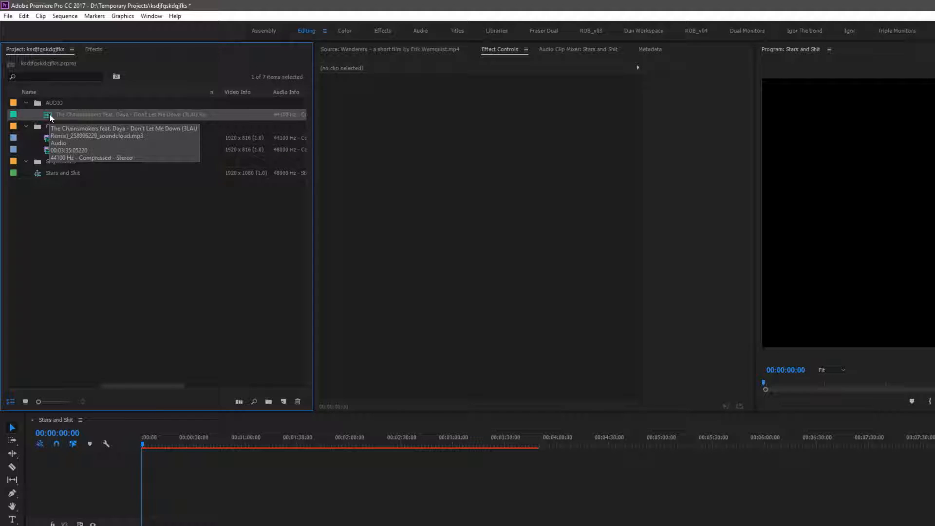
{"action": "left_click", "coordinate": [170, 264]}
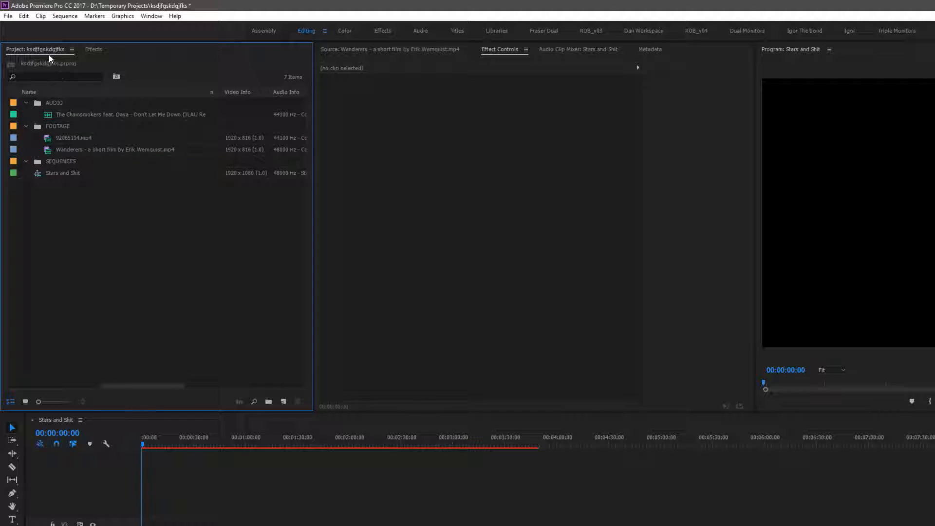
{"action": "left_click", "coordinate": [54, 115]}
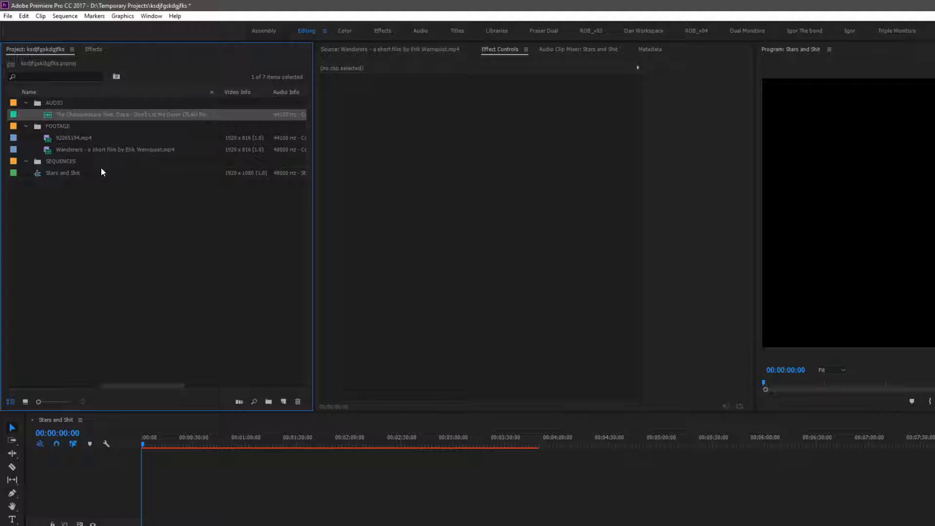
{"action": "double_click", "coordinate": [47, 114]}
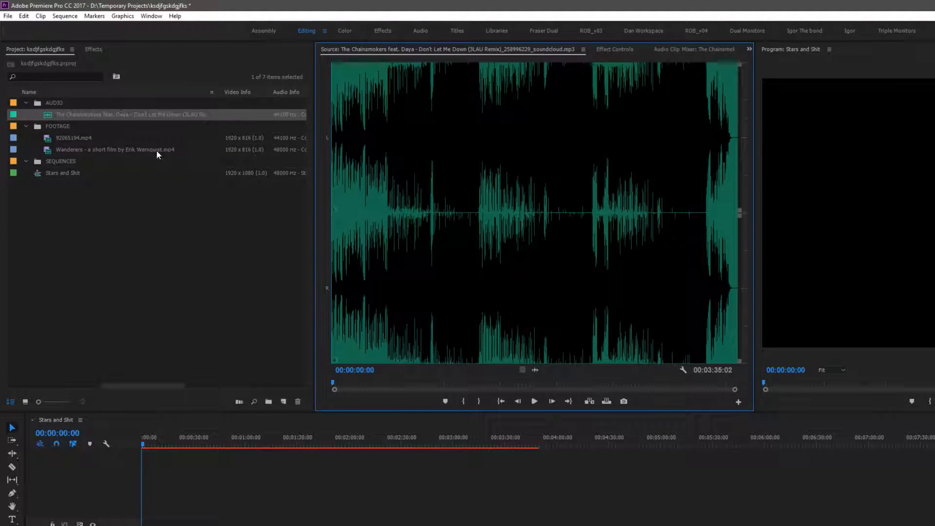
{"action": "left_click", "coordinate": [534, 401]}
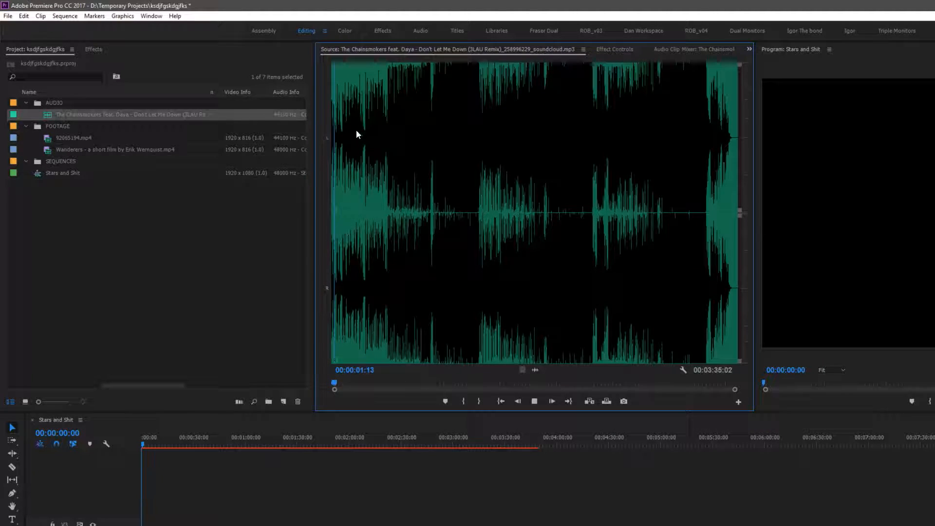
{"action": "left_click_drag", "start_coordinate": [339, 386], "coordinate": [376, 383]}
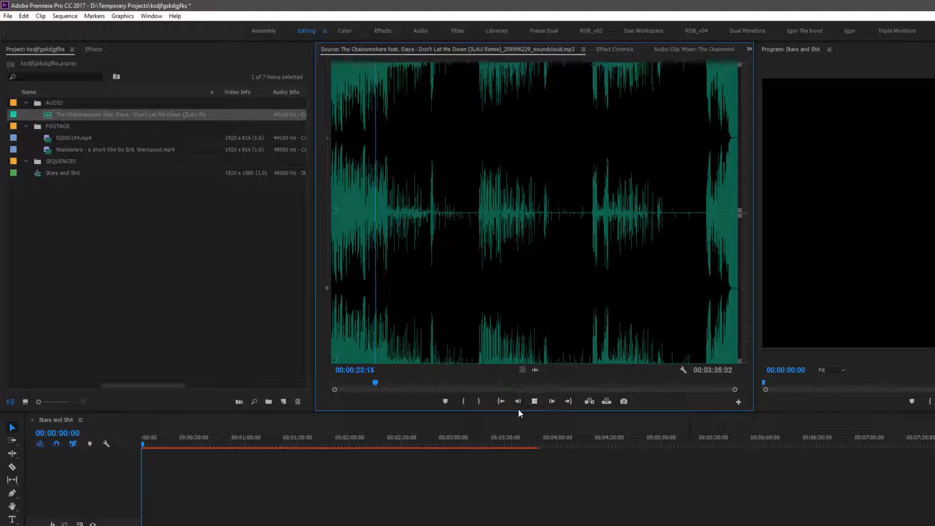
{"action": "key", "text": "space"}
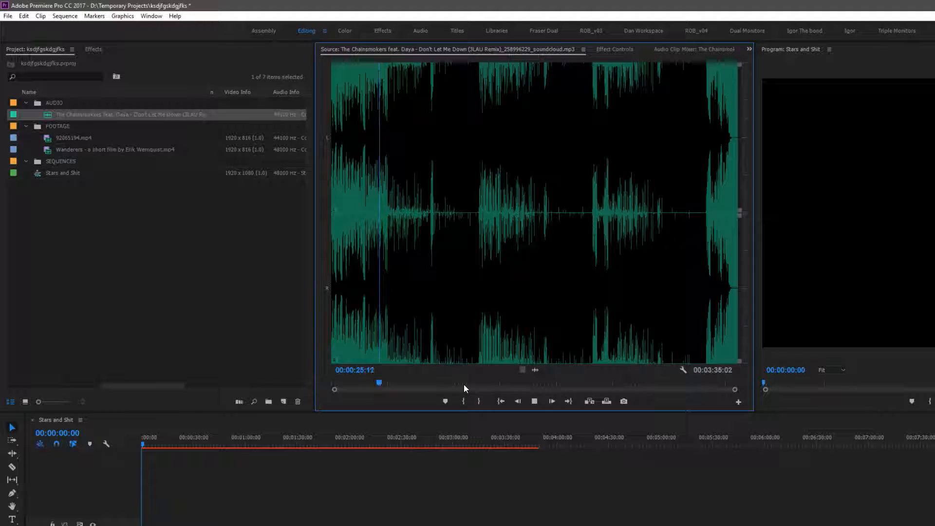
{"action": "key", "text": "space"}
Add the Chainsmokers audio file to the sequence timeline on audio track A1
{"action": "left_click_drag", "start_coordinate": [233, 454], "coordinate": [310, 525]}
{"action": "left_click_drag", "start_coordinate": [50, 116], "coordinate": [146, 458]}
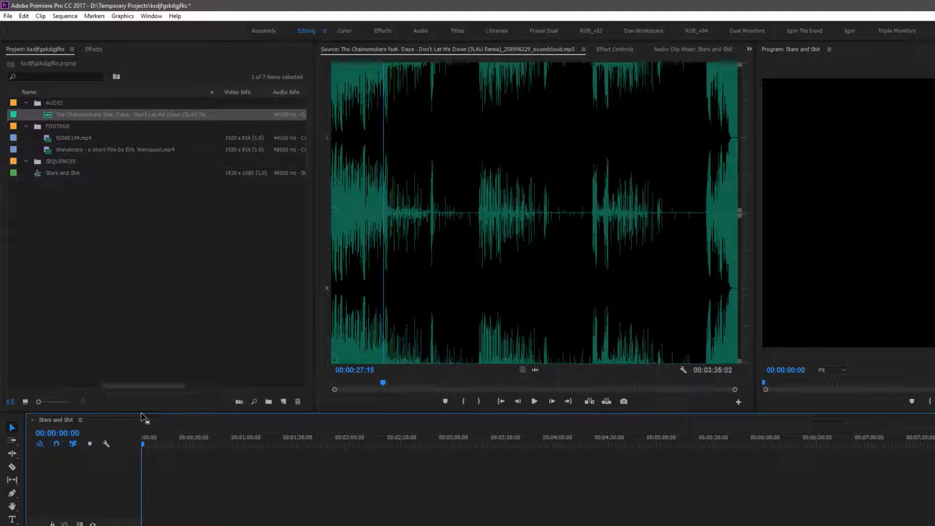
{"action": "left_click_drag", "start_coordinate": [146, 412], "coordinate": [168, 277]}
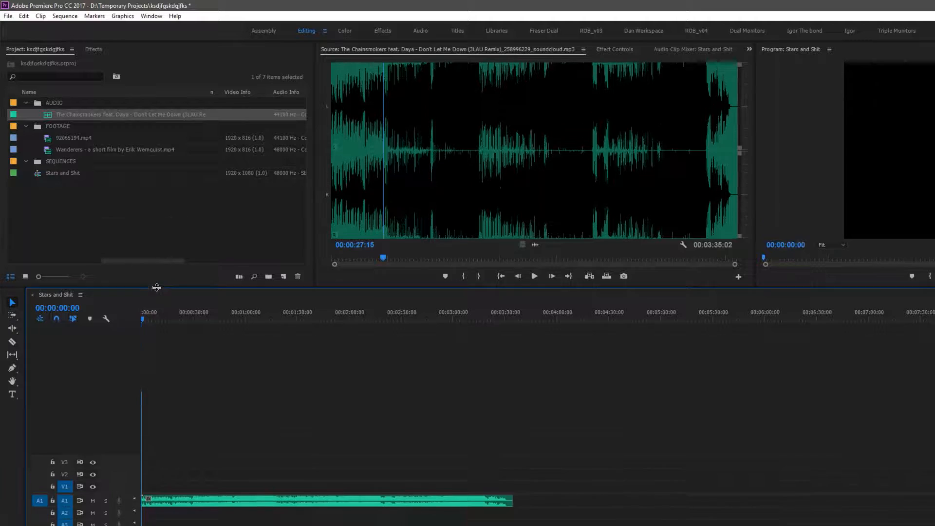
Enlarge the A1 audio track and zoom the timeline in and out to inspect the music clip
{"action": "scroll", "coordinate": [121, 499], "scroll_direction": "up", "scroll_amount": 3}
{"action": "scroll", "coordinate": [126, 508], "scroll_direction": "down", "scroll_amount": 1}
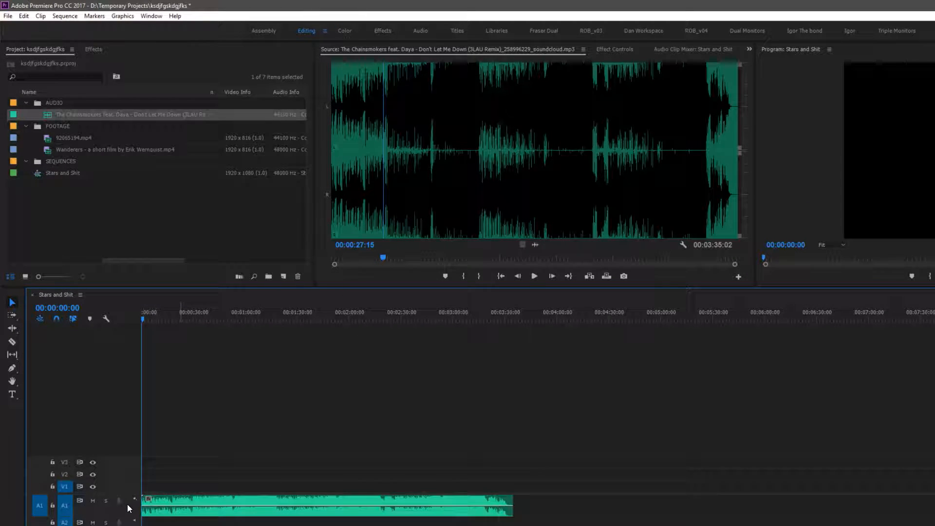
{"action": "scroll", "coordinate": [127, 486], "scroll_direction": "up", "scroll_amount": 3}
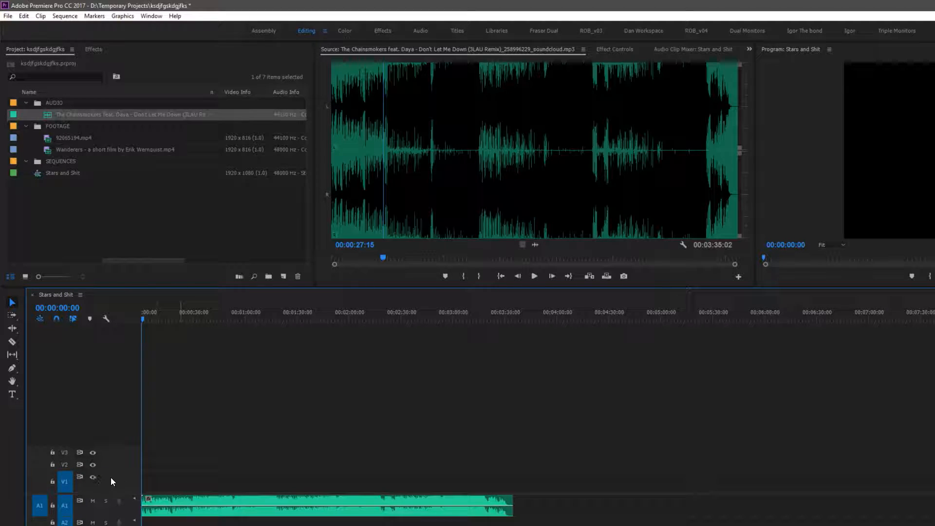
{"action": "scroll", "coordinate": [130, 511], "scroll_direction": "up", "scroll_amount": 4}
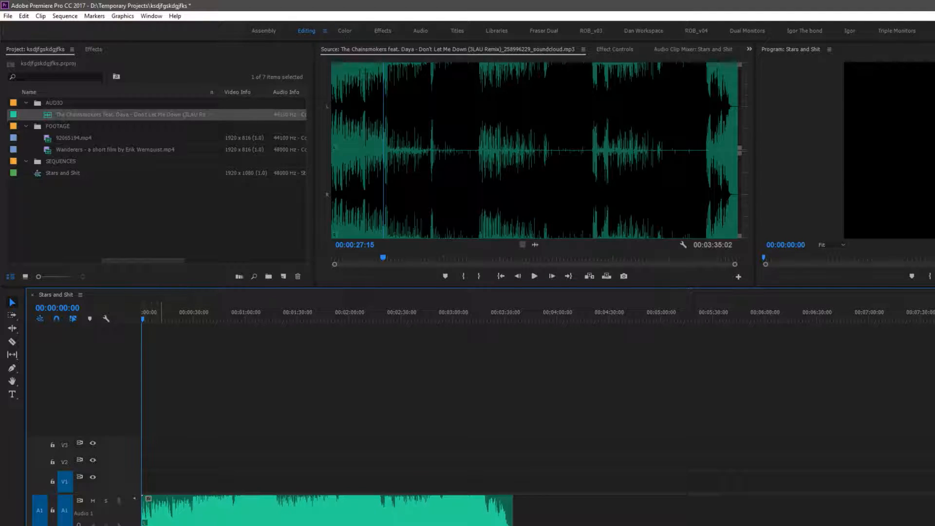
{"action": "key", "text": "equal"}
{"action": "key", "text": "equal"}
{"action": "key", "text": "equal"}
{"action": "key", "text": "equal"}
{"action": "key", "text": "minus"}
{"action": "key", "text": "minus"}
{"action": "key", "text": "minus"}
{"action": "key", "text": "minus"}
{"action": "key", "text": "equal"}
{"action": "key", "text": "equal"}
{"action": "key", "text": "equal"}
{"action": "key", "text": "equal"}
{"action": "key", "text": "minus"}
{"action": "key", "text": "minus"}
{"action": "key", "text": "minus"}
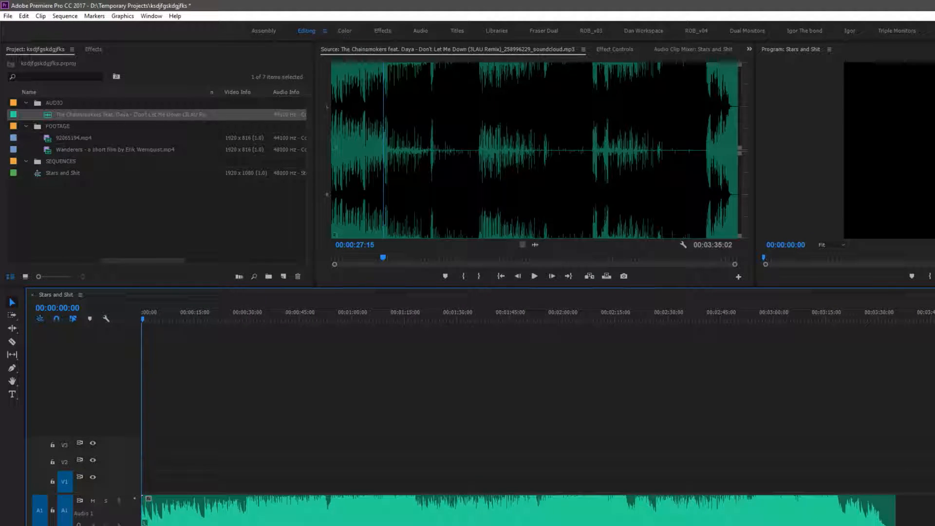
{"action": "key", "text": "equal"}
{"action": "key", "text": "equal"}
{"action": "key", "text": "equal"}
{"action": "key", "text": "minus"}
{"action": "key", "text": "minus"}
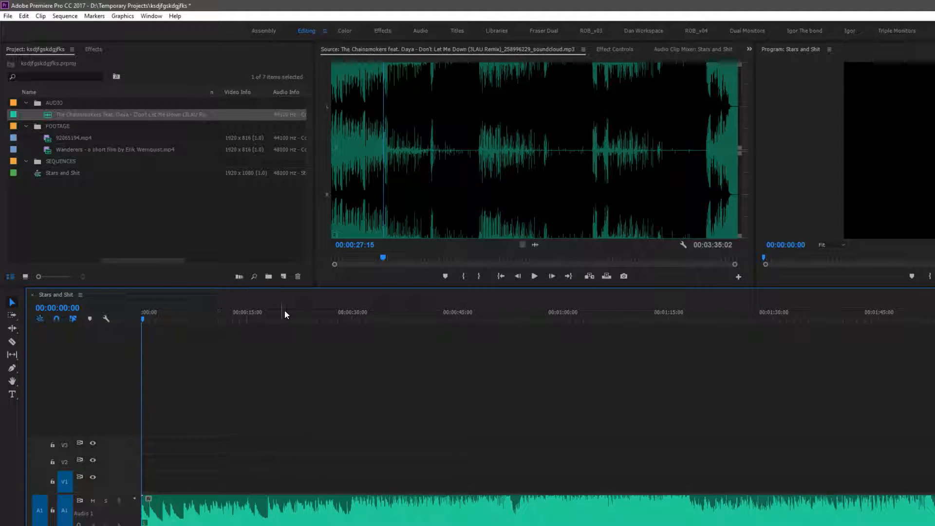
Play the music clip from the start of the sequence
{"action": "left_click", "coordinate": [352, 319]}
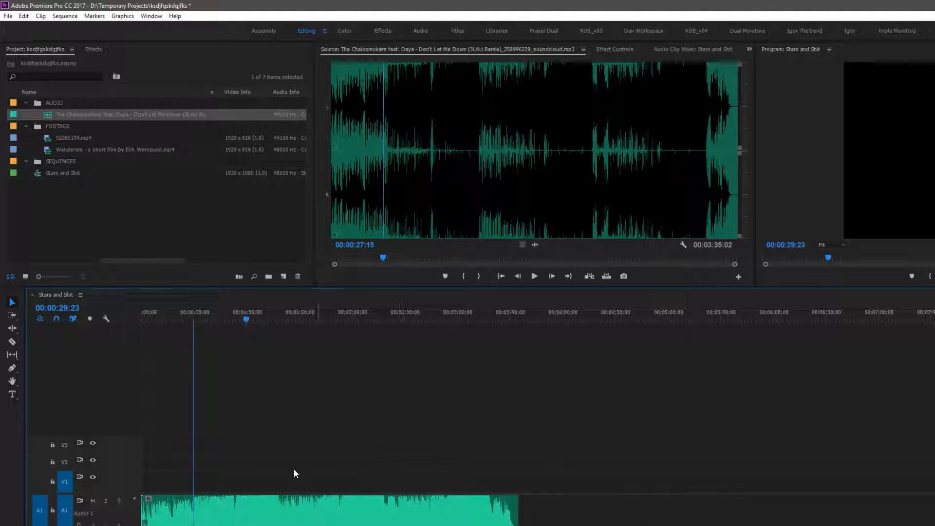
{"action": "key", "text": "minus"}
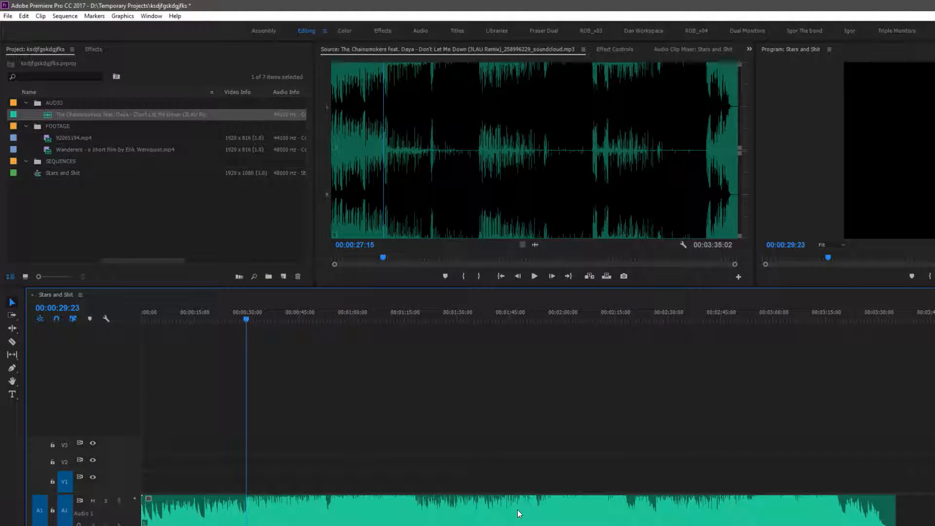
{"action": "left_click_drag", "start_coordinate": [245, 320], "coordinate": [144, 318]}
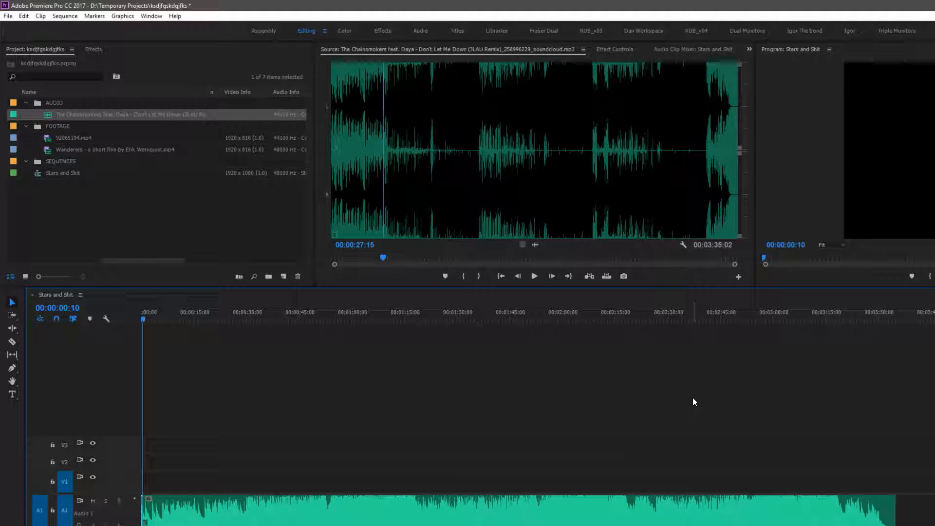
{"action": "key", "text": "equal"}
{"action": "key", "text": "equal"}
{"action": "left_click_drag", "start_coordinate": [145, 317], "coordinate": [123, 315]}
{"action": "key", "text": "space"}
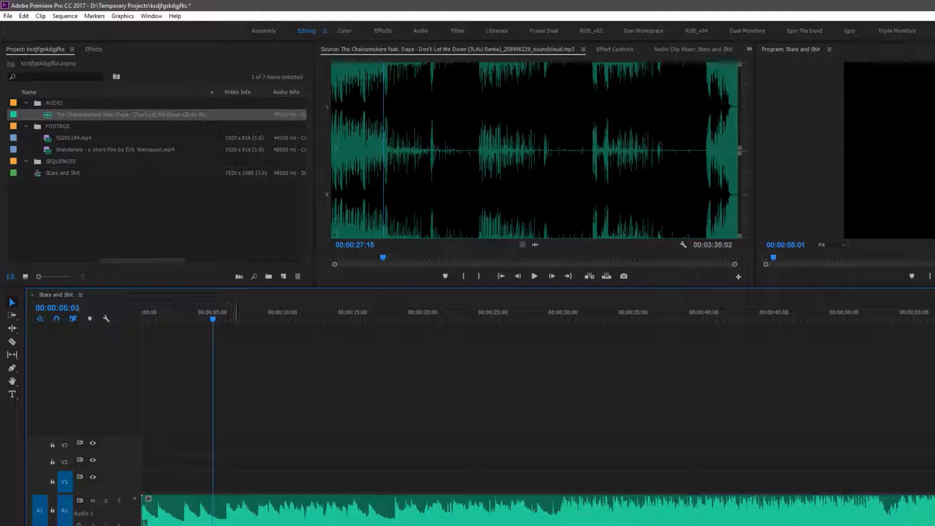
Cut the music clip at about 6 seconds with the Razor tool
{"action": "left_click", "coordinate": [226, 318]}
{"action": "left_click_drag", "start_coordinate": [227, 320], "coordinate": [228, 320]}
{"action": "key", "text": "c"}
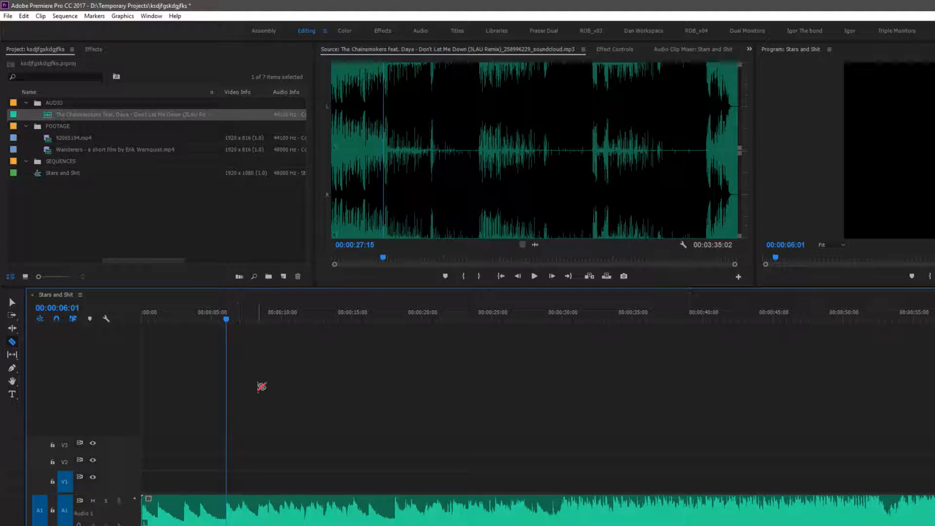
{"action": "left_click", "coordinate": [12, 302]}
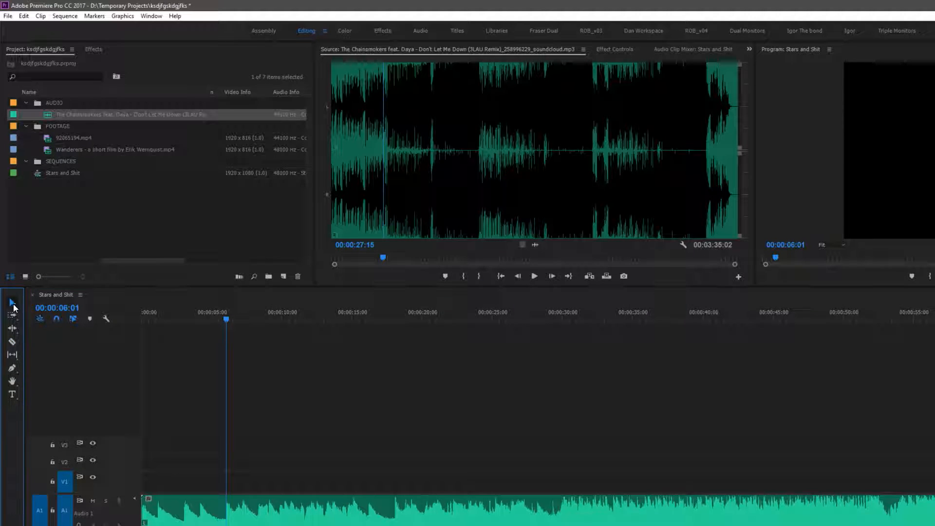
{"action": "left_click", "coordinate": [12, 344]}
{"action": "left_click", "coordinate": [232, 509]}
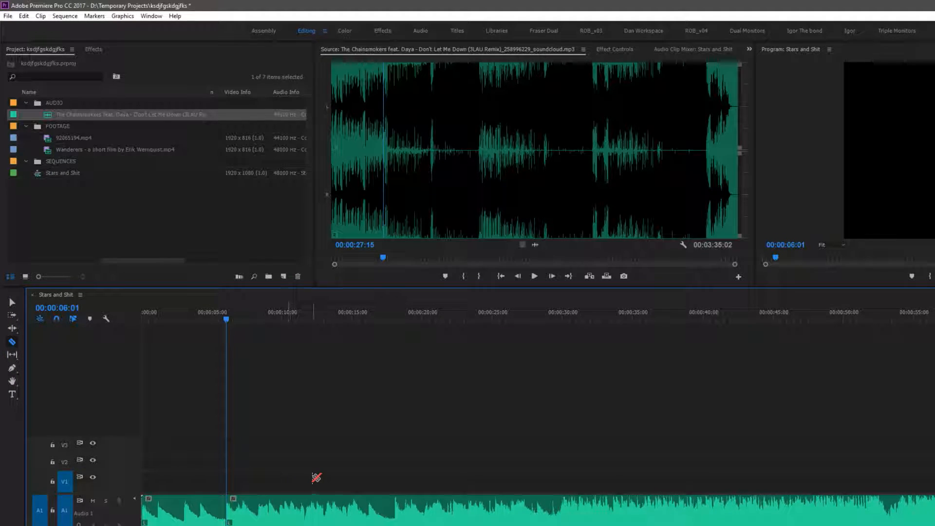
{"action": "left_click", "coordinate": [11, 301]}
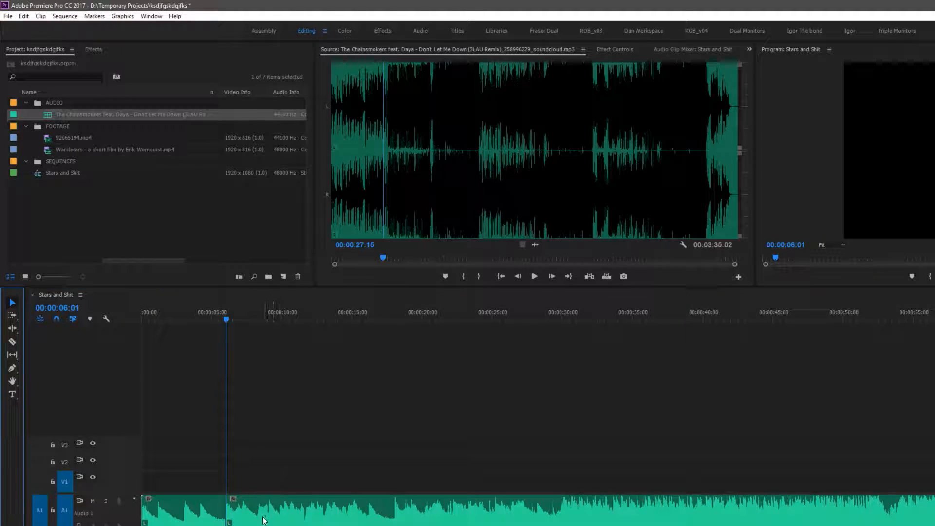
Move the second music segment later on the track, then undo the move
{"action": "left_click", "coordinate": [276, 511]}
{"action": "left_click_drag", "start_coordinate": [283, 514], "coordinate": [396, 510]}
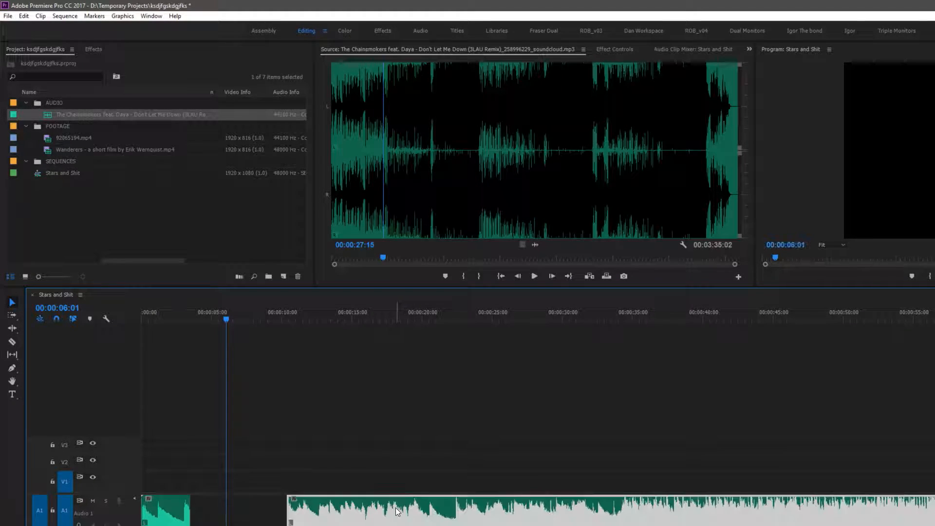
{"action": "key", "text": "ctrl+z"}
{"action": "key", "text": "ctrl+z"}
{"action": "key", "text": "ctrl+z"}
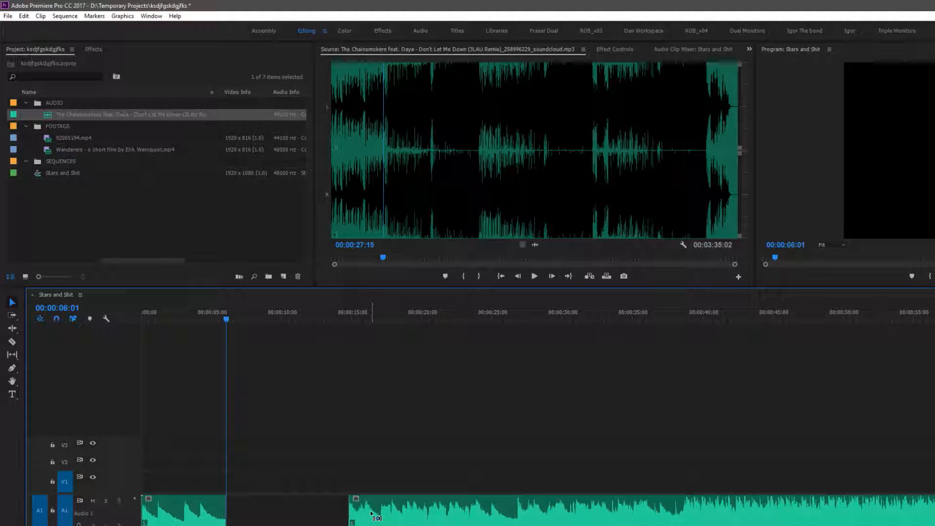
{"action": "key", "text": "ctrl+z"}
Slice the remaining music clip at several points with the Razor tool
{"action": "left_click", "coordinate": [297, 511]}
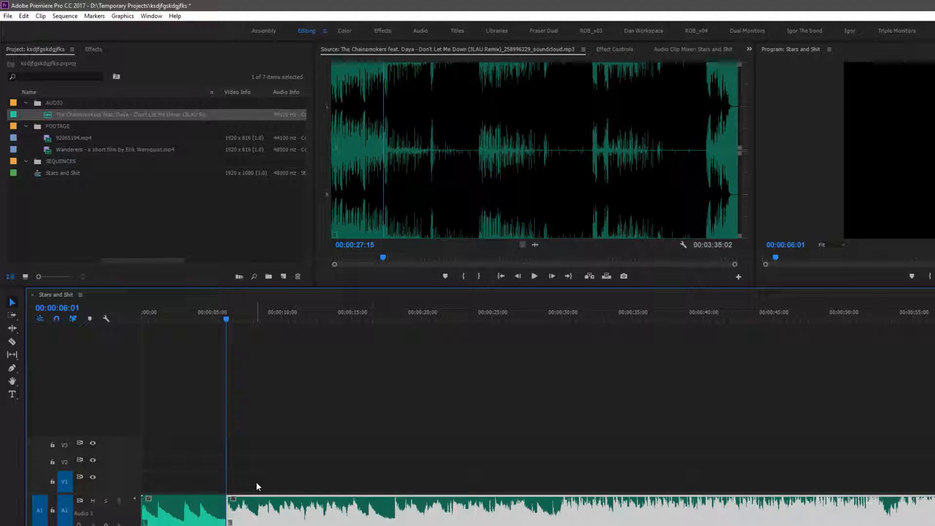
{"action": "key", "text": "c"}
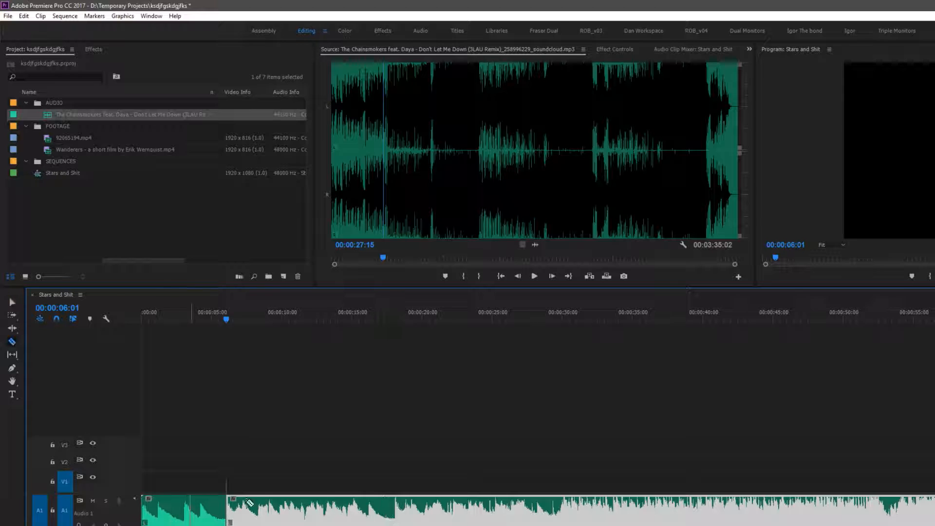
{"action": "left_click", "coordinate": [311, 509]}
{"action": "left_click", "coordinate": [415, 509]}
{"action": "left_click", "coordinate": [520, 509]}
{"action": "left_click", "coordinate": [637, 509]}
{"action": "left_click", "coordinate": [722, 509]}
{"action": "left_click", "coordinate": [799, 509]}
{"action": "key", "text": "v"}
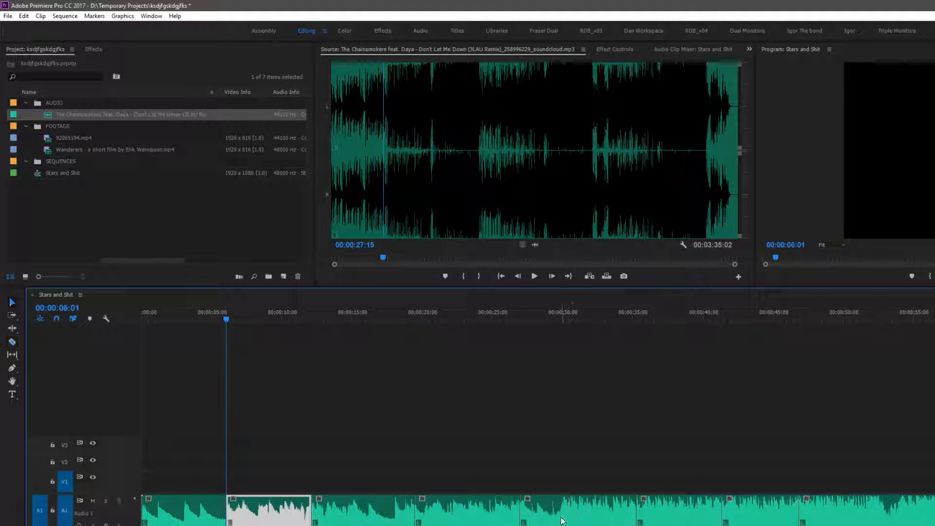
Delete two of the music segments, then undo the deletions and extra cuts
{"action": "left_click", "coordinate": [588, 517]}
{"action": "key", "text": "Delete"}
{"action": "left_click", "coordinate": [828, 509]}
{"action": "key", "text": "Delete"}
{"action": "left_click", "coordinate": [783, 511]}
{"action": "left_click", "coordinate": [809, 525]}
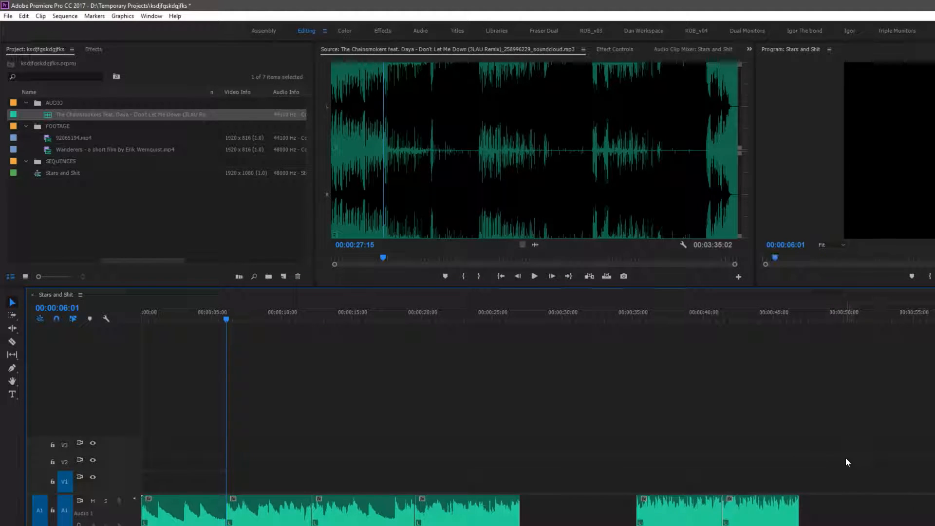
{"action": "key", "text": "ctrl+z"}
{"action": "key", "text": "ctrl+z"}
{"action": "key", "text": "ctrl+z"}
{"action": "key", "text": "ctrl+z"}
{"action": "key", "text": "ctrl+z"}
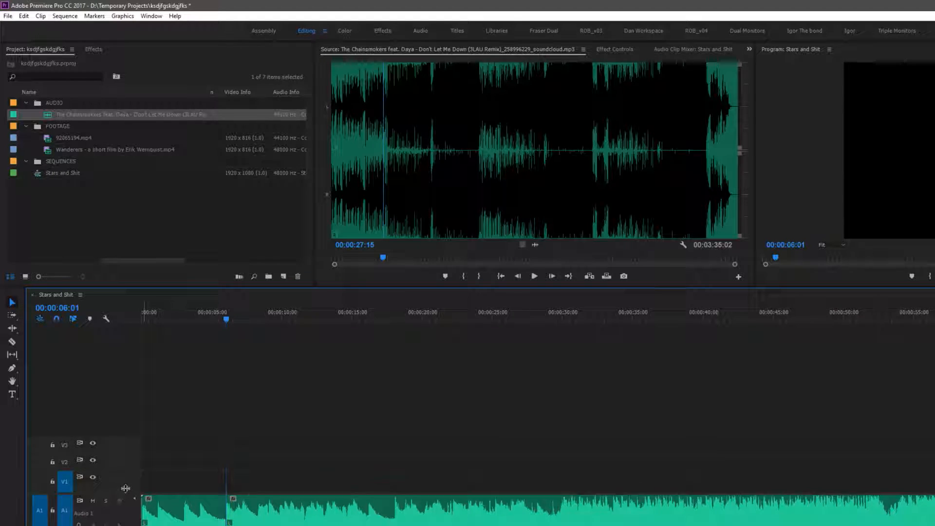
Cut the music clip at about 18 seconds with the Razor tool
{"action": "left_click_drag", "start_coordinate": [123, 494], "coordinate": [129, 491]}
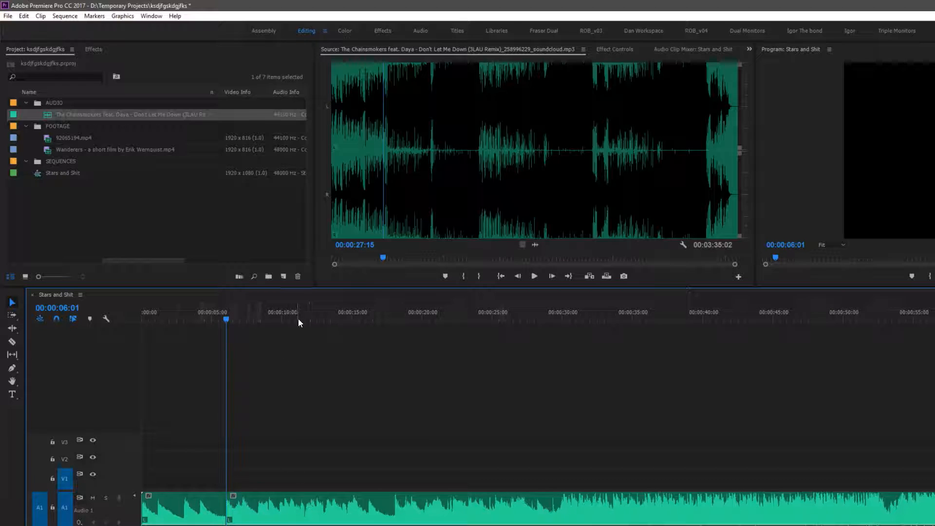
{"action": "key", "text": "Home"}
{"action": "key", "text": "space"}
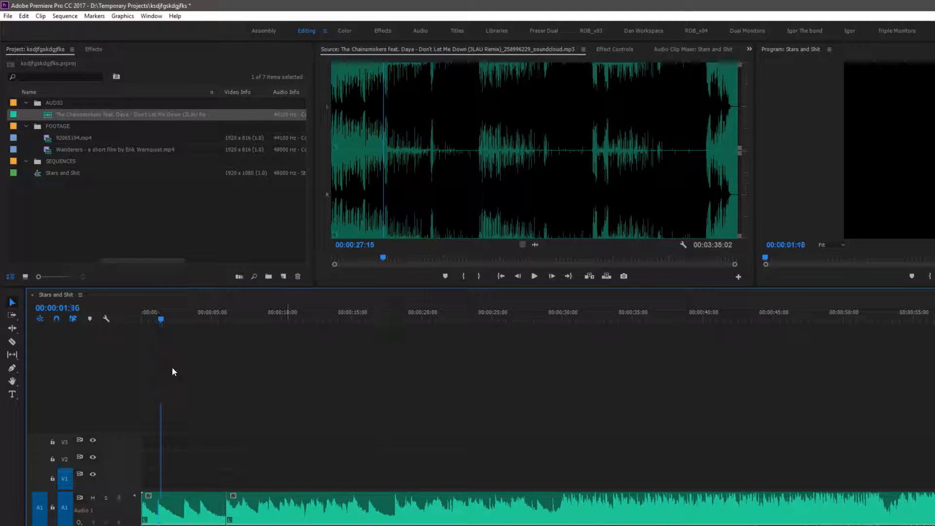
{"action": "left_click", "coordinate": [142, 315]}
{"action": "key", "text": "space"}
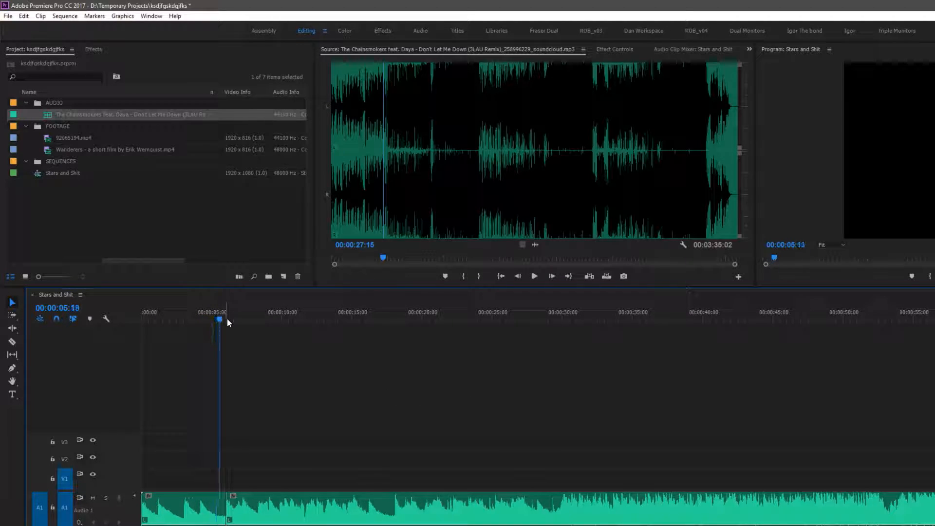
{"action": "left_click_drag", "start_coordinate": [390, 319], "coordinate": [395, 321]}
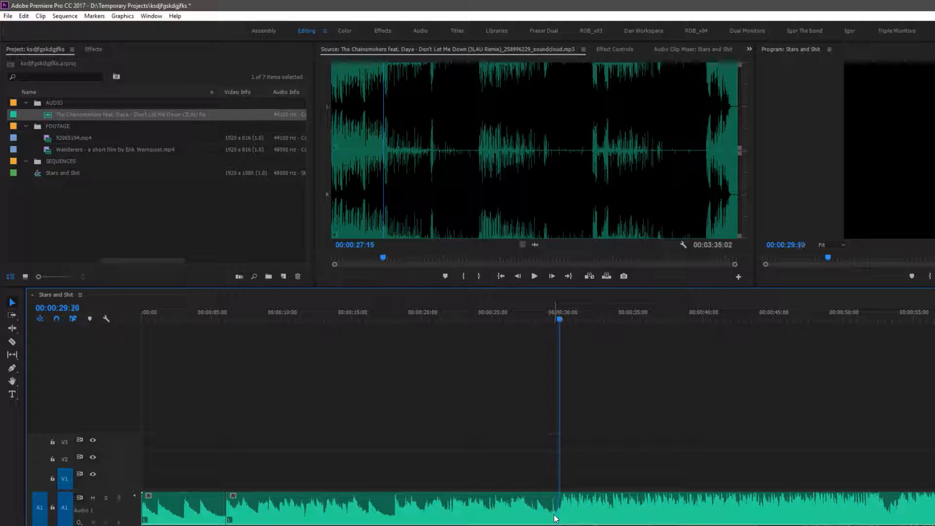
{"action": "left_click_drag", "start_coordinate": [406, 316], "coordinate": [396, 314]}
{"action": "key", "text": "c"}
{"action": "left_click", "coordinate": [398, 510]}
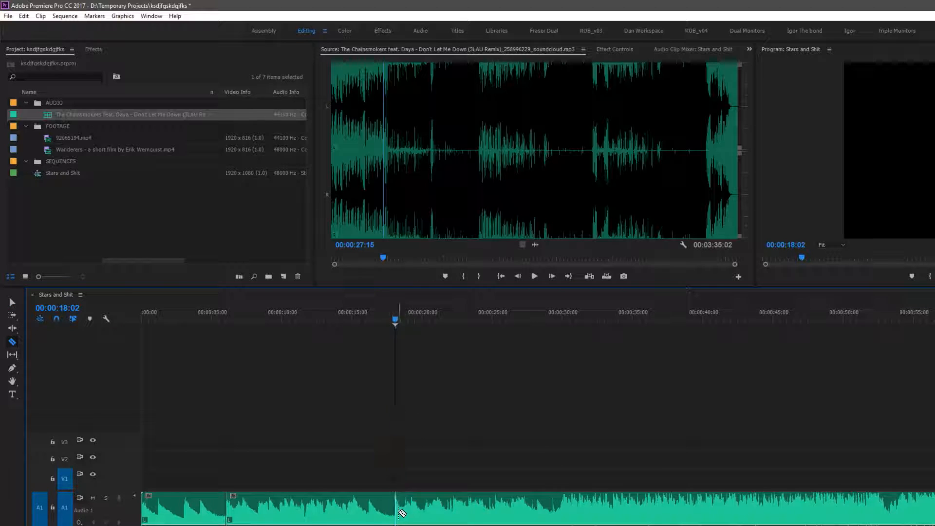
Delete the music segment between the 6 and 18 second cuts and move the following clip back to close the gap
{"action": "key", "text": "v"}
{"action": "left_click", "coordinate": [327, 515]}
{"action": "key", "text": "Delete"}
{"action": "left_click_drag", "start_coordinate": [474, 520], "coordinate": [306, 521]}
Play the edited music and review the later part of the clip around 2:40
{"action": "left_click_drag", "start_coordinate": [221, 319], "coordinate": [384, 320]}
{"action": "key", "text": "space"}
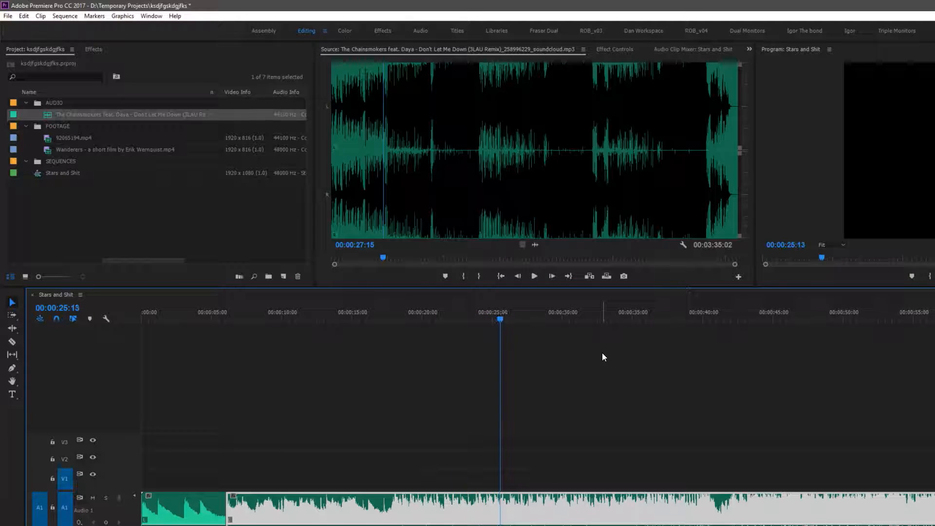
{"action": "key", "text": "backslash"}
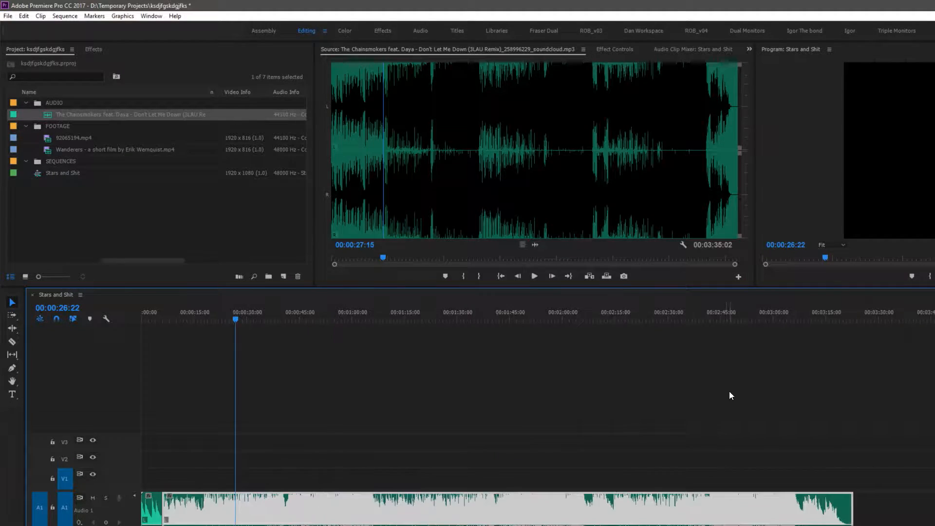
{"action": "left_click", "coordinate": [616, 315]}
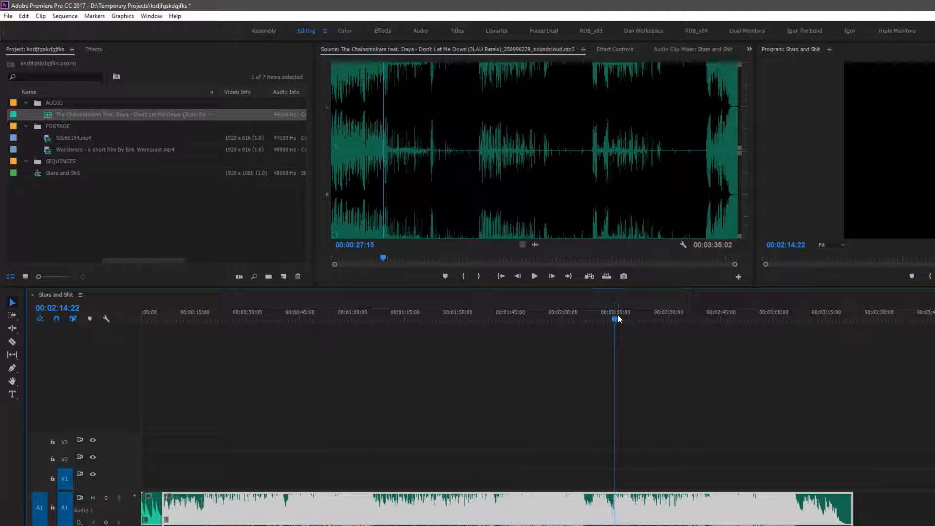
{"action": "left_click_drag", "start_coordinate": [611, 316], "coordinate": [614, 316]}
{"action": "left_click", "coordinate": [666, 317]}
{"action": "left_click_drag", "start_coordinate": [668, 316], "coordinate": [704, 316]}
{"action": "key", "text": "space"}
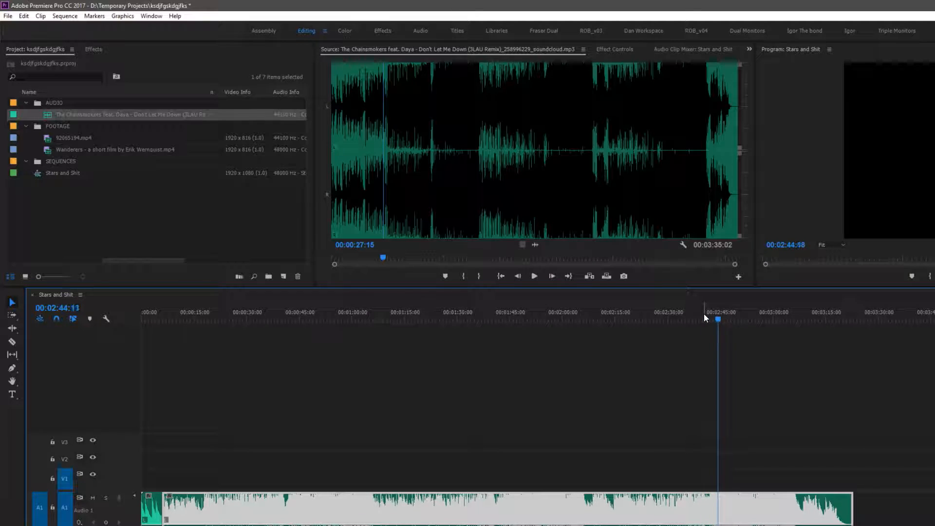
{"action": "left_click_drag", "start_coordinate": [724, 318], "coordinate": [707, 317]}
Cut the music clip at 00:02:42:00 with the Razor tool and select the ending segment
{"action": "key", "text": "equal"}
{"action": "key", "text": "equal"}
{"action": "left_click", "coordinate": [600, 316]}
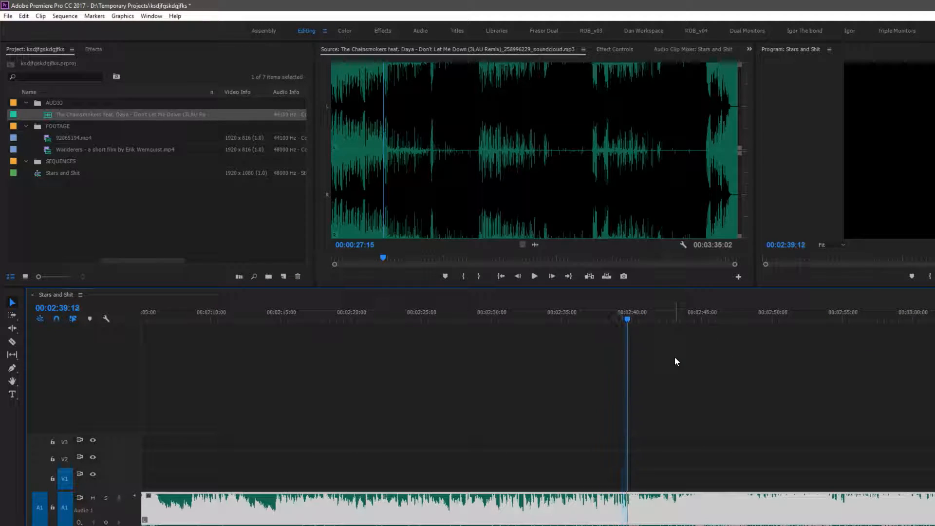
{"action": "key", "text": "space"}
{"action": "key", "text": "c"}
{"action": "left_click", "coordinate": [670, 517]}
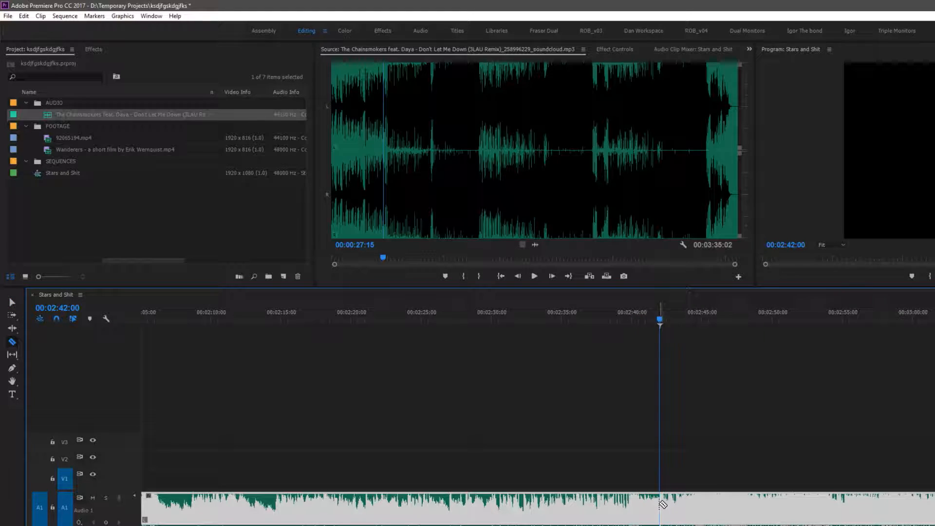
{"action": "key", "text": "v"}
{"action": "left_click", "coordinate": [675, 509]}
Play back the start of the edited music sequence to review the transition at the cut
{"action": "key", "text": "backslash"}
{"action": "key", "text": "Home"}
{"action": "key", "text": "="}
{"action": "key", "text": "="}
{"action": "left_click", "coordinate": [192, 316]}
{"action": "left_click_drag", "start_coordinate": [193, 318], "coordinate": [260, 318]}
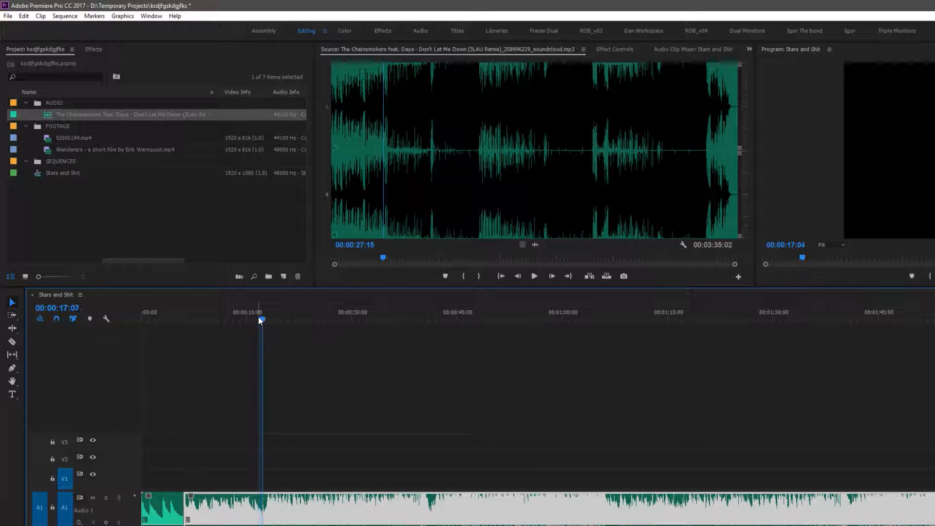
{"action": "key", "text": "space"}
{"action": "left_click", "coordinate": [434, 318]}
{"action": "key", "text": "space"}
{"action": "left_click_drag", "start_coordinate": [437, 314], "coordinate": [405, 318]}
{"action": "key", "text": "space"}
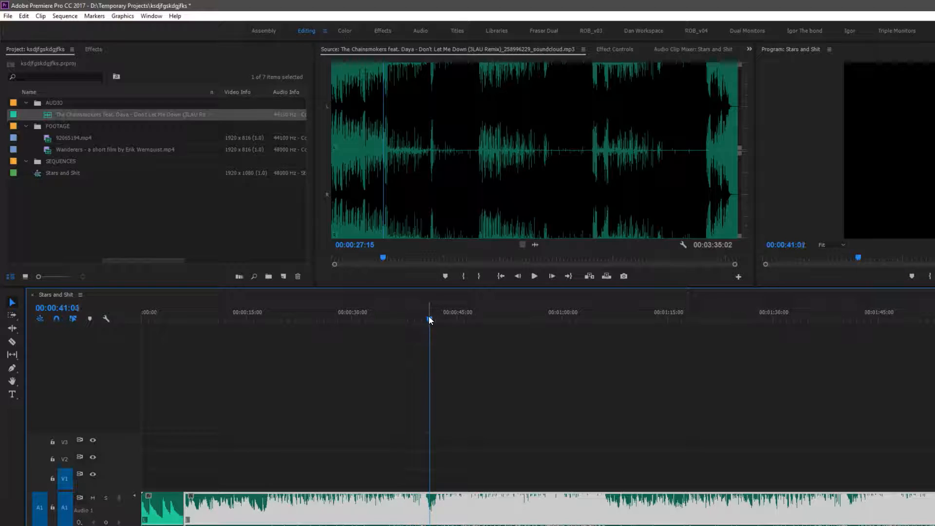
{"action": "key", "text": "space"}
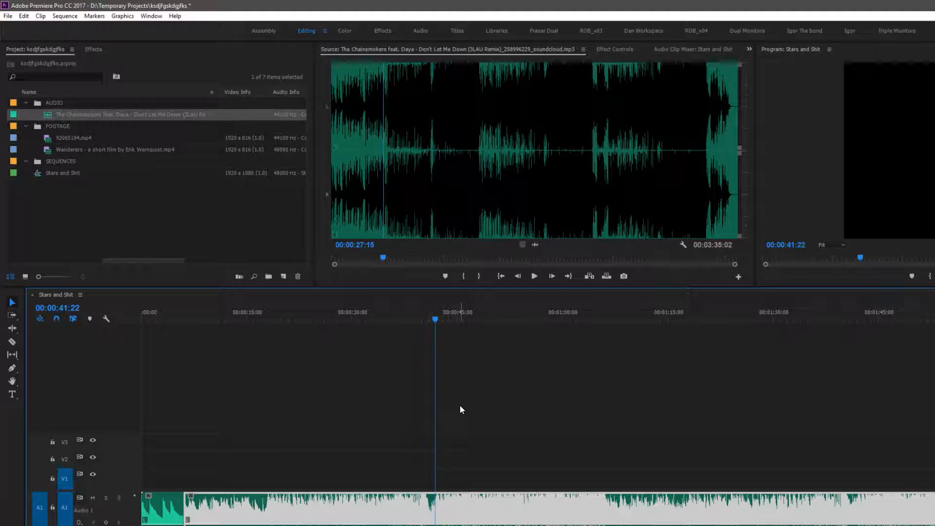
Zoom in on the music around 00:00:42 and play it back frame by frame to locate a cut point
{"action": "key", "text": "="}
{"action": "key", "text": "="}
{"action": "key", "text": "="}
{"action": "key", "text": "="}
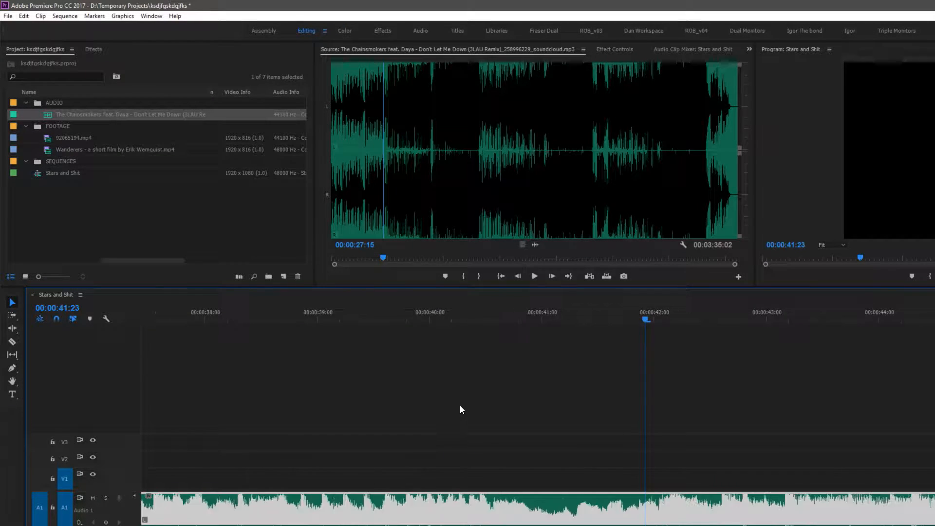
{"action": "key", "text": "Left"}
{"action": "key", "text": "Left"}
{"action": "key", "text": "Left"}
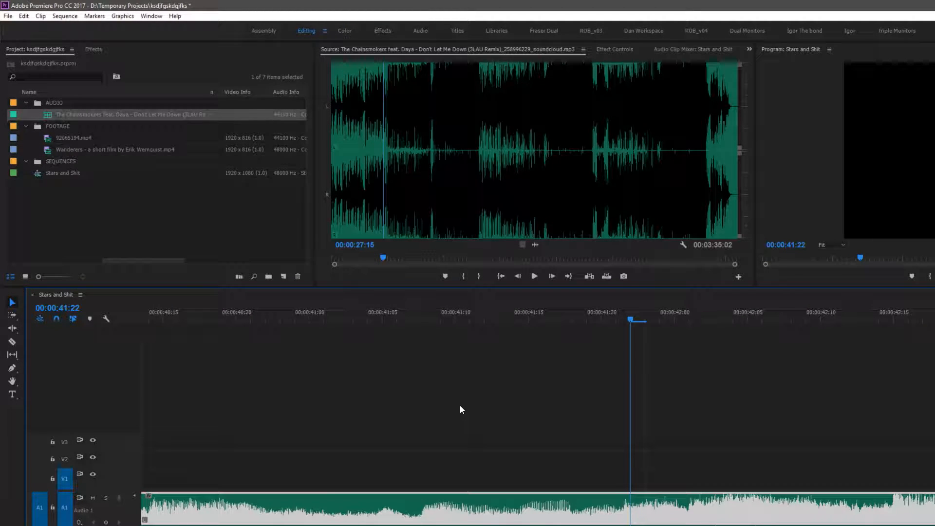
{"action": "key", "text": "Right"}
{"action": "key", "text": "Right"}
{"action": "key", "text": "Right"}
{"action": "key", "text": "minus"}
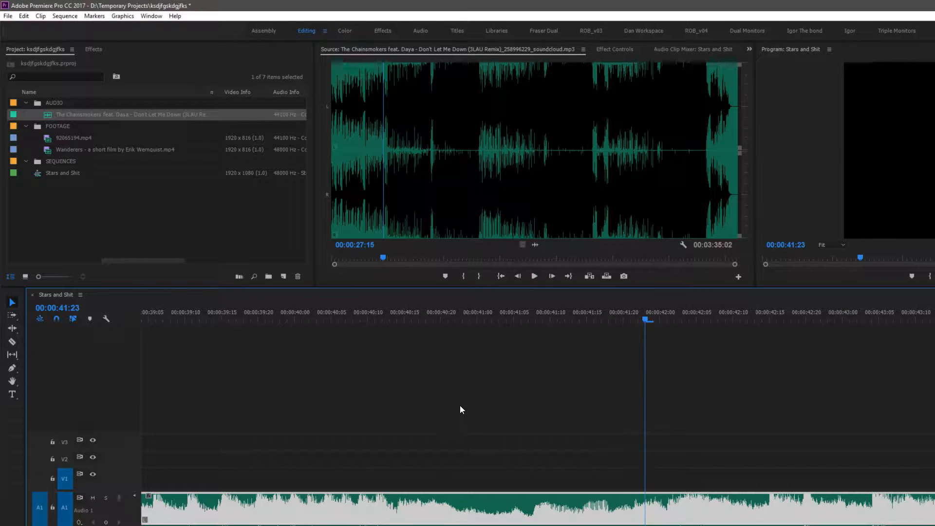
{"action": "key", "text": "space"}
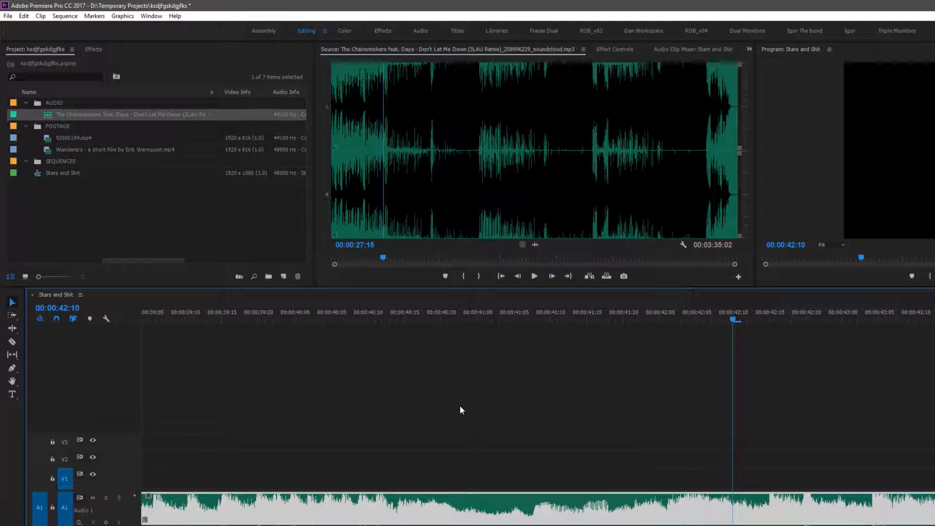
{"action": "key", "text": "Left"}
{"action": "left_click", "coordinate": [512, 313]}
{"action": "key", "text": "space"}
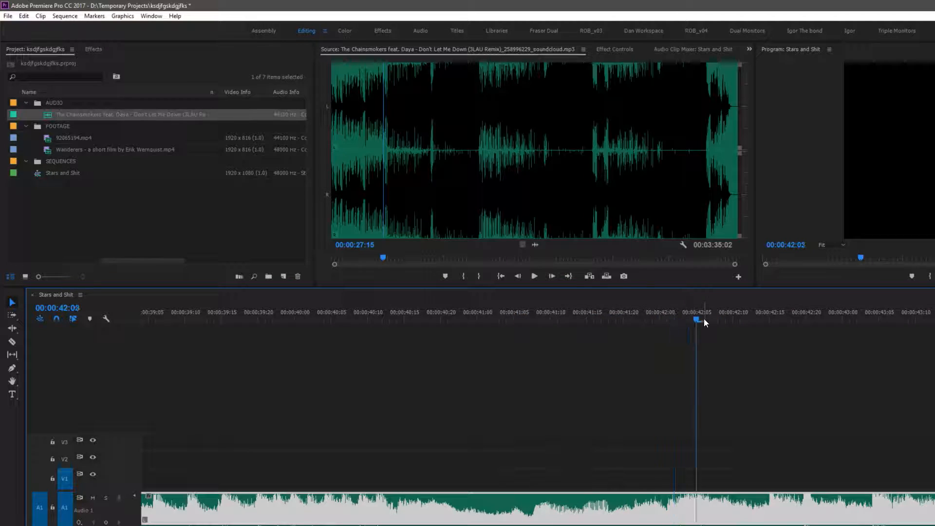
{"action": "left_click", "coordinate": [578, 318]}
{"action": "left_click", "coordinate": [523, 314]}
{"action": "key", "text": "space"}
Cut the music at 00:00:41:23 with the Razor tool and delete the segment after the cut
{"action": "key", "text": "c"}
{"action": "left_click", "coordinate": [646, 509]}
{"action": "key", "text": "v"}
{"action": "left_click_drag", "start_coordinate": [677, 435], "coordinate": [708, 525]}
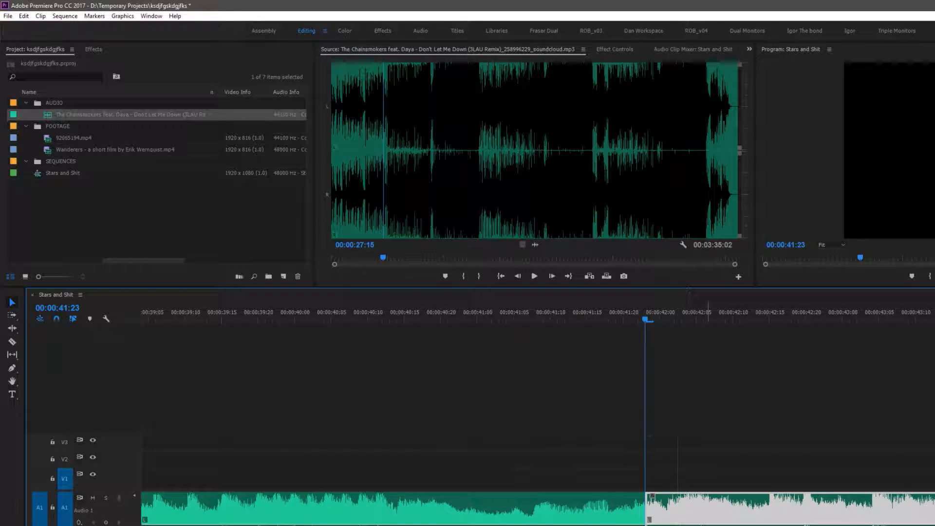
{"action": "key", "text": "Delete"}
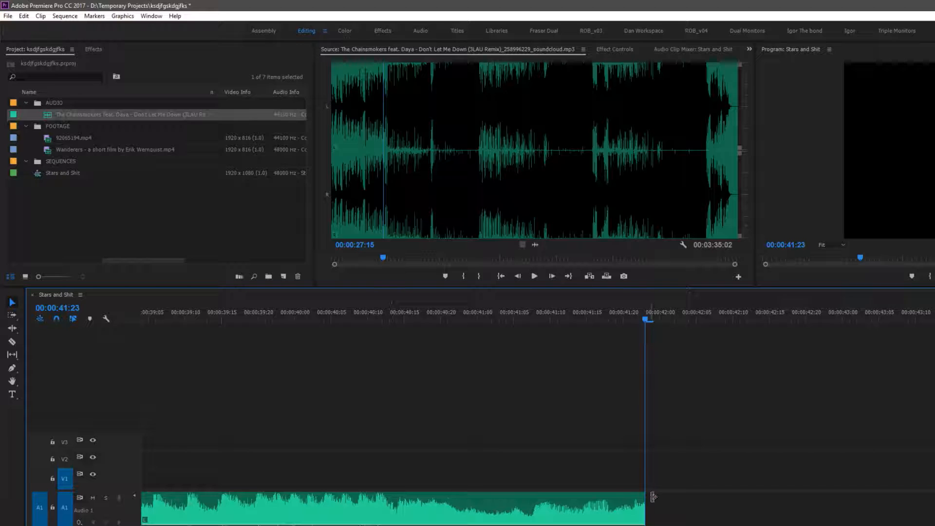
Ripple delete the empty gap after the cut so the following music clip closes up
{"action": "key", "text": "minus"}
{"action": "key", "text": "minus"}
{"action": "key", "text": "minus"}
{"action": "key", "text": "minus"}
{"action": "key", "text": "minus"}
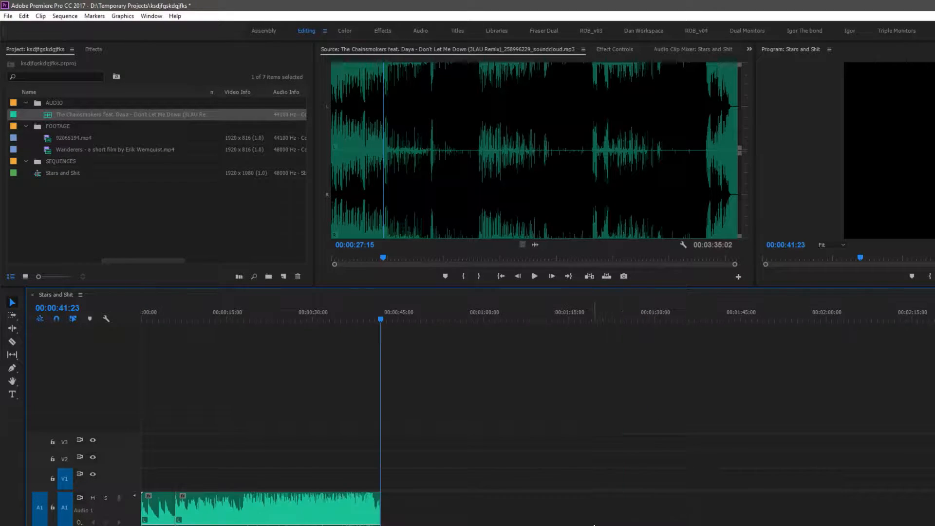
{"action": "key", "text": "equal"}
{"action": "key", "text": "equal"}
{"action": "key", "text": "equal"}
{"action": "key", "text": "equal"}
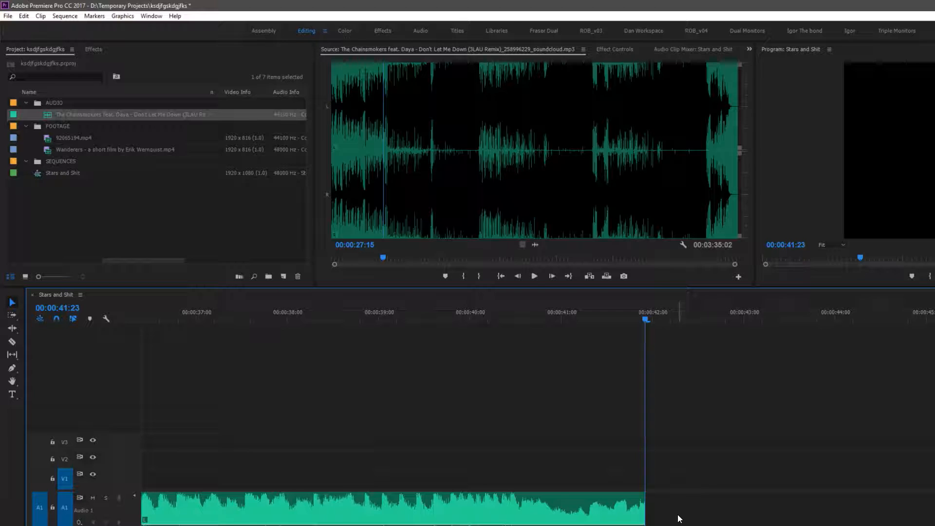
{"action": "right_click", "coordinate": [684, 506]}
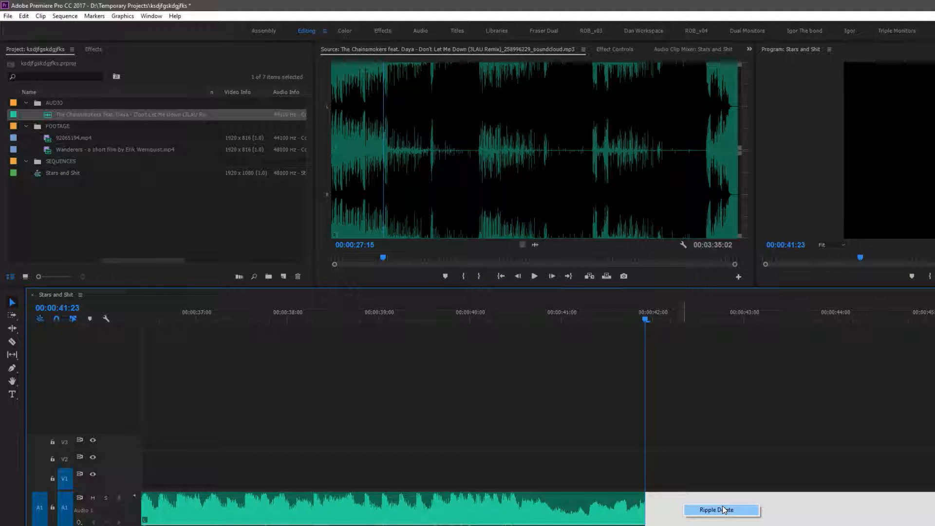
{"action": "left_click", "coordinate": [724, 509]}
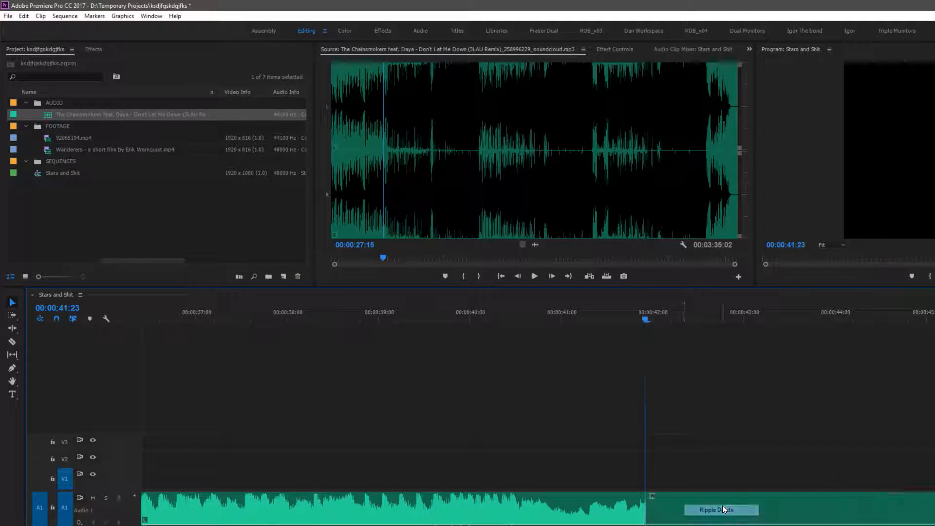
Try nudging the following music clip slightly along the track and play back the join
{"action": "left_click", "coordinate": [385, 314]}
{"action": "key", "text": "space"}
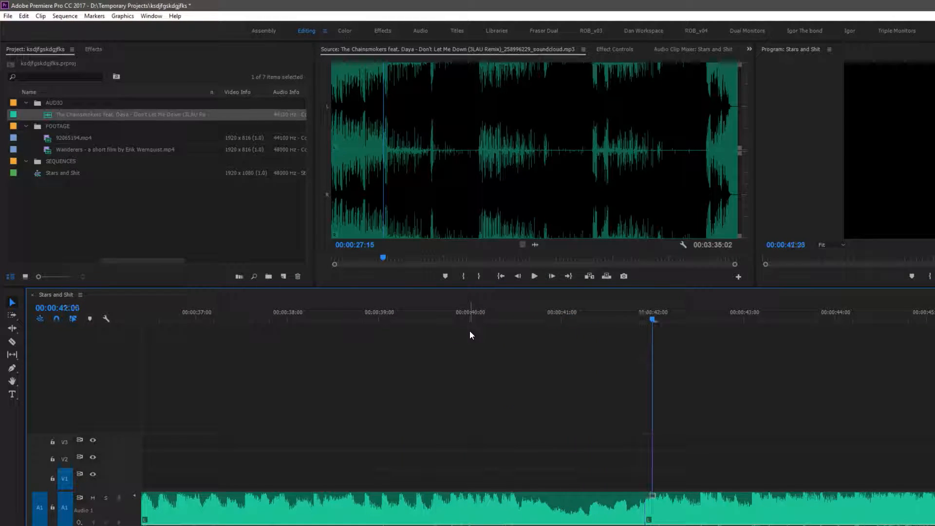
{"action": "key", "text": "space"}
{"action": "left_click_drag", "start_coordinate": [682, 505], "coordinate": [661, 508]}
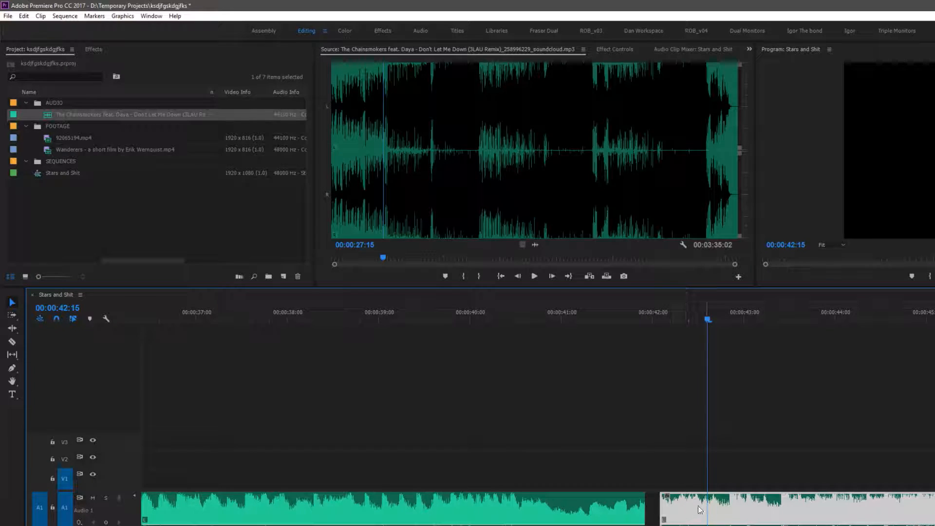
{"action": "left_click_drag", "start_coordinate": [661, 508], "coordinate": [659, 507]}
{"action": "left_click", "coordinate": [647, 308]}
{"action": "key", "text": "space"}
{"action": "key", "text": "space"}
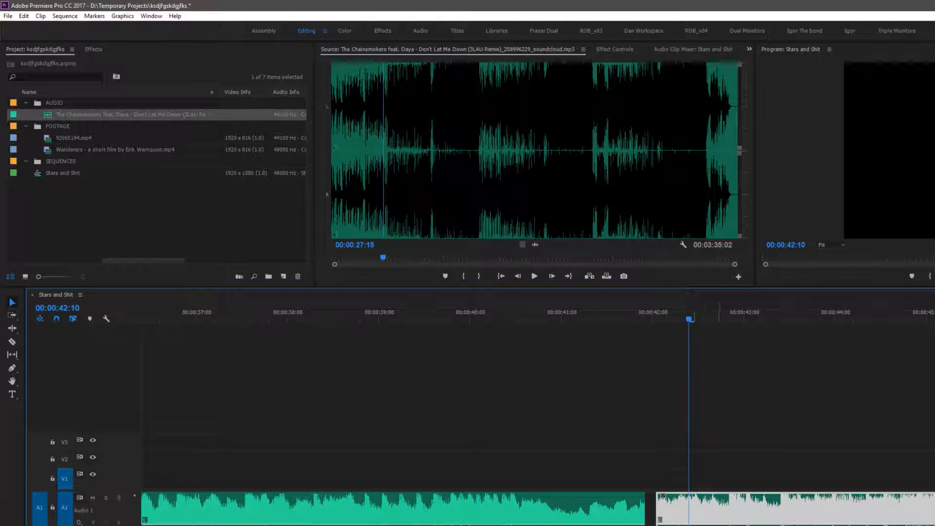
{"action": "left_click", "coordinate": [600, 317]}
{"action": "key", "text": "space"}
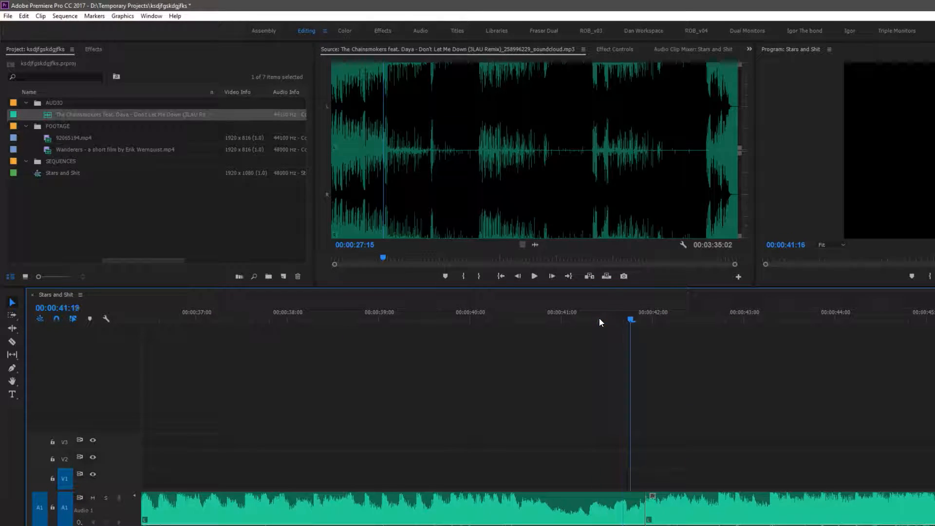
{"action": "key", "text": "space"}
Delete the following music clip and extend the remaining clip's end to about 00:00:42:04
{"action": "left_click", "coordinate": [696, 514]}
{"action": "key", "text": "Delete"}
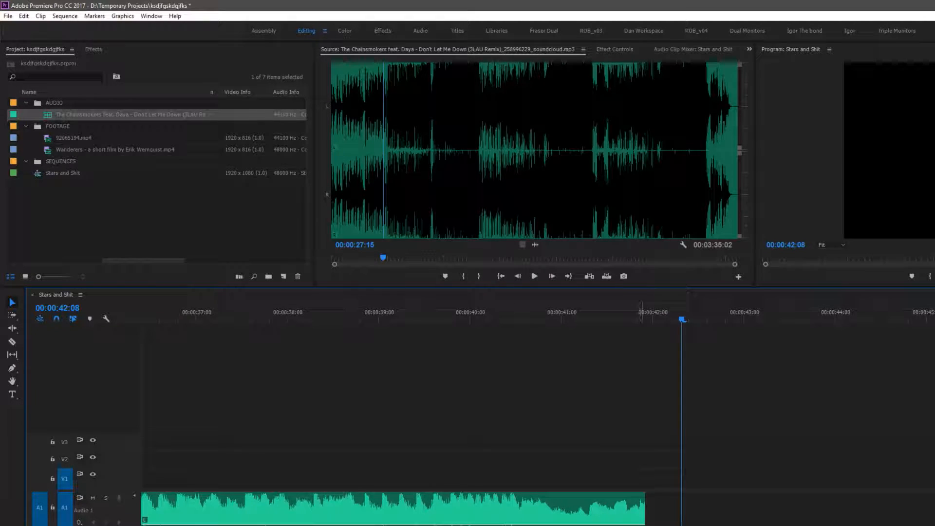
{"action": "left_click_drag", "start_coordinate": [646, 506], "coordinate": [674, 506]}
Play back the end of the music clip repeatedly at a closer zoom to judge where it should stop
{"action": "left_click", "coordinate": [591, 313]}
{"action": "key", "text": "space"}
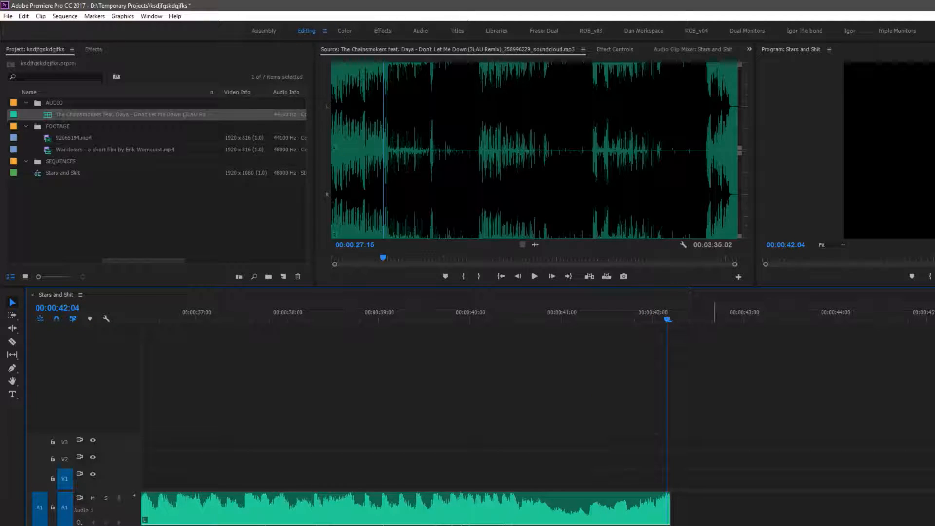
{"action": "left_click", "coordinate": [612, 317]}
{"action": "key", "text": "space"}
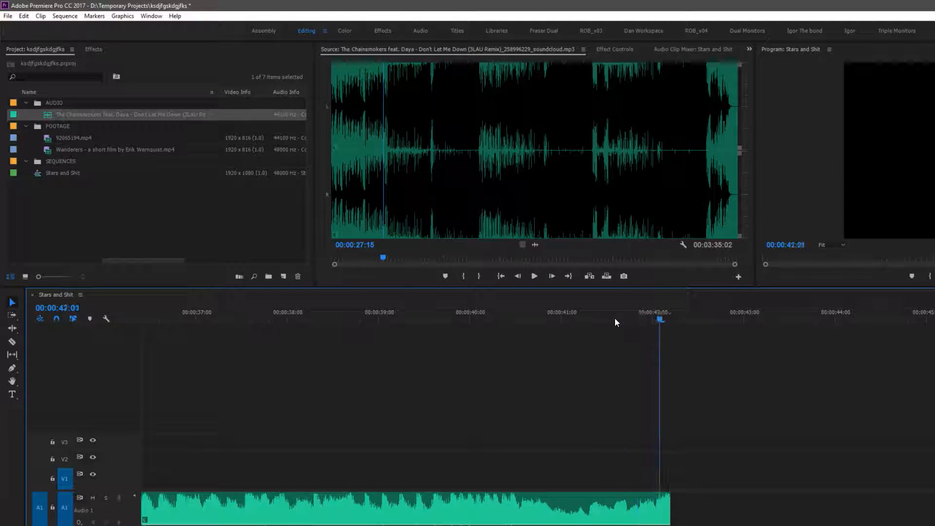
{"action": "key", "text": "space"}
{"action": "left_click", "coordinate": [670, 321]}
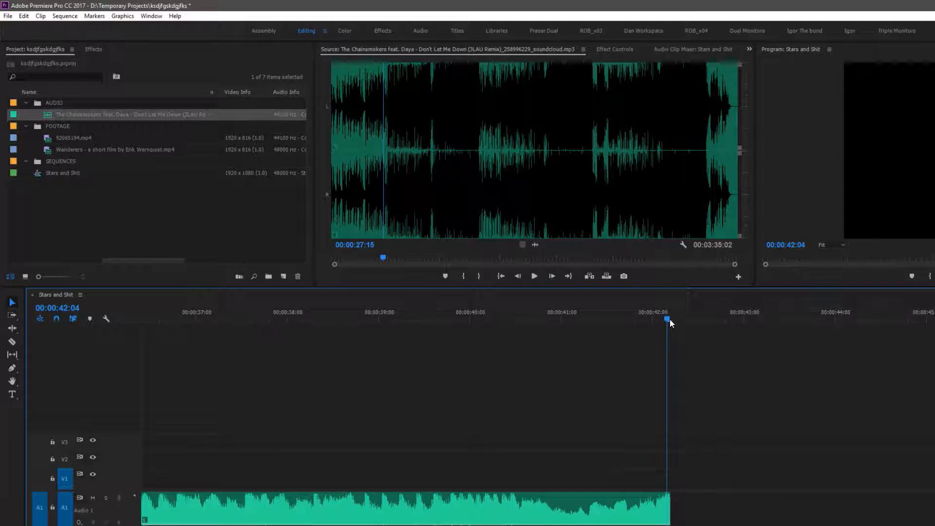
{"action": "key", "text": "equal"}
{"action": "key", "text": "equal"}
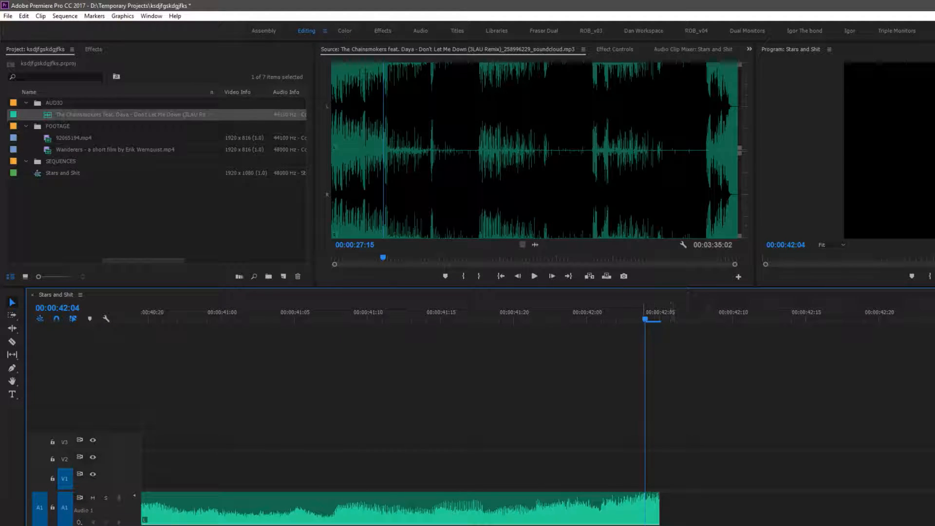
{"action": "left_click", "coordinate": [571, 312]}
{"action": "key", "text": "space"}
{"action": "left_click", "coordinate": [516, 319]}
{"action": "key", "text": "space"}
{"action": "left_click_drag", "start_coordinate": [657, 313], "coordinate": [690, 319]}
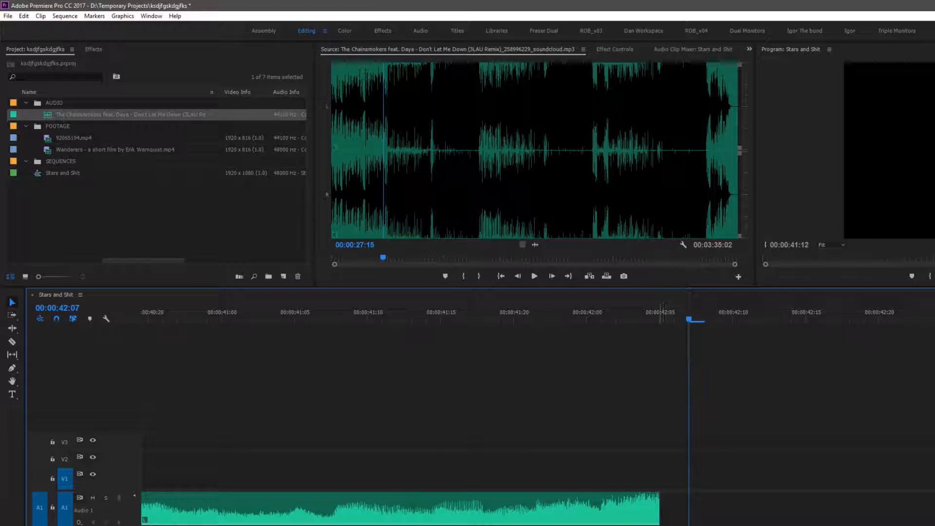
{"action": "left_click_drag", "start_coordinate": [563, 314], "coordinate": [463, 317]}
{"action": "key", "text": "space"}
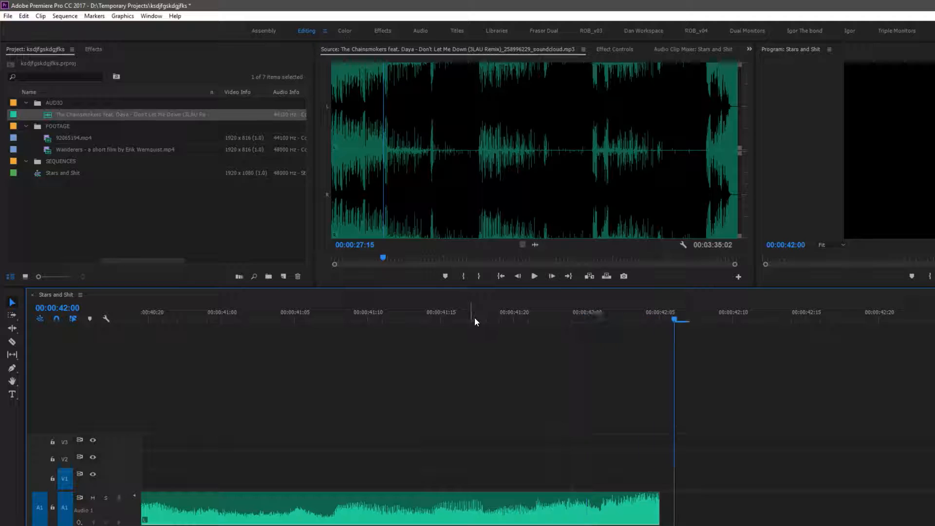
{"action": "key", "text": "space"}
{"action": "left_click", "coordinate": [656, 319]}
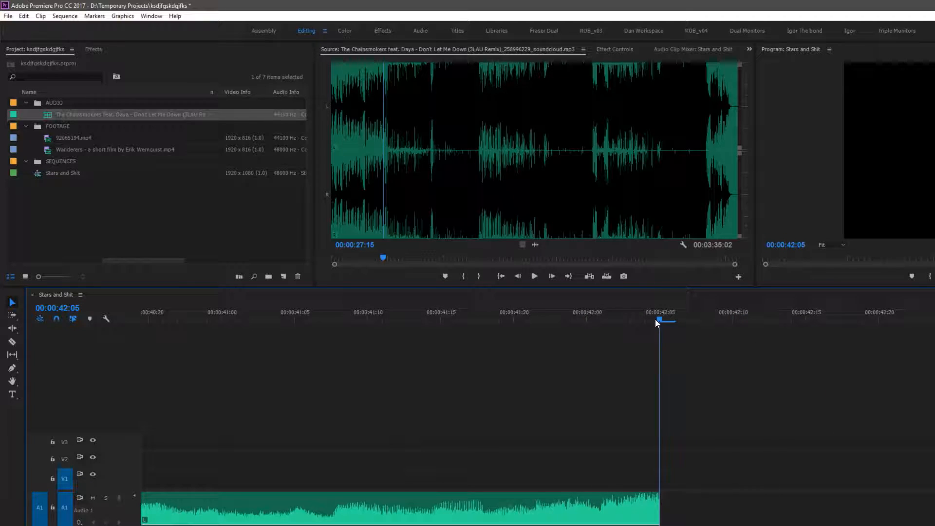
Trim the music clip's end point back and forth around 00:00:42:05, undoing the last shorter trim
{"action": "left_click_drag", "start_coordinate": [661, 514], "coordinate": [704, 515]}
{"action": "left_click_drag", "start_coordinate": [605, 525], "coordinate": [651, 525]}
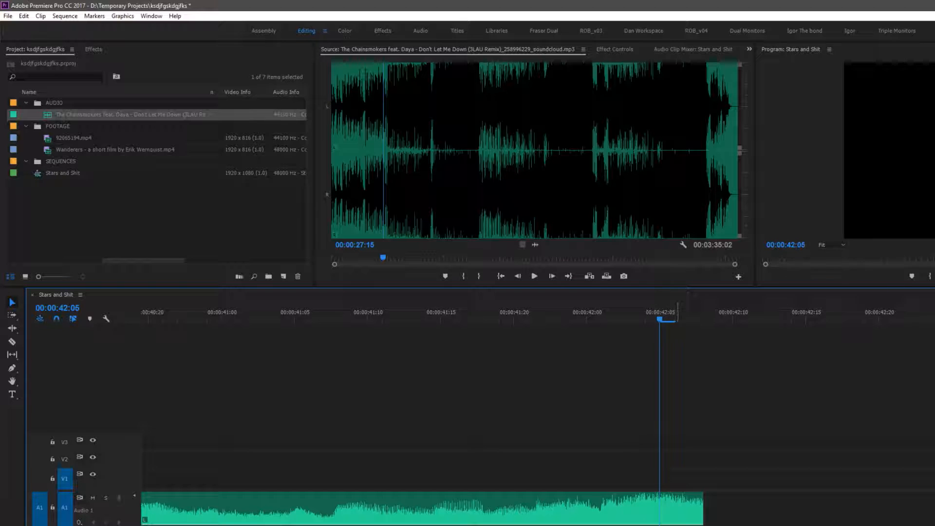
{"action": "key", "text": "space"}
{"action": "left_click", "coordinate": [487, 312]}
{"action": "left_click", "coordinate": [369, 312]}
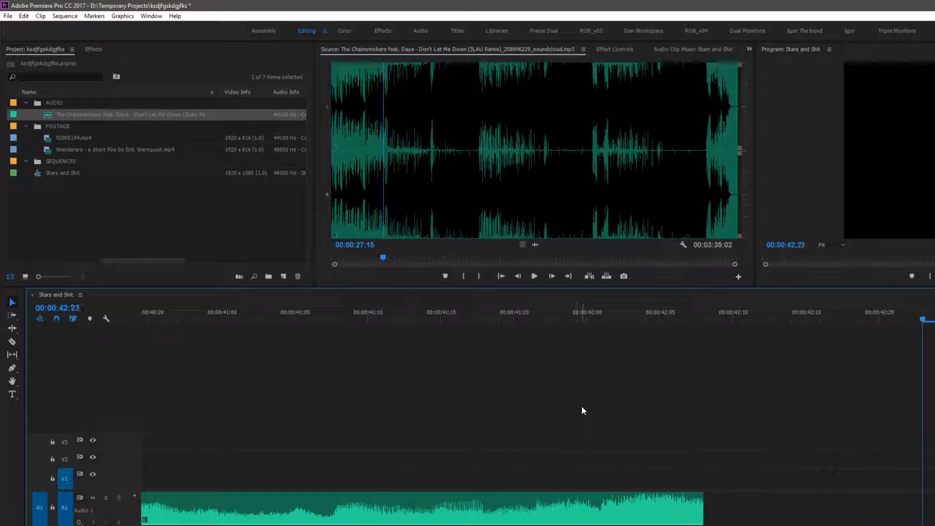
{"action": "left_click_drag", "start_coordinate": [705, 509], "coordinate": [660, 509]}
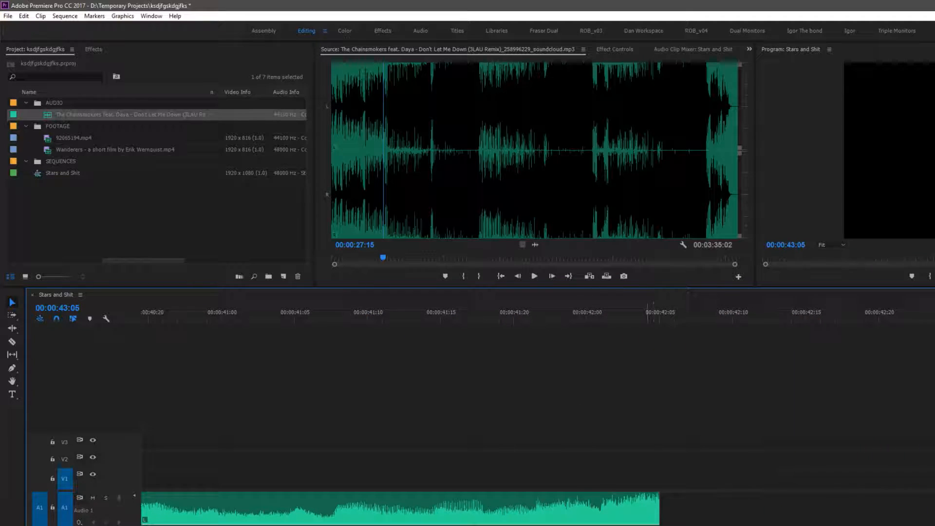
{"action": "left_click", "coordinate": [514, 312]}
{"action": "key", "text": "space"}
{"action": "left_click", "coordinate": [442, 313]}
{"action": "key", "text": "space"}
{"action": "left_click_drag", "start_coordinate": [660, 512], "coordinate": [558, 515]}
{"action": "left_click", "coordinate": [456, 313]}
{"action": "key", "text": "space"}
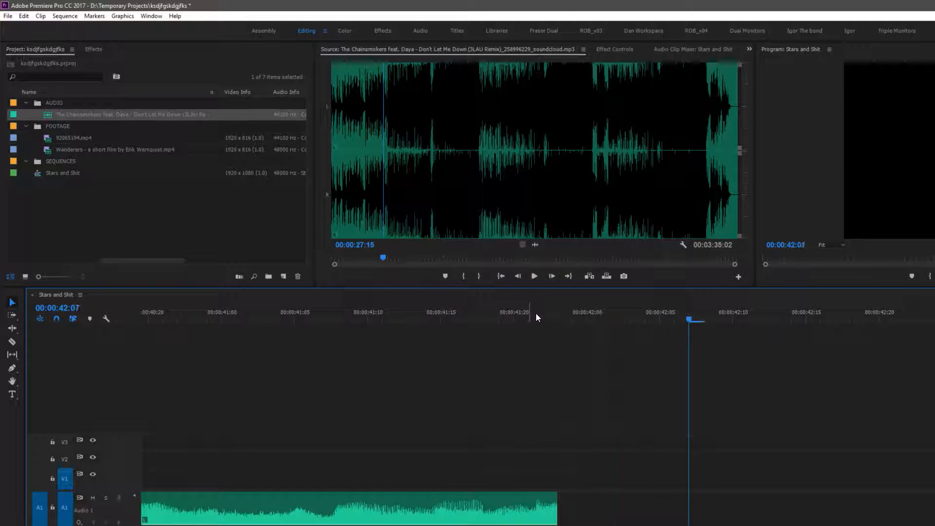
{"action": "key", "text": "ctrl+z"}
{"action": "left_click", "coordinate": [532, 314]}
{"action": "key", "text": "space"}
{"action": "key", "text": "space"}
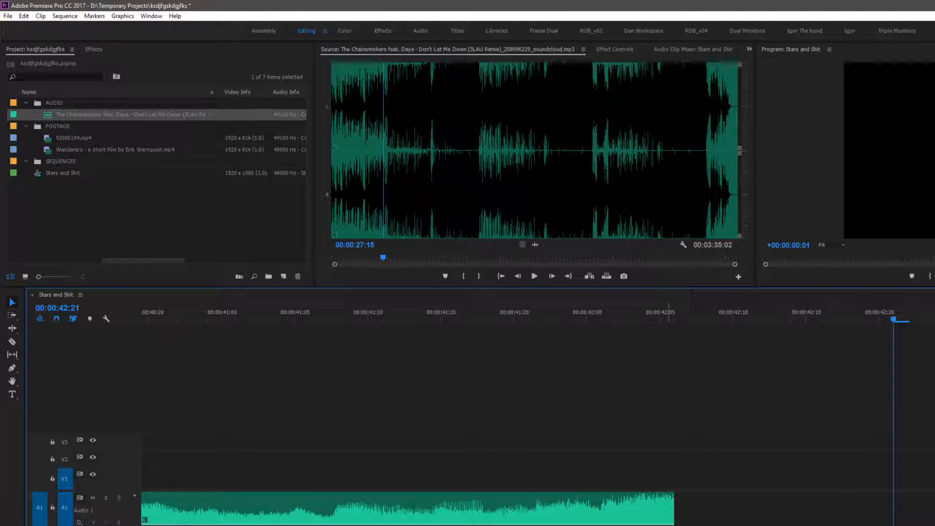
Apply a Constant Power crossfade at the edit point between the two music clips
{"action": "mouse_move", "coordinate": [676, 525]}
{"action": "left_mouse_down"}
{"action": "mouse_move", "coordinate": [660, 525]}
{"action": "mouse_move", "coordinate": [674, 517]}
{"action": "left_mouse_up"}
{"action": "left_click", "coordinate": [653, 487]}
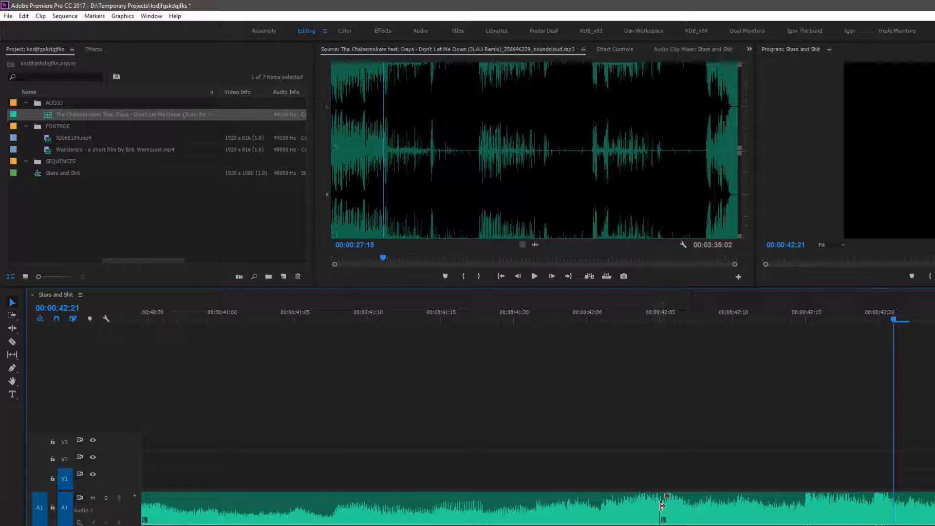
{"action": "right_click", "coordinate": [662, 506]}
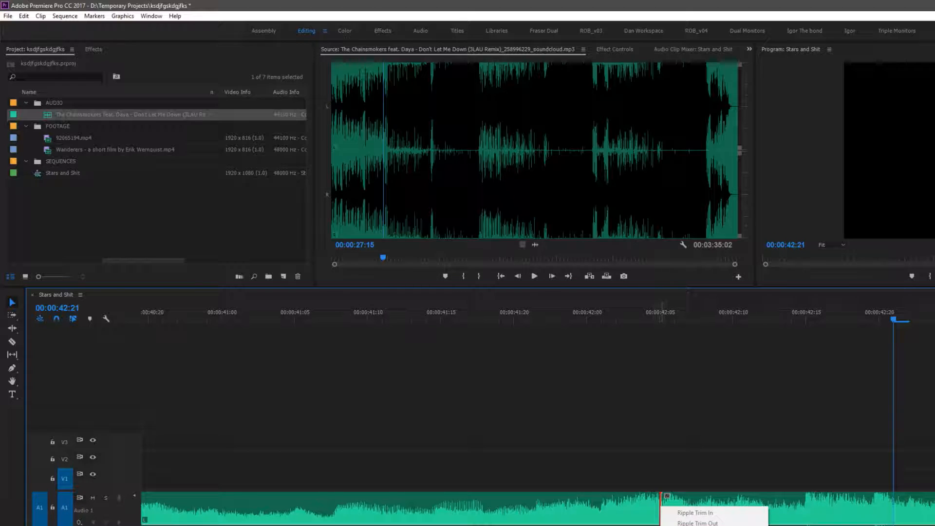
{"action": "left_click", "coordinate": [698, 525]}
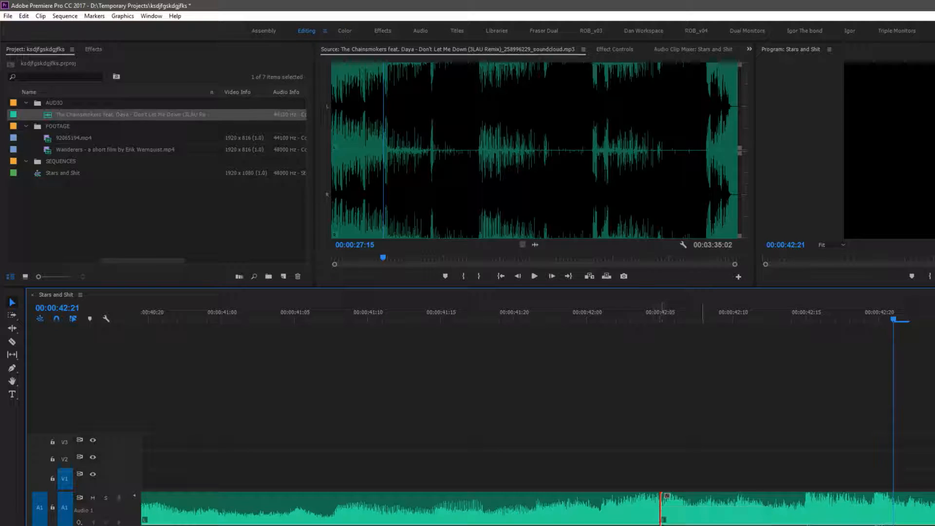
{"action": "left_click_drag", "start_coordinate": [488, 514], "coordinate": [619, 513]}
Play back the crossfade and zoom out to view the whole music track
{"action": "left_click", "coordinate": [265, 314]}
{"action": "key", "text": "space"}
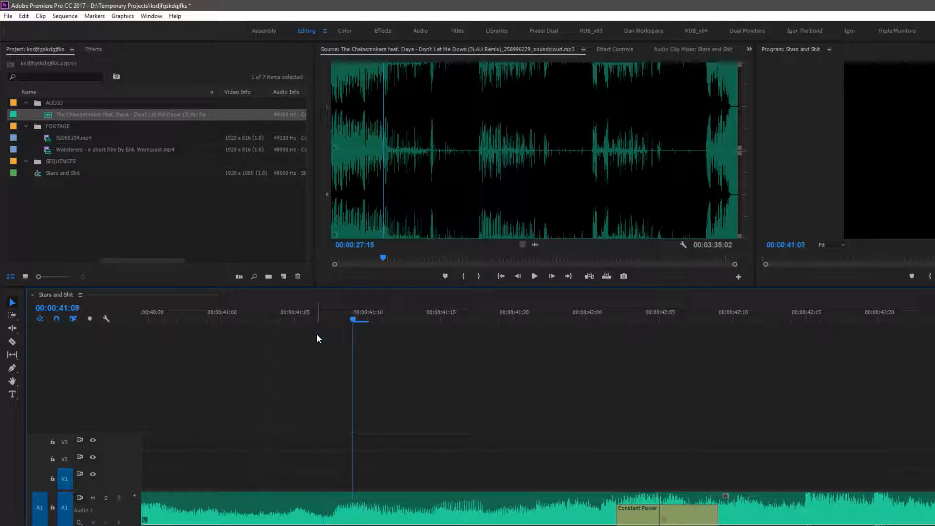
{"action": "key", "text": "minus"}
{"action": "key", "text": "minus"}
{"action": "key", "text": "minus"}
{"action": "key", "text": "minus"}
{"action": "key", "text": "minus"}
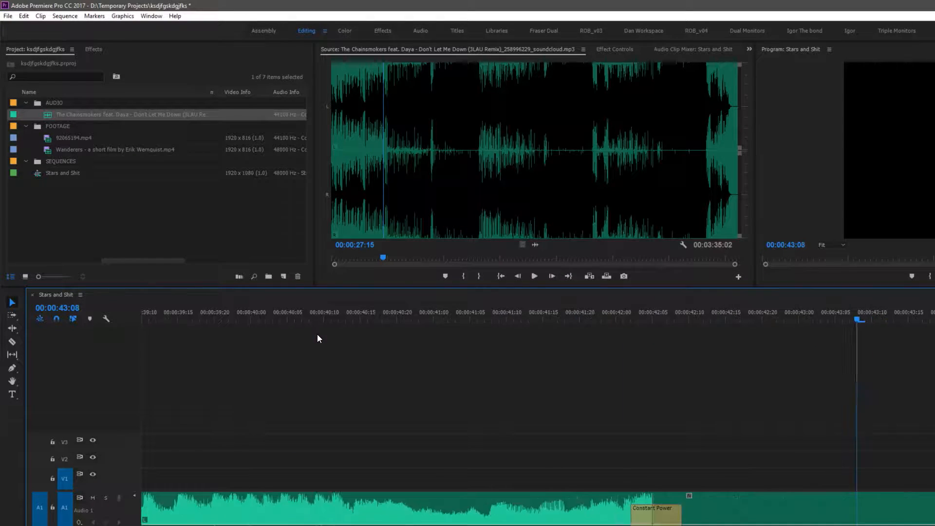
{"action": "key", "text": "minus"}
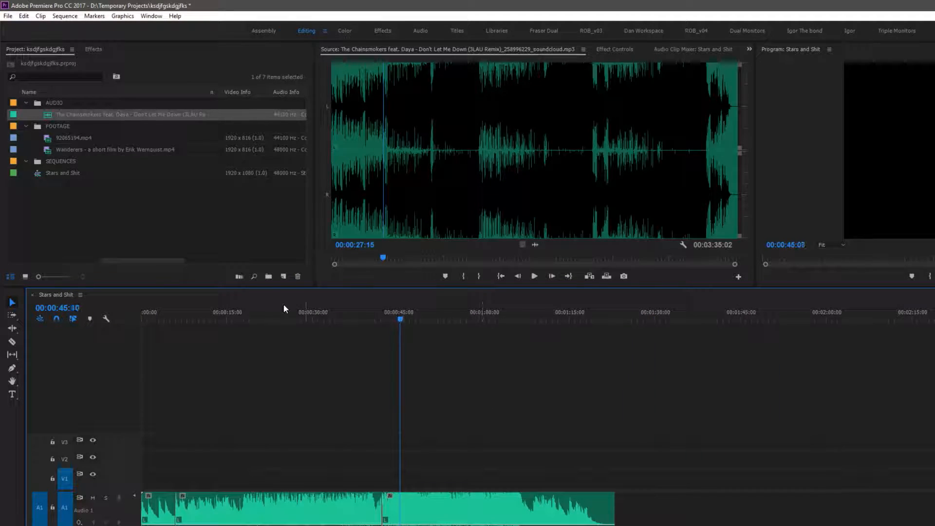
{"action": "left_click", "coordinate": [339, 320]}
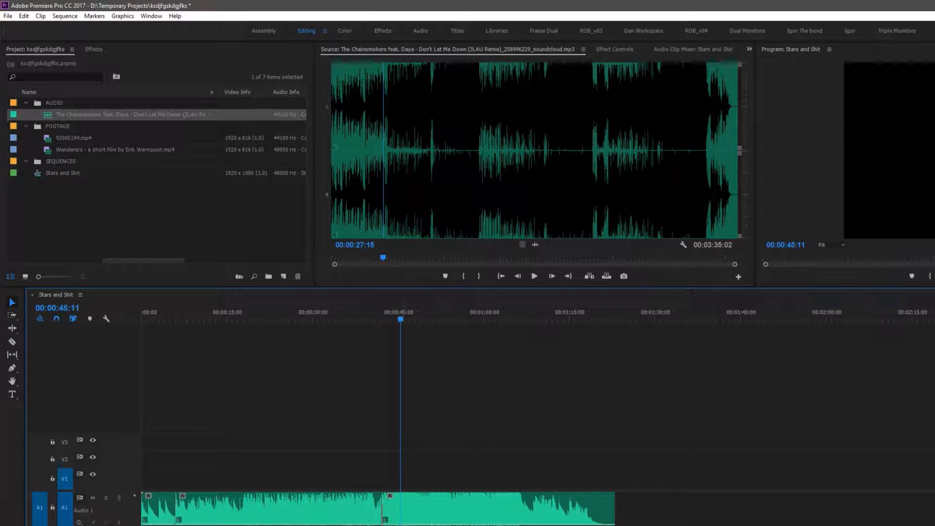
{"action": "key", "text": "minus"}
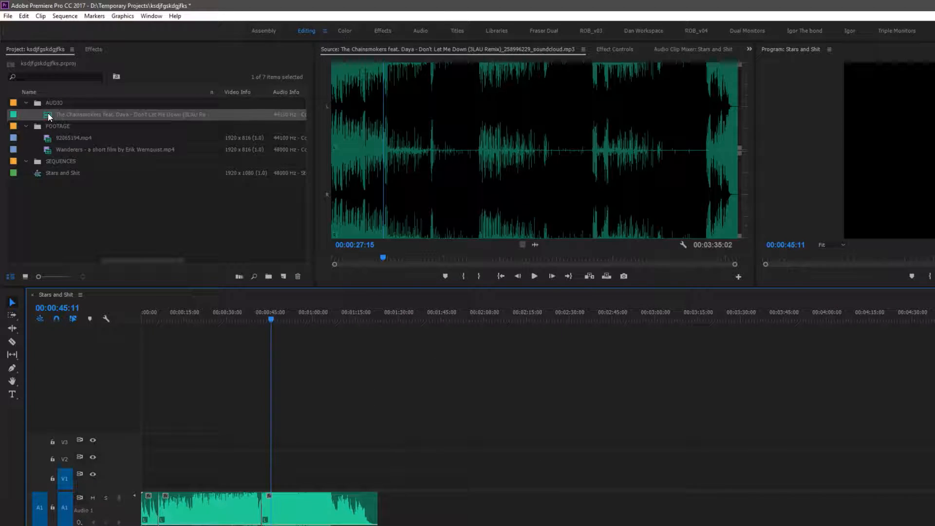
{"action": "left_click_drag", "start_coordinate": [47, 116], "coordinate": [144, 524]}
{"action": "key", "text": "c"}
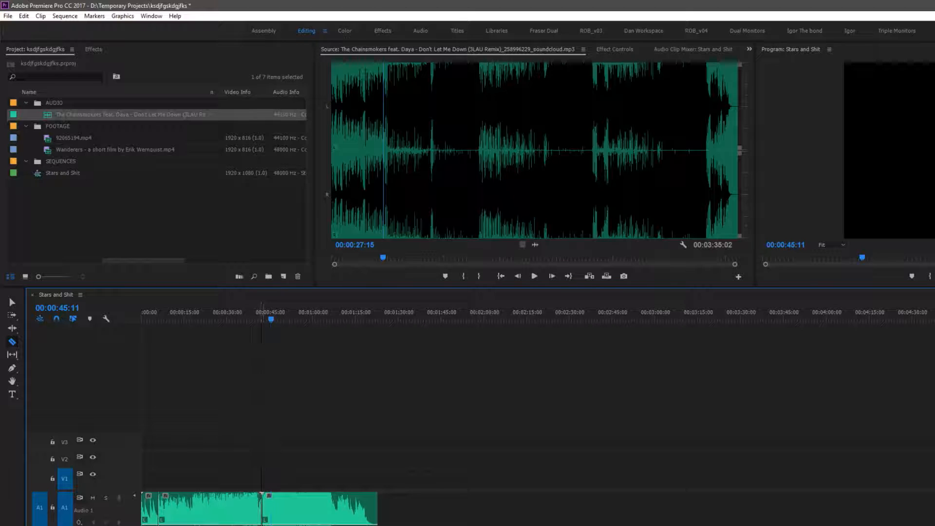
{"action": "key", "text": "v"}
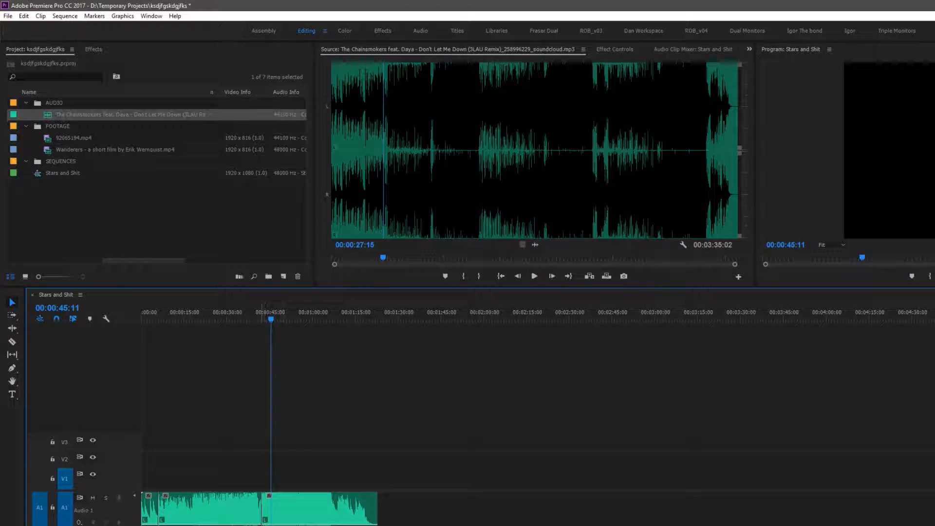
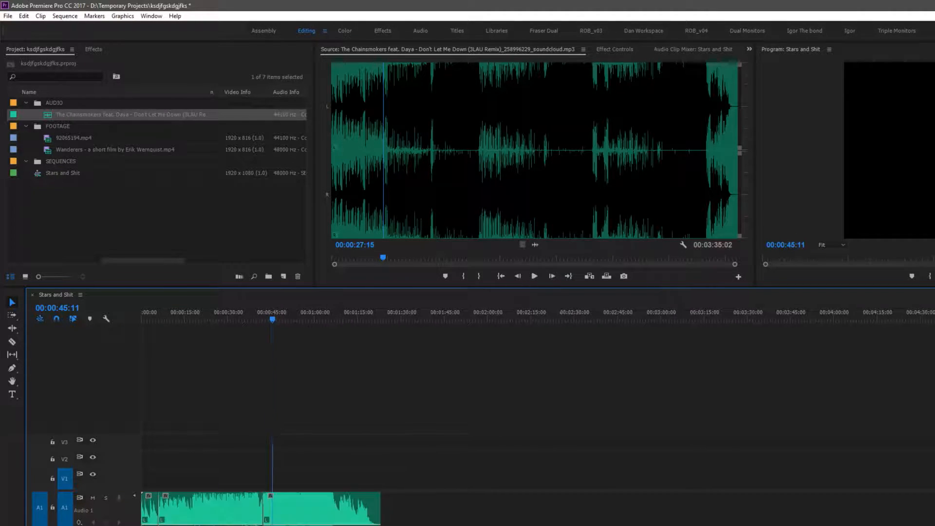
Scrub through the music clips in the sequence timeline at different zoom levels and return to the start
{"action": "scroll", "coordinate": [271, 419], "scroll_direction": "down", "scroll_amount": 5}
{"action": "scroll", "coordinate": [271, 419], "scroll_direction": "up", "scroll_amount": 6}
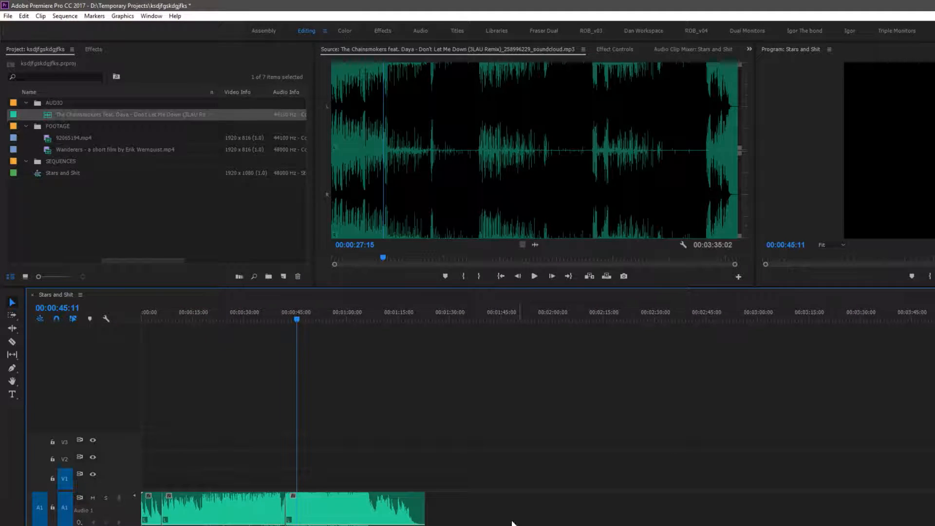
{"action": "mouse_move", "coordinate": [329, 317]}
{"action": "left_mouse_down"}
{"action": "mouse_move", "coordinate": [259, 314]}
{"action": "mouse_move", "coordinate": [326, 334]}
{"action": "left_mouse_up"}
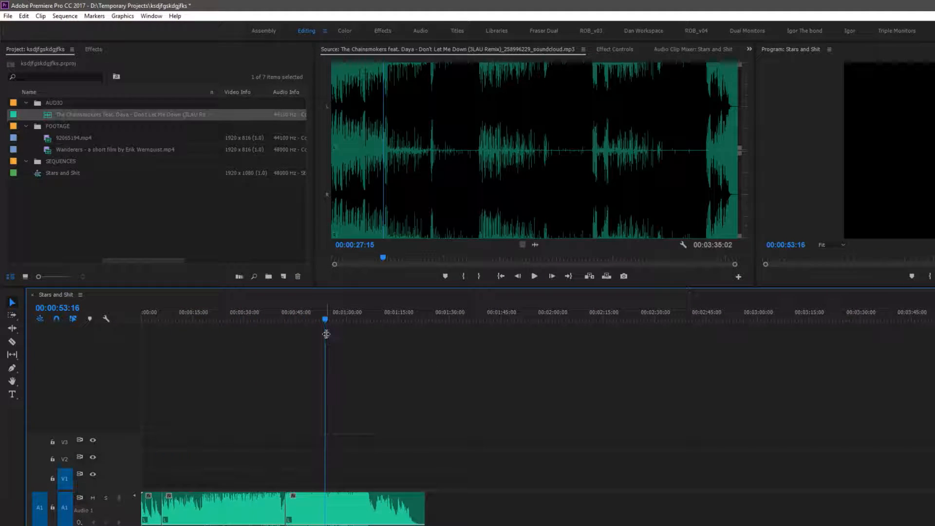
{"action": "left_click_drag", "start_coordinate": [326, 335], "coordinate": [934, 315]}
{"action": "key", "text": "minus"}
{"action": "key", "text": "minus"}
{"action": "left_click_drag", "start_coordinate": [664, 318], "coordinate": [322, 319]}
{"action": "key", "text": "equal"}
{"action": "left_click_drag", "start_coordinate": [322, 515], "coordinate": [311, 492]}
{"action": "left_click", "coordinate": [249, 311]}
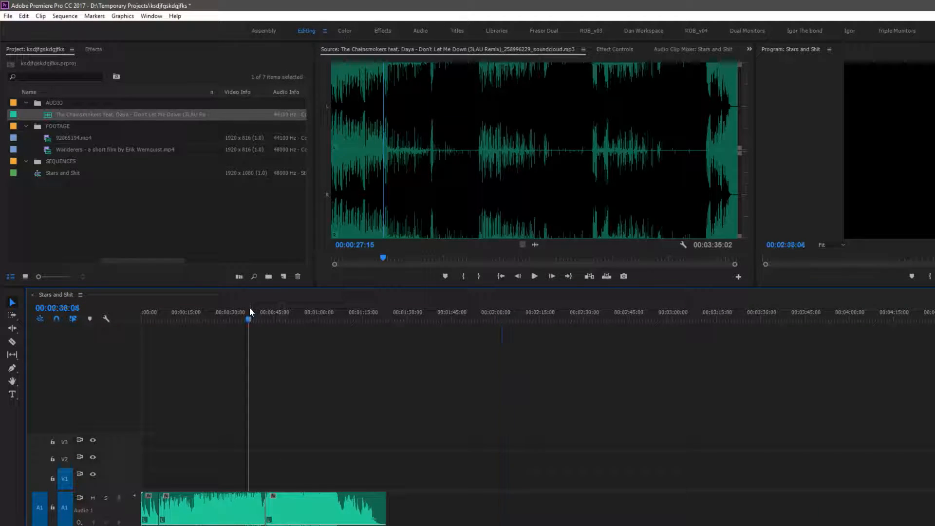
{"action": "left_click", "coordinate": [282, 315]}
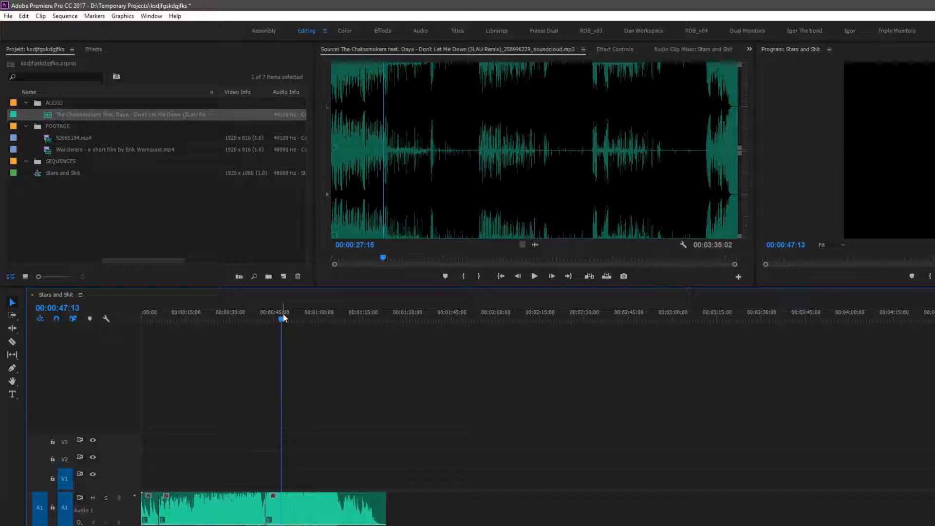
{"action": "key", "text": "Home"}
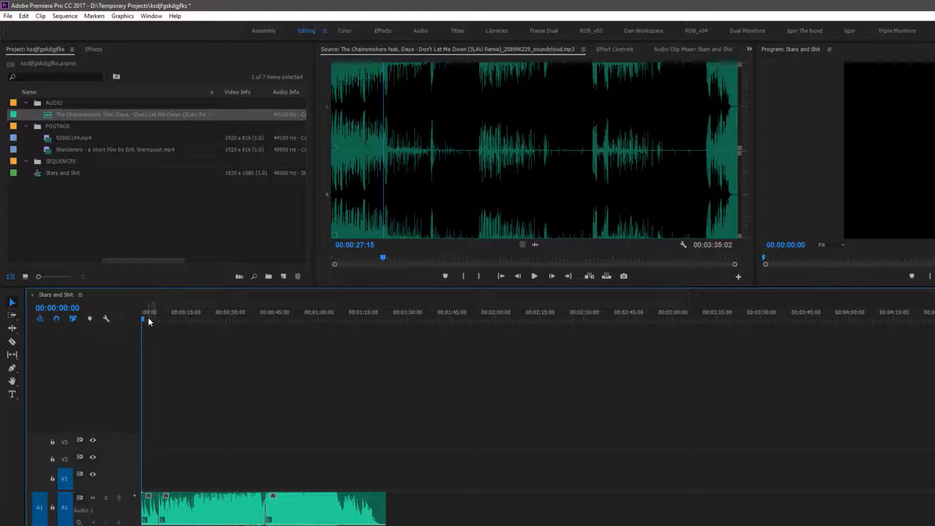
Try moving the music clips later along the audio track, play it back, and undo the move
{"action": "key", "text": "equal"}
{"action": "key", "text": "equal"}
{"action": "key", "text": "equal"}
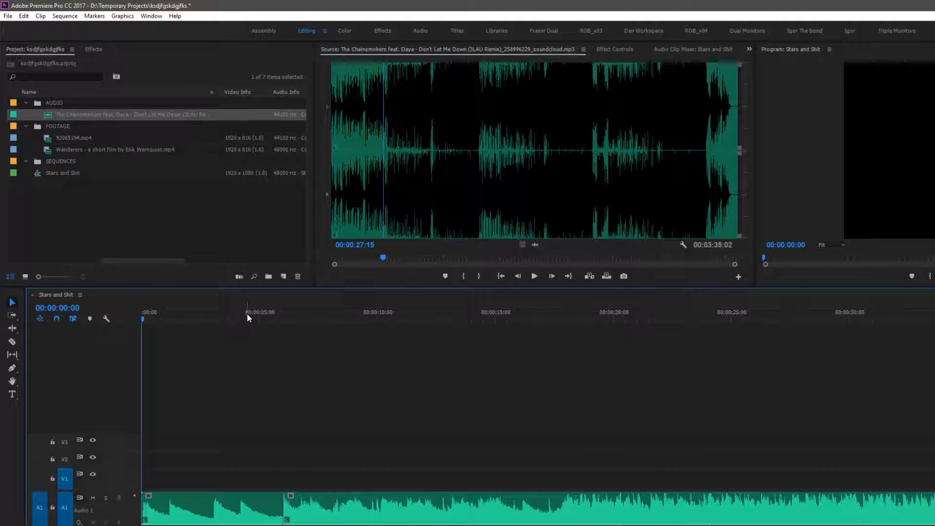
{"action": "left_click", "coordinate": [258, 317]}
{"action": "left_click", "coordinate": [377, 316]}
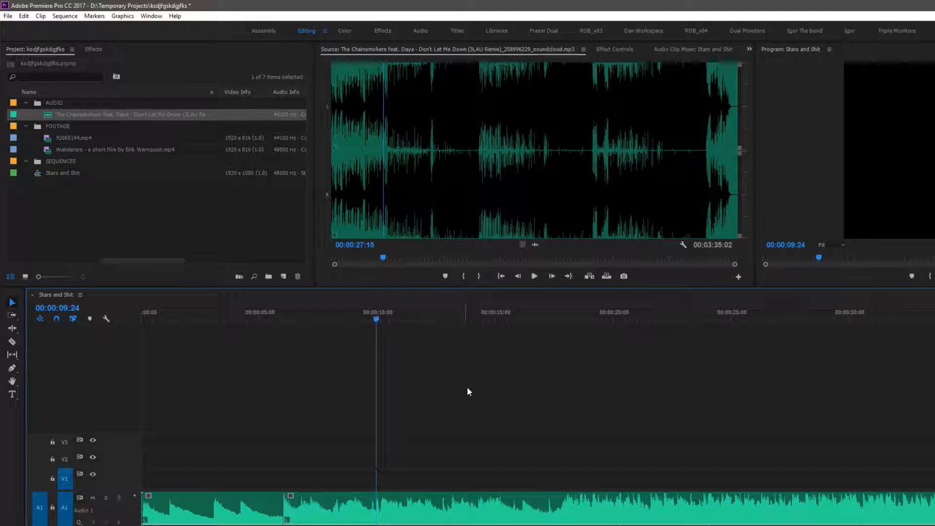
{"action": "key", "text": "minus"}
{"action": "key", "text": "minus"}
{"action": "left_click_drag", "start_coordinate": [669, 511], "coordinate": [318, 509]}
{"action": "left_click", "coordinate": [143, 316]}
{"action": "key", "text": "space"}
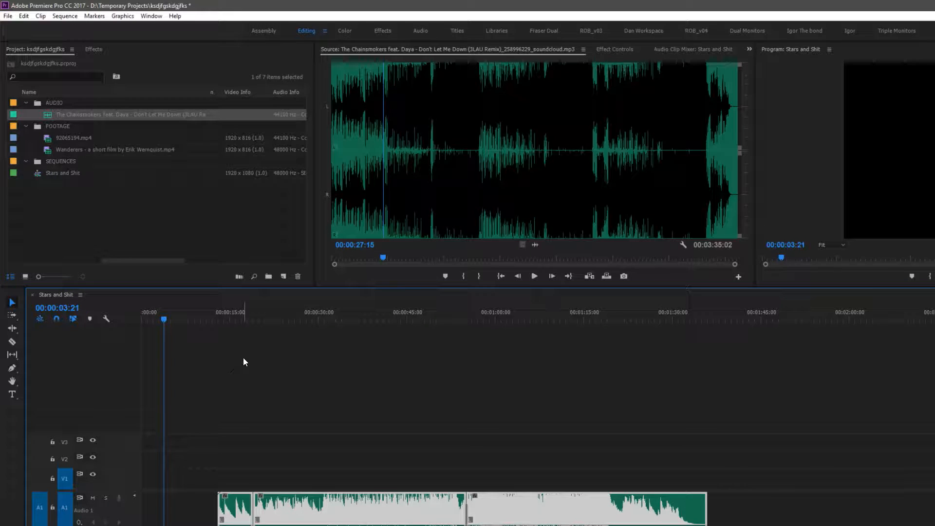
{"action": "key", "text": "ctrl+z"}
{"action": "key", "text": "ctrl+z"}
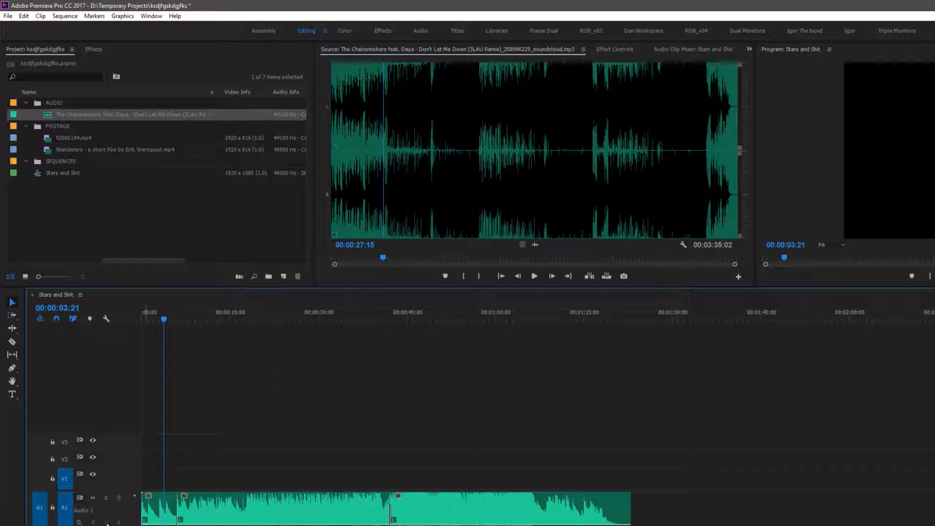
Enlarge the upper panel area and the Source monitor by resizing the panel borders
{"action": "left_click", "coordinate": [107, 200]}
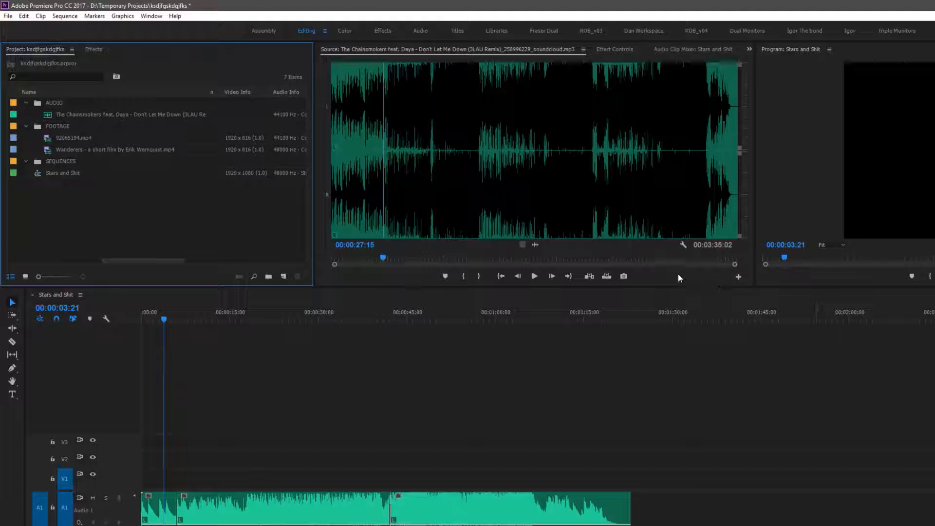
{"action": "left_click_drag", "start_coordinate": [484, 287], "coordinate": [541, 459]}
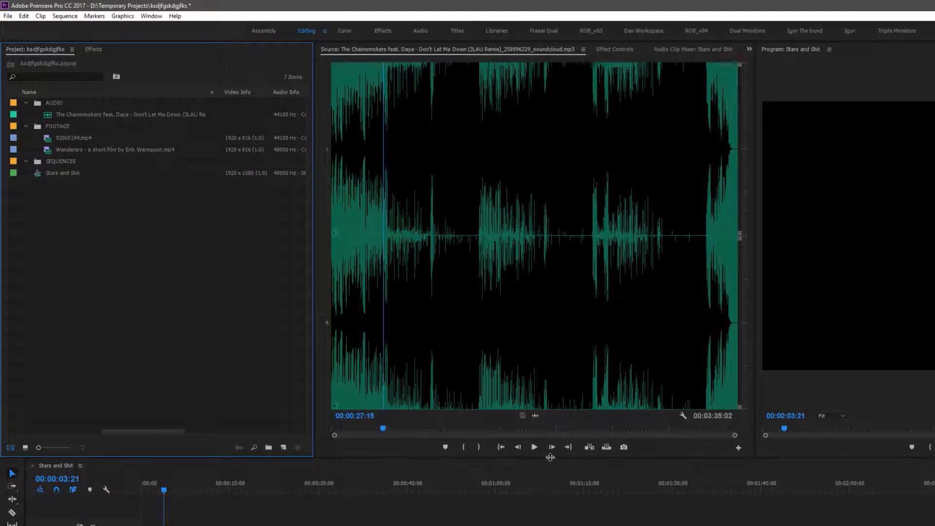
{"action": "left_click_drag", "start_coordinate": [759, 387], "coordinate": [685, 97]}
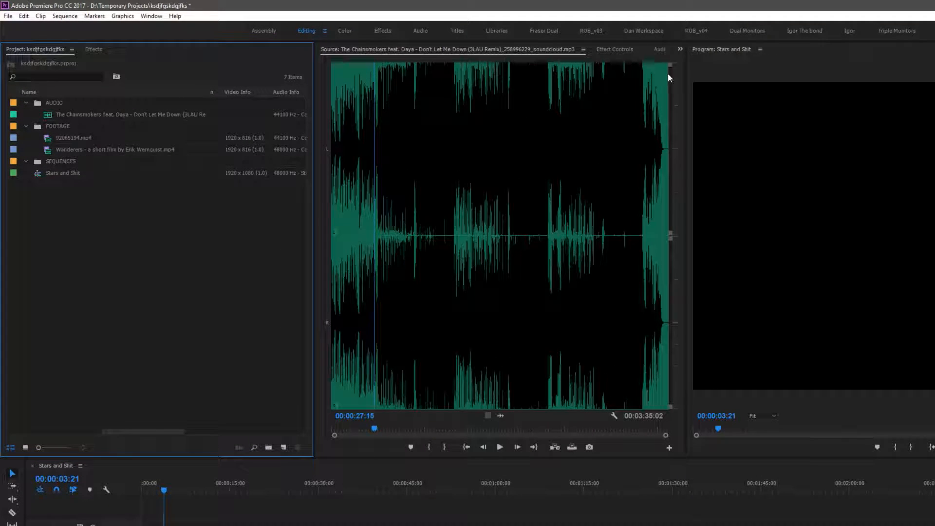
{"action": "mouse_move", "coordinate": [383, 433]}
{"action": "left_mouse_down"}
{"action": "mouse_move", "coordinate": [411, 423]}
{"action": "mouse_move", "coordinate": [395, 430]}
{"action": "left_mouse_up"}
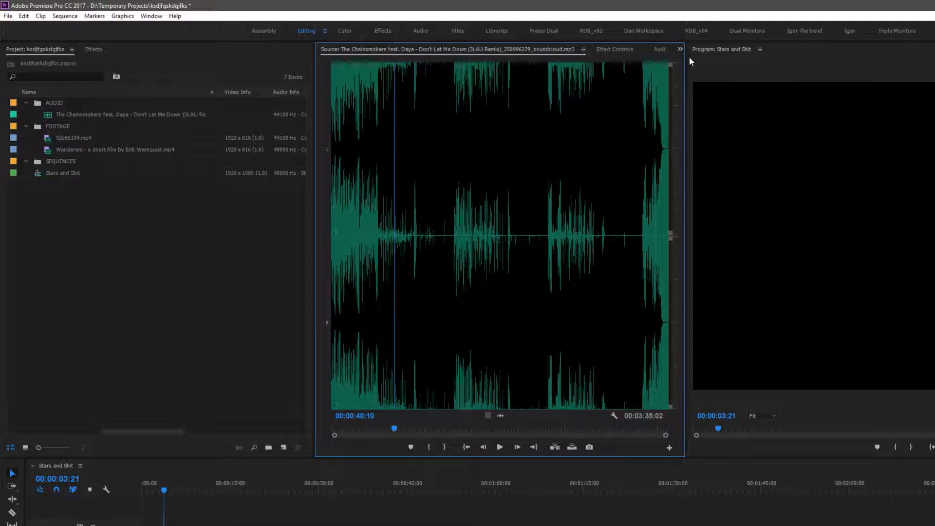
Close the Source monitor panel and resize the Effect Controls, Project and Program monitor panels
{"action": "right_click", "coordinate": [349, 49]}
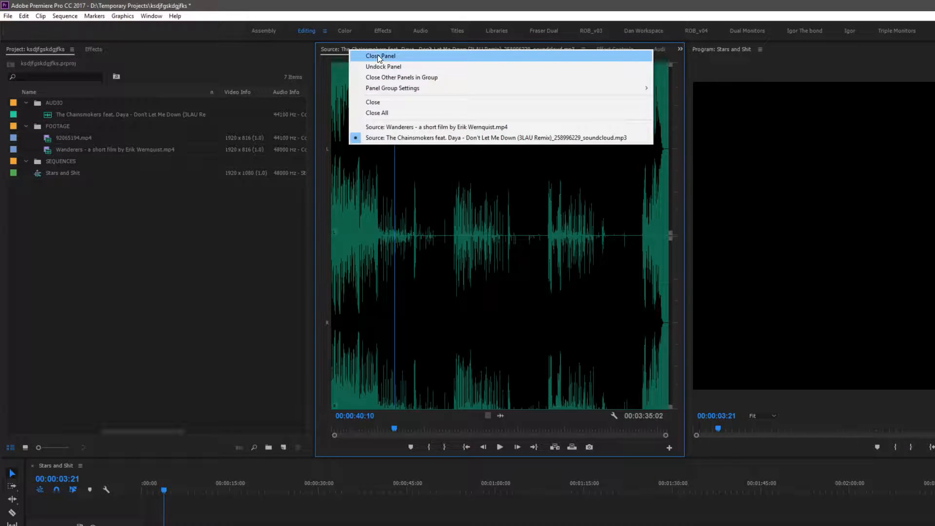
{"action": "left_click", "coordinate": [379, 57]}
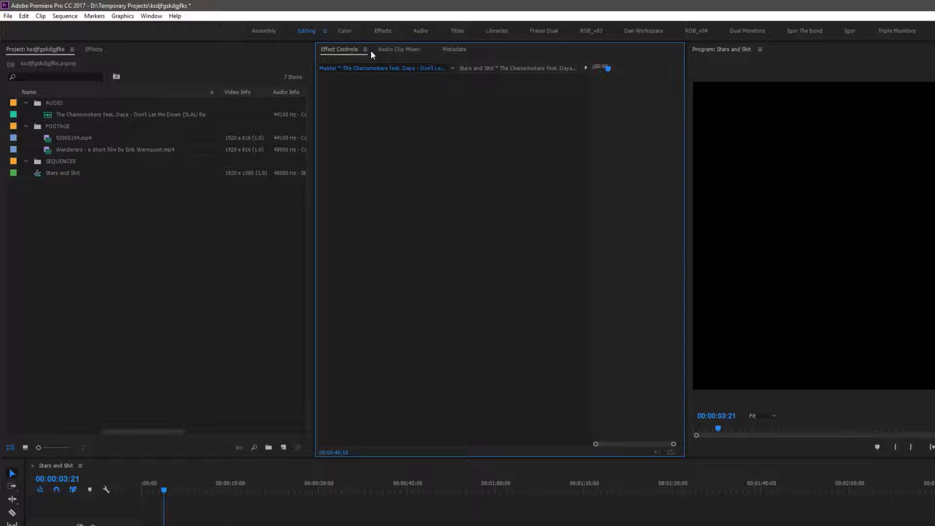
{"action": "left_click_drag", "start_coordinate": [691, 111], "coordinate": [523, 127]}
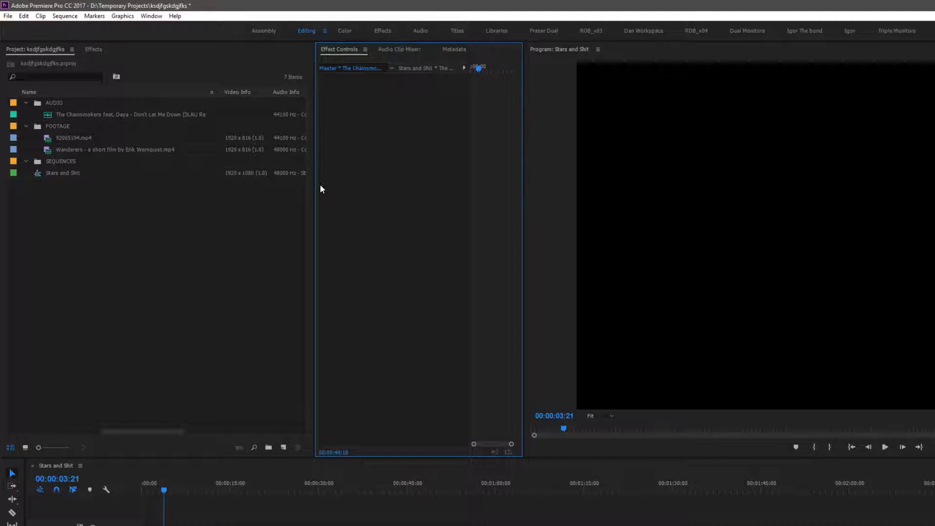
{"action": "left_click_drag", "start_coordinate": [314, 184], "coordinate": [181, 185]}
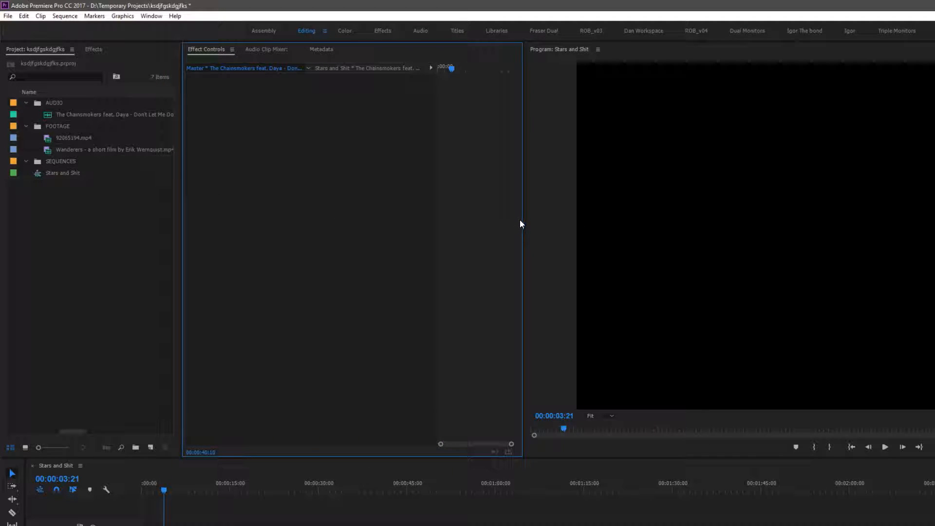
{"action": "left_click_drag", "start_coordinate": [524, 219], "coordinate": [396, 222]}
{"action": "left_click_drag", "start_coordinate": [405, 463], "coordinate": [404, 504]}
{"action": "left_click_drag", "start_coordinate": [397, 250], "coordinate": [507, 258]}
Play the sequence to review the Wanderers footage on the timeline
{"action": "left_click", "coordinate": [36, 183]}
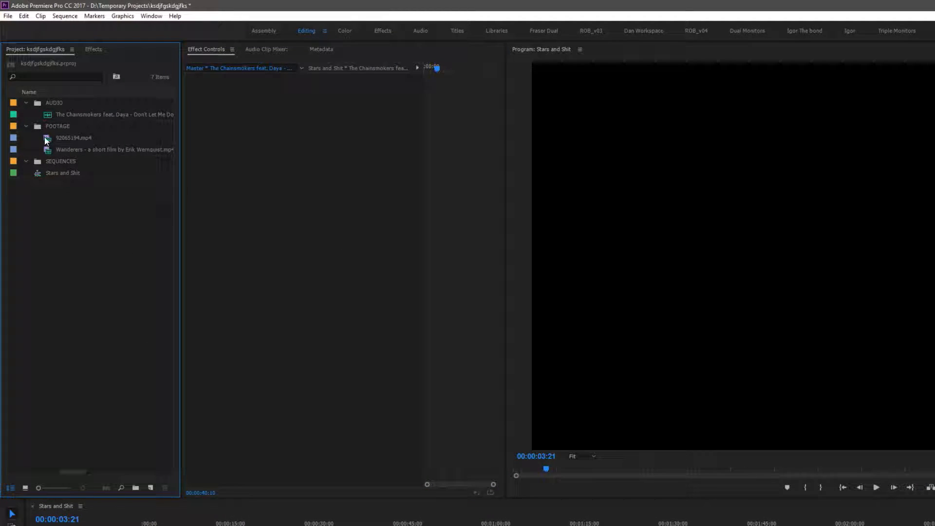
{"action": "left_click", "coordinate": [47, 150]}
{"action": "left_click_drag", "start_coordinate": [604, 518], "coordinate": [655, 525]}
{"action": "key", "text": "="}
{"action": "key", "text": "minus"}
{"action": "key", "text": "minus"}
{"action": "left_click_drag", "start_coordinate": [408, 525], "coordinate": [430, 525]}
{"action": "left_click", "coordinate": [152, 523]}
{"action": "key", "text": "space"}
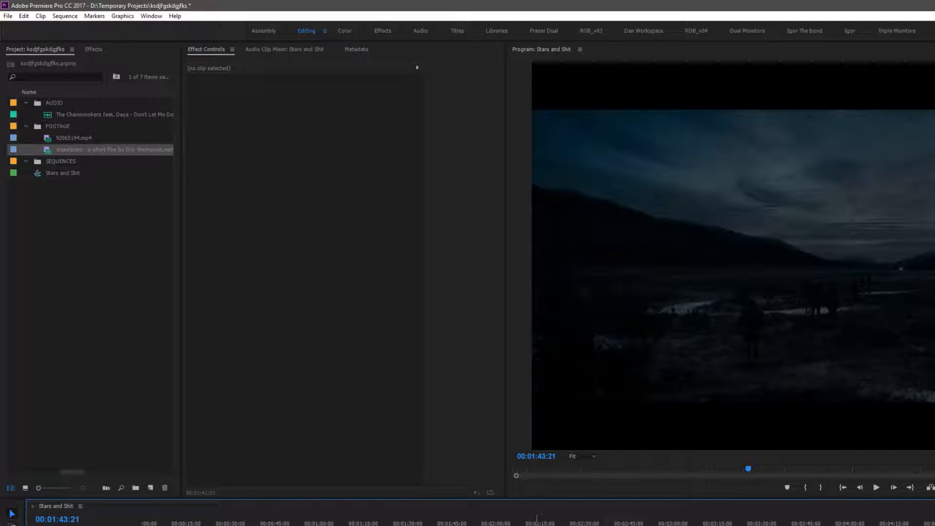
Select the Wanderers clip at the playhead and unlink its video from its audio
{"action": "key", "text": "d"}
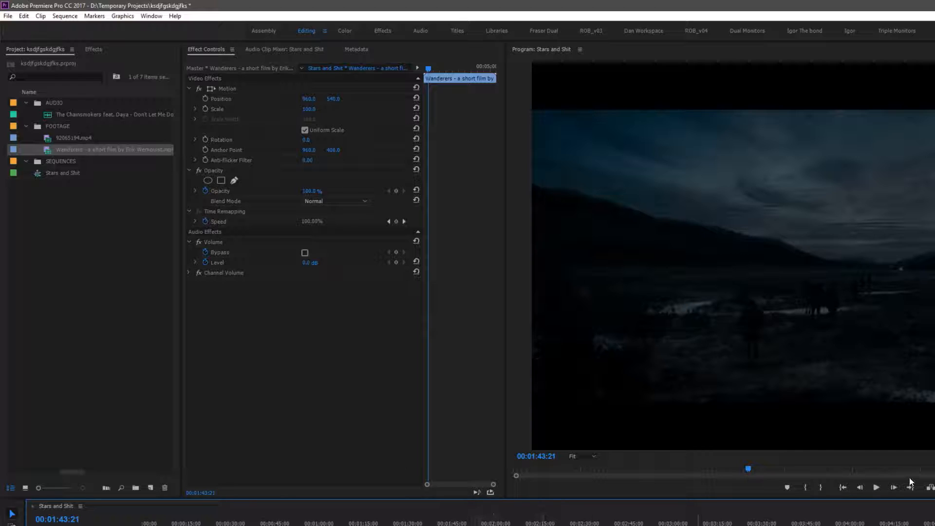
{"action": "key", "text": "ctrl+shift+a"}
{"action": "key", "text": "d"}
{"action": "left_click_drag", "start_coordinate": [674, 525], "coordinate": [736, 525]}
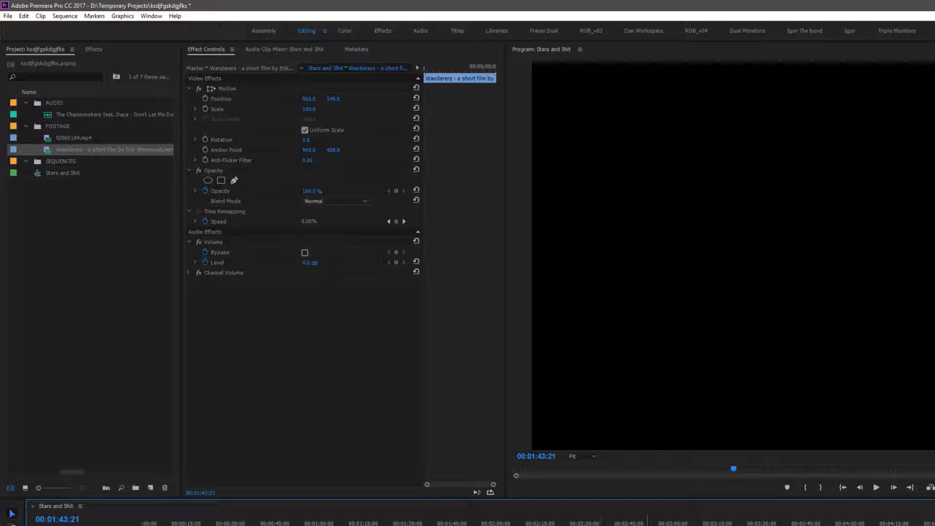
{"action": "right_click", "coordinate": [625, 518]}
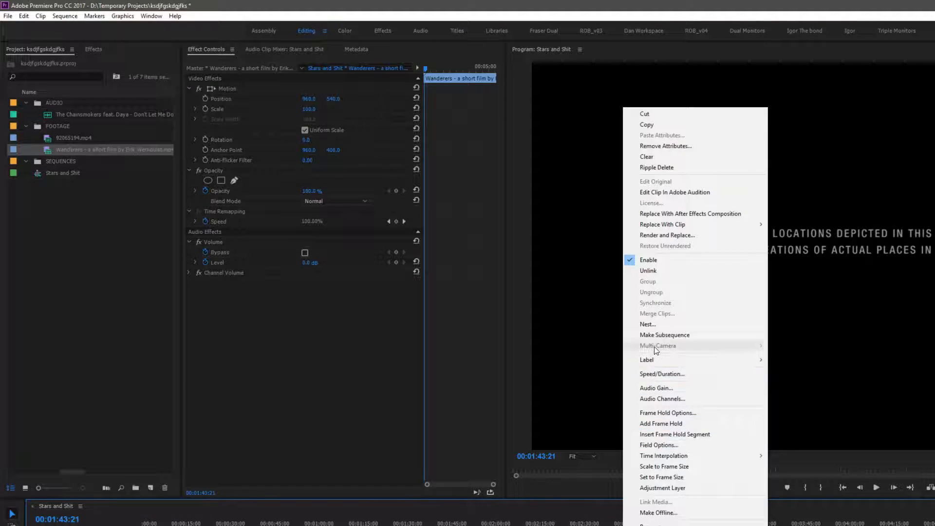
{"action": "left_click", "coordinate": [648, 271]}
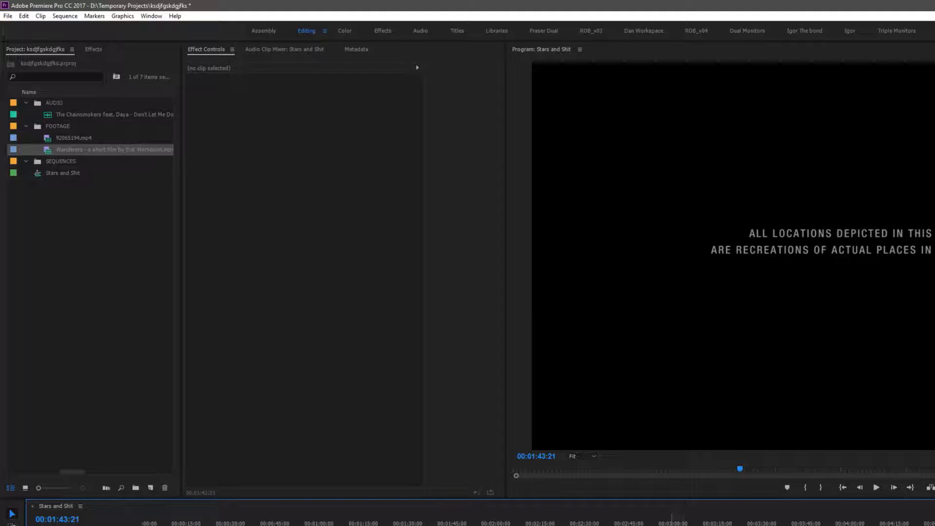
Select the Wanderers clip's audio on the timeline and delete it
{"action": "left_click", "coordinate": [587, 525]}
{"action": "left_click_drag", "start_coordinate": [587, 525], "coordinate": [612, 525]}
{"action": "key", "text": "ctrl+z"}
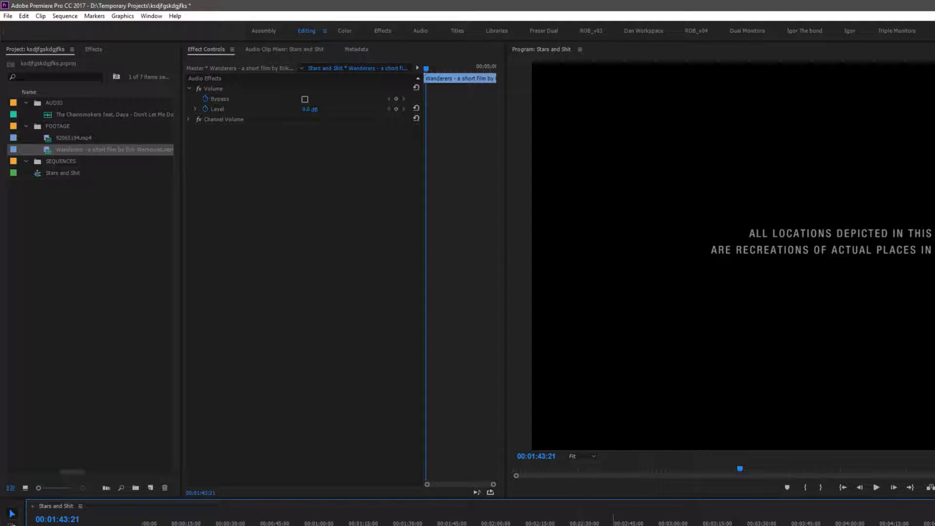
{"action": "key", "text": "Delete"}
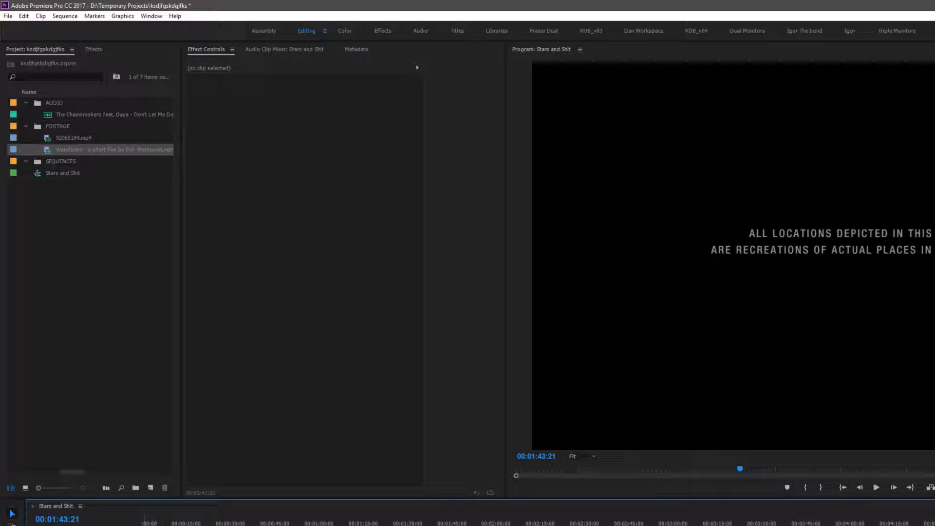
Scrub and play through the Wanderers footage in the sequence, switching between Selection and Razor tools
{"action": "left_click_drag", "start_coordinate": [449, 525], "coordinate": [590, 525]}
{"action": "key", "text": "v"}
{"action": "left_click", "coordinate": [506, 525]}
{"action": "key", "text": "c"}
{"action": "left_click_drag", "start_coordinate": [153, 525], "coordinate": [142, 525]}
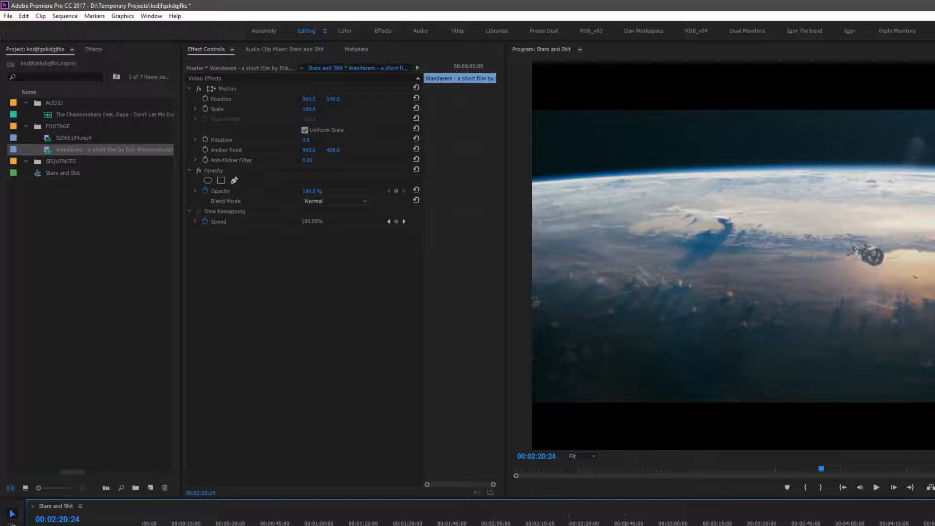
{"action": "left_click_drag", "start_coordinate": [564, 522], "coordinate": [612, 510]}
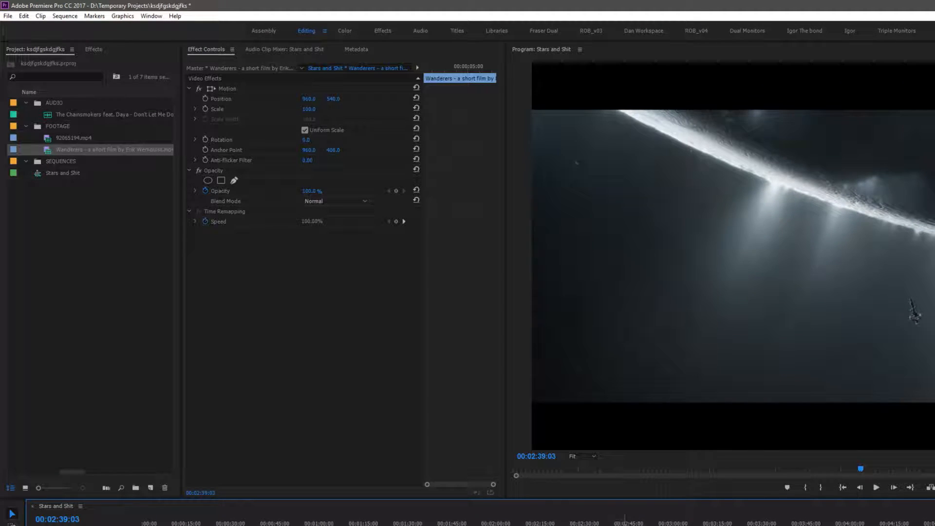
{"action": "key", "text": "space"}
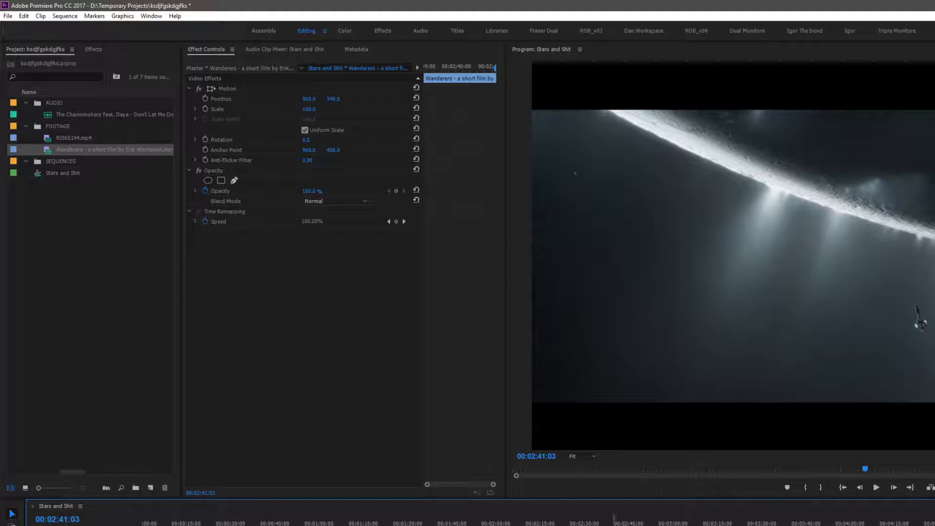
{"action": "left_click_drag", "start_coordinate": [614, 525], "coordinate": [165, 525]}
{"action": "left_click_drag", "start_coordinate": [617, 524], "coordinate": [699, 525]}
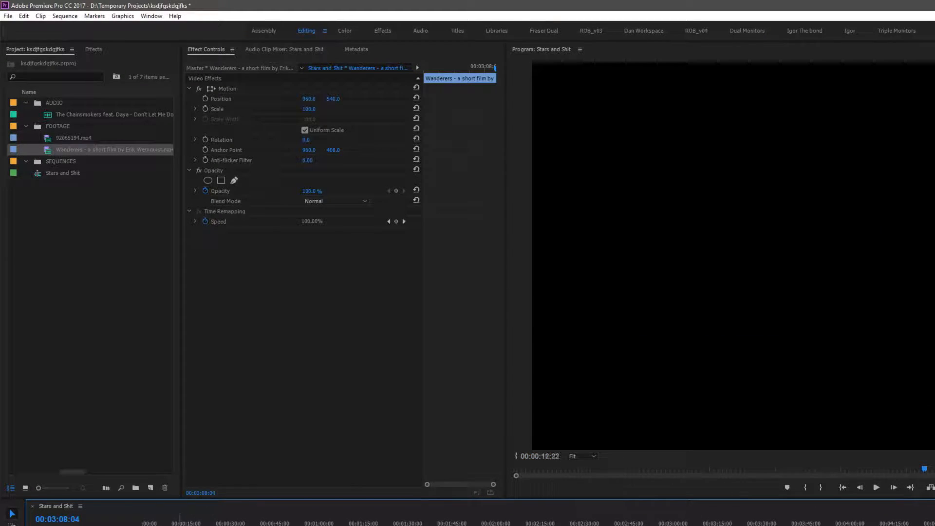
Play the opening of the sequence at a closer timeline zoom
{"action": "key", "text": "Home"}
{"action": "key", "text": "equal"}
{"action": "key", "text": "equal"}
{"action": "key", "text": "equal"}
{"action": "key", "text": "equal"}
{"action": "key", "text": "space"}
{"action": "key", "text": "minus"}
{"action": "key", "text": "minus"}
{"action": "key", "text": "minus"}
{"action": "key", "text": "minus"}
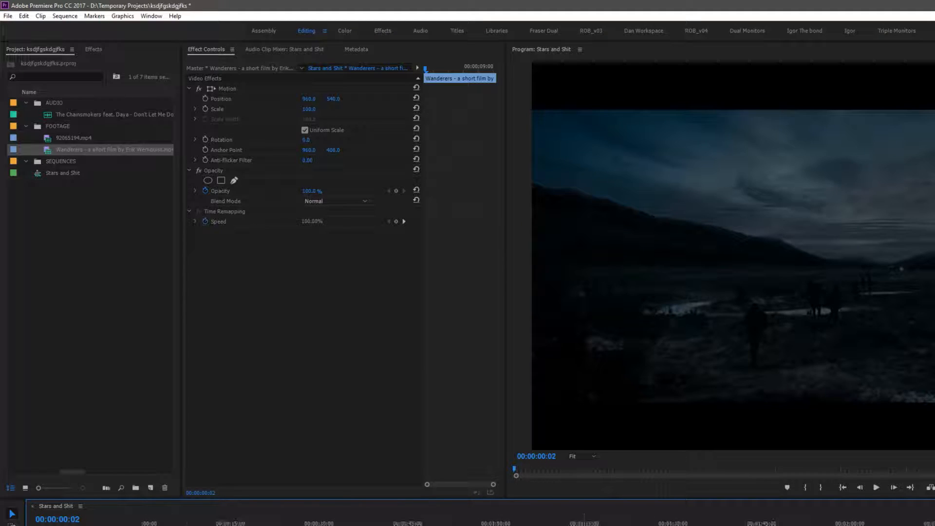
{"action": "key", "text": "ctrl+a"}
{"action": "key", "text": "equal"}
{"action": "key", "text": "equal"}
{"action": "key", "text": "equal"}
{"action": "key", "text": "equal"}
{"action": "key", "text": "equal"}
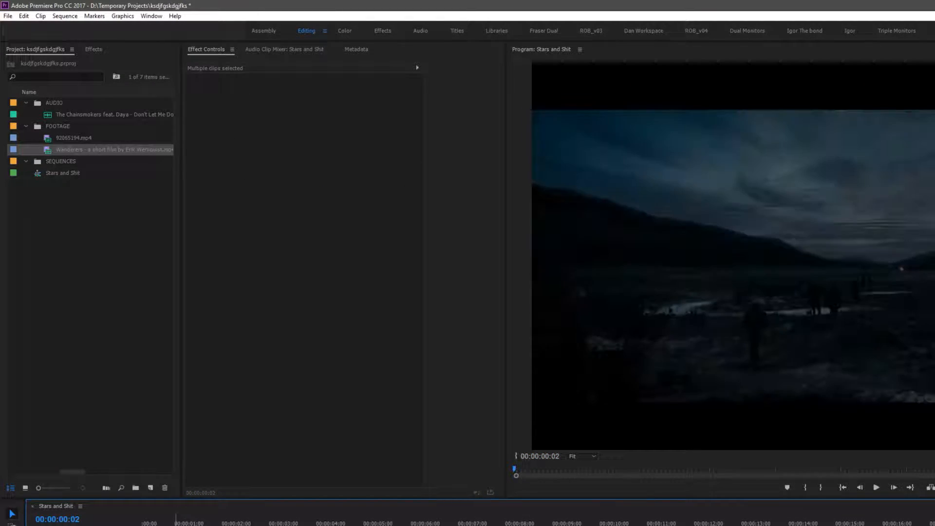
{"action": "key", "text": "Home"}
{"action": "key", "text": "equal"}
{"action": "key", "text": "equal"}
{"action": "key", "text": "equal"}
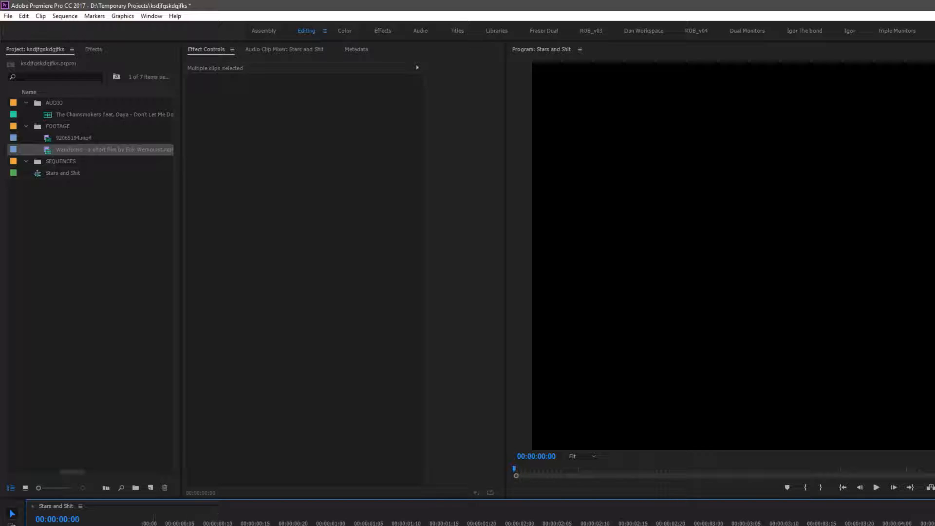
Select the Wanderers clip at the start of the sequence
{"action": "left_click", "coordinate": [168, 525]}
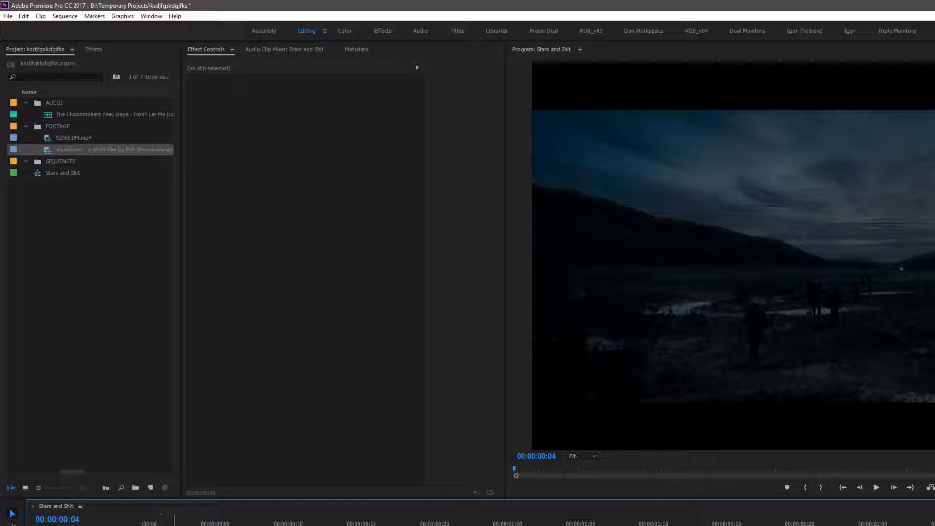
{"action": "key", "text": "minus"}
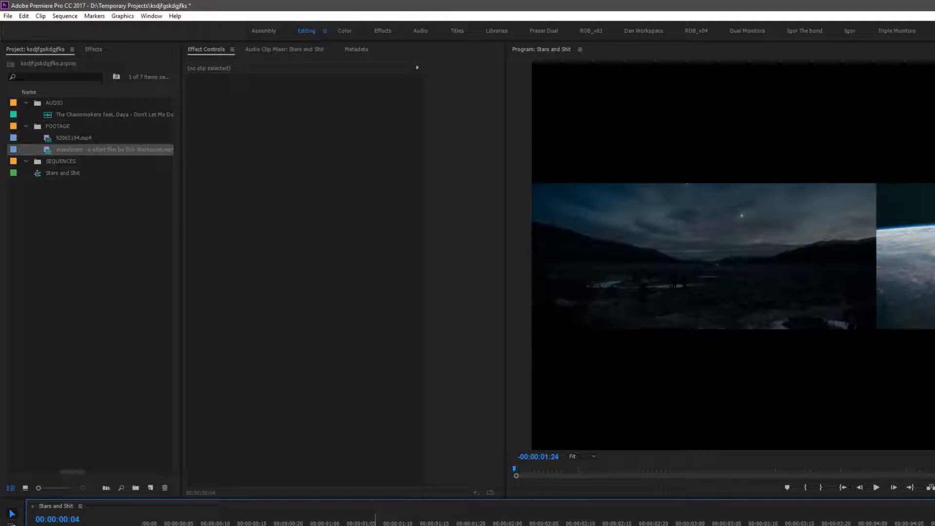
{"action": "left_click", "coordinate": [482, 524]}
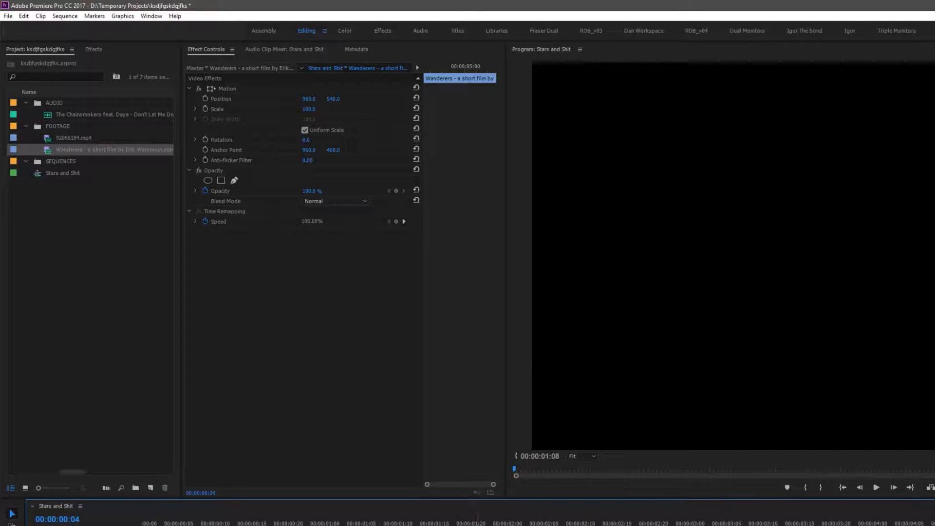
Scrub through the sequence at several timeline zoom levels to review the Wanderers footage
{"action": "left_click_drag", "start_coordinate": [633, 525], "coordinate": [720, 522]}
{"action": "scroll", "coordinate": [721, 521], "scroll_direction": "down", "scroll_amount": 2}
{"action": "scroll", "coordinate": [536, 523], "scroll_direction": "down", "scroll_amount": 1}
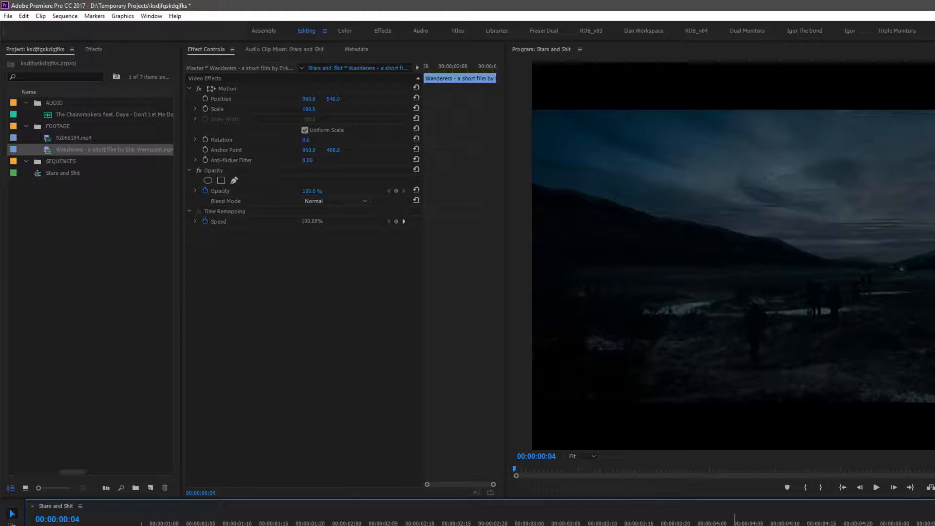
{"action": "left_click", "coordinate": [682, 524]}
{"action": "key", "text": "minus"}
{"action": "left_click_drag", "start_coordinate": [787, 525], "coordinate": [926, 525]}
{"action": "key", "text": "minus"}
{"action": "key", "text": "minus"}
{"action": "key", "text": "minus"}
{"action": "key", "text": "minus"}
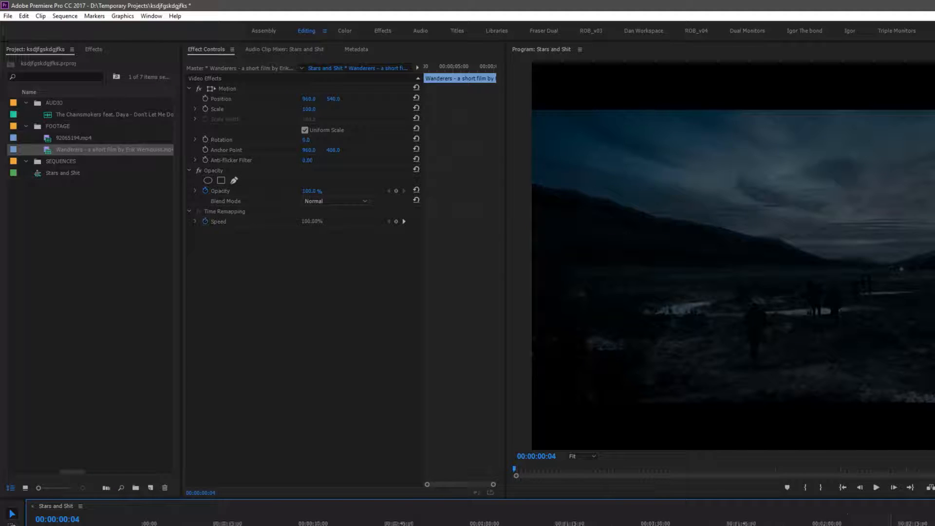
{"action": "left_click_drag", "start_coordinate": [863, 525], "coordinate": [934, 525]}
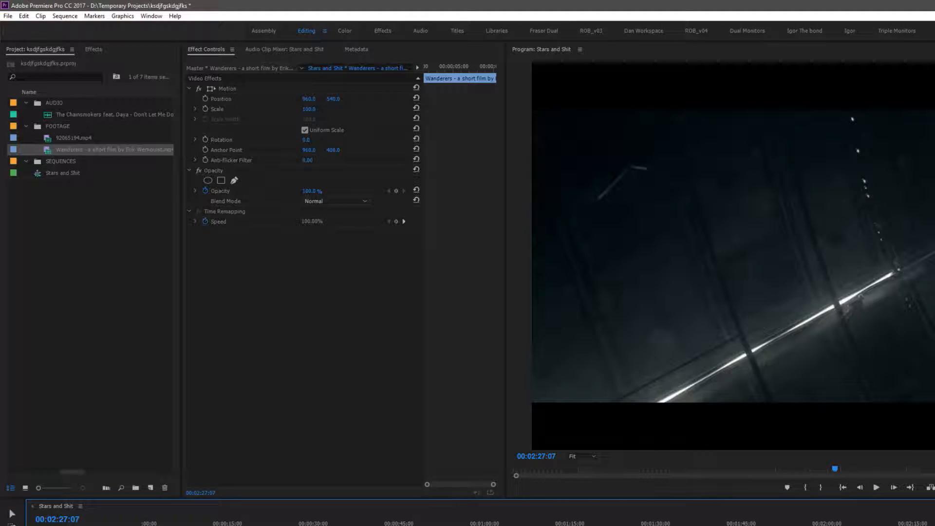
Return to the start of the sequence, zoom in on the timeline and play the opening footage
{"action": "left_click_drag", "start_coordinate": [934, 525], "coordinate": [170, 525]}
{"action": "left_click", "coordinate": [934, 525]}
{"action": "key", "text": "v"}
{"action": "key", "text": "equal"}
{"action": "key", "text": "equal"}
{"action": "key", "text": "equal"}
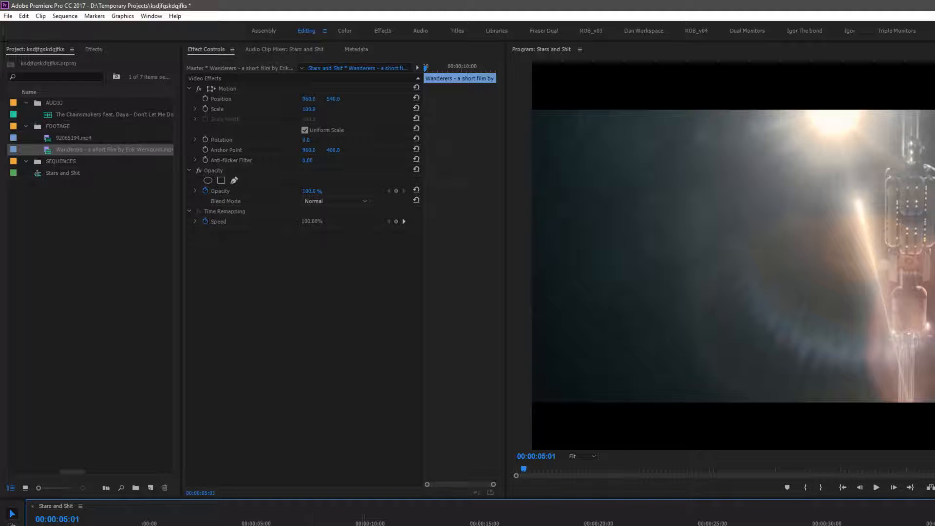
{"action": "left_click_drag", "start_coordinate": [372, 525], "coordinate": [578, 525]}
{"action": "key", "text": "space"}
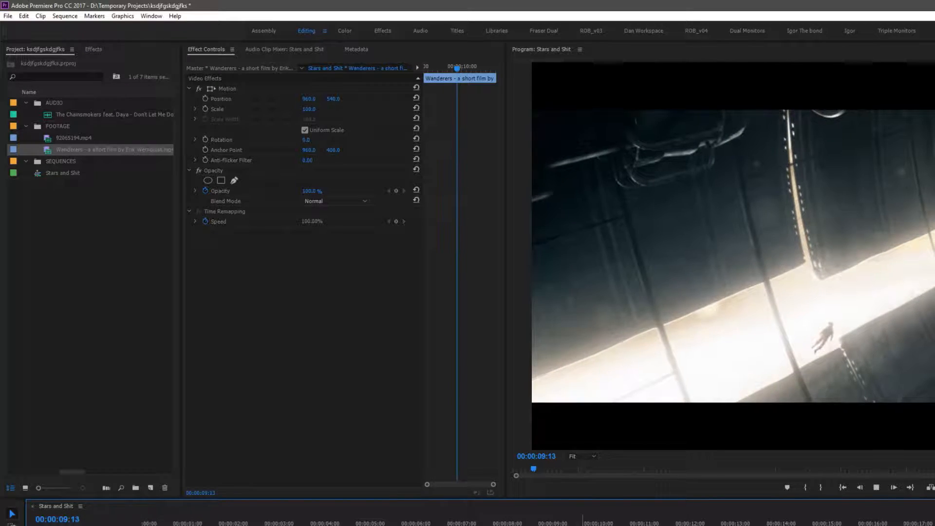
Split the Wanderers clip at the playhead around 00:00:09 and delete the selected segment
{"action": "key", "text": "space"}
{"action": "key", "text": "ctrl+k"}
{"action": "key", "text": "v"}
{"action": "key", "text": "Delete"}
Scrub through the remaining footage in the zoomed-out sequence
{"action": "key", "text": "minus"}
{"action": "key", "text": "minus"}
{"action": "key", "text": "minus"}
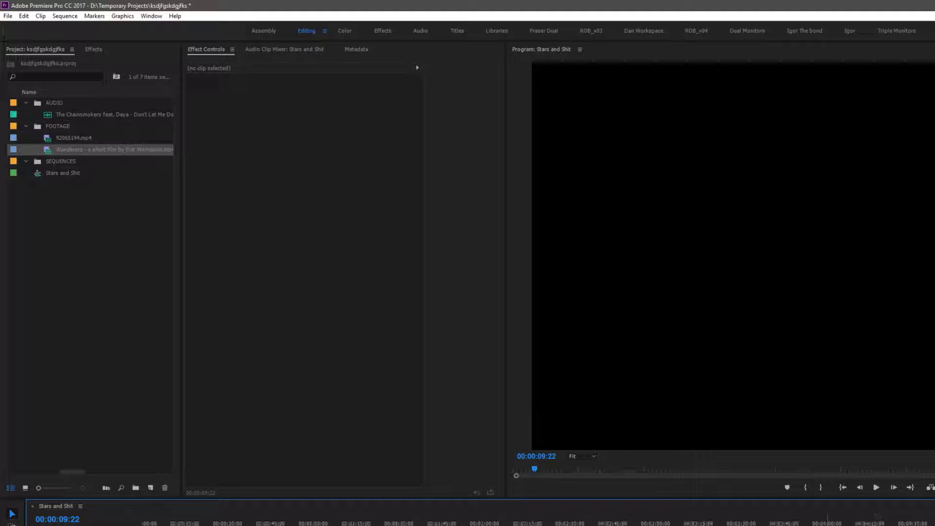
{"action": "mouse_move", "coordinate": [633, 525]}
{"action": "left_mouse_down"}
{"action": "mouse_move", "coordinate": [644, 525]}
{"action": "mouse_move", "coordinate": [623, 525]}
{"action": "left_mouse_up"}
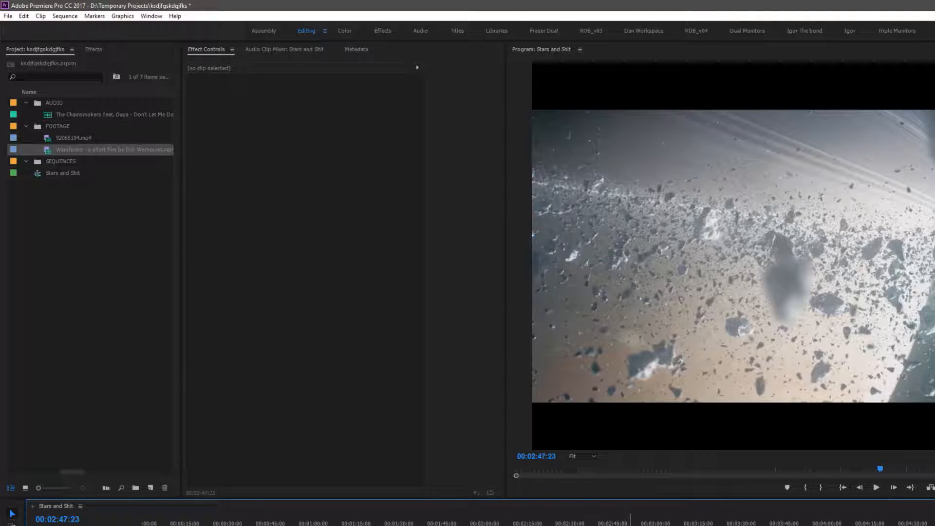
{"action": "key", "text": "v"}
{"action": "left_click_drag", "start_coordinate": [623, 525], "coordinate": [638, 524]}
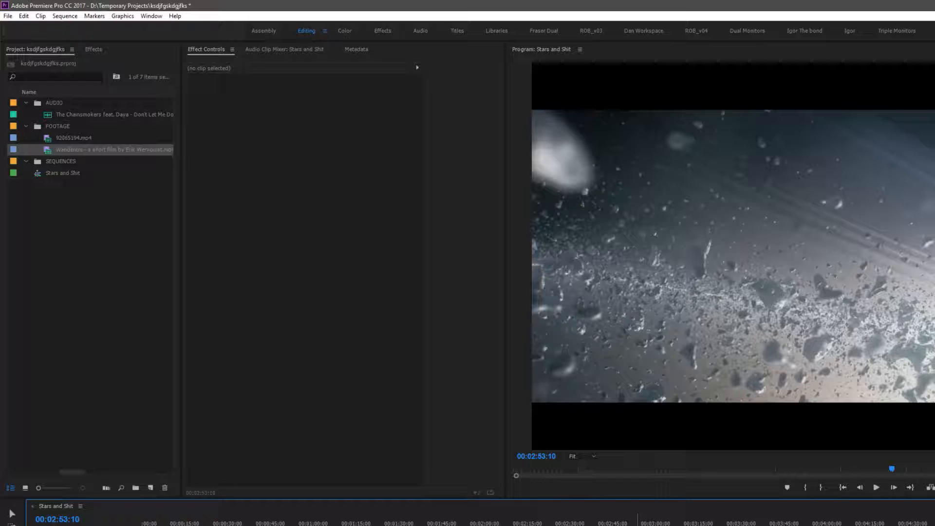
Zoom in on the start of the sequence and play back the edited opening
{"action": "left_click_drag", "start_coordinate": [178, 525], "coordinate": [128, 525]}
{"action": "key", "text": "equal"}
{"action": "key", "text": "equal"}
{"action": "key", "text": "equal"}
{"action": "key", "text": "equal"}
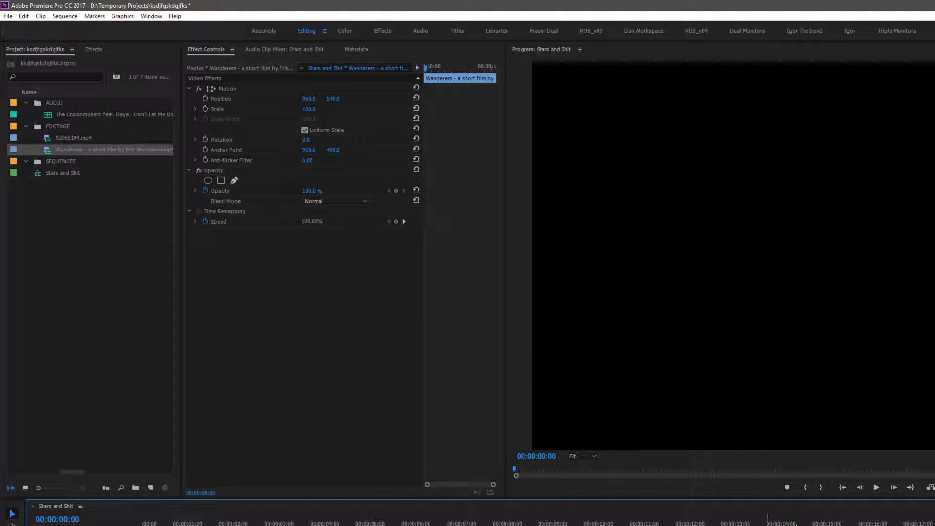
{"action": "key", "text": "space"}
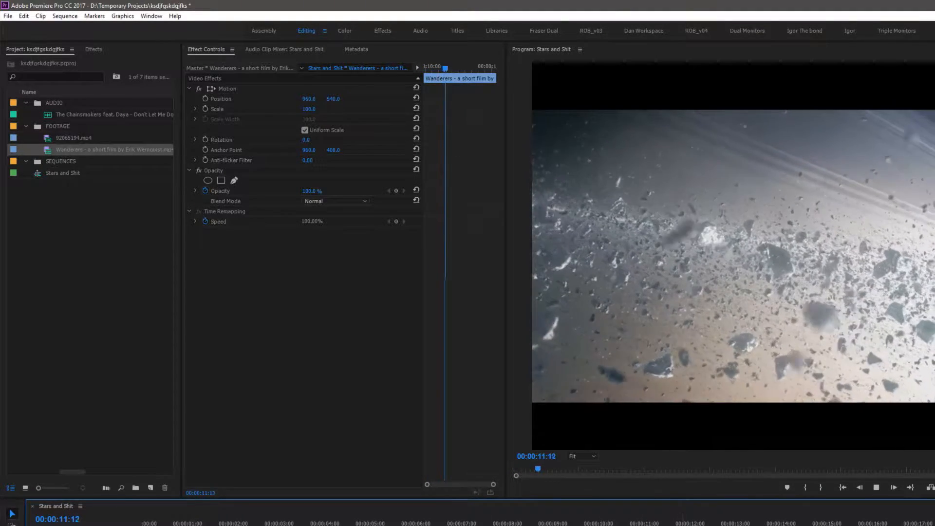
{"action": "key", "text": "space"}
{"action": "left_click_drag", "start_coordinate": [827, 525], "coordinate": [696, 525]}
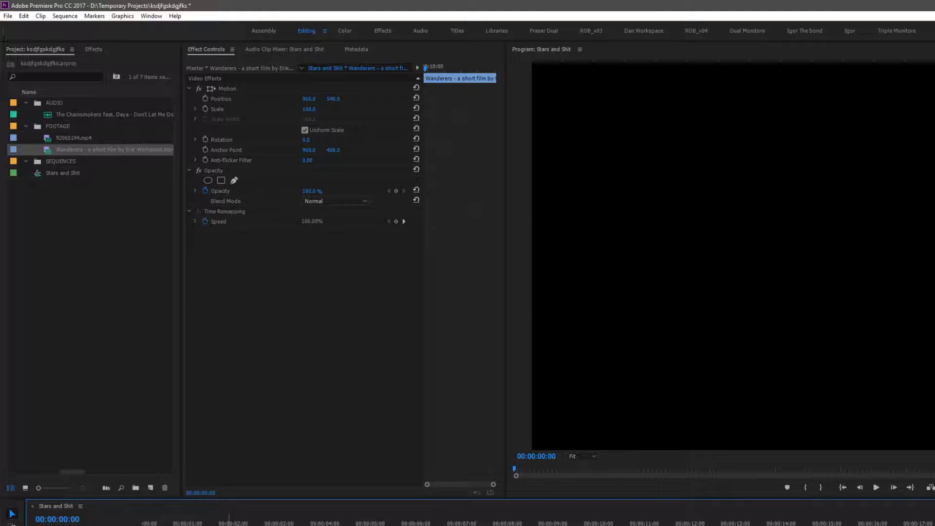
{"action": "key", "text": "space"}
Move the desert cliff shot from around 00:03:25 to near the beginning of the sequence
{"action": "key", "text": "minus"}
{"action": "key", "text": "minus"}
{"action": "key", "text": "minus"}
{"action": "key", "text": "minus"}
{"action": "mouse_move", "coordinate": [708, 524]}
{"action": "left_mouse_down"}
{"action": "mouse_move", "coordinate": [721, 525]}
{"action": "mouse_move", "coordinate": [708, 525]}
{"action": "left_mouse_up"}
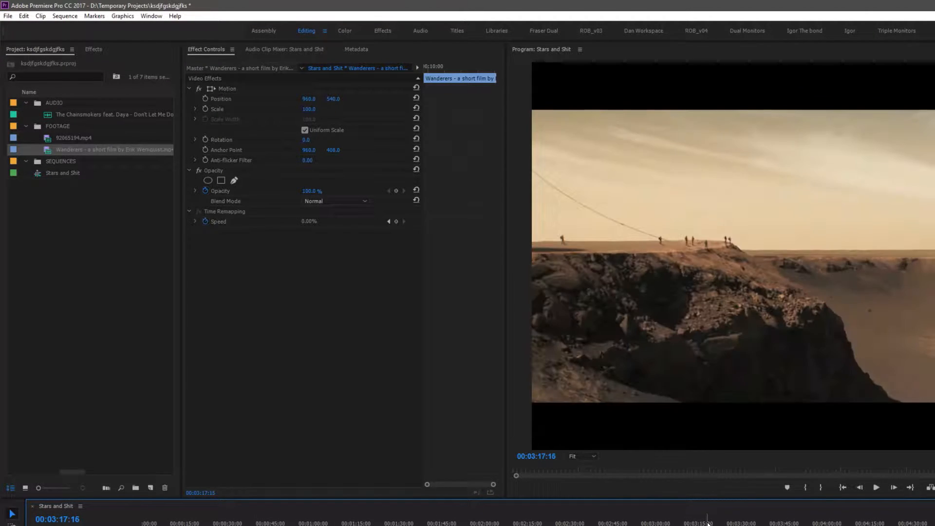
{"action": "key", "text": "space"}
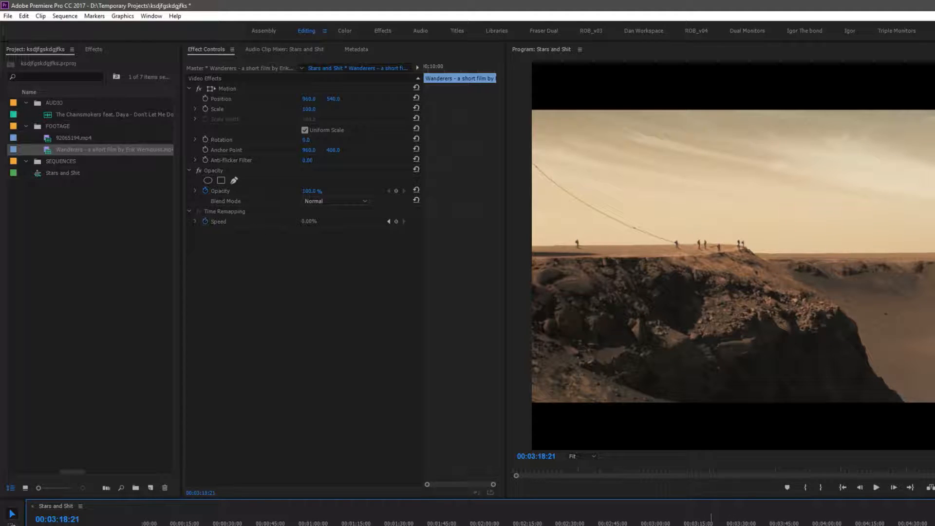
{"action": "left_click_drag", "start_coordinate": [710, 525], "coordinate": [727, 524]}
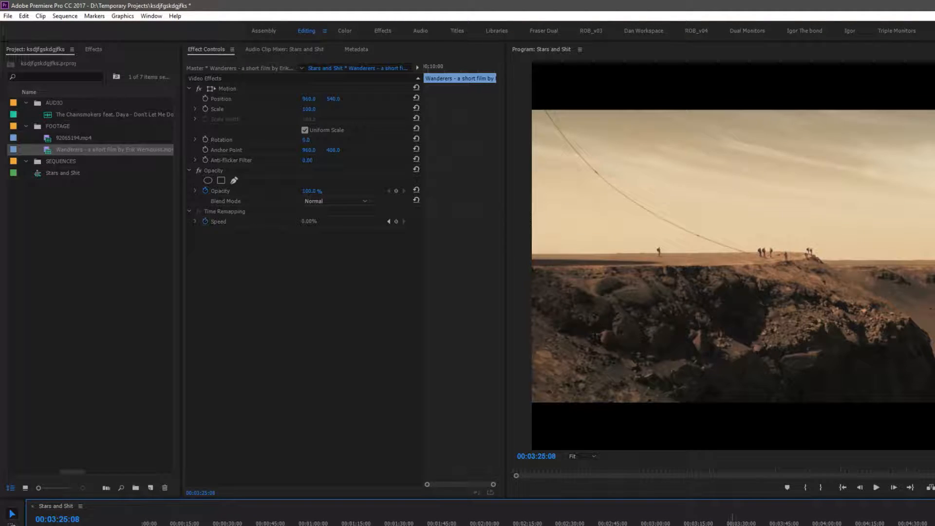
{"action": "left_click", "coordinate": [728, 525]}
{"action": "key", "text": "v"}
{"action": "left_click", "coordinate": [720, 525]}
{"action": "left_click_drag", "start_coordinate": [719, 525], "coordinate": [189, 525]}
{"action": "left_click", "coordinate": [175, 525]}
Zoom in and shuttle playback around the desert cliff shot to find a cut point
{"action": "key", "text": "equal"}
{"action": "key", "text": "equal"}
{"action": "key", "text": "equal"}
{"action": "key", "text": "equal"}
{"action": "key", "text": "j"}
{"action": "key", "text": "j"}
{"action": "key", "text": "l"}
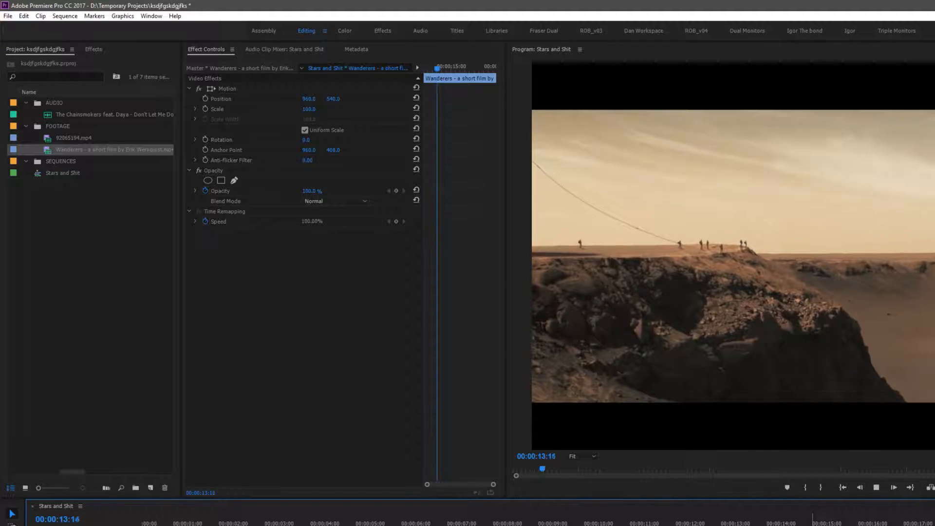
{"action": "key", "text": "k"}
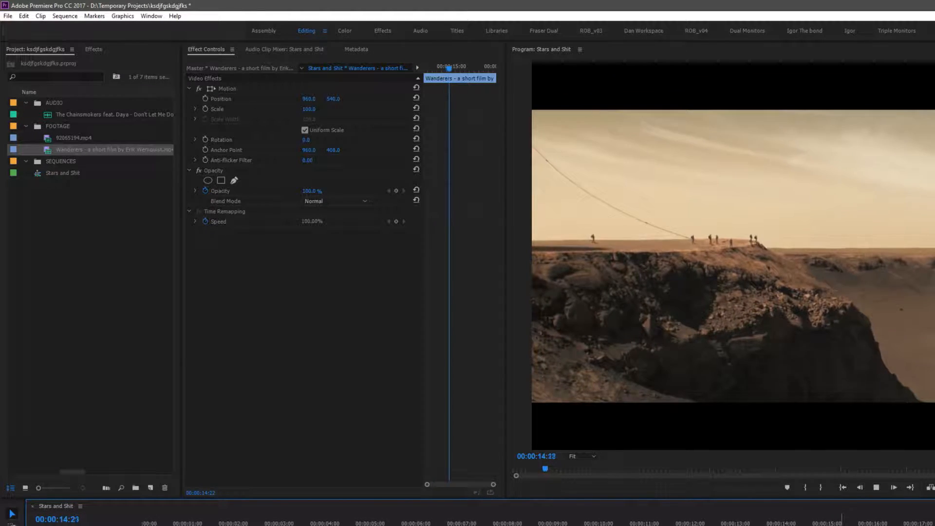
{"action": "key", "text": "k"}
Split the clip at 00:00:15:03 with the Razor tool
{"action": "key", "text": "c"}
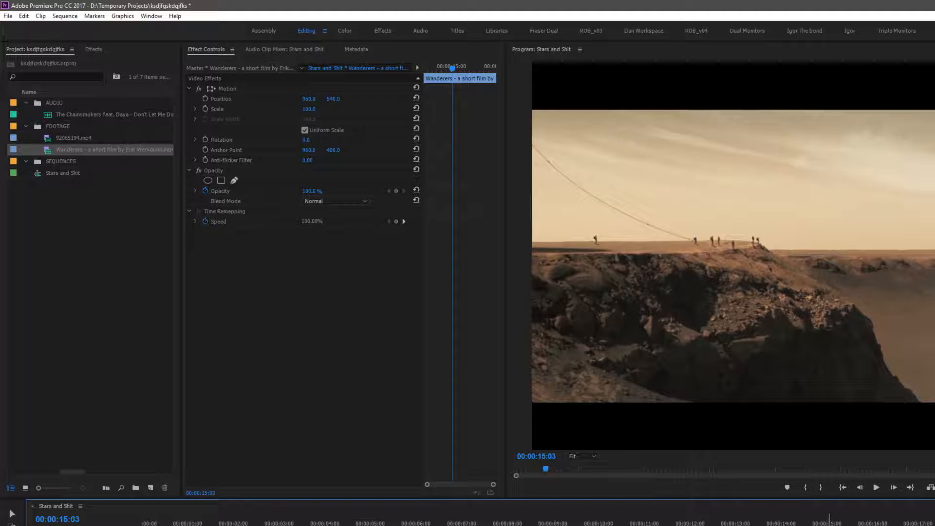
{"action": "key", "text": "ctrl+k"}
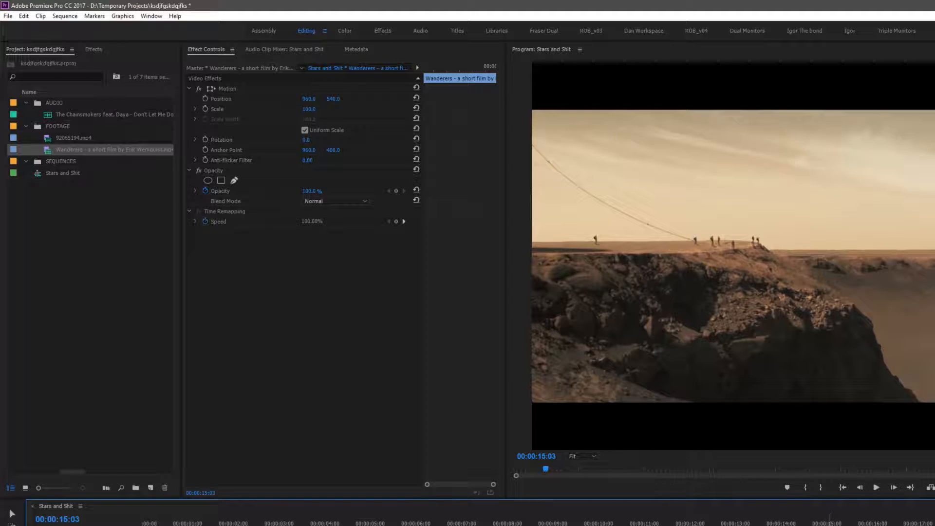
{"action": "key", "text": "ctrl+z"}
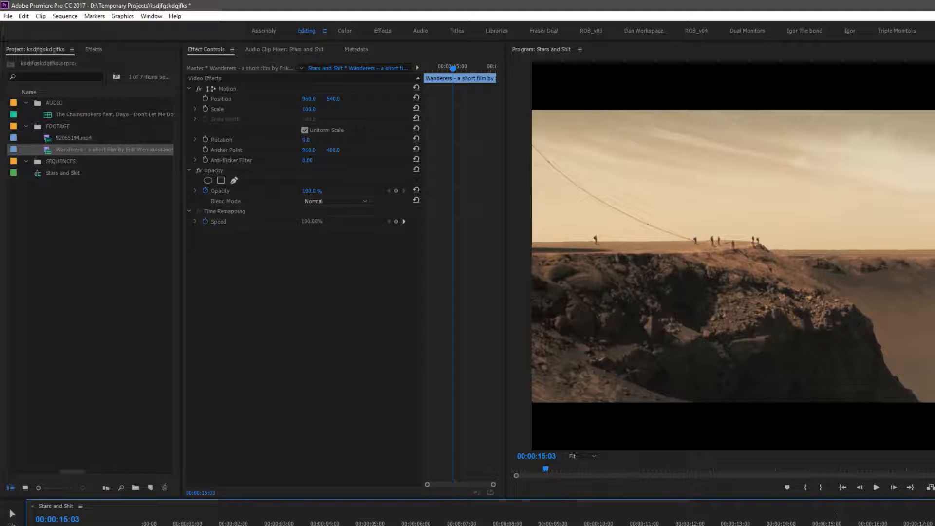
{"action": "key", "text": "ctrl+k"}
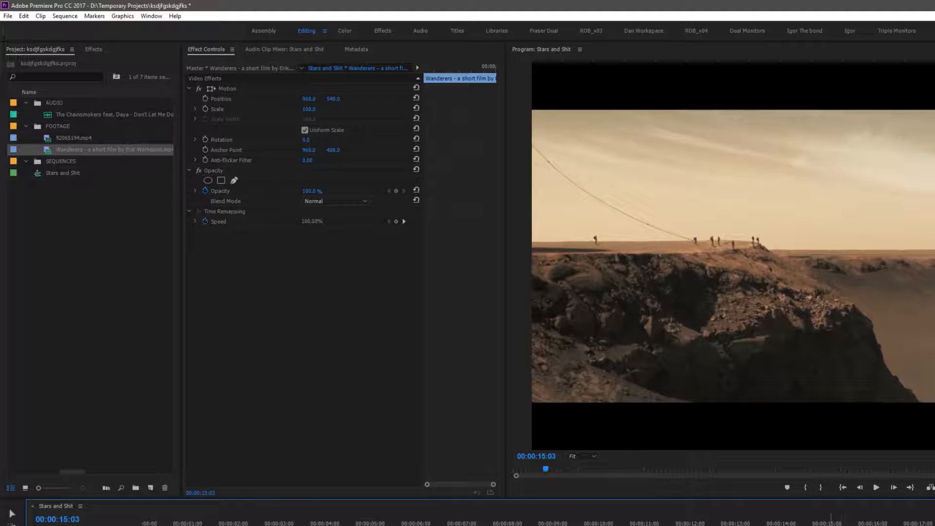
Select the segment after the cut and delete it
{"action": "key", "text": "v"}
{"action": "key", "text": "minus"}
{"action": "left_click", "coordinate": [499, 525]}
{"action": "key", "text": "Delete"}
Zoom out and scrub through the later part of the sequence
{"action": "key", "text": "minus"}
{"action": "key", "text": "minus"}
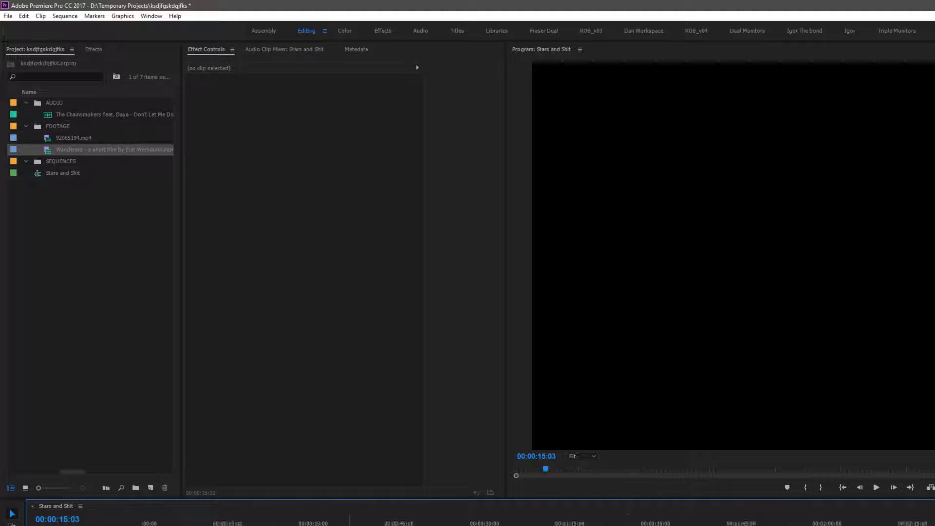
{"action": "key", "text": "minus"}
{"action": "mouse_move", "coordinate": [745, 525]}
{"action": "left_mouse_down"}
{"action": "mouse_move", "coordinate": [775, 525]}
{"action": "mouse_move", "coordinate": [731, 521]}
{"action": "mouse_move", "coordinate": [739, 522]}
{"action": "left_mouse_up"}
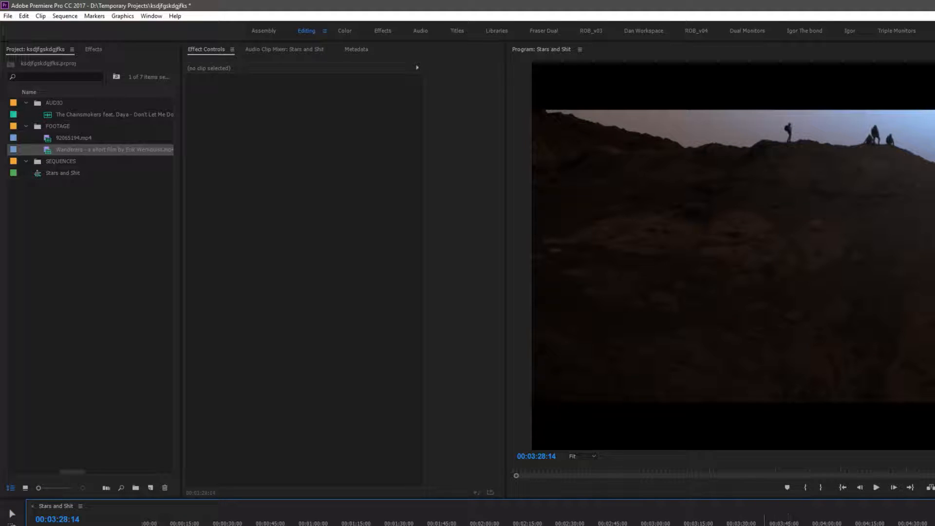
{"action": "left_click_drag", "start_coordinate": [740, 521], "coordinate": [754, 524]}
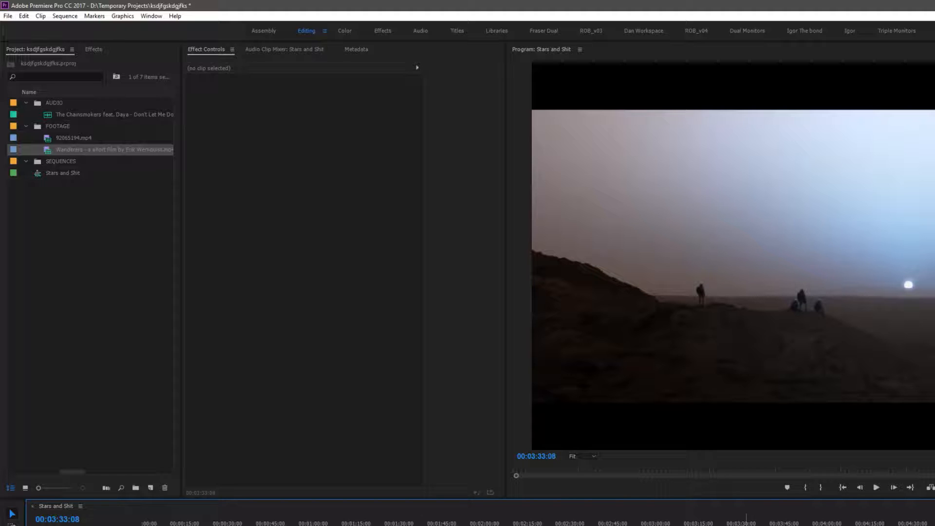
Zoom in on the sequence opening, step the playhead back and play the first 20 seconds
{"action": "left_click", "coordinate": [182, 523]}
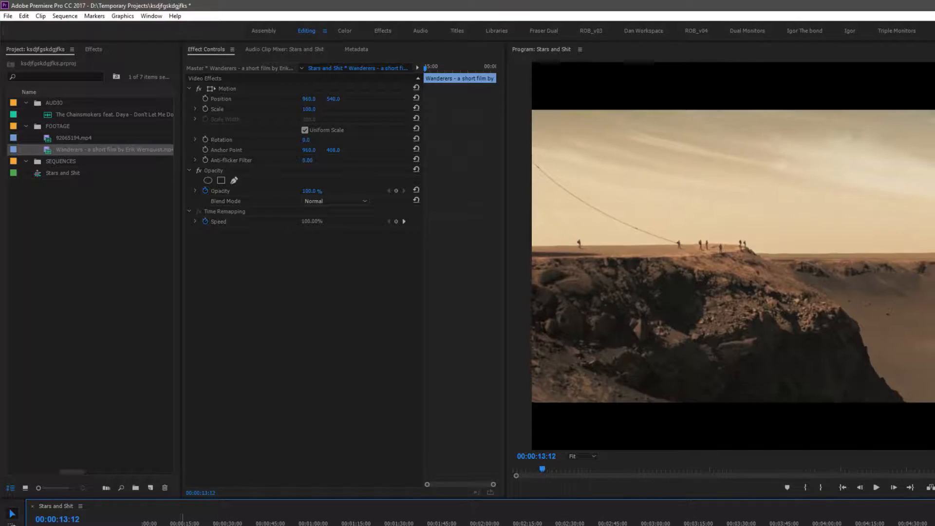
{"action": "key", "text": "equal"}
{"action": "key", "text": "equal"}
{"action": "key", "text": "equal"}
{"action": "key", "text": "equal"}
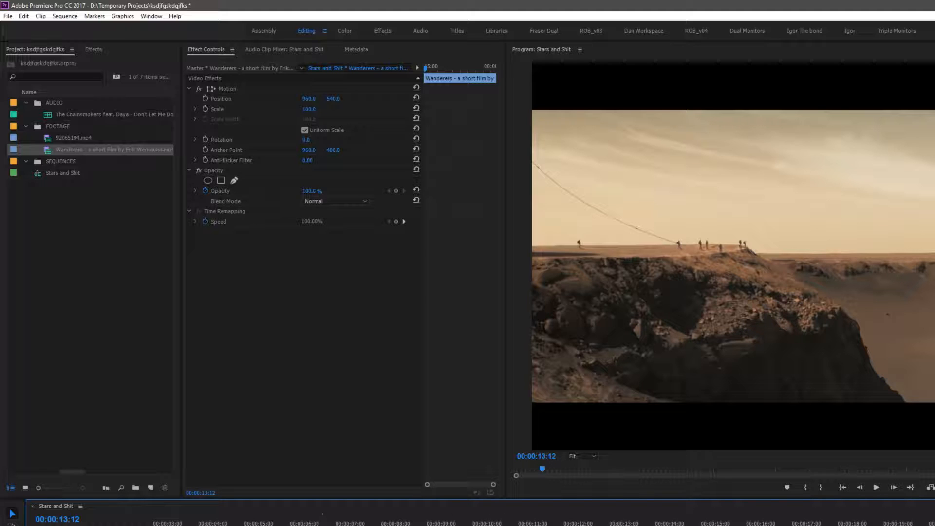
{"action": "left_click", "coordinate": [177, 522]}
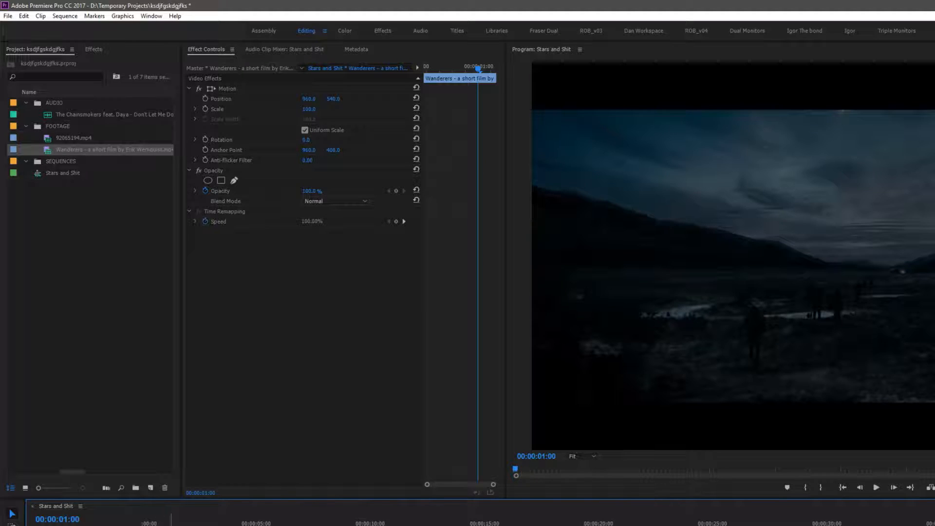
{"action": "key", "text": "Left"}
{"action": "key", "text": "Left"}
{"action": "key", "text": "Left"}
{"action": "key", "text": "Left"}
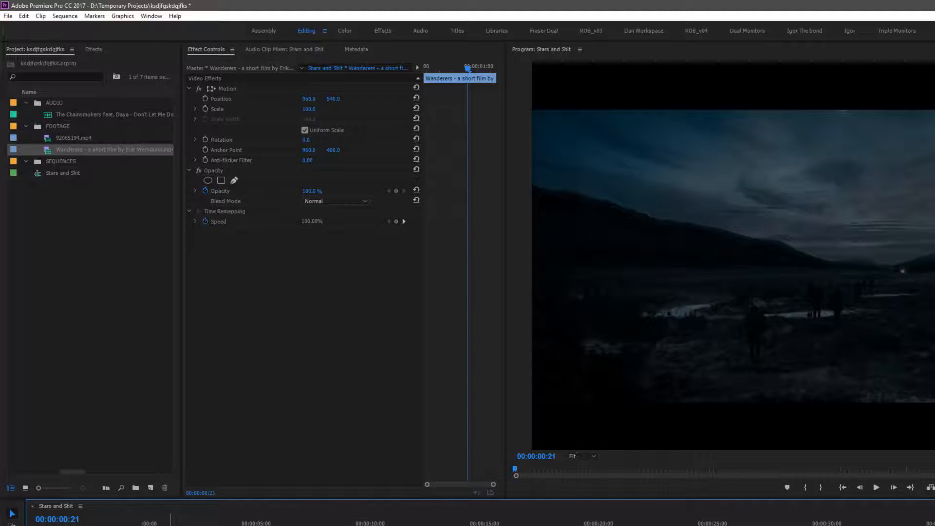
{"action": "key", "text": "space"}
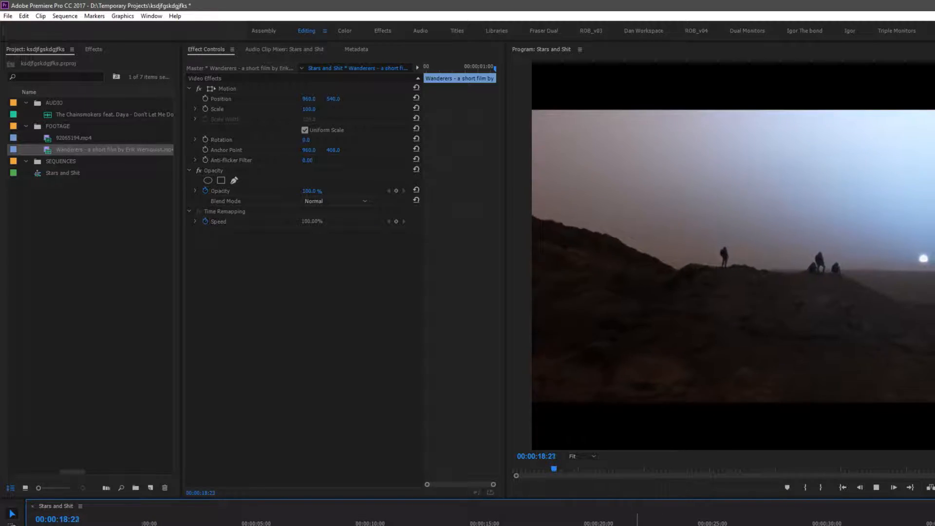
{"action": "key", "text": "space"}
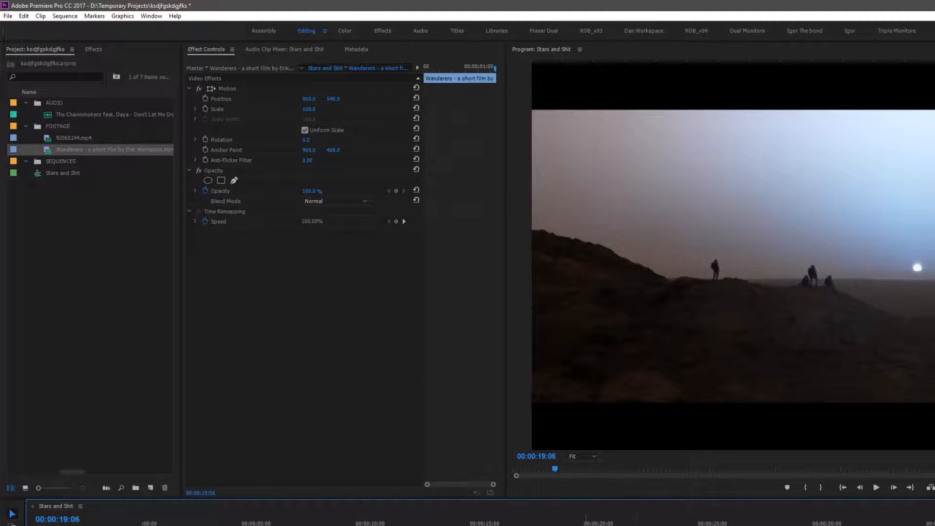
{"action": "key", "text": "j"}
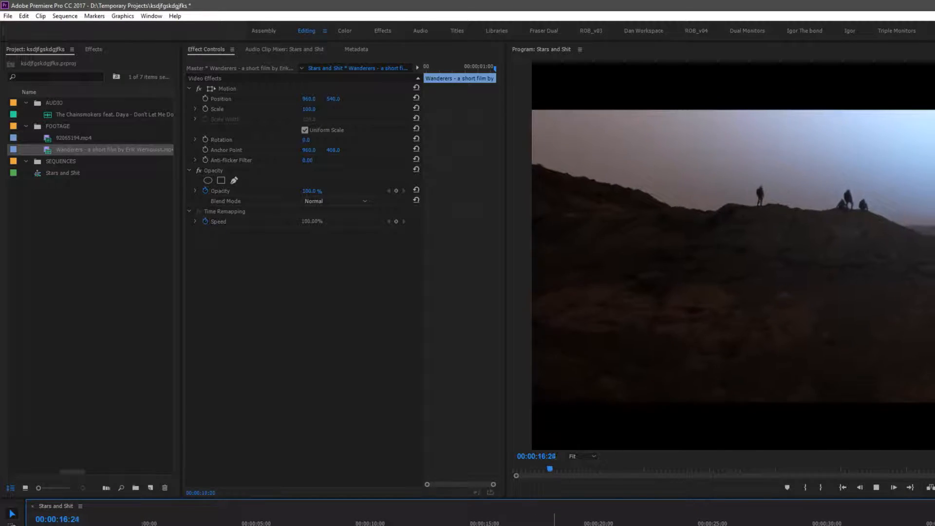
{"action": "key", "text": "l"}
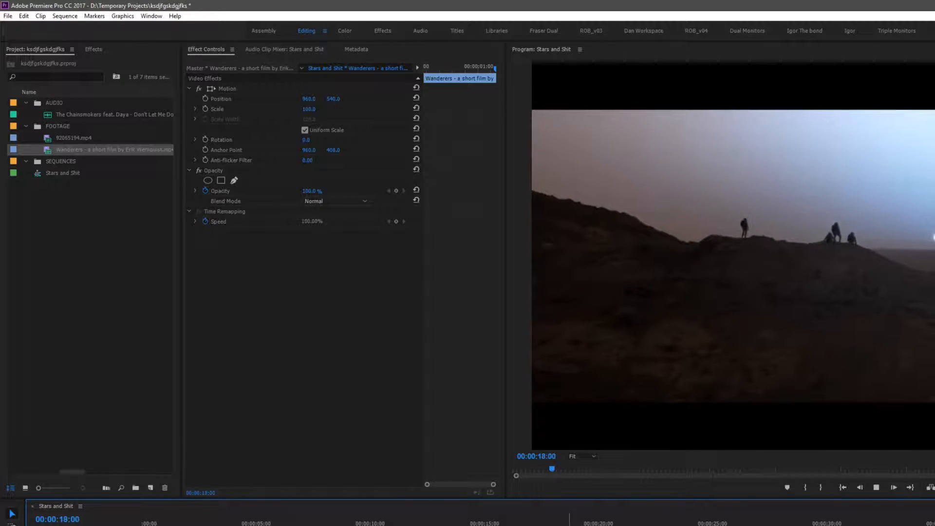
Select the clip segment around 00:00:18 on the timeline and delete it
{"action": "key", "text": "v"}
{"action": "left_click", "coordinate": [589, 525]}
{"action": "key", "text": "Delete"}
Unlink the audio and video of the 92065194.mp4 galaxy clip around 00:06:09, then select its audio
{"action": "left_click", "coordinate": [56, 139]}
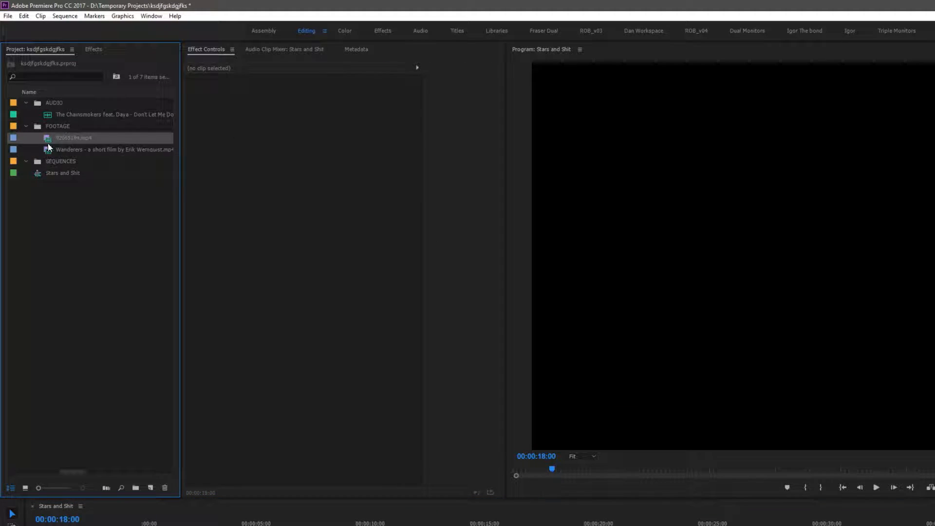
{"action": "key", "text": "minus"}
{"action": "key", "text": "minus"}
{"action": "key", "text": "minus"}
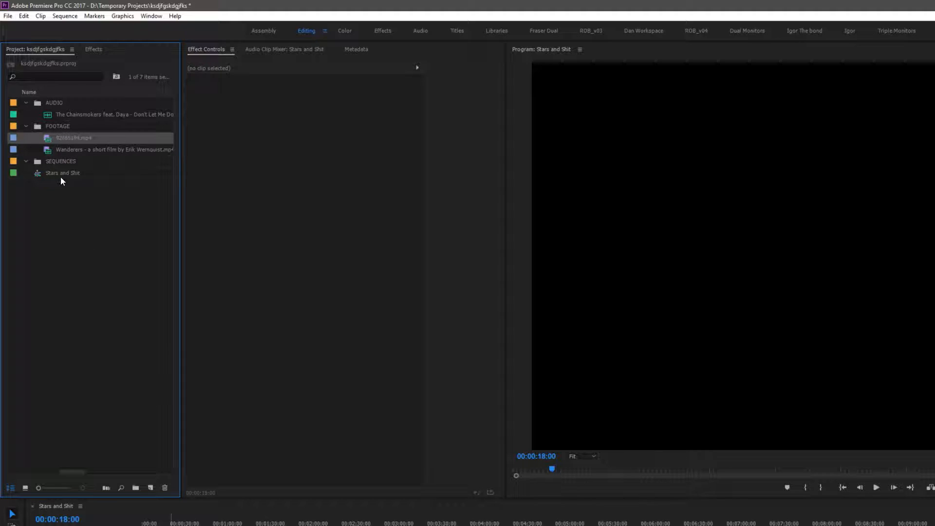
{"action": "left_click", "coordinate": [666, 523]}
{"action": "left_click_drag", "start_coordinate": [666, 524], "coordinate": [670, 525]}
{"action": "key", "text": "c"}
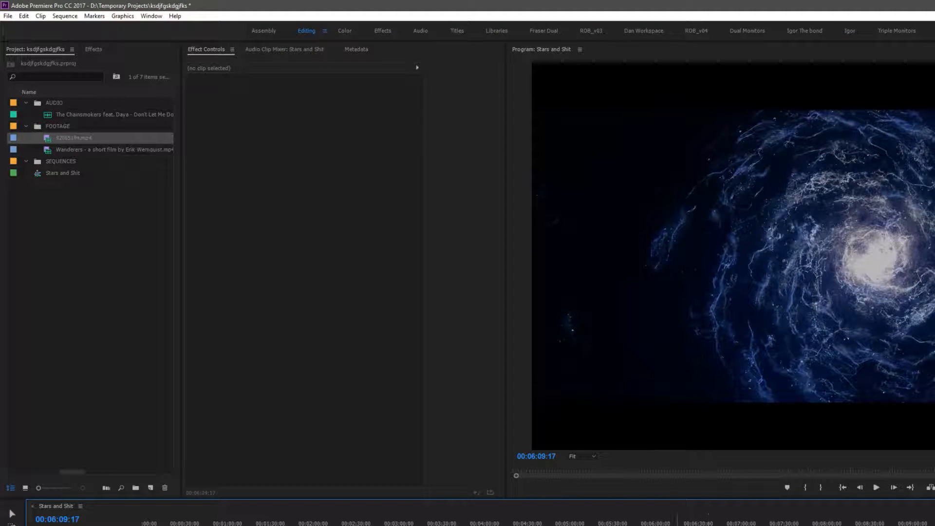
{"action": "right_click", "coordinate": [727, 525]}
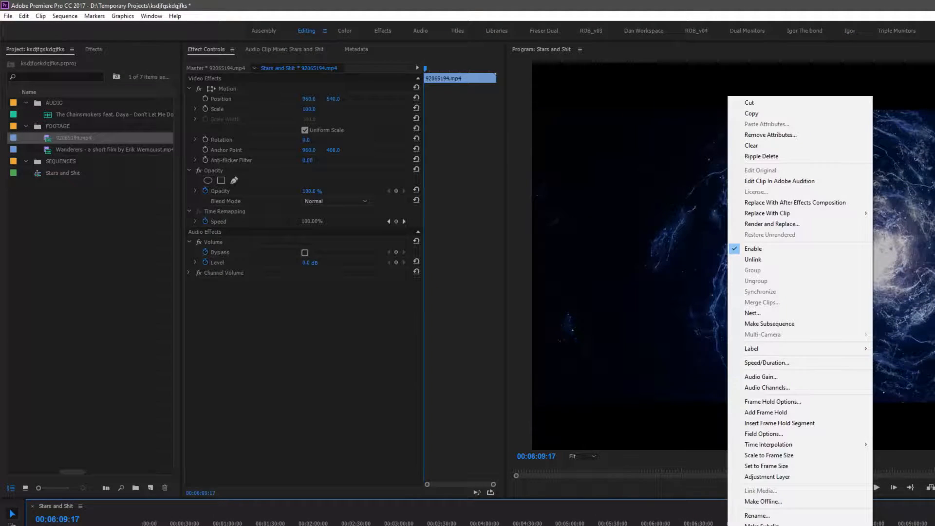
{"action": "left_click", "coordinate": [753, 262]}
{"action": "left_click", "coordinate": [731, 525]}
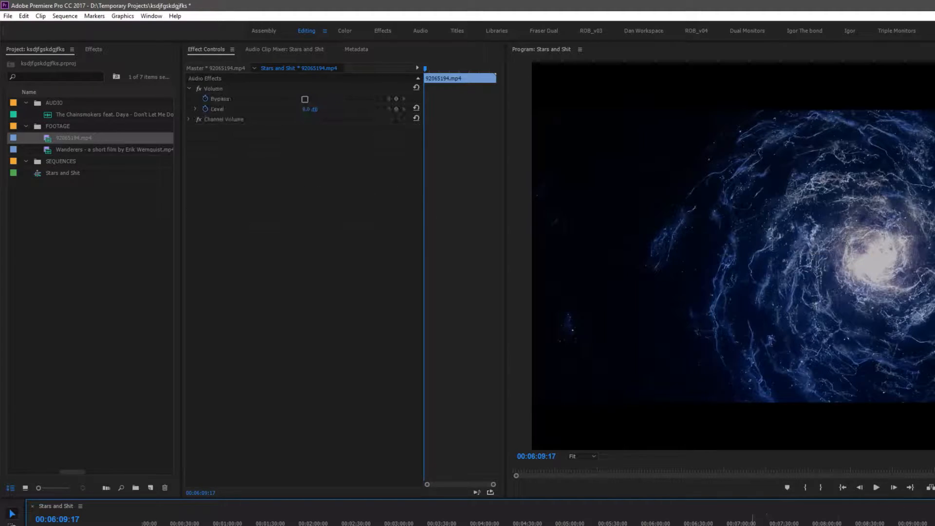
Delete the galaxy clip's unlinked audio and preview playback around 00:06:15
{"action": "key", "text": "Delete"}
{"action": "mouse_move", "coordinate": [670, 525]}
{"action": "left_mouse_down"}
{"action": "mouse_move", "coordinate": [686, 525]}
{"action": "mouse_move", "coordinate": [678, 525]}
{"action": "left_mouse_up"}
{"action": "key", "text": "space"}
{"action": "key", "text": "space"}
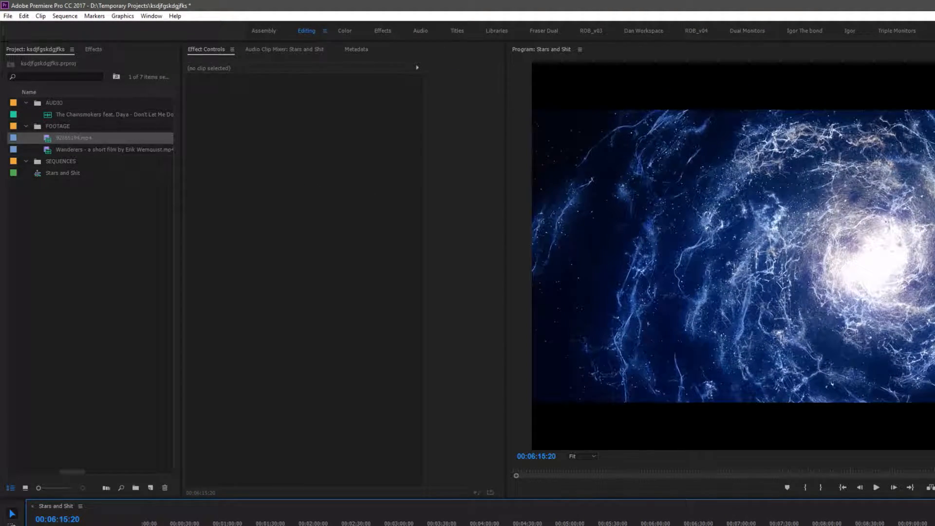
{"action": "key", "text": "Right"}
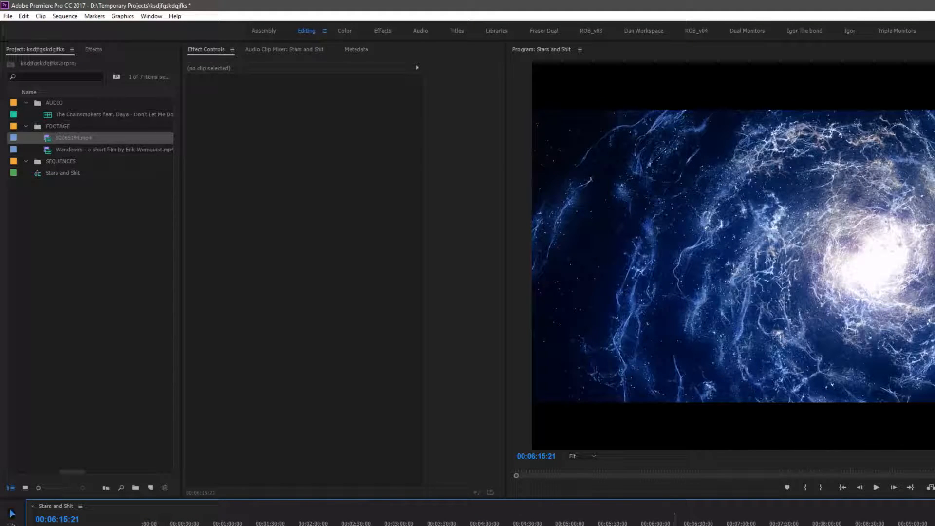
Return to the sequence opening, cut the galaxy clip near 00:00:21 and delete the excess segment
{"action": "left_click_drag", "start_coordinate": [676, 525], "coordinate": [170, 525]}
{"action": "key", "text": "space"}
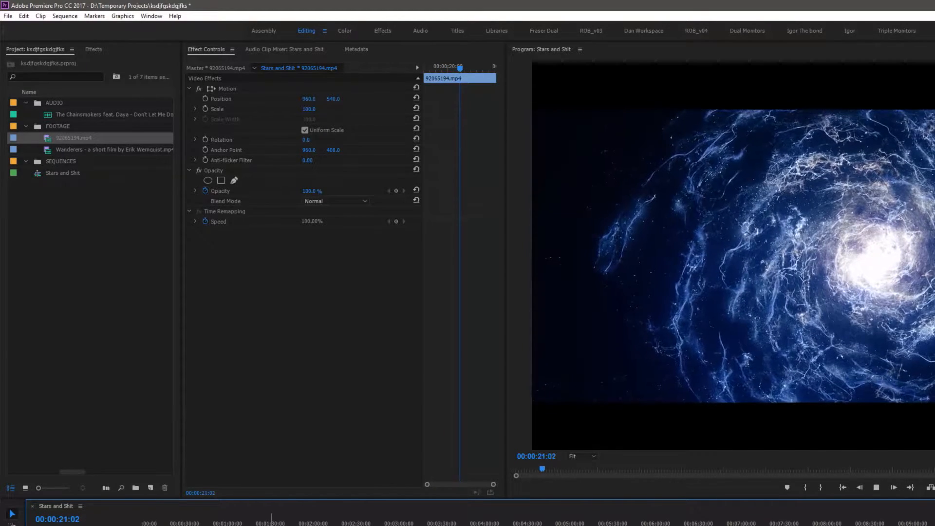
{"action": "key", "text": "equal"}
{"action": "key", "text": "equal"}
{"action": "key", "text": "equal"}
{"action": "key", "text": "space"}
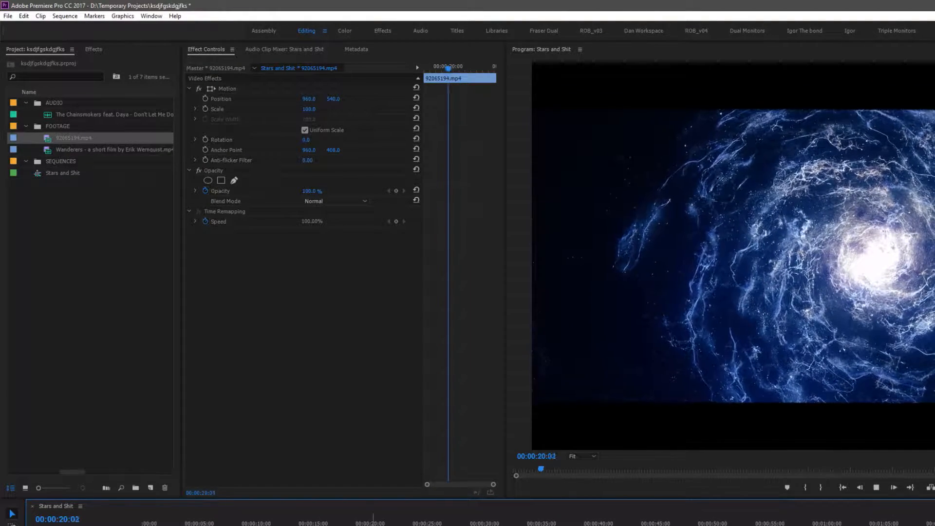
{"action": "key", "text": "c"}
{"action": "key", "text": "v"}
{"action": "key", "text": "Delete"}
{"action": "key", "text": "minus"}
{"action": "key", "text": "minus"}
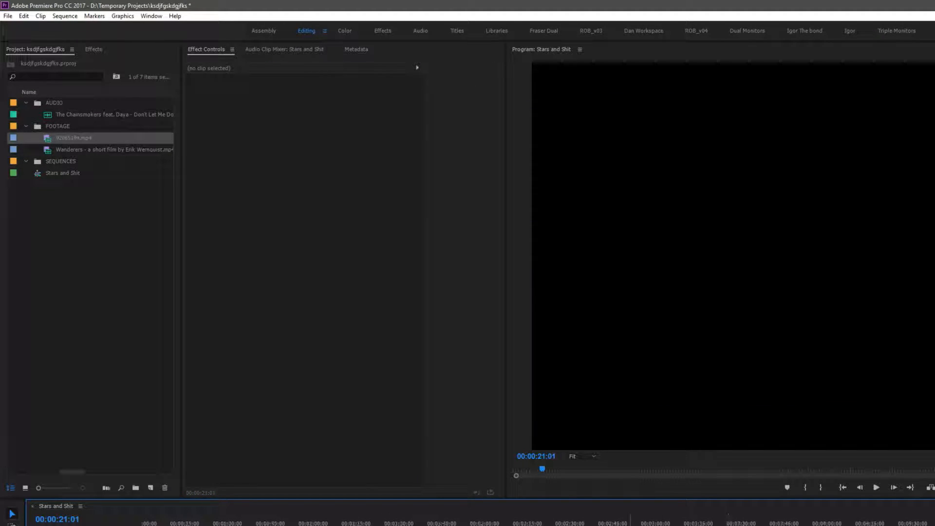
Preview the galaxy section around 00:06:27, then return to the opening and play from about 00:00:19
{"action": "left_click_drag", "start_coordinate": [696, 522], "coordinate": [695, 524]}
{"action": "key", "text": "space"}
{"action": "key", "text": "space"}
{"action": "key", "text": "c"}
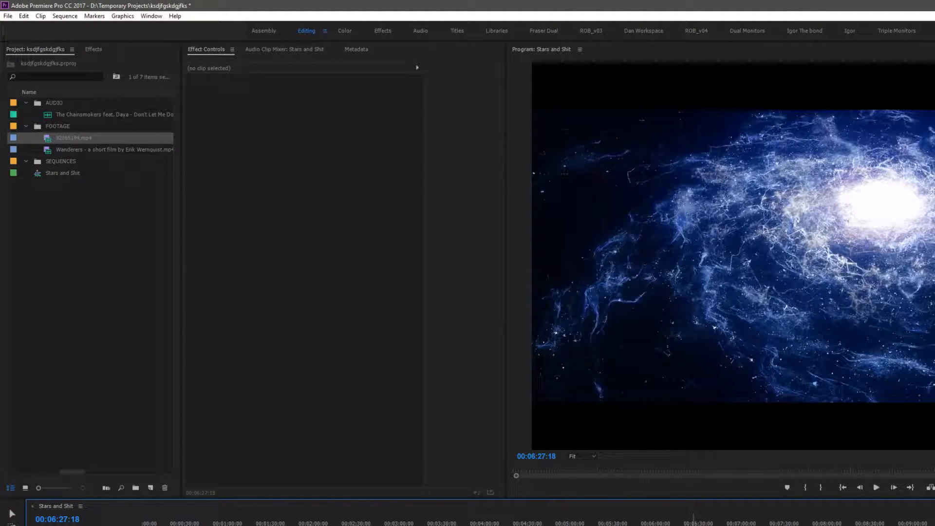
{"action": "key", "text": "v"}
{"action": "left_click_drag", "start_coordinate": [675, 525], "coordinate": [171, 525]}
{"action": "left_click", "coordinate": [167, 525]}
{"action": "key", "text": "equal"}
{"action": "key", "text": "space"}
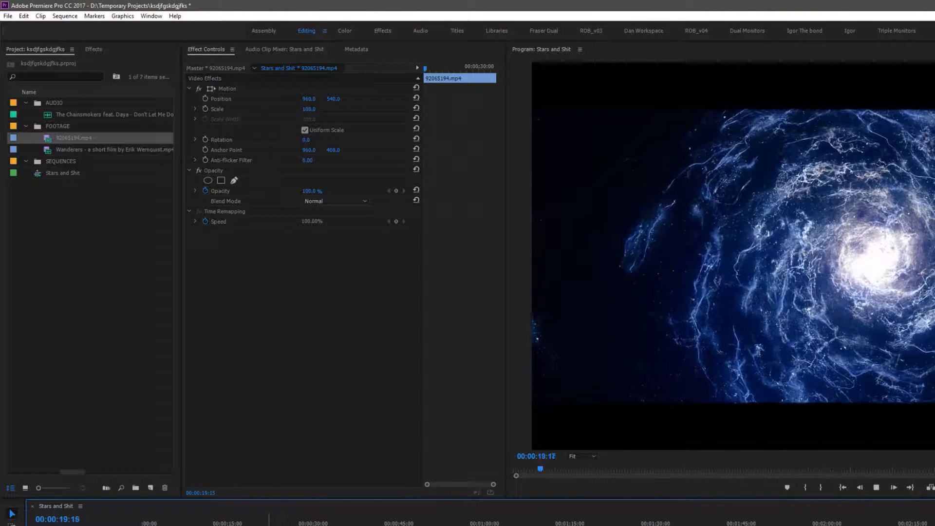
{"action": "key", "text": "space"}
Zoom into the timeline and step frame by frame around 00:00:21 to find the cut point
{"action": "key", "text": "equal"}
{"action": "key", "text": "equal"}
{"action": "key", "text": "equal"}
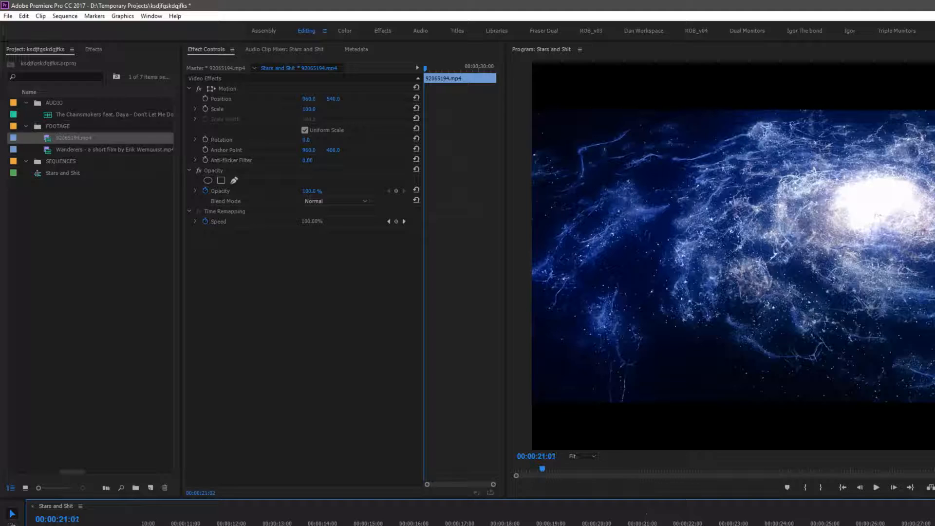
{"action": "key", "text": "space"}
{"action": "key", "text": "space"}
{"action": "key", "text": "Right"}
{"action": "key", "text": "Right"}
{"action": "key", "text": "Right"}
{"action": "key", "text": "Right"}
{"action": "key", "text": "Right"}
{"action": "key", "text": "Right"}
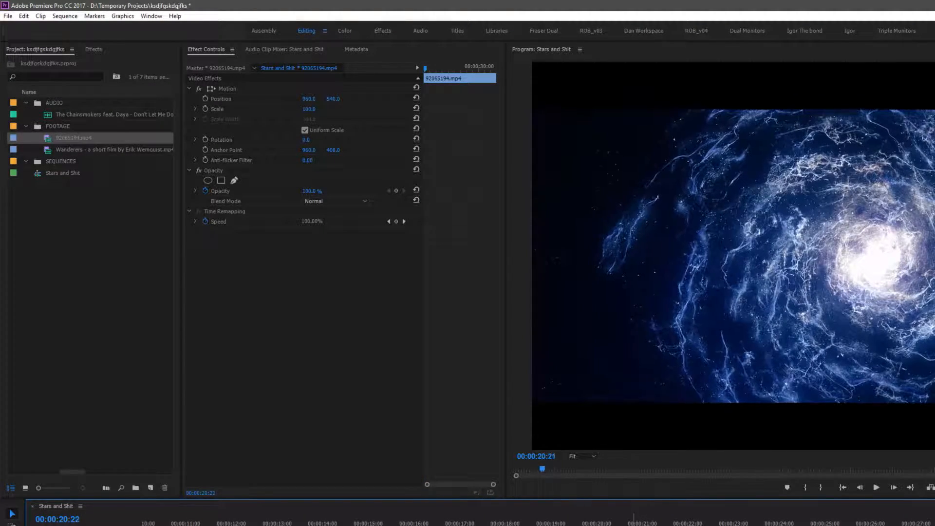
{"action": "key", "text": "Right"}
{"action": "key", "text": "Right"}
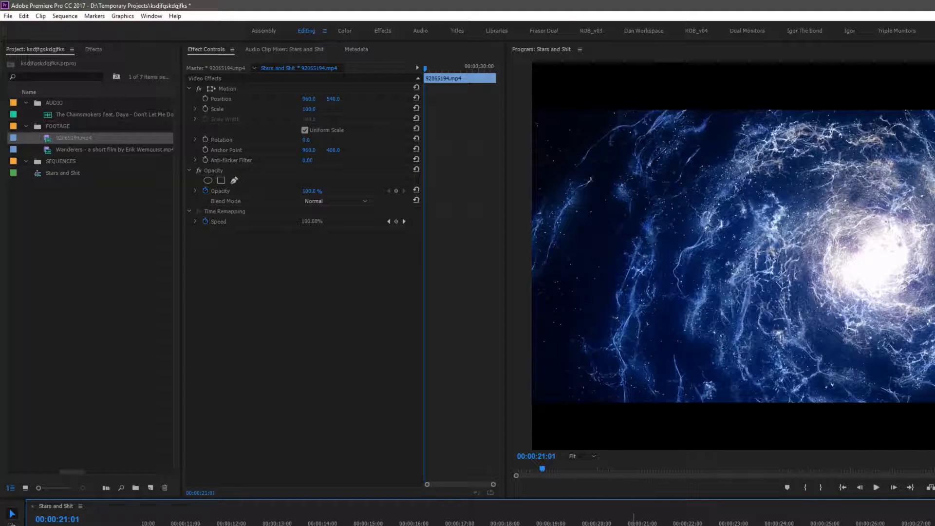
{"action": "key", "text": "equal"}
{"action": "key", "text": "equal"}
{"action": "key", "text": "equal"}
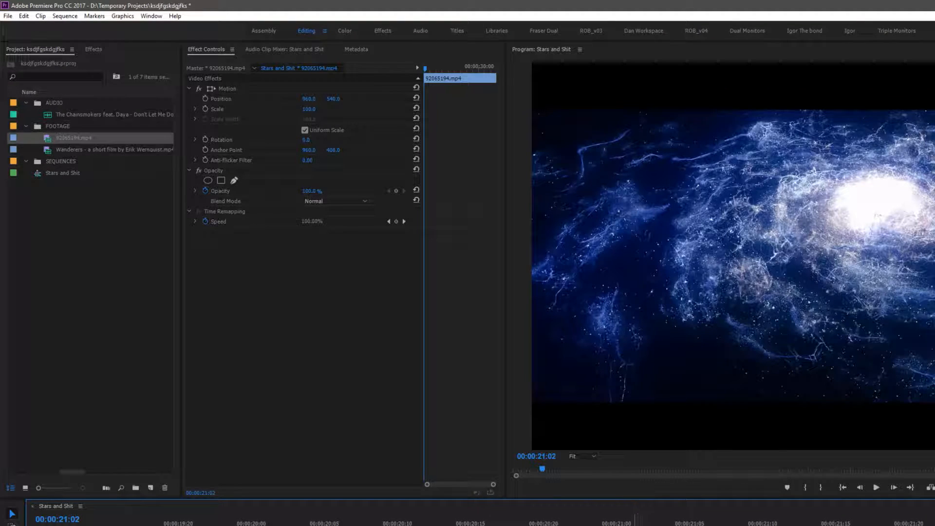
Scrub back and play the opening section between about 00:00:20 and 00:00:22 again
{"action": "left_click_drag", "start_coordinate": [700, 519], "coordinate": [489, 519]}
{"action": "key", "text": "minus"}
{"action": "key", "text": "minus"}
{"action": "key", "text": "minus"}
{"action": "key", "text": "minus"}
{"action": "key", "text": "space"}
{"action": "key", "text": "space"}
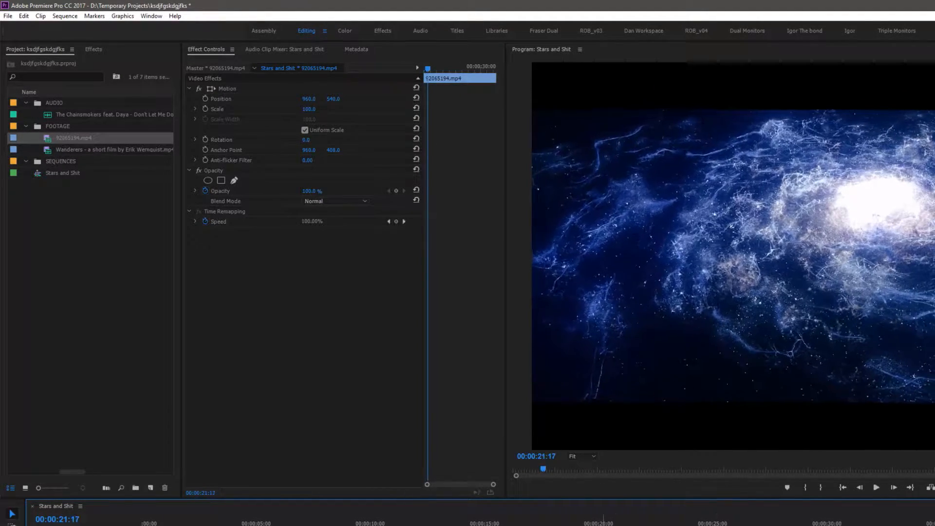
{"action": "left_click", "coordinate": [567, 521]}
{"action": "key", "text": "space"}
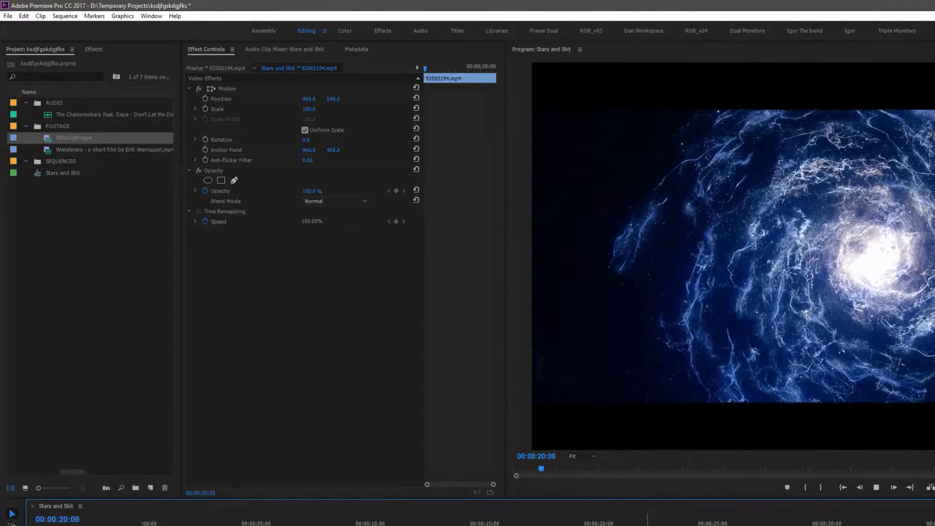
{"action": "key", "text": "space"}
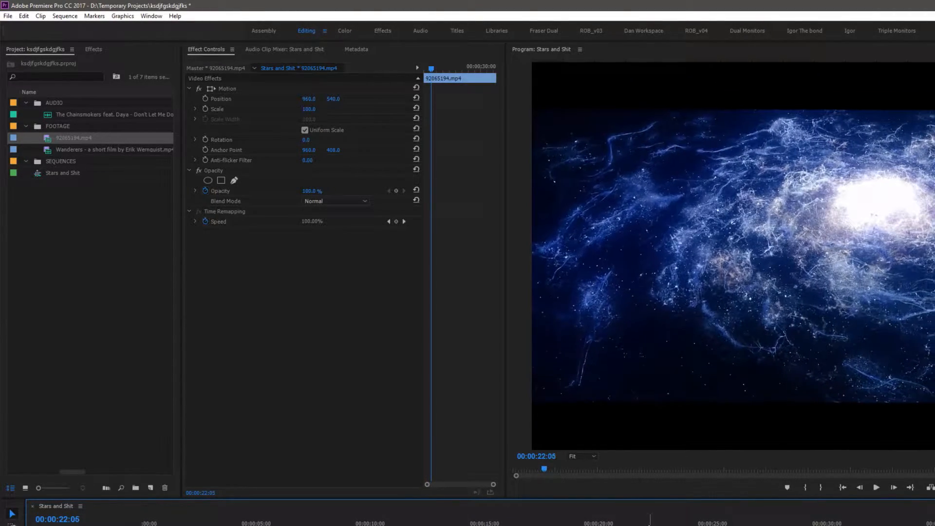
Review frames around 00:00:20:21, then select the unwanted galaxy segment there and delete it
{"action": "left_click", "coordinate": [616, 521]}
{"action": "key", "text": "equal"}
{"action": "key", "text": "equal"}
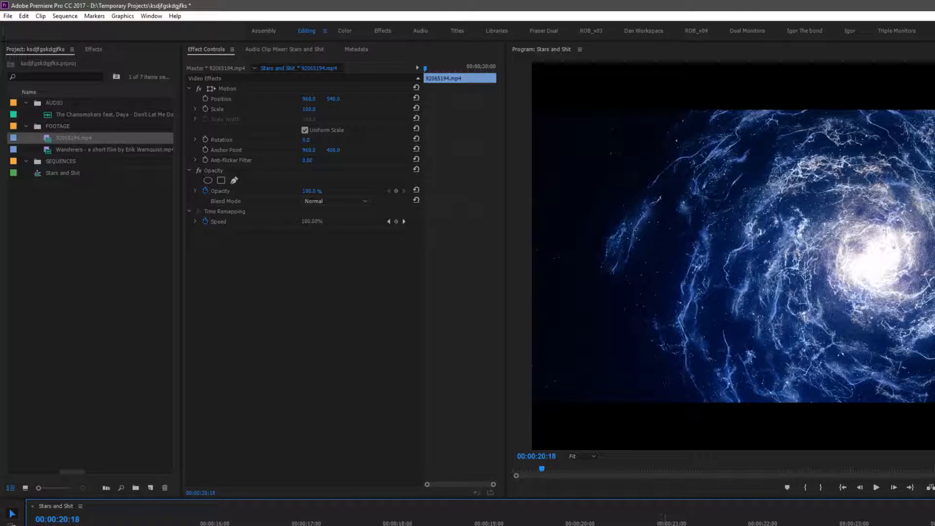
{"action": "left_click", "coordinate": [665, 522]}
{"action": "mouse_move", "coordinate": [671, 525]}
{"action": "left_mouse_down"}
{"action": "mouse_move", "coordinate": [701, 525]}
{"action": "mouse_move", "coordinate": [668, 525]}
{"action": "left_mouse_up"}
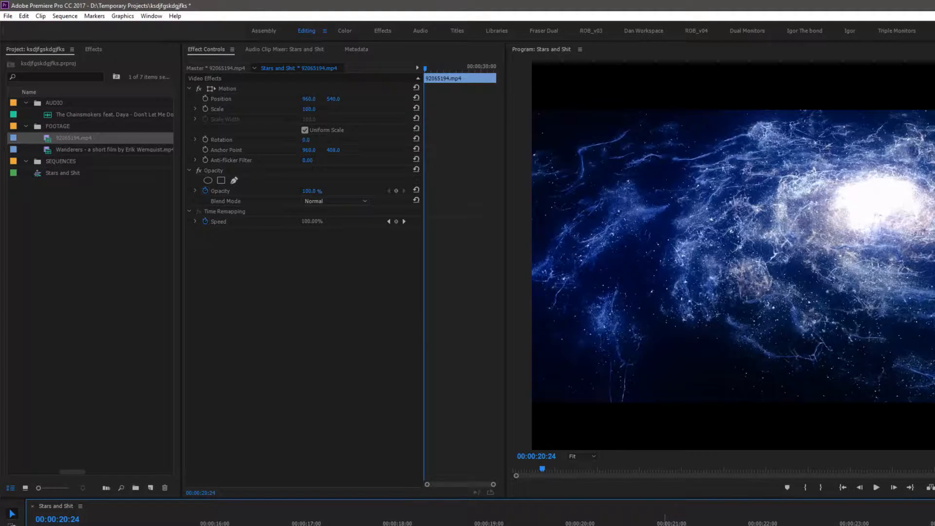
{"action": "key", "text": "Left"}
{"action": "key", "text": "Left"}
{"action": "key", "text": "Left"}
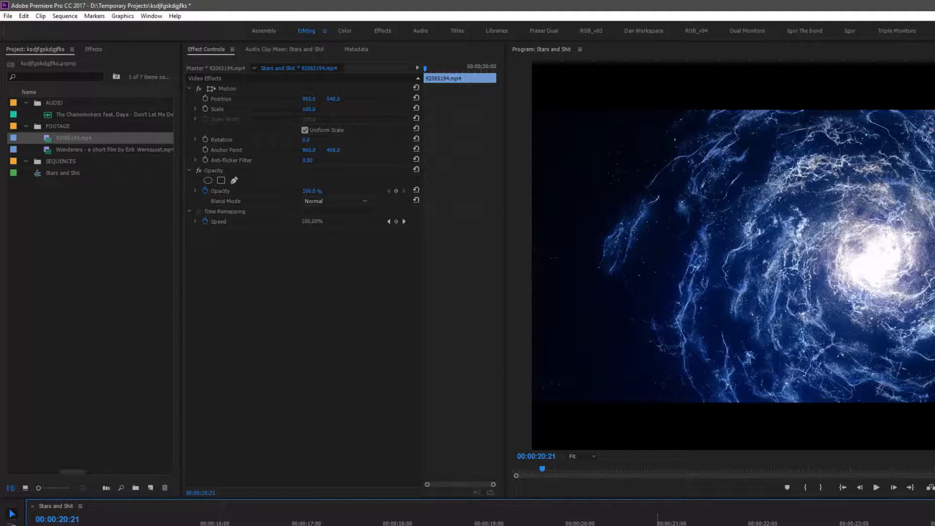
{"action": "key", "text": "backslash"}
{"action": "key", "text": "space"}
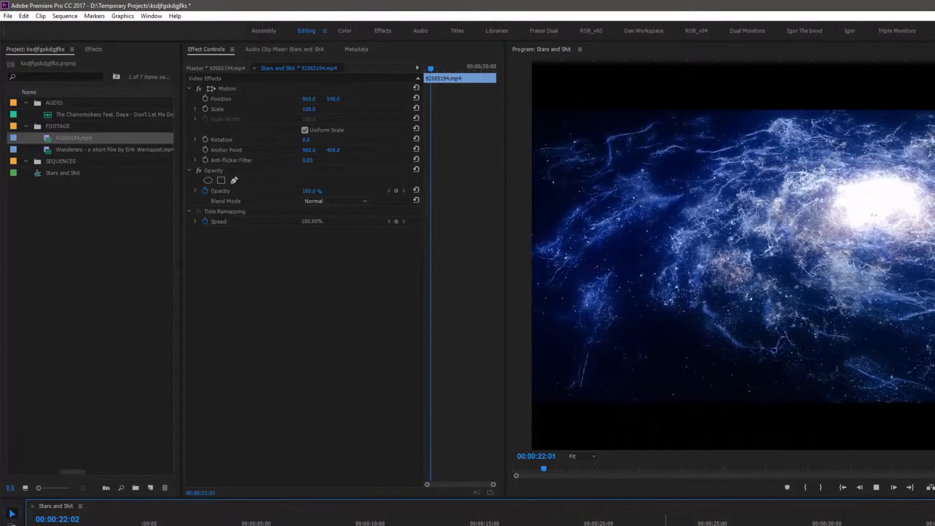
{"action": "key", "text": "space"}
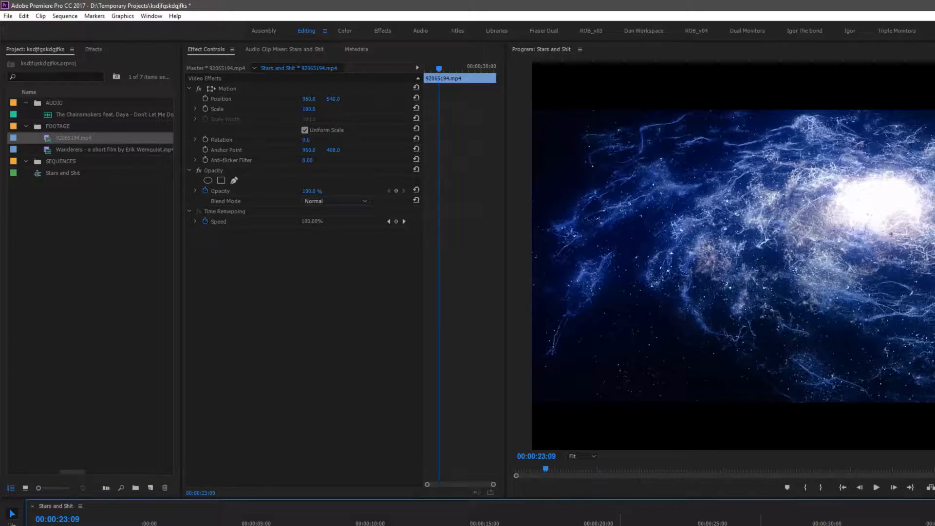
{"action": "key", "text": "j"}
{"action": "key", "text": "l"}
{"action": "key", "text": "k"}
{"action": "key", "text": "v"}
{"action": "key", "text": "Delete"}
Zoom out and scrub between the later galaxy section near 00:06:35 and the sequence opening
{"action": "key", "text": "minus"}
{"action": "key", "text": "minus"}
{"action": "key", "text": "minus"}
{"action": "mouse_move", "coordinate": [786, 524]}
{"action": "left_mouse_down"}
{"action": "mouse_move", "coordinate": [851, 524]}
{"action": "mouse_move", "coordinate": [779, 524]}
{"action": "left_mouse_up"}
{"action": "key", "text": "minus"}
{"action": "key", "text": "minus"}
{"action": "left_click", "coordinate": [507, 524]}
{"action": "key", "text": "equal"}
{"action": "key", "text": "equal"}
{"action": "left_click_drag", "start_coordinate": [647, 524], "coordinate": [615, 524]}
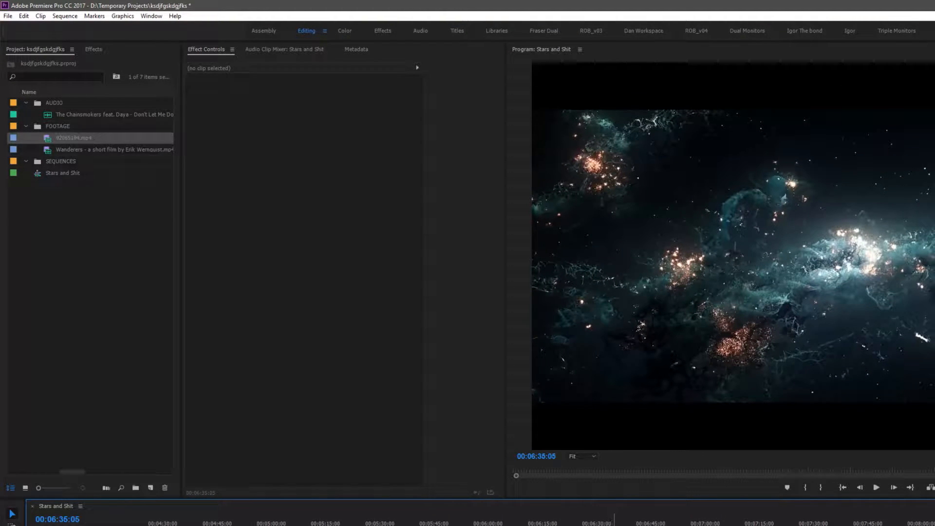
{"action": "left_click_drag", "start_coordinate": [614, 524], "coordinate": [640, 524]}
{"action": "left_click", "coordinate": [621, 525]}
{"action": "key", "text": "minus"}
{"action": "key", "text": "minus"}
{"action": "left_click_drag", "start_coordinate": [504, 525], "coordinate": [163, 525]}
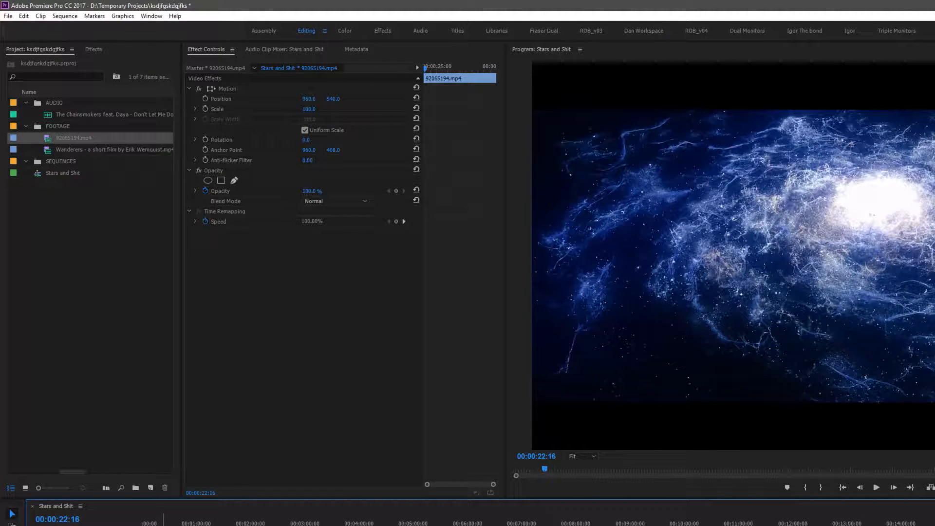
Razor-cut the galaxy clip near 00:00:25 and delete the segments following the cut
{"action": "key", "text": "equal"}
{"action": "key", "text": "equal"}
{"action": "key", "text": "space"}
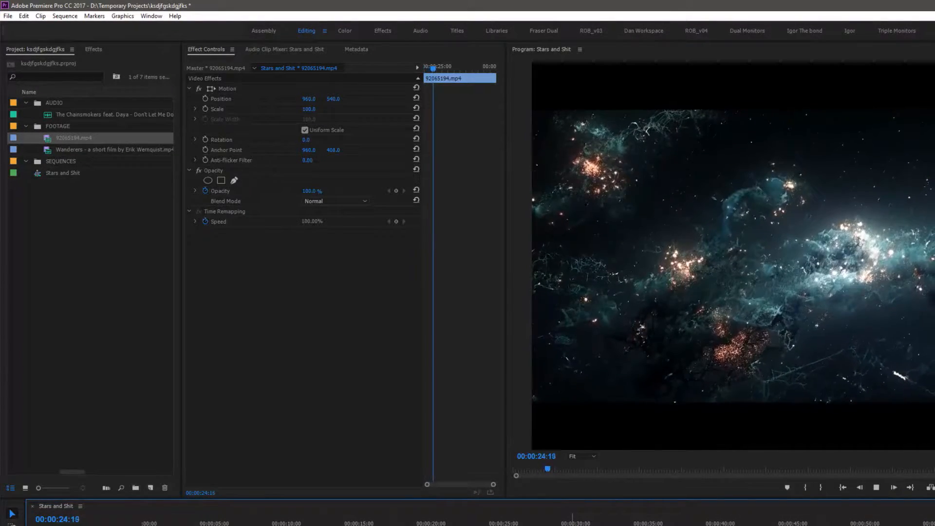
{"action": "key", "text": "space"}
{"action": "key", "text": "c"}
{"action": "left_click", "coordinate": [508, 525]}
{"action": "key", "text": "v"}
{"action": "left_click", "coordinate": [524, 525]}
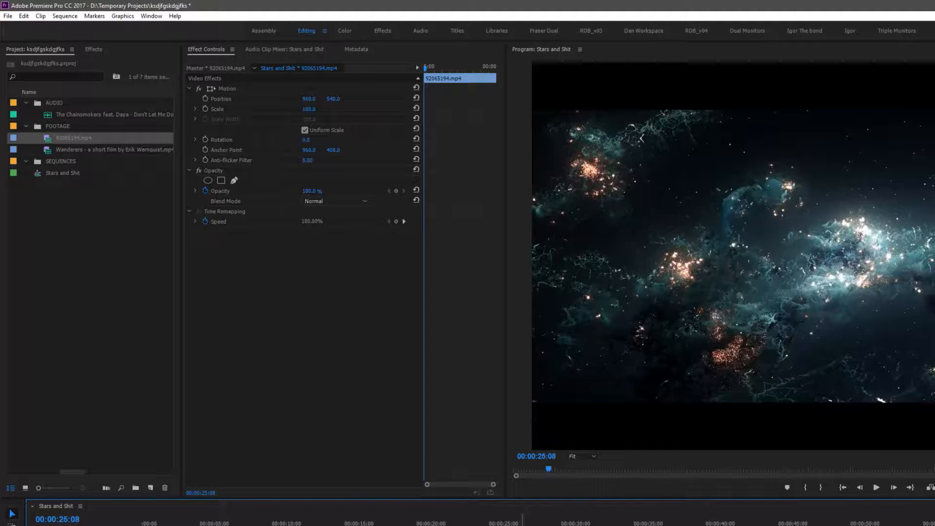
{"action": "key", "text": "Delete"}
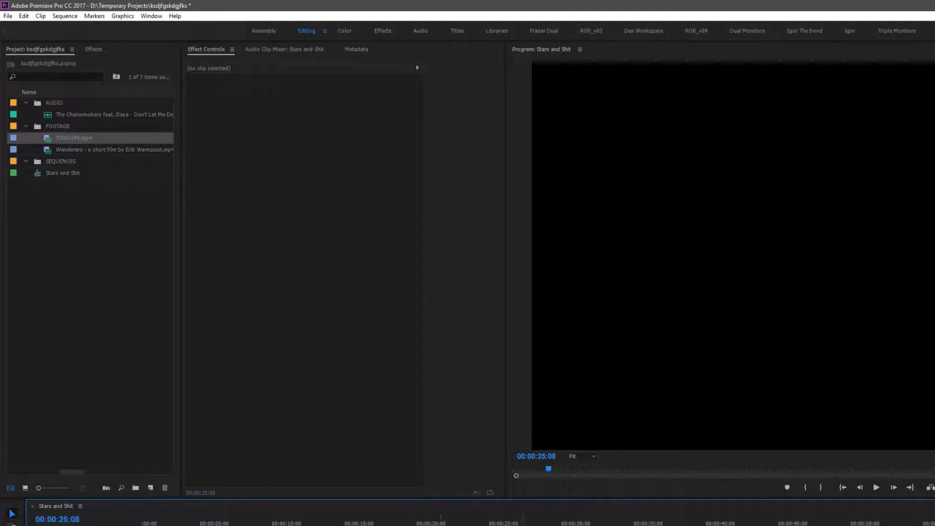
{"action": "left_click", "coordinate": [365, 525]}
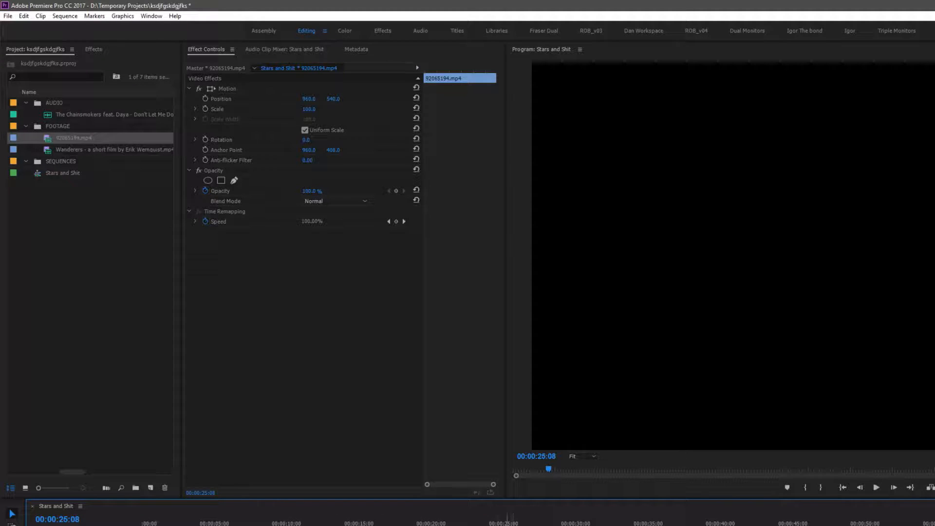
{"action": "key", "text": "Delete"}
Move to the later galaxy section and split the clip with the Razor around 00:06:44
{"action": "key", "text": "minus"}
{"action": "key", "text": "minus"}
{"action": "mouse_move", "coordinate": [913, 522]}
{"action": "left_mouse_down"}
{"action": "mouse_move", "coordinate": [934, 524]}
{"action": "mouse_move", "coordinate": [914, 522]}
{"action": "mouse_move", "coordinate": [925, 523]}
{"action": "left_mouse_up"}
{"action": "key", "text": "minus"}
{"action": "key", "text": "minus"}
{"action": "left_click", "coordinate": [509, 525]}
{"action": "key", "text": "equal"}
{"action": "key", "text": "equal"}
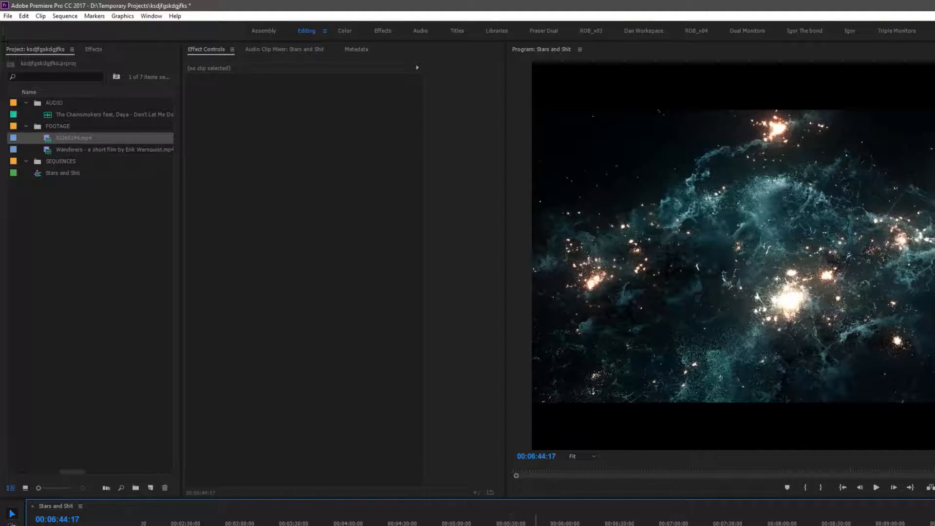
{"action": "left_click", "coordinate": [651, 525]}
{"action": "mouse_move", "coordinate": [651, 525]}
{"action": "left_mouse_down"}
{"action": "mouse_move", "coordinate": [629, 524]}
{"action": "mouse_move", "coordinate": [654, 525]}
{"action": "left_mouse_up"}
{"action": "key", "text": "c"}
{"action": "left_click", "coordinate": [654, 525]}
{"action": "key", "text": "v"}
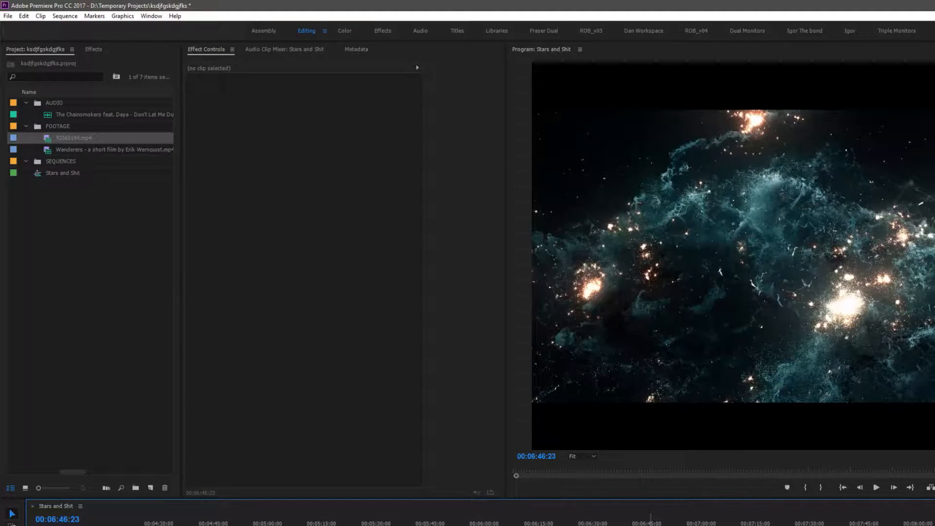
Select the later galaxy clip, then return to the opening and play from around 00:00:24
{"action": "left_click", "coordinate": [652, 525]}
{"action": "key", "text": "minus"}
{"action": "left_click_drag", "start_coordinate": [649, 525], "coordinate": [545, 525]}
{"action": "key", "text": "minus"}
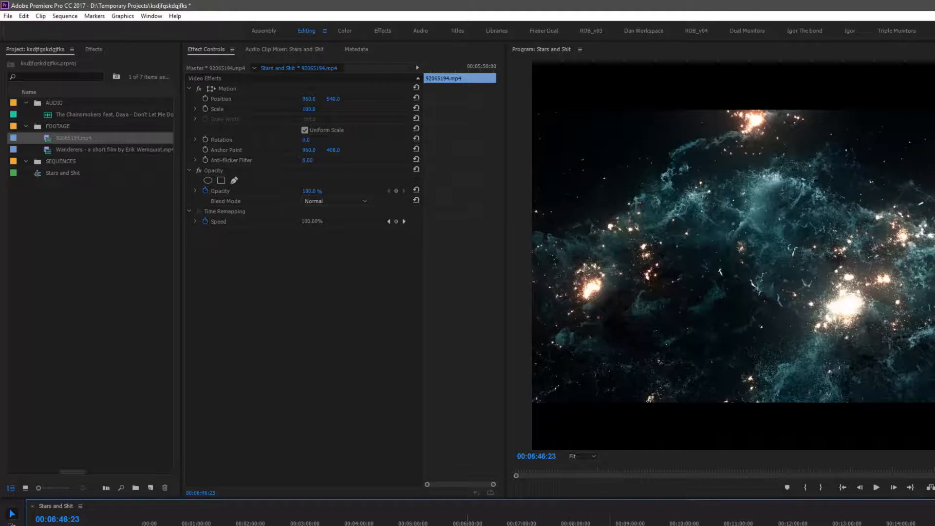
{"action": "left_click_drag", "start_coordinate": [459, 525], "coordinate": [173, 525]}
{"action": "left_click", "coordinate": [164, 525]}
{"action": "key", "text": "equal"}
{"action": "key", "text": "equal"}
{"action": "key", "text": "equal"}
{"action": "key", "text": "equal"}
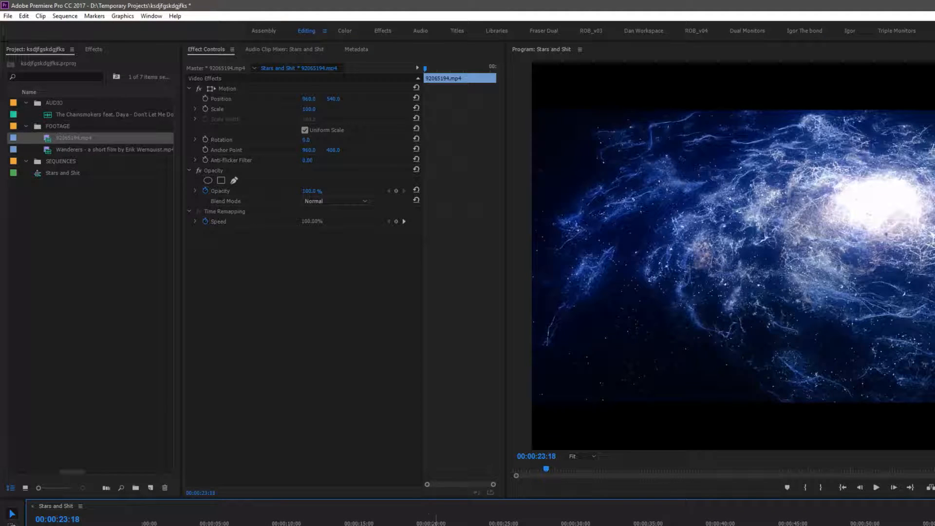
{"action": "left_click_drag", "start_coordinate": [635, 525], "coordinate": [575, 525]}
{"action": "left_click", "coordinate": [476, 524]}
{"action": "key", "text": "space"}
{"action": "key", "text": "space"}
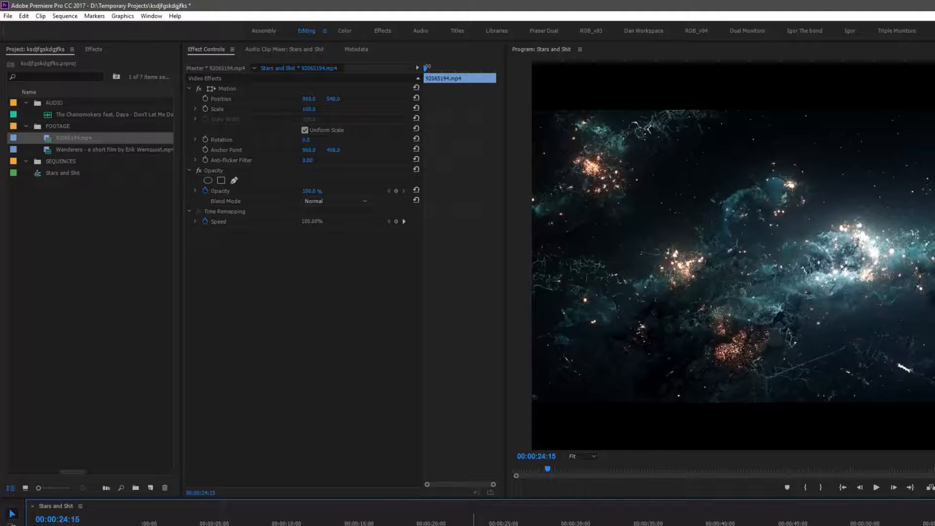
Play back the opening from several points between about 00:00:25 and 00:00:35 to check the edit
{"action": "key", "text": "j"}
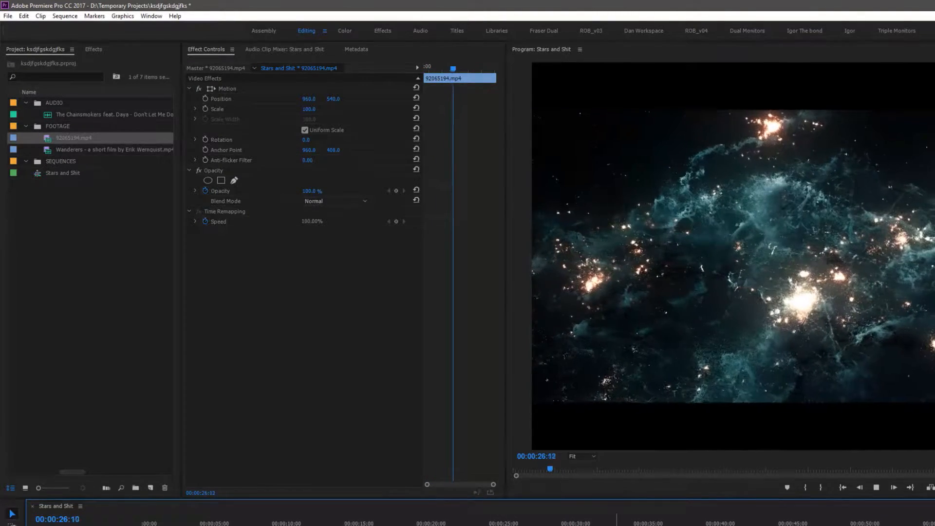
{"action": "key", "text": "space"}
{"action": "key", "text": "minus"}
{"action": "key", "text": "minus"}
{"action": "key", "text": "equal"}
{"action": "key", "text": "space"}
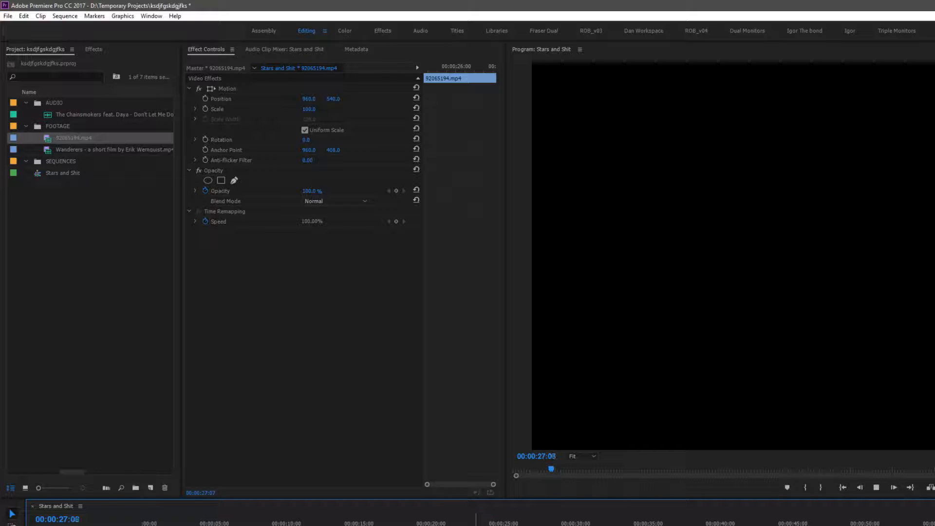
{"action": "left_click", "coordinate": [518, 523]}
{"action": "key", "text": "space"}
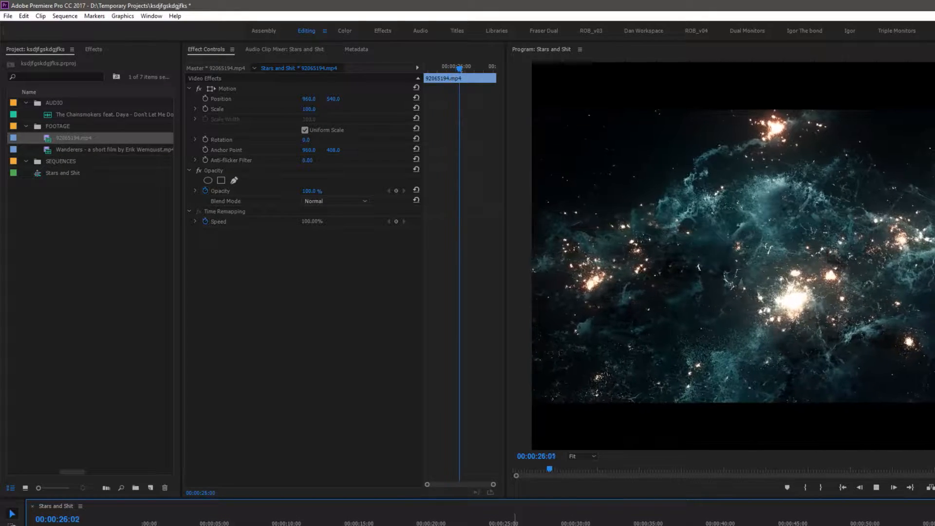
{"action": "key", "text": "space"}
{"action": "key", "text": "c"}
{"action": "key", "text": "v"}
{"action": "left_click", "coordinate": [726, 524]}
{"action": "key", "text": "space"}
{"action": "left_click", "coordinate": [683, 524]}
{"action": "key", "text": "space"}
{"action": "left_click", "coordinate": [656, 523]}
{"action": "key", "text": "space"}
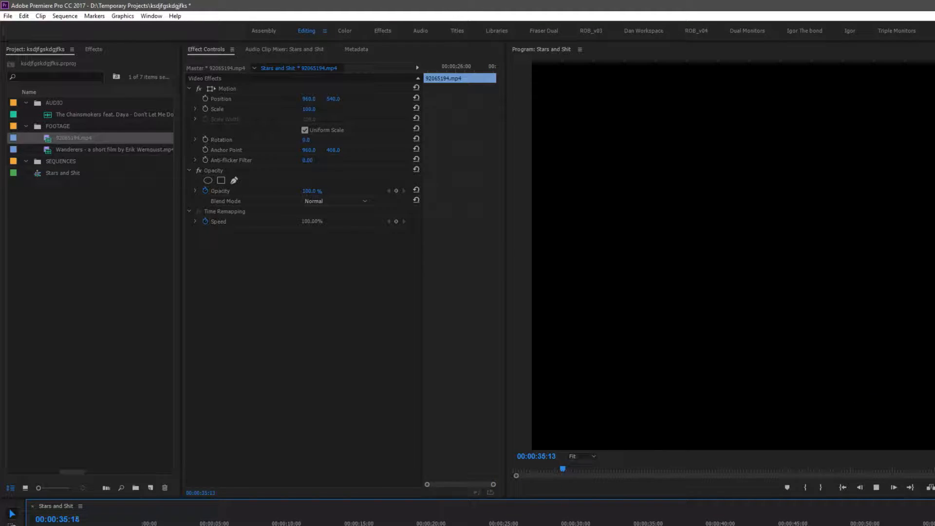
{"action": "left_click", "coordinate": [509, 523]}
{"action": "key", "text": "space"}
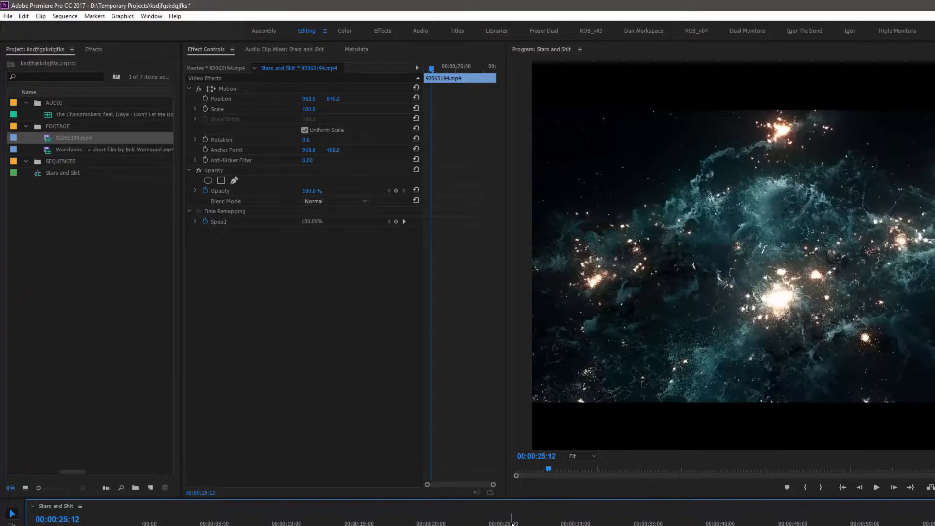
Zoom the timeline out and play the Wanderers section around 00:01:07 to review it
{"action": "key", "text": "space"}
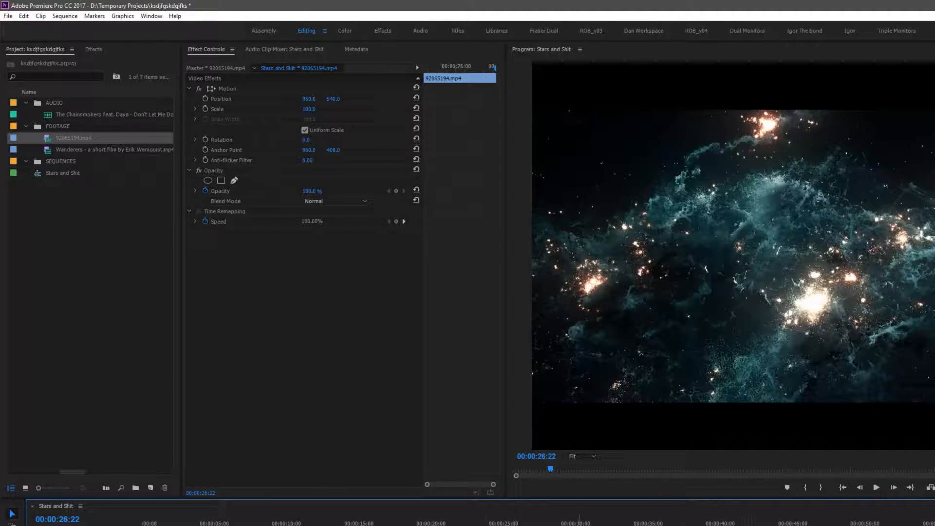
{"action": "left_click", "coordinate": [581, 525]}
{"action": "key", "text": "minus"}
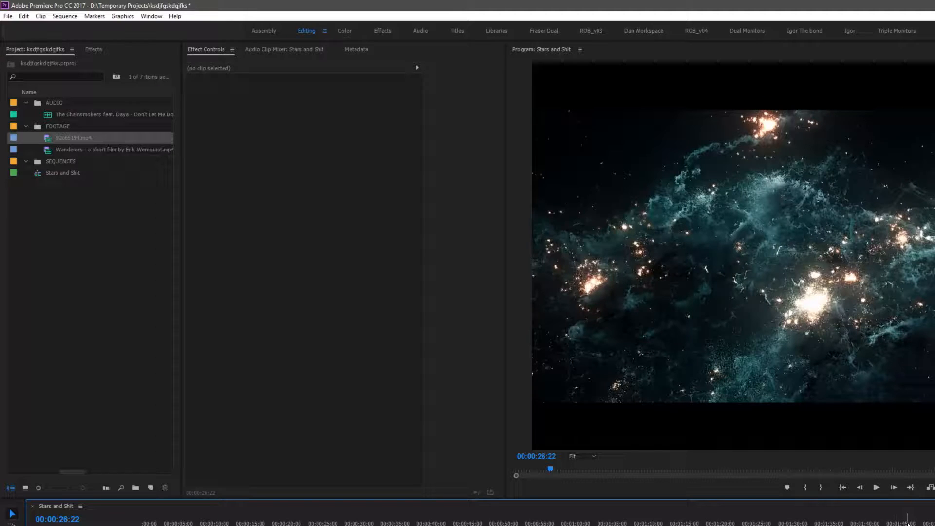
{"action": "key", "text": "minus"}
{"action": "key", "text": "minus"}
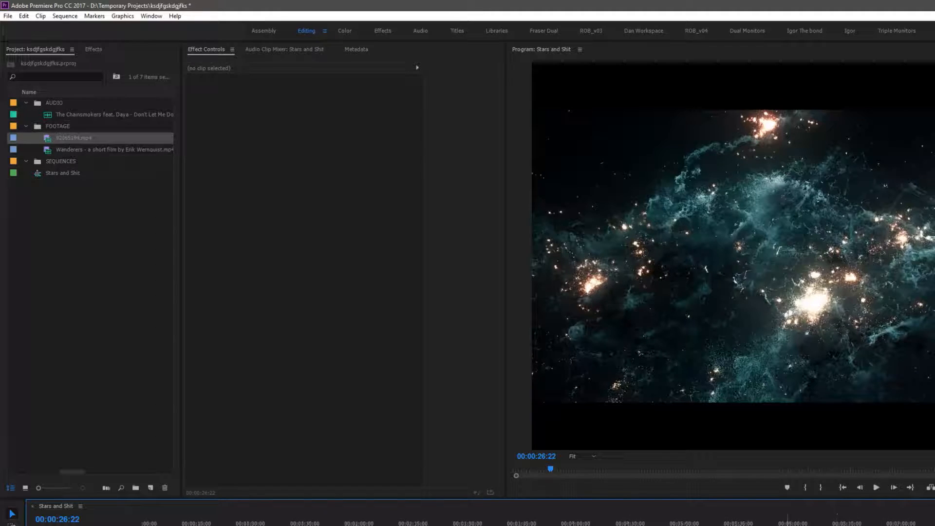
{"action": "left_click_drag", "start_coordinate": [536, 525], "coordinate": [550, 525]}
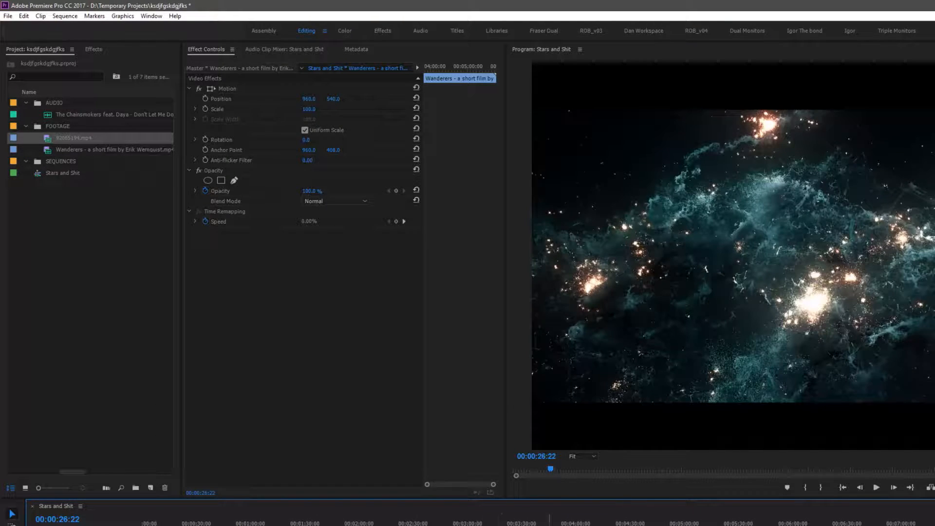
{"action": "left_click", "coordinate": [297, 525]}
{"action": "left_click_drag", "start_coordinate": [615, 525], "coordinate": [252, 525]}
{"action": "left_click_drag", "start_coordinate": [402, 525], "coordinate": [289, 525]}
{"action": "key", "text": "equal"}
{"action": "key", "text": "equal"}
{"action": "left_click", "coordinate": [331, 525]}
{"action": "key", "text": "space"}
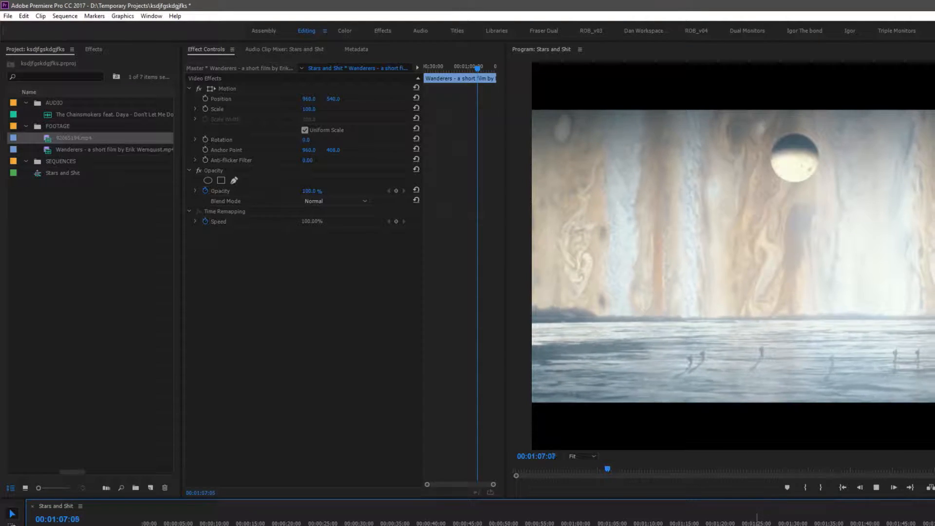
{"action": "key", "text": "space"}
{"action": "key", "text": "equal"}
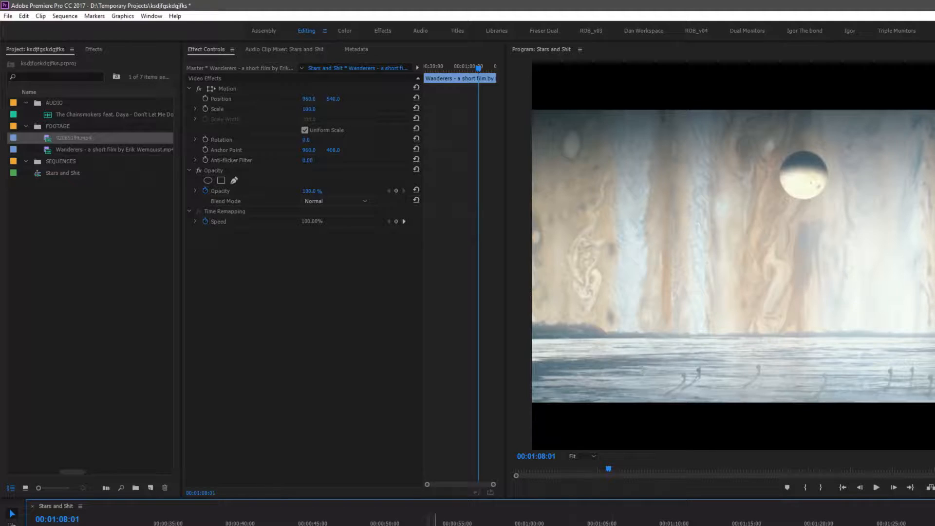
Select the music clip and play back around 00:01:06 to review the song near the video's end
{"action": "left_click", "coordinate": [434, 525]}
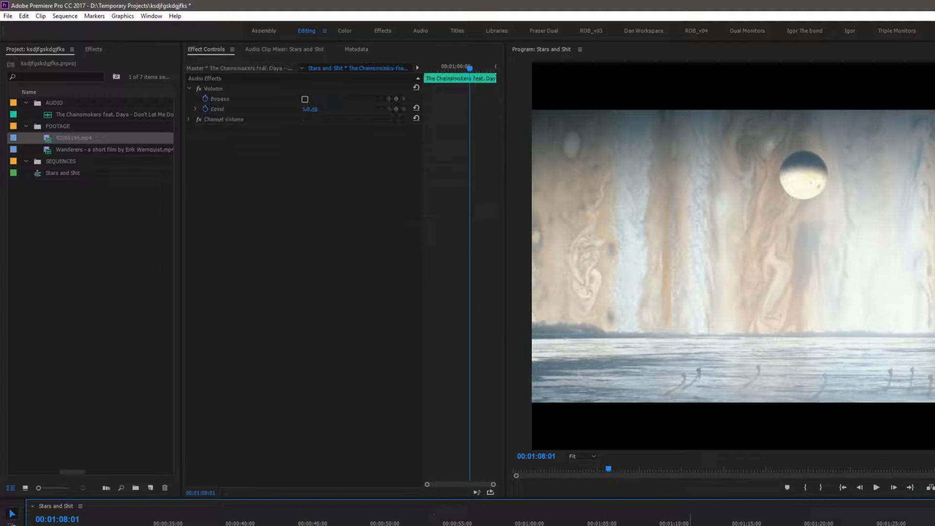
{"action": "left_click", "coordinate": [599, 525]}
{"action": "key", "text": "space"}
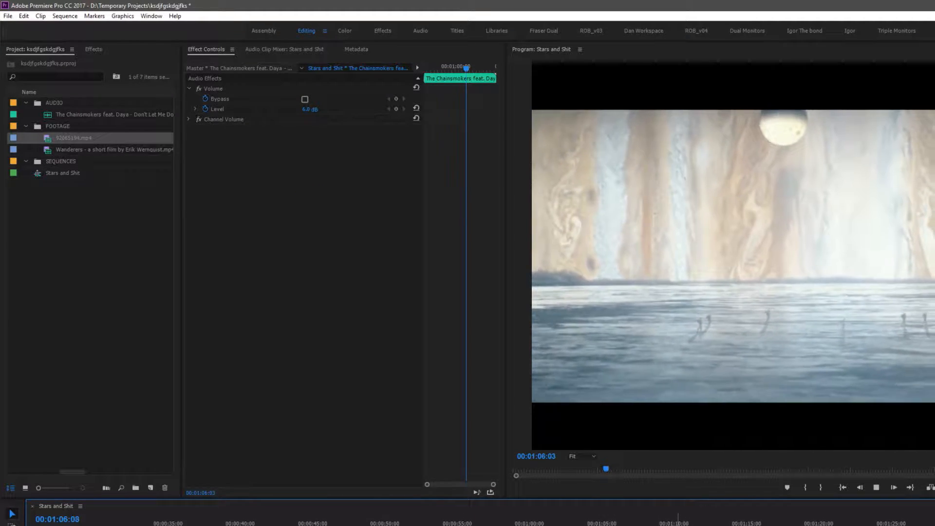
{"action": "key", "text": "space"}
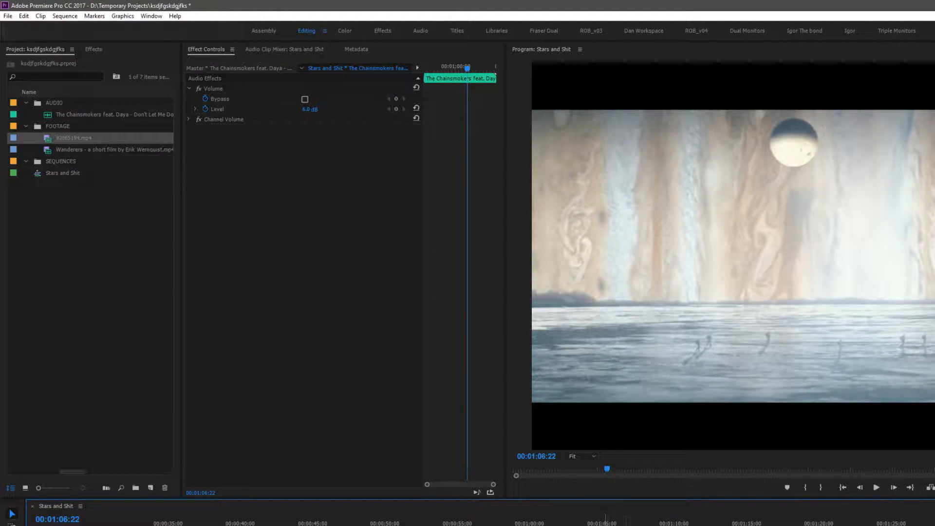
{"action": "left_click_drag", "start_coordinate": [612, 525], "coordinate": [612, 525]}
{"action": "left_click", "coordinate": [598, 524]}
{"action": "key", "text": "space"}
{"action": "key", "text": "space"}
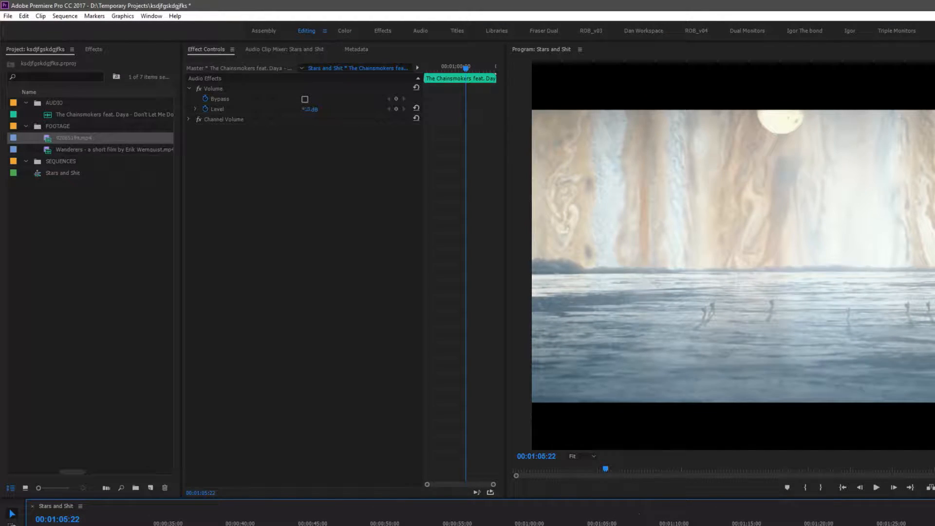
{"action": "key", "text": "="}
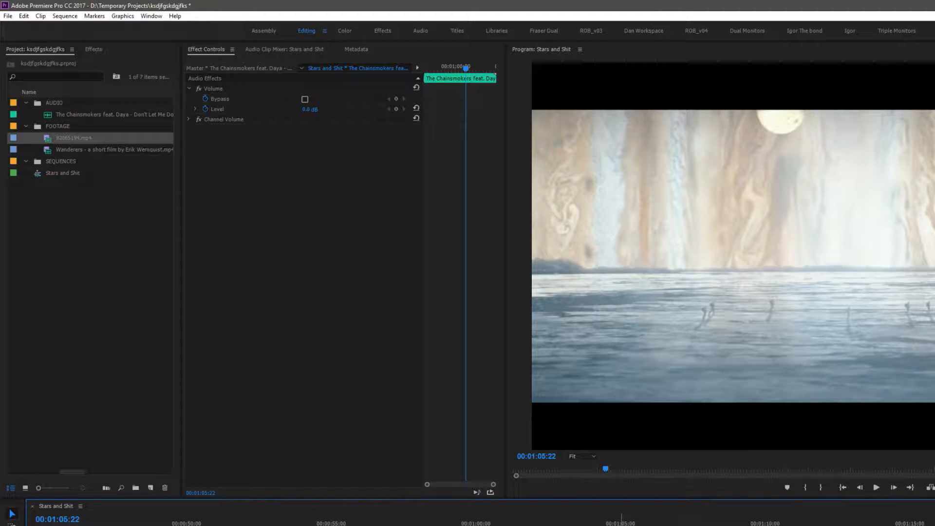
Add volume keyframes to the music clip around 00:01:05 with the Pen tool to fade the song down
{"action": "left_click", "coordinate": [619, 525], "text": "ctrl"}
{"action": "left_click", "coordinate": [677, 524], "text": "ctrl"}
{"action": "left_click_drag", "start_coordinate": [676, 525], "coordinate": [730, 525]}
{"action": "key", "text": "p"}
{"action": "key", "text": "v"}
{"action": "left_click", "coordinate": [596, 525]}
{"action": "key", "text": "space"}
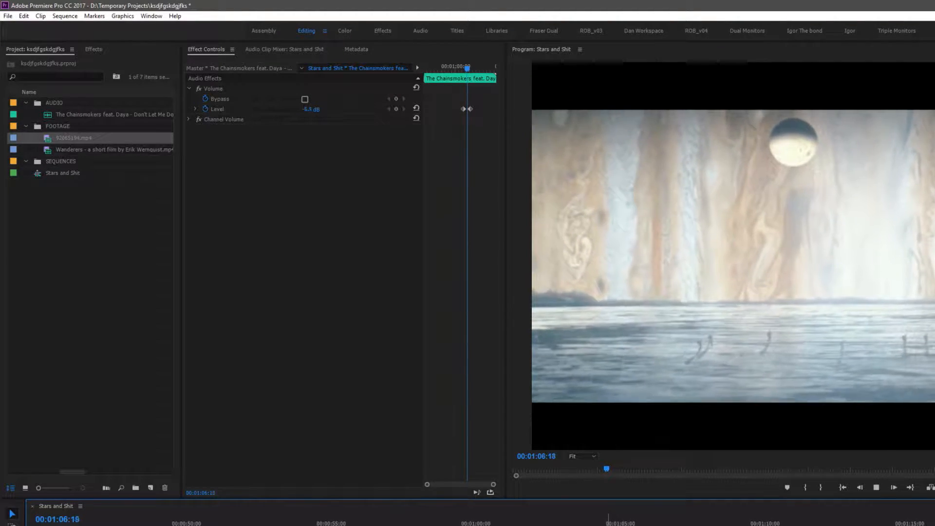
{"action": "key", "text": "space"}
Adjust the Wanderers clip's opacity keyframes near 00:01:05 so the picture fades to black, and play the fade
{"action": "key", "text": "minus"}
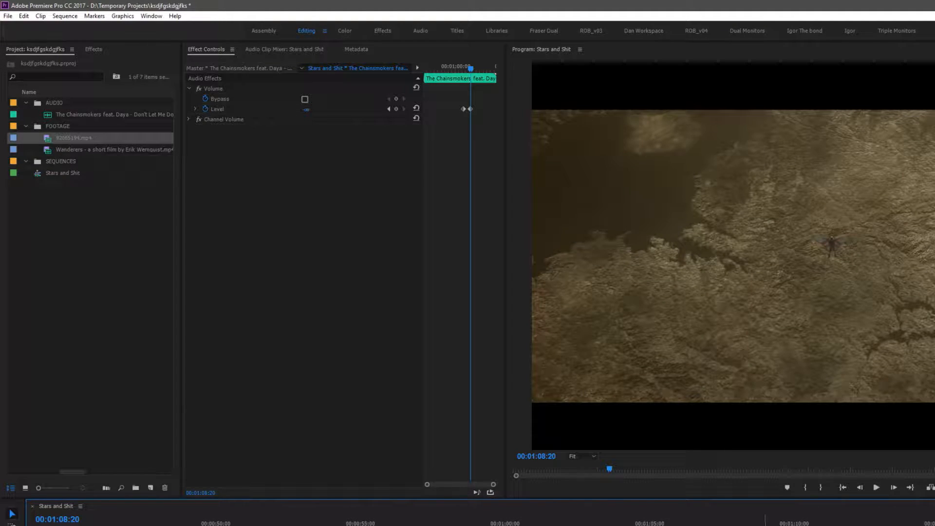
{"action": "left_click", "coordinate": [703, 523]}
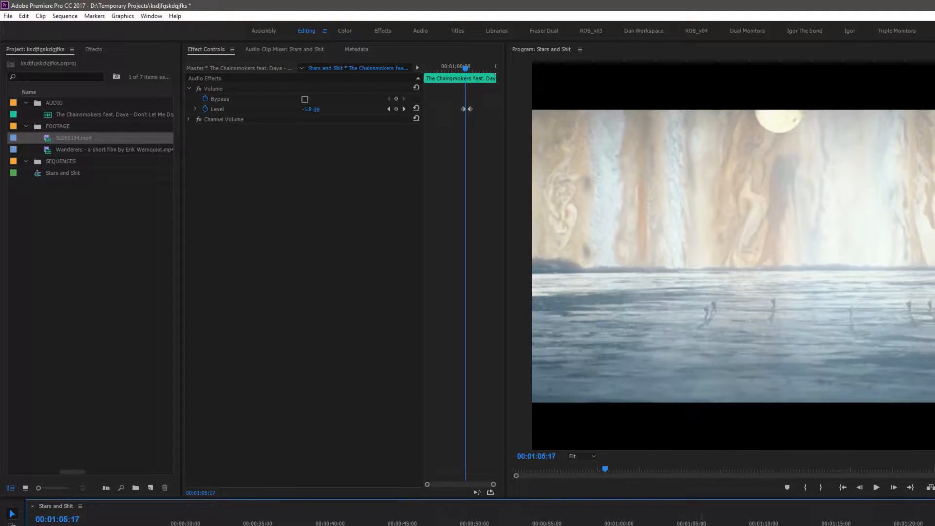
{"action": "left_click", "coordinate": [703, 525]}
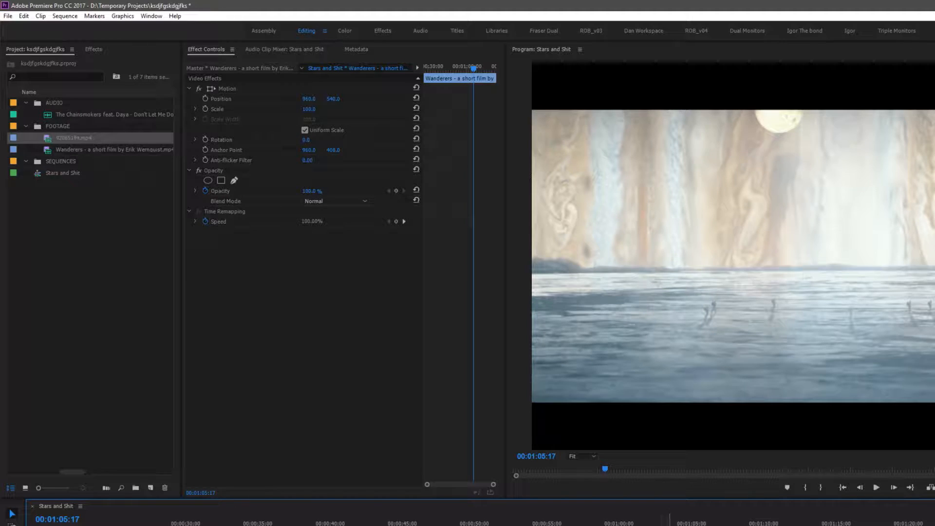
{"action": "left_click_drag", "start_coordinate": [703, 524], "coordinate": [680, 525]}
{"action": "left_click_drag", "start_coordinate": [472, 190], "coordinate": [475, 190]}
{"action": "key", "text": "ctrl+z"}
{"action": "key", "text": "ctrl+z"}
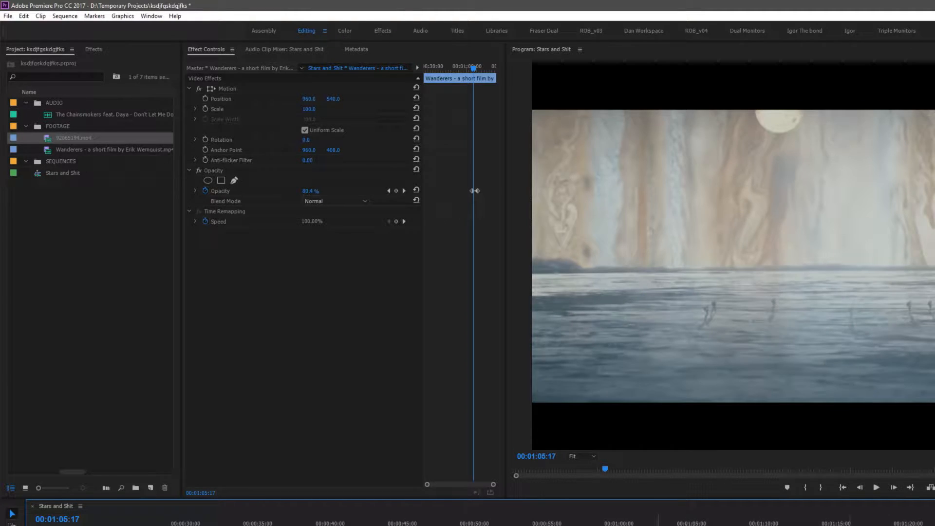
{"action": "left_click", "coordinate": [659, 524]}
{"action": "key", "text": "space"}
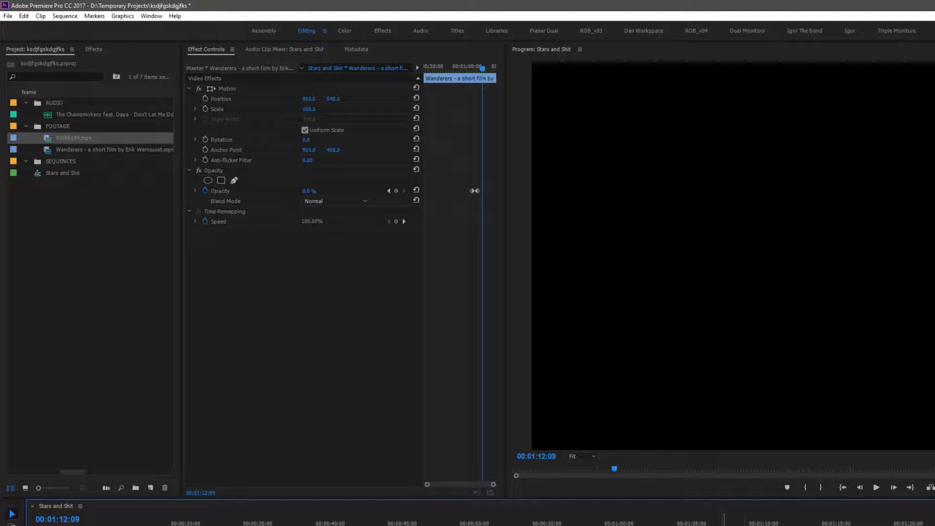
Razor-cut the footage around 00:01:12 and delete the segment after the cut
{"action": "key", "text": "c"}
{"action": "left_click", "coordinate": [756, 525]}
{"action": "key", "text": "v"}
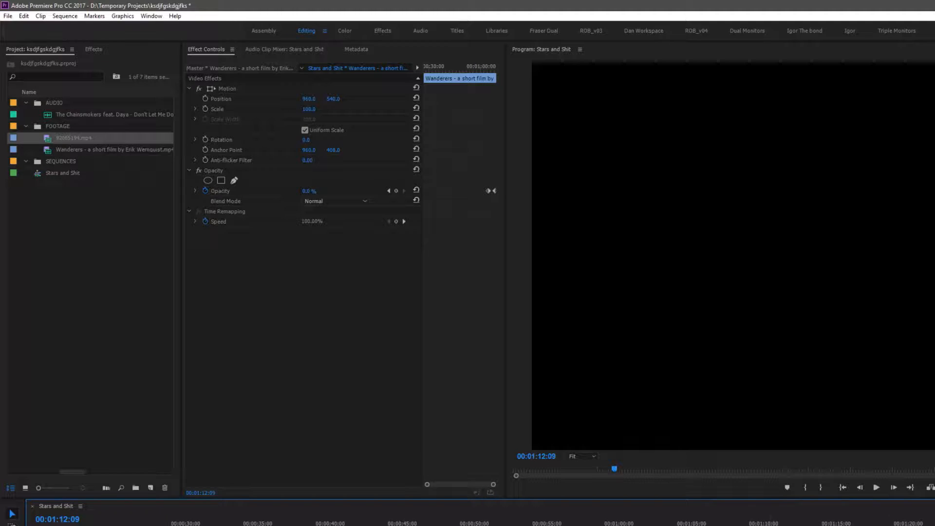
{"action": "left_click", "coordinate": [900, 525]}
{"action": "key", "text": "Delete"}
Create a text graphic at the sequence start reading STARS & SHIT in the Program monitor
{"action": "left_click_drag", "start_coordinate": [743, 525], "coordinate": [778, 525]}
{"action": "key", "text": "minus"}
{"action": "key", "text": "minus"}
{"action": "left_click_drag", "start_coordinate": [244, 524], "coordinate": [139, 525]}
{"action": "key", "text": "equal"}
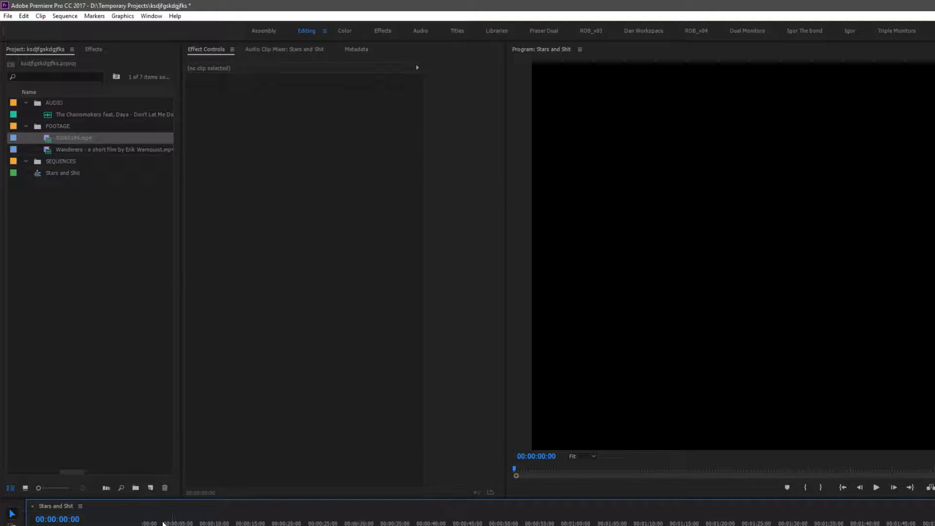
{"action": "key", "text": "equal"}
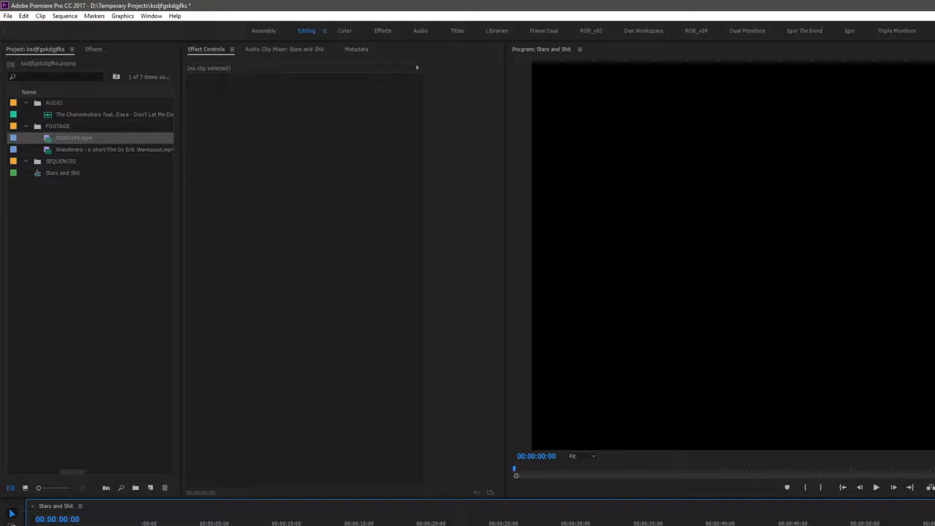
{"action": "key", "text": "equal"}
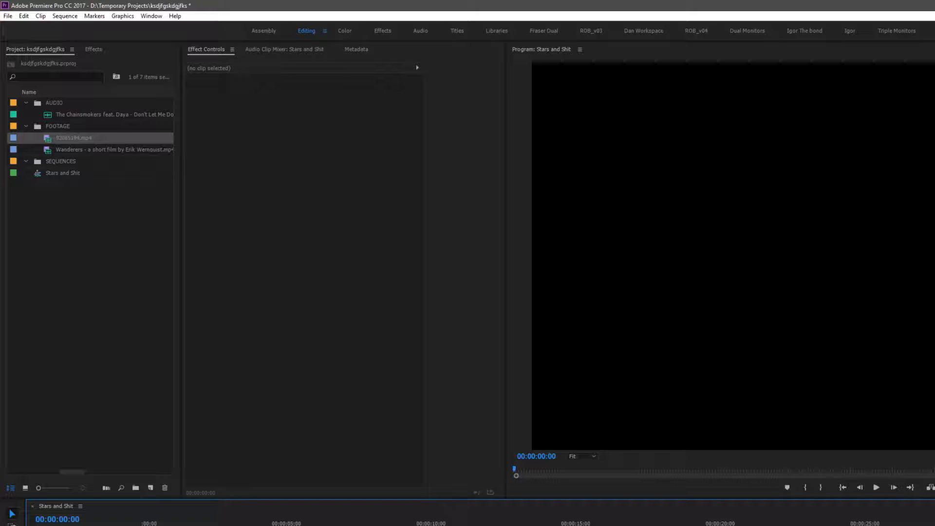
{"action": "left_click", "coordinate": [12, 525]}
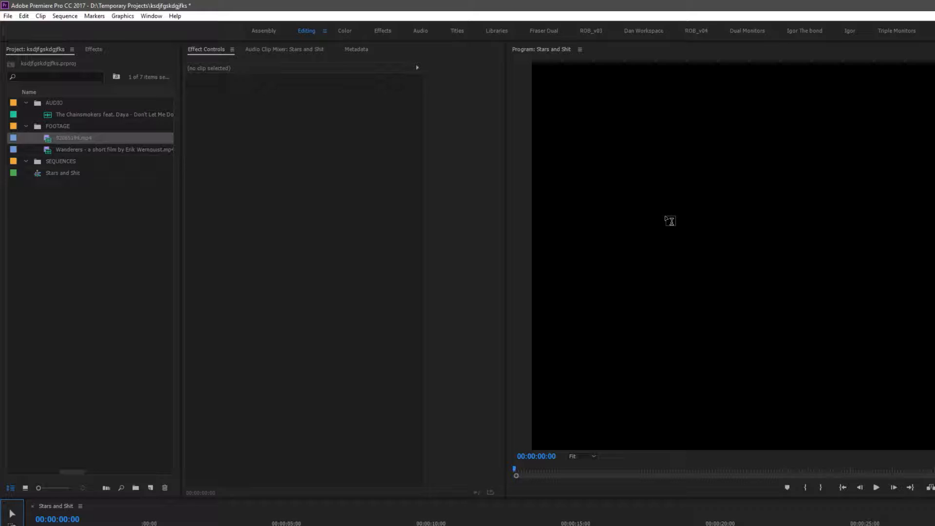
{"action": "left_click", "coordinate": [670, 220]}
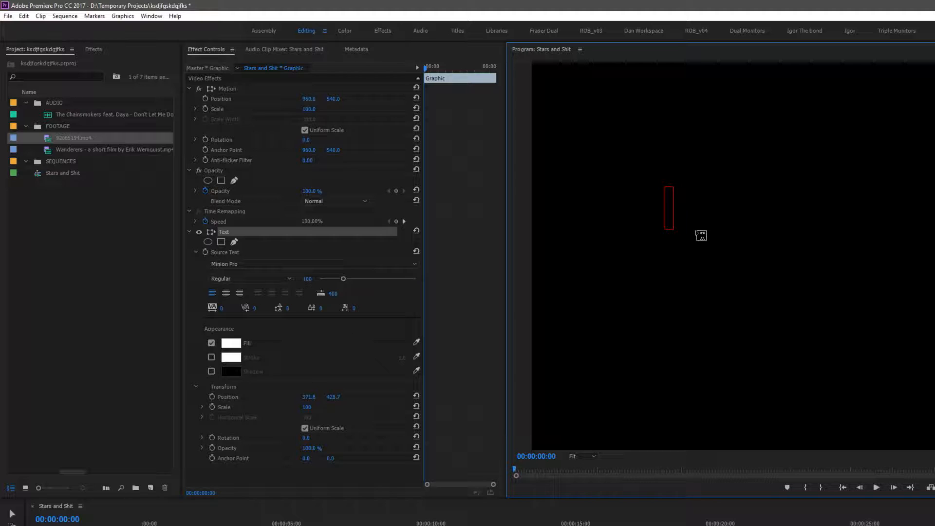
{"action": "type", "text": "SHA"}
{"action": "key", "text": "BackSpace"}
{"action": "key", "text": "BackSpace"}
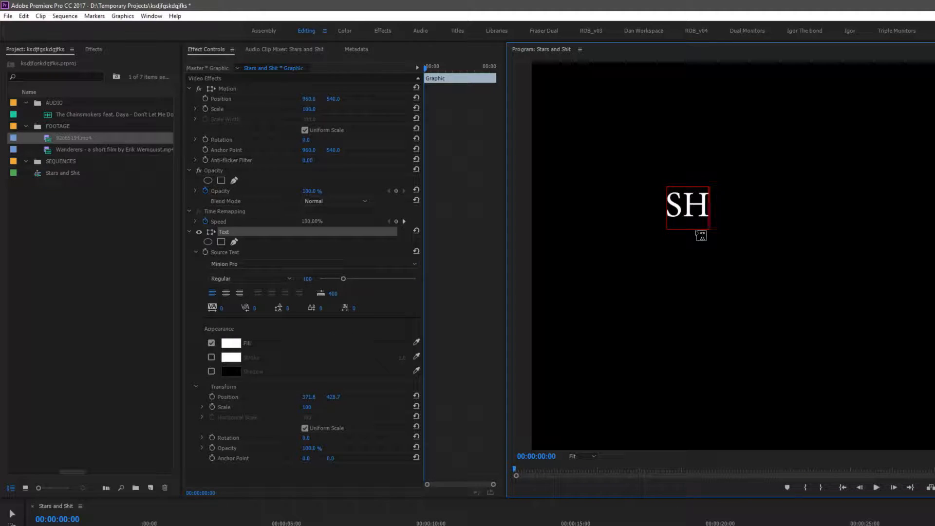
{"action": "type", "text": "TAR"}
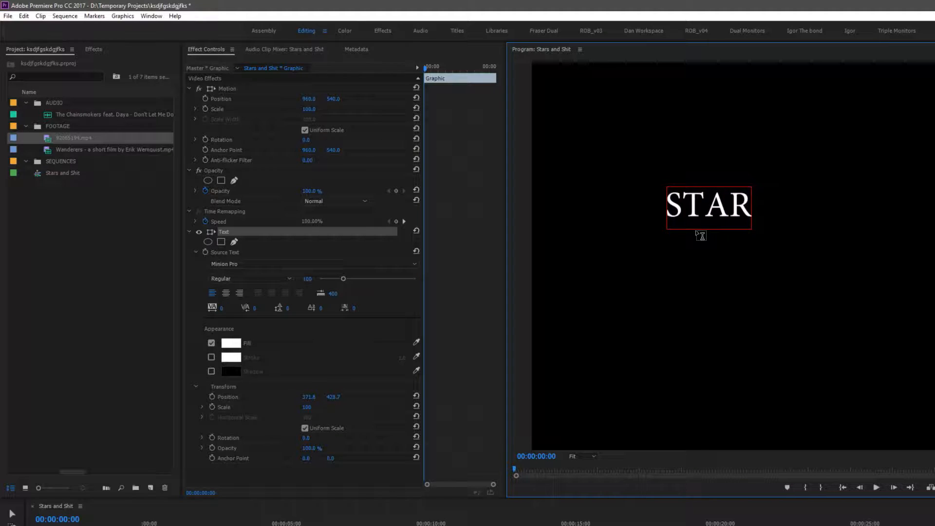
{"action": "type", "text": "S AND SHIT"}
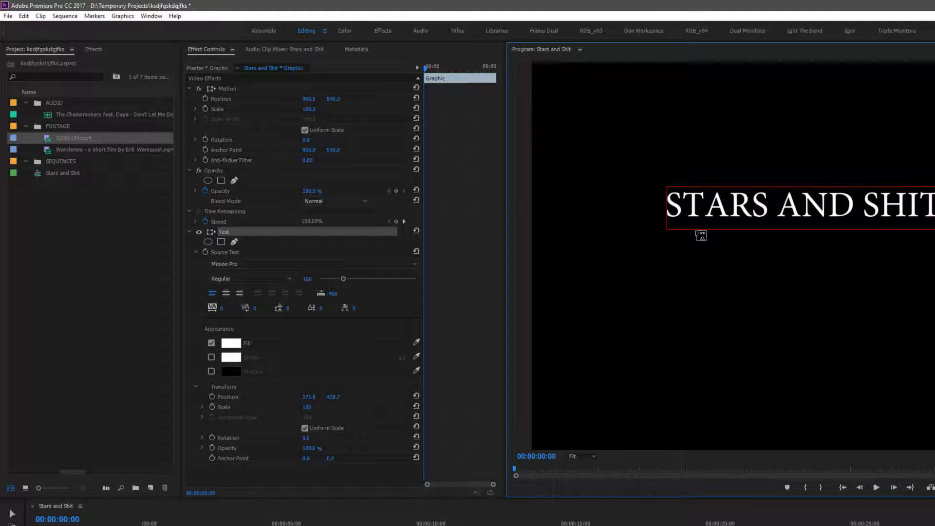
{"action": "left_click_drag", "start_coordinate": [858, 214], "coordinate": [804, 212]}
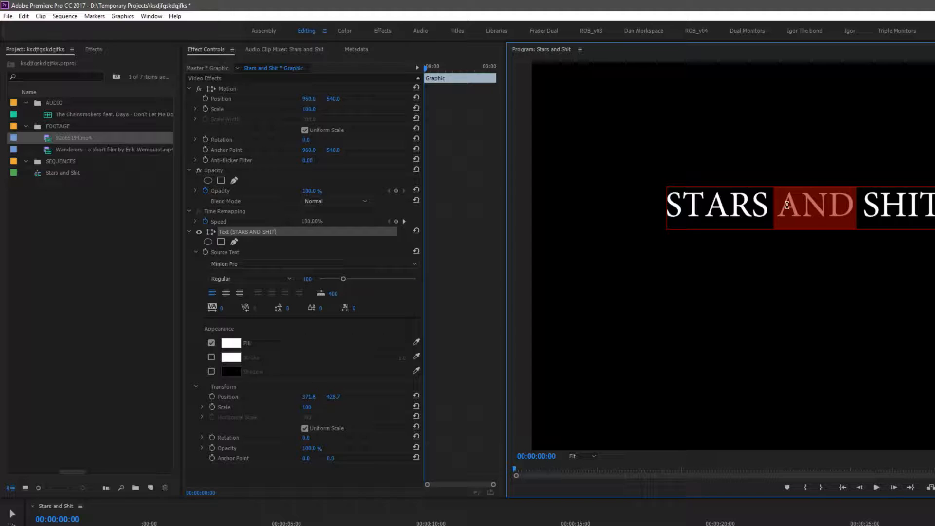
{"action": "type", "text": "&"}
Change the title's font to DIN BlackAlternate
{"action": "key", "text": "ctrl+a"}
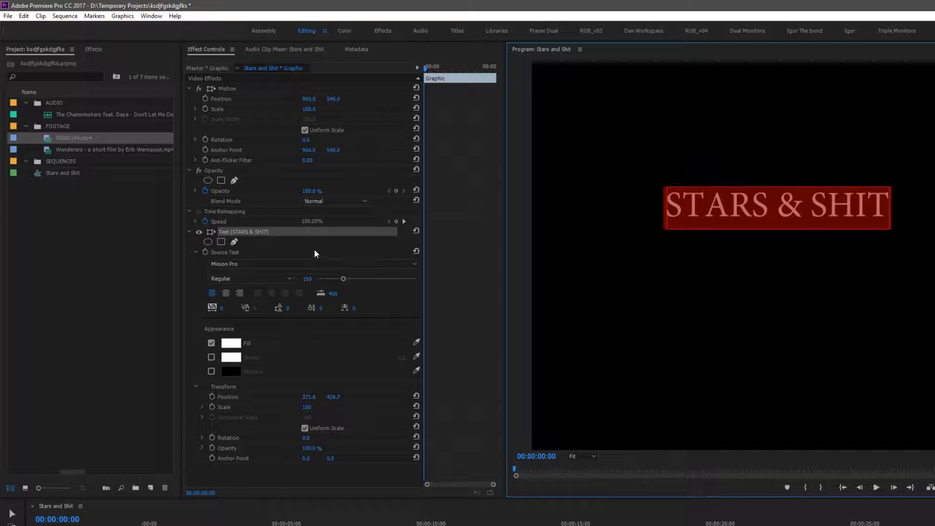
{"action": "left_click", "coordinate": [414, 264]}
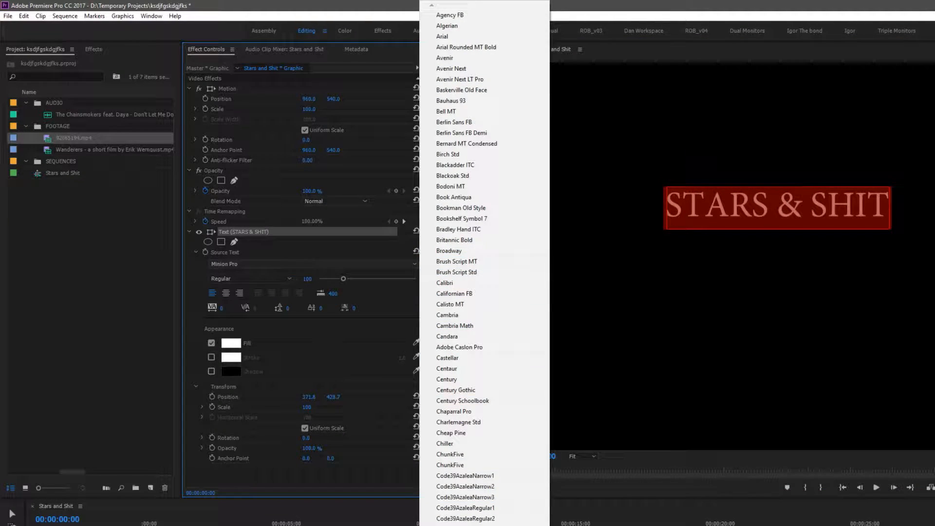
{"action": "scroll", "coordinate": [468, 263], "scroll_direction": "down", "scroll_amount": 5}
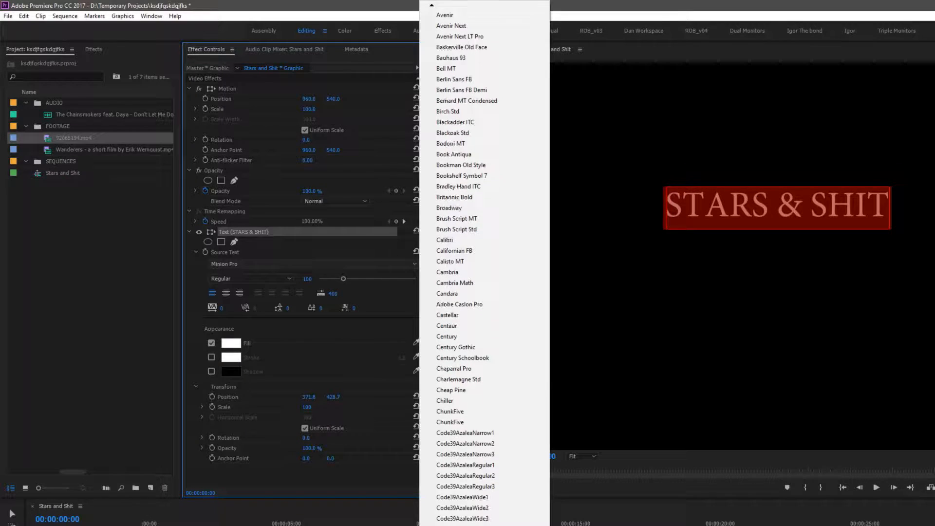
{"action": "scroll", "coordinate": [442, 400], "scroll_direction": "down", "scroll_amount": 5}
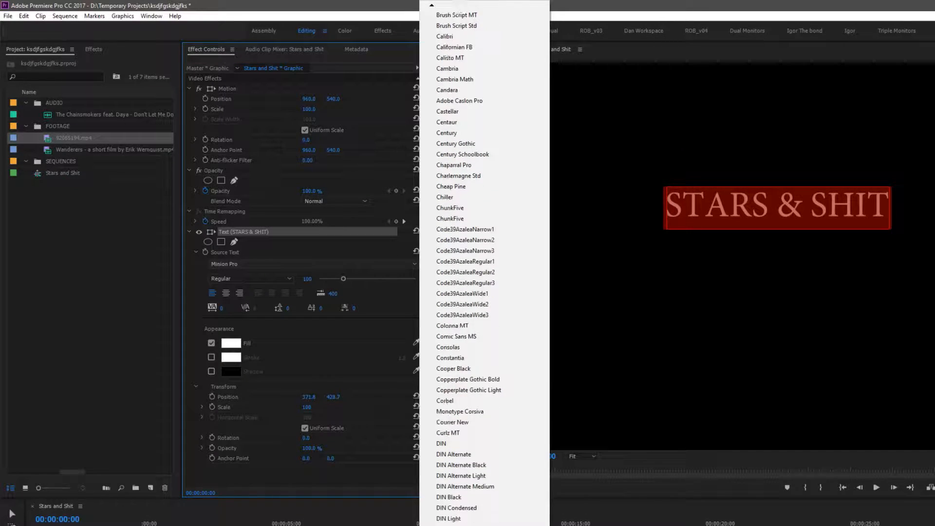
{"action": "left_click", "coordinate": [442, 400]}
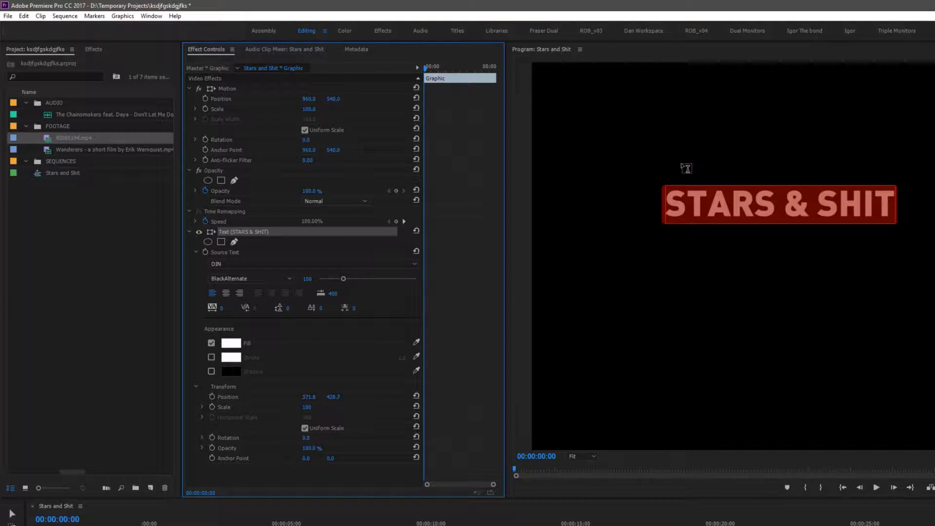
Centre-align the title text and move it to the middle of the frame
{"action": "left_click", "coordinate": [225, 293]}
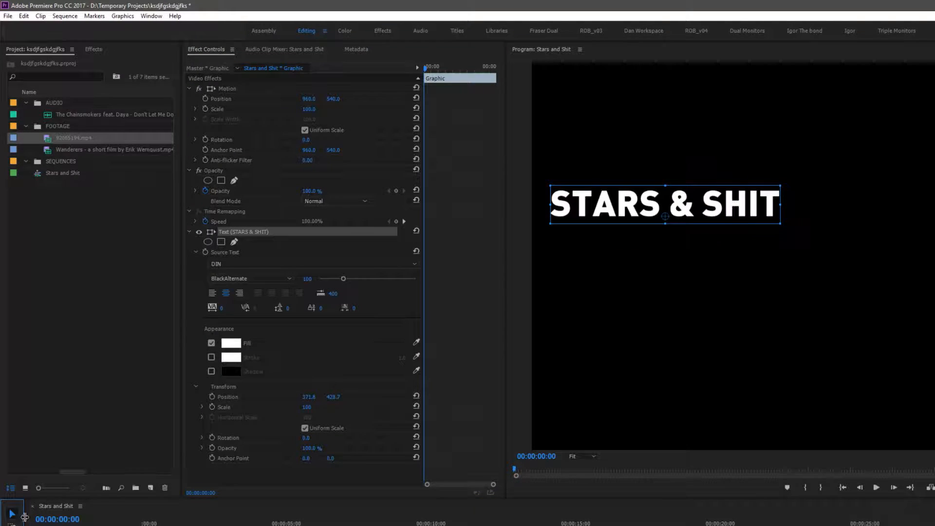
{"action": "left_click_drag", "start_coordinate": [682, 210], "coordinate": [899, 286]}
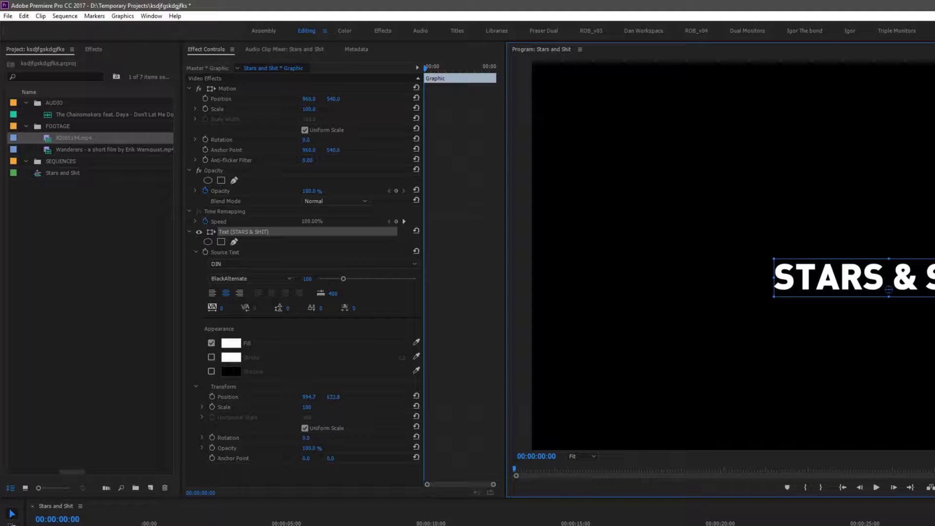
{"action": "mouse_move", "coordinate": [860, 272]}
{"action": "left_mouse_down"}
{"action": "mouse_move", "coordinate": [780, 203]}
{"action": "mouse_move", "coordinate": [830, 110]}
{"action": "mouse_move", "coordinate": [850, 141]}
{"action": "mouse_move", "coordinate": [859, 258]}
{"action": "left_mouse_up"}
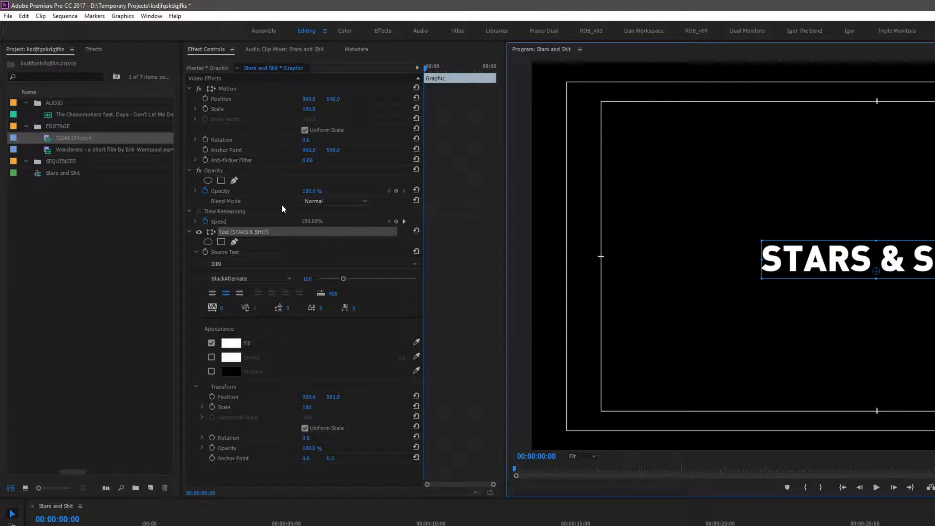
Scale the title text up to about 202 and nudge it slightly lower in the frame
{"action": "left_click_drag", "start_coordinate": [307, 407], "coordinate": [357, 407]}
{"action": "left_click_drag", "start_coordinate": [852, 253], "coordinate": [850, 262]}
{"action": "left_click", "coordinate": [127, 469]}
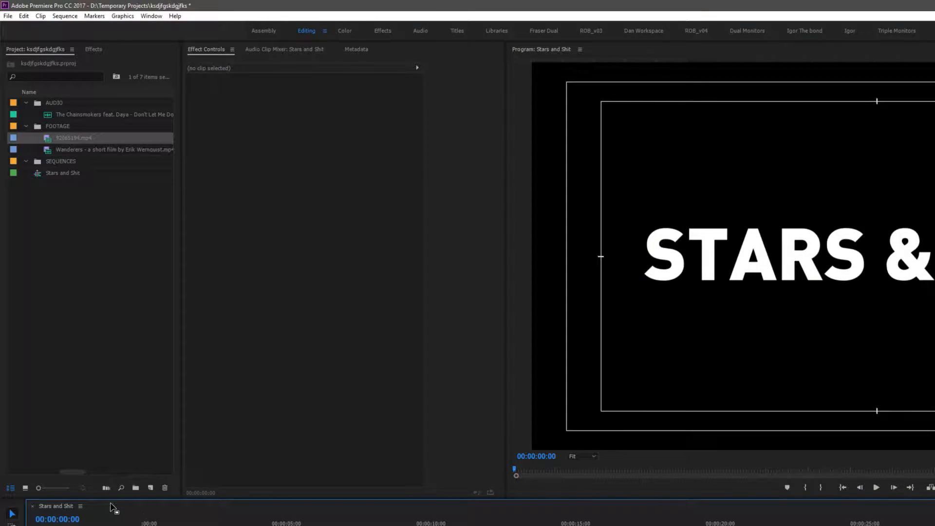
Extend the STARS & SHIT graphic clip so it lasts about 6 seconds on the timeline
{"action": "left_click_drag", "start_coordinate": [115, 499], "coordinate": [115, 394]}
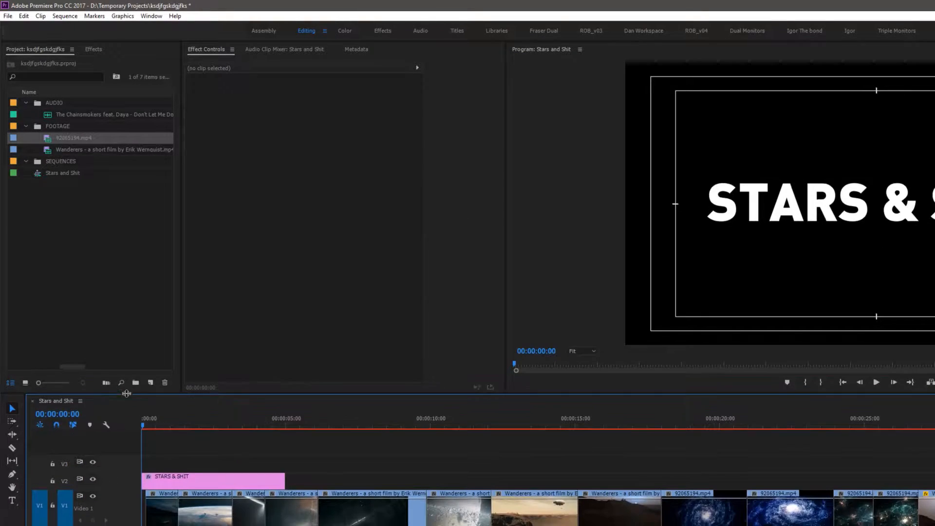
{"action": "key", "text": "space"}
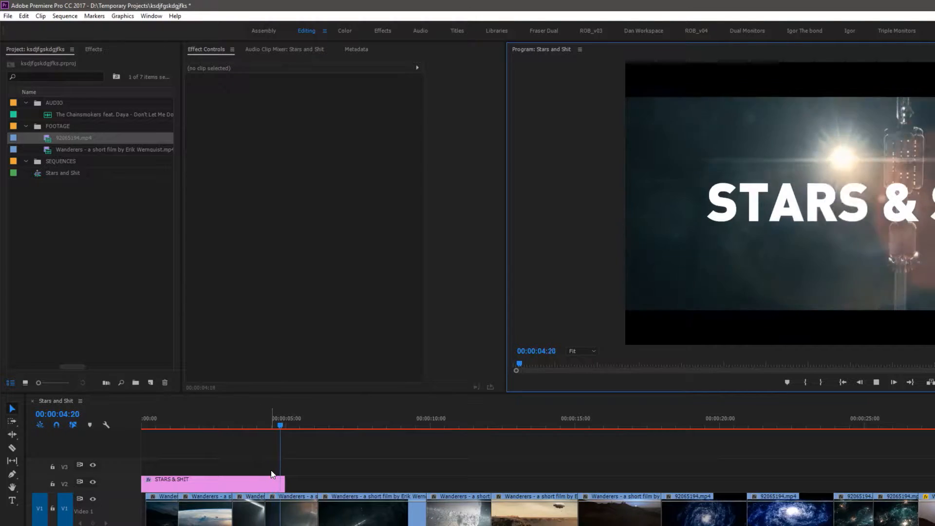
{"action": "left_click_drag", "start_coordinate": [286, 482], "coordinate": [318, 480]}
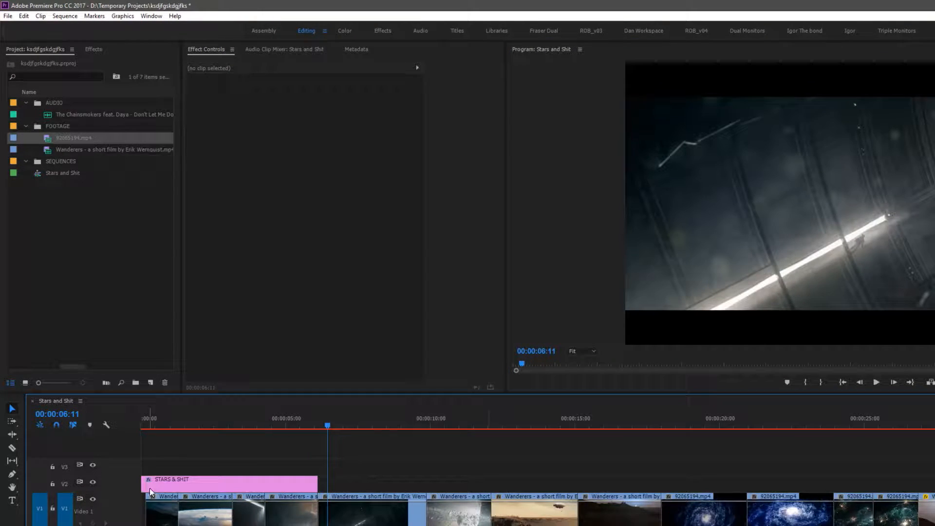
{"action": "left_click_drag", "start_coordinate": [145, 484], "coordinate": [150, 485]}
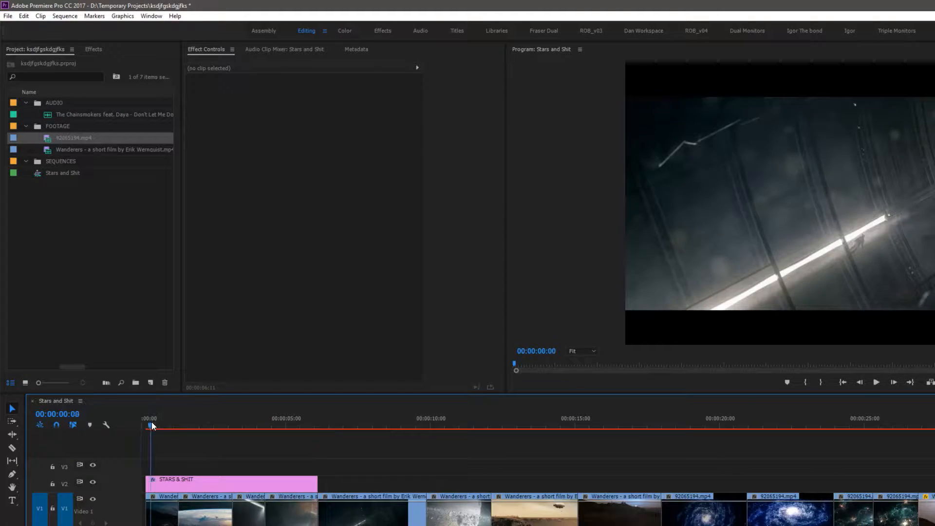
{"action": "left_click_drag", "start_coordinate": [152, 423], "coordinate": [89, 424]}
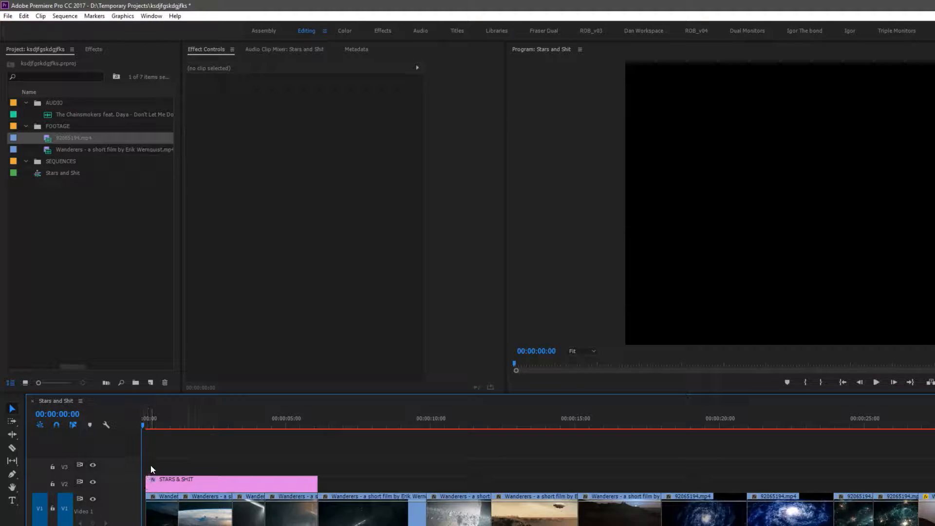
Save the project
{"action": "key", "text": "equal"}
{"action": "key", "text": "equal"}
{"action": "key", "text": "equal"}
{"action": "key", "text": "equal"}
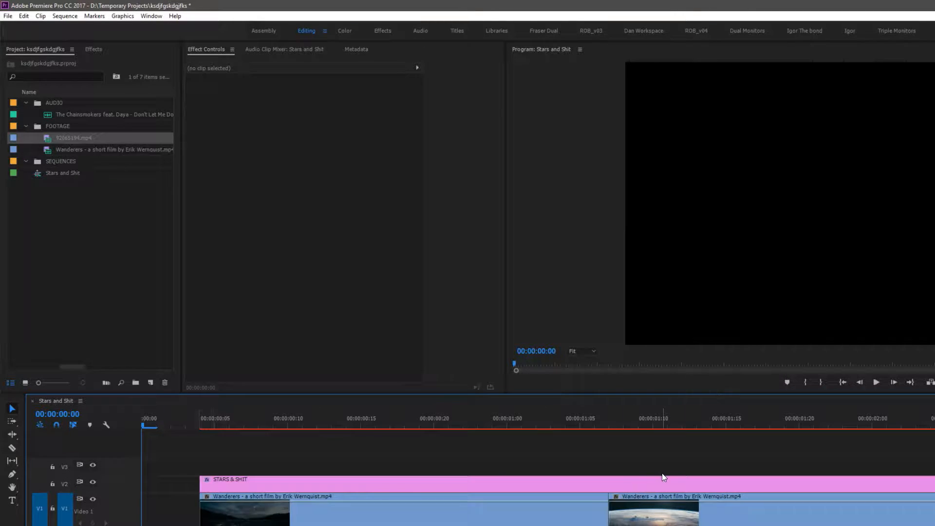
{"action": "key", "text": "minus"}
{"action": "key", "text": "minus"}
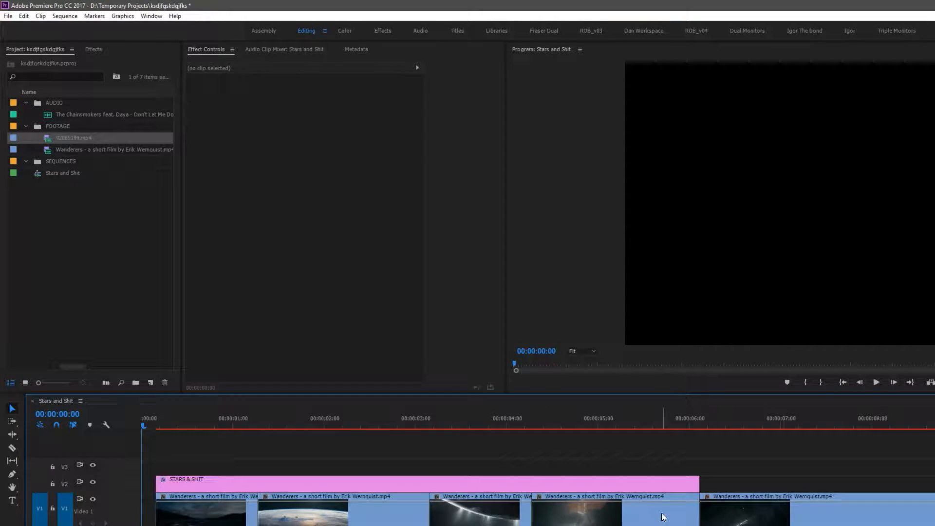
{"action": "key", "text": "ctrl+s"}
Play back and scrub through the opening seconds to review the title over the footage
{"action": "key", "text": "space"}
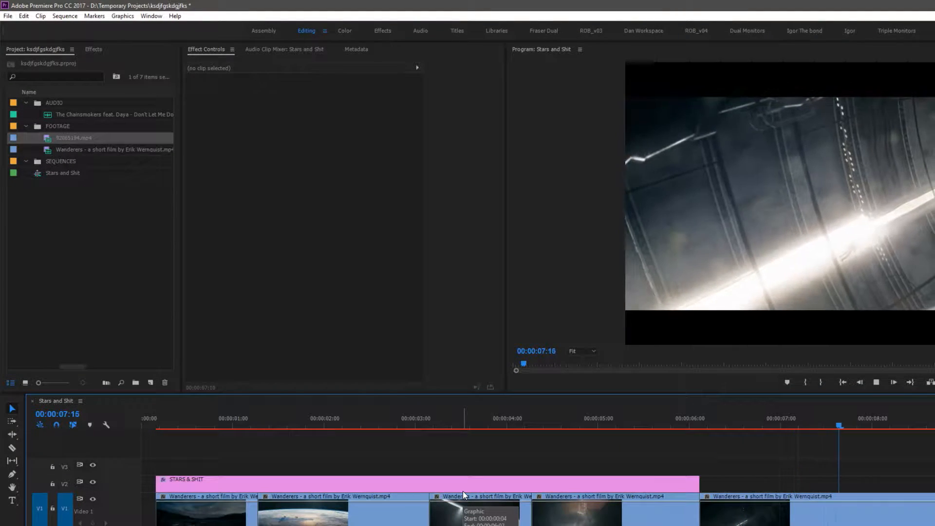
{"action": "key", "text": "space"}
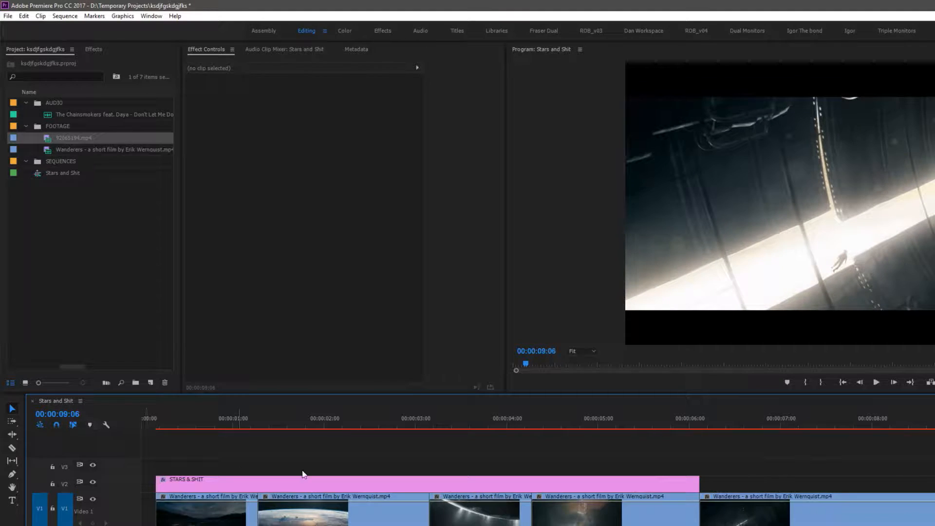
{"action": "key", "text": "Home"}
{"action": "left_click", "coordinate": [189, 418]}
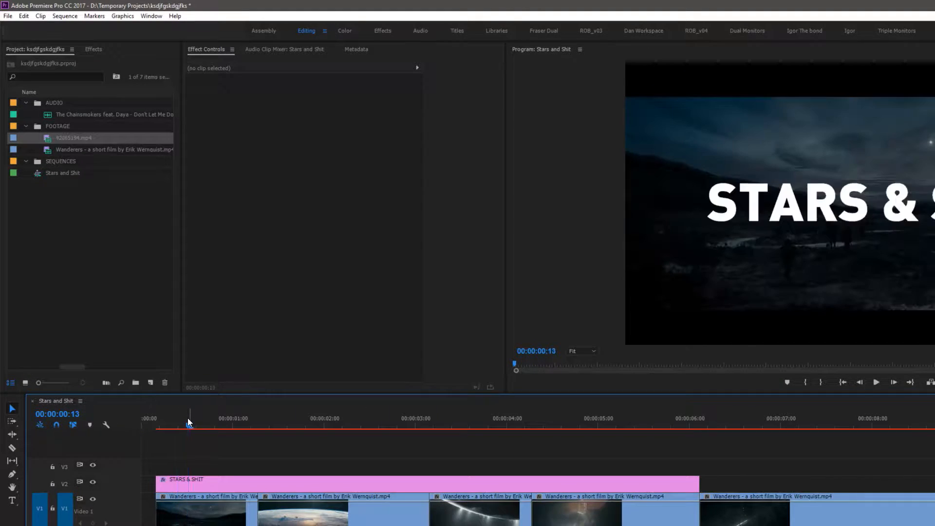
{"action": "left_click_drag", "start_coordinate": [244, 429], "coordinate": [288, 427]}
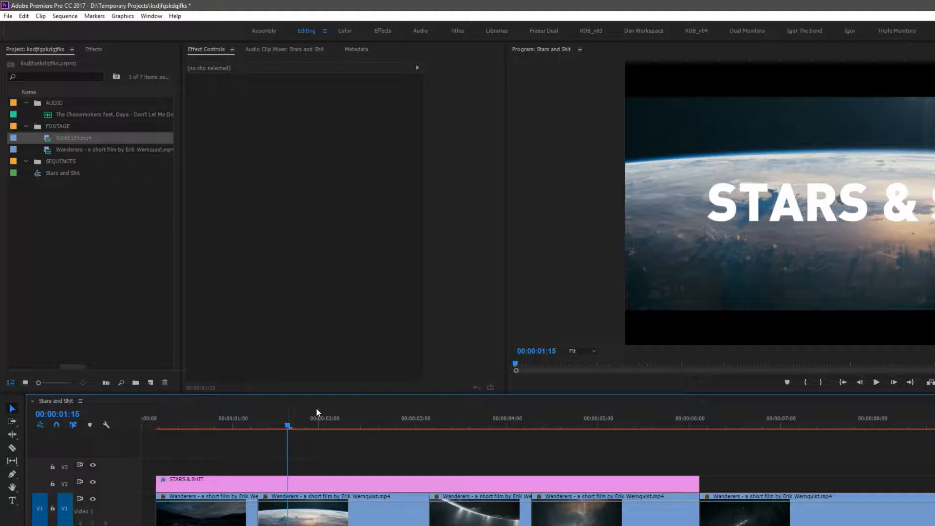
{"action": "left_click_drag", "start_coordinate": [267, 420], "coordinate": [235, 422]}
{"action": "left_click", "coordinate": [467, 419]}
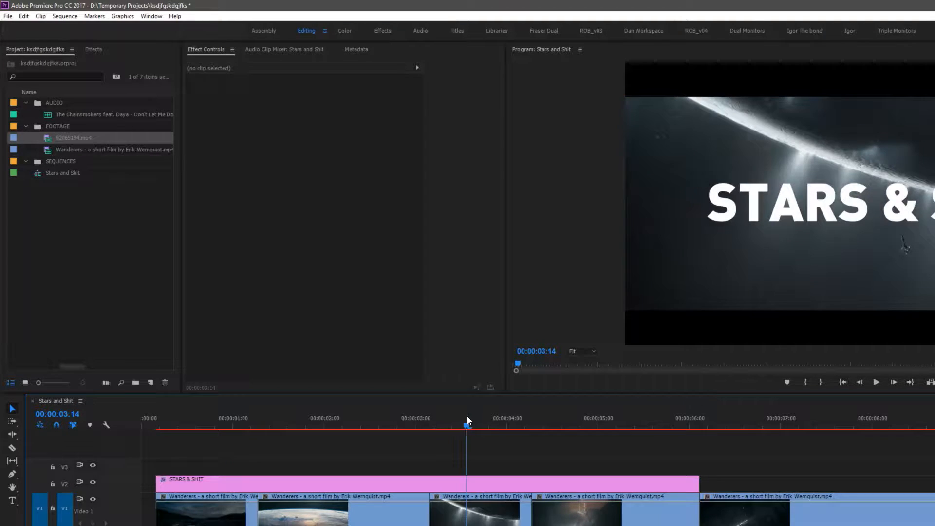
{"action": "left_click", "coordinate": [555, 423]}
{"action": "left_click_drag", "start_coordinate": [571, 423], "coordinate": [357, 428]}
Razor-cut the title graphic about 1.3 seconds in and select the segment after the cut
{"action": "key", "text": "c"}
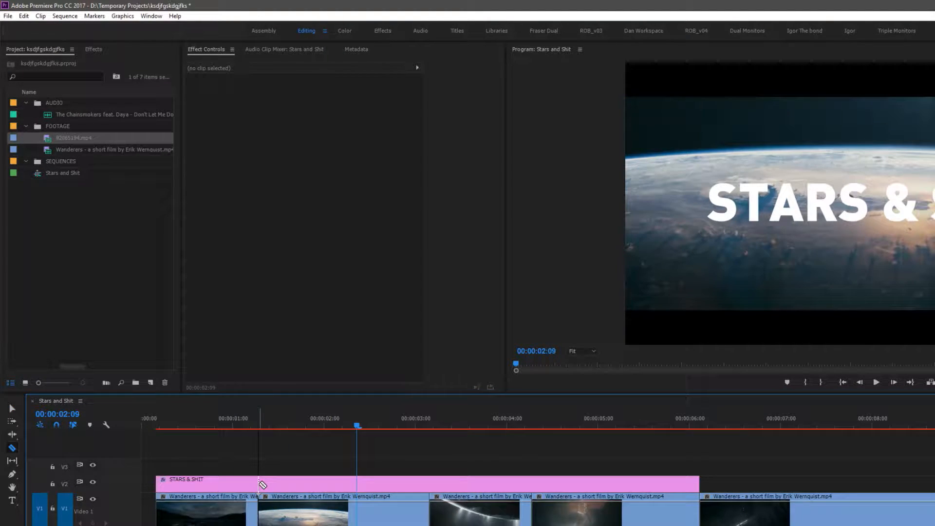
{"action": "left_click", "coordinate": [259, 482]}
{"action": "key", "text": "v"}
{"action": "left_click_drag", "start_coordinate": [361, 425], "coordinate": [319, 427]}
{"action": "left_click", "coordinate": [310, 483]}
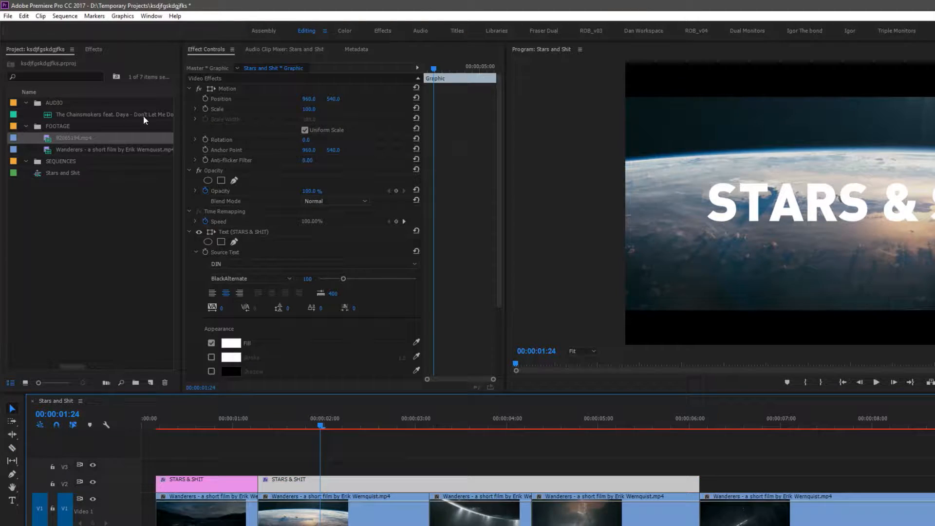
Search the effects for drop and apply Drop Shadow to the second title segment
{"action": "left_click", "coordinate": [98, 49]}
{"action": "type", "text": "drop"}
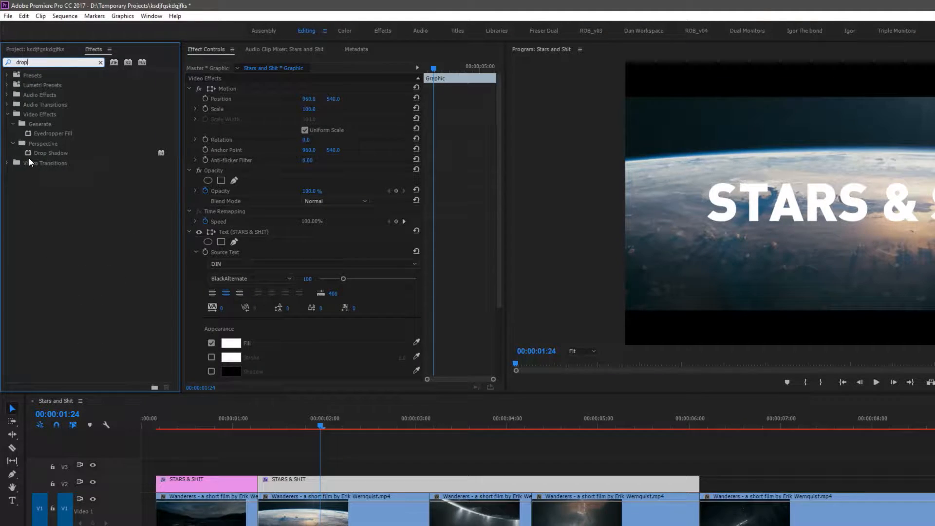
{"action": "left_click", "coordinate": [29, 155]}
{"action": "left_click_drag", "start_coordinate": [59, 178], "coordinate": [290, 485]}
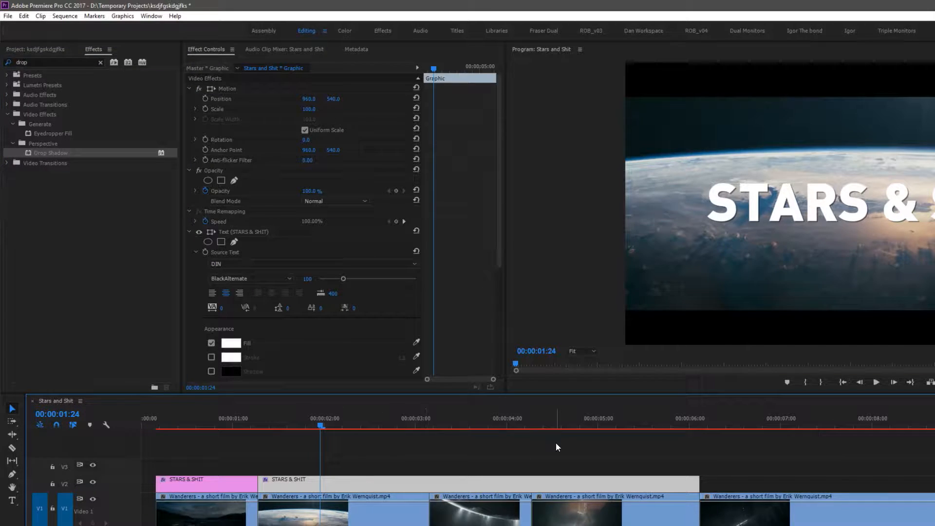
Sample the drop shadow colour from the video frame and set its softness to 136
{"action": "left_click_drag", "start_coordinate": [501, 185], "coordinate": [511, 212]}
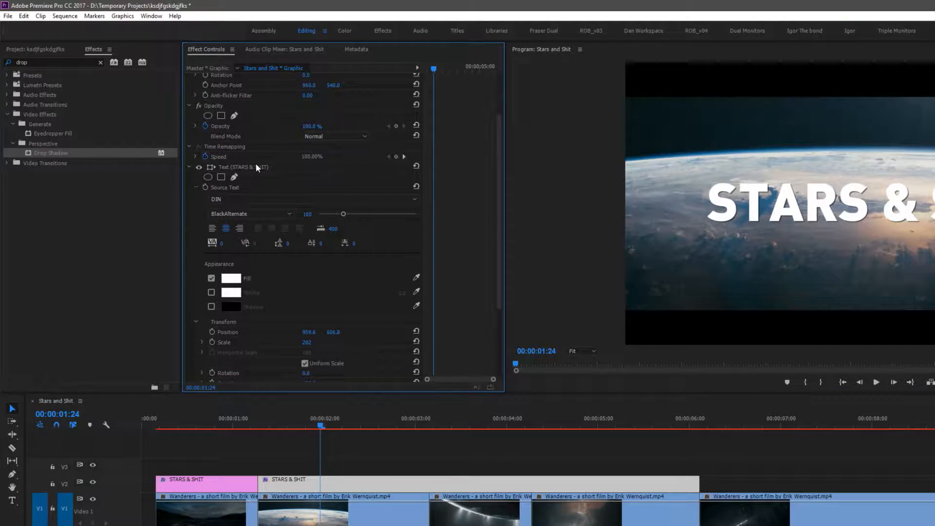
{"action": "left_click", "coordinate": [189, 167]}
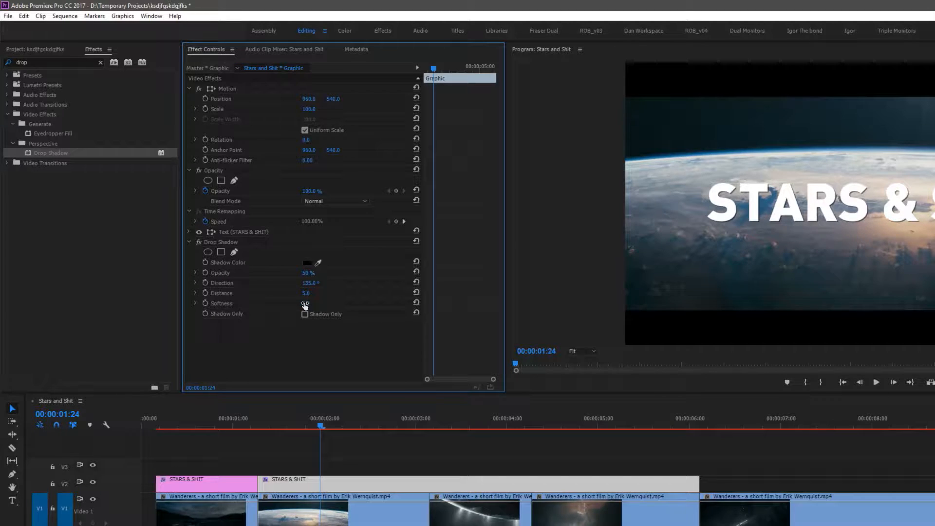
{"action": "left_click_drag", "start_coordinate": [308, 303], "coordinate": [400, 303]}
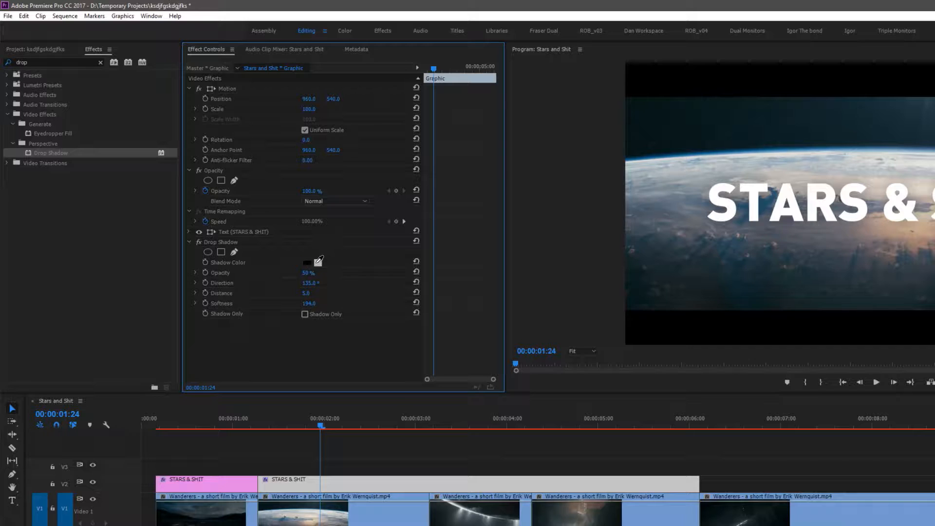
{"action": "left_click_drag", "start_coordinate": [321, 259], "coordinate": [773, 197]}
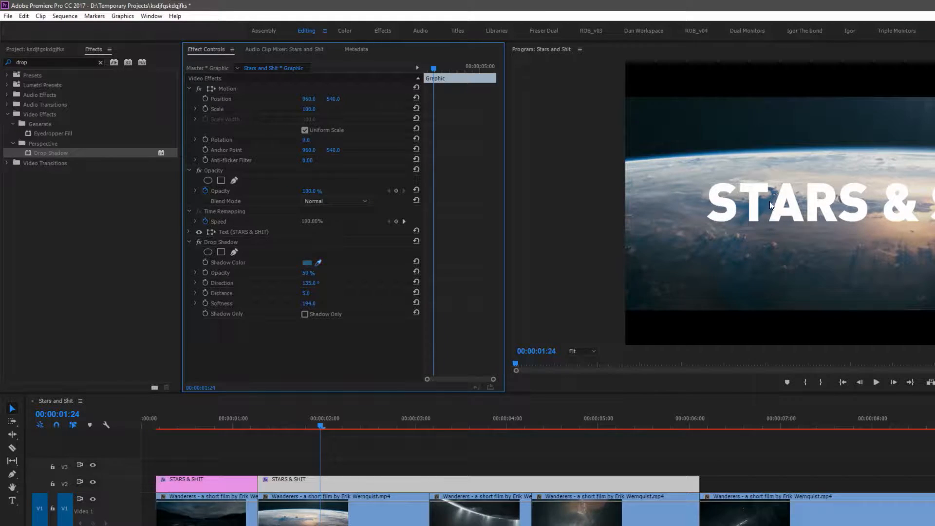
{"action": "left_click_drag", "start_coordinate": [309, 303], "coordinate": [297, 303]}
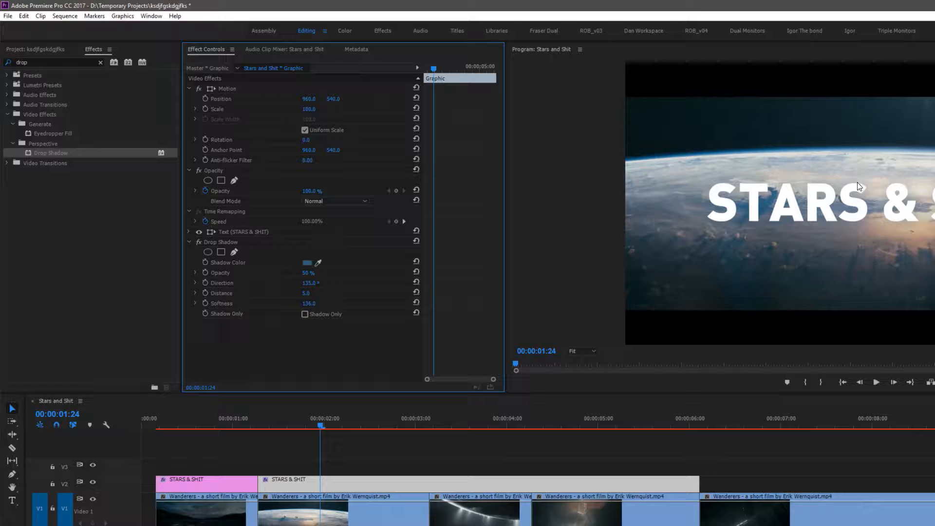
Razor-cut the title graphic at about 00:00:03:05 and select the segment after that cut
{"action": "mouse_move", "coordinate": [307, 427]}
{"action": "left_mouse_down"}
{"action": "mouse_move", "coordinate": [221, 416]}
{"action": "mouse_move", "coordinate": [247, 410]}
{"action": "mouse_move", "coordinate": [302, 426]}
{"action": "left_mouse_up"}
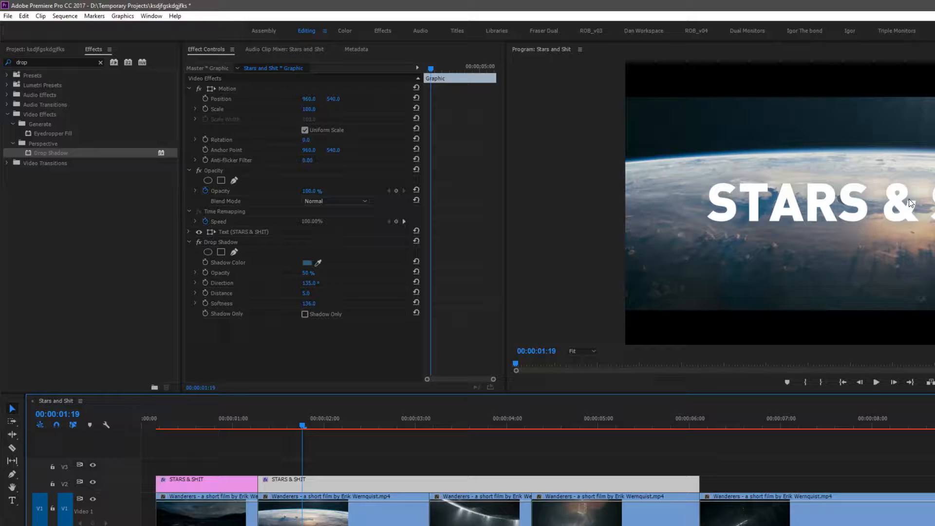
{"action": "left_click_drag", "start_coordinate": [405, 426], "coordinate": [436, 428]}
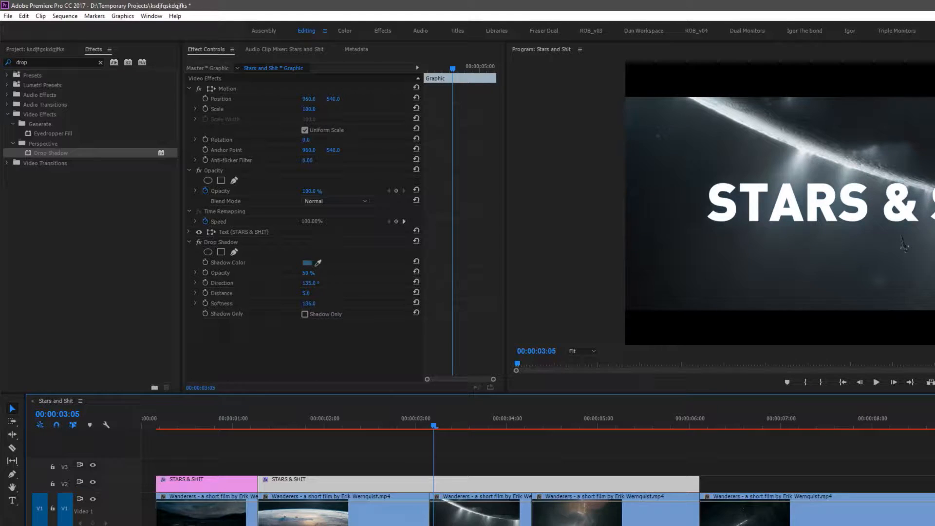
{"action": "left_click", "coordinate": [456, 425]}
{"action": "key", "text": "c"}
{"action": "left_click", "coordinate": [429, 482]}
{"action": "key", "text": "v"}
{"action": "left_click", "coordinate": [467, 484]}
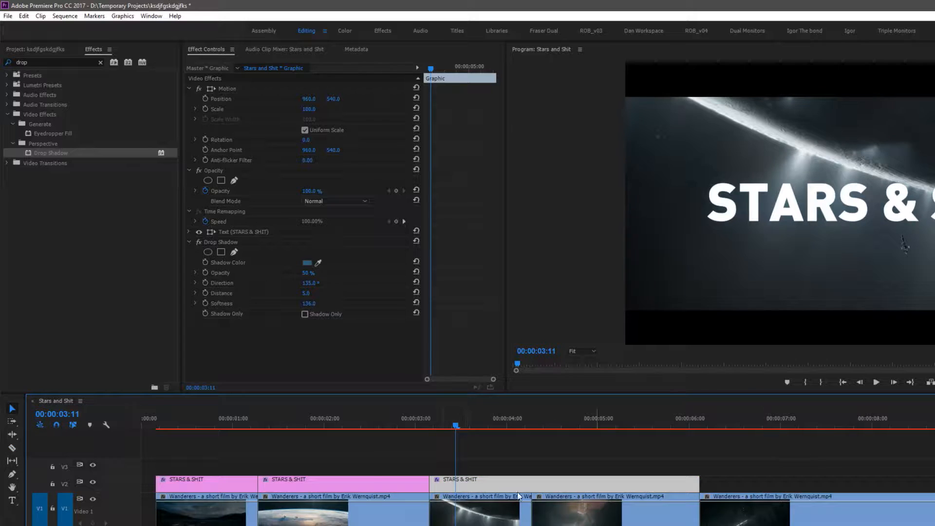
Resample the third segment's drop shadow colour from the footage in the Program monitor
{"action": "left_click", "coordinate": [449, 425]}
{"action": "left_click", "coordinate": [318, 263]}
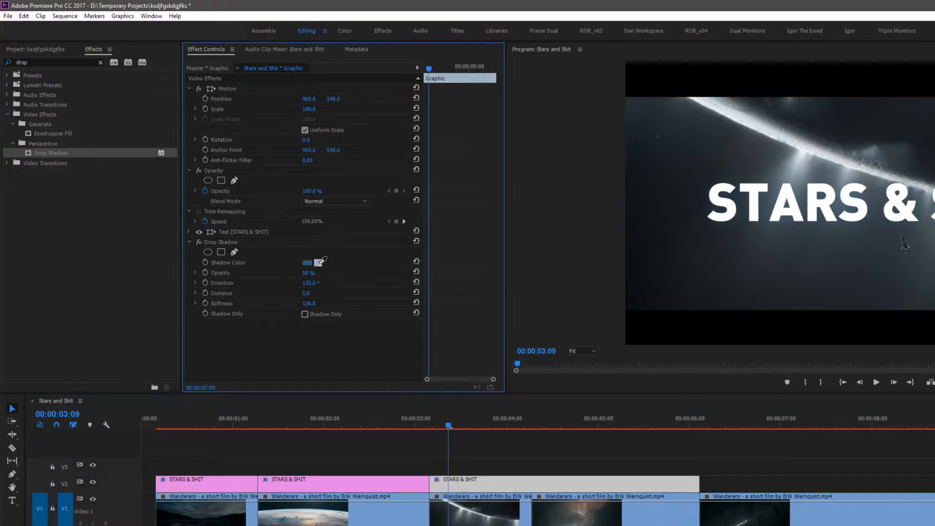
{"action": "left_click", "coordinate": [877, 189]}
{"action": "left_click_drag", "start_coordinate": [457, 422], "coordinate": [533, 426]}
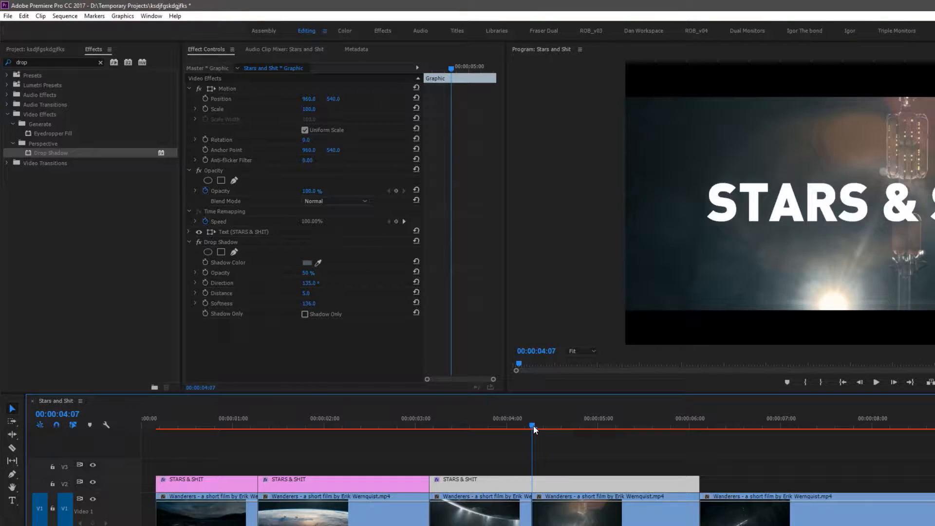
Apply the Camera Blur effect from Blur & Sharpen to the first title segment
{"action": "key", "text": "Home"}
{"action": "key", "text": "space"}
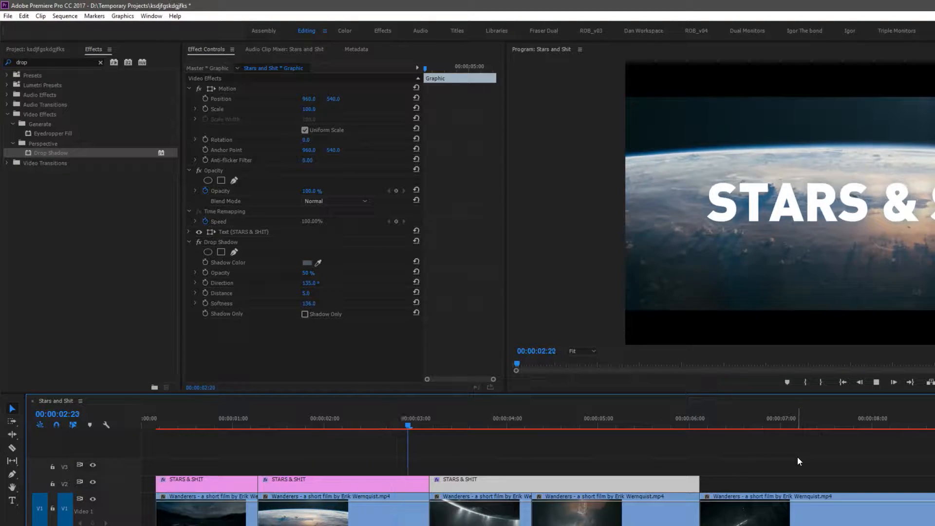
{"action": "key", "text": "space"}
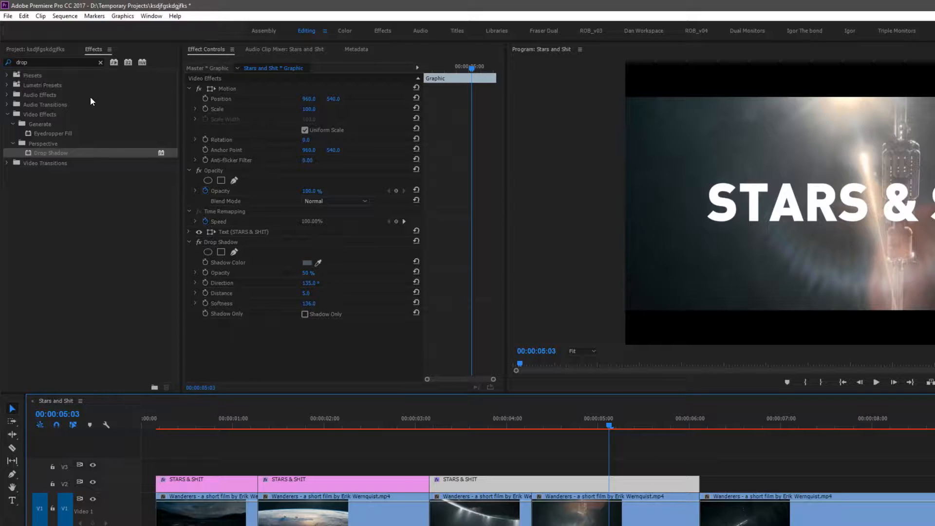
{"action": "left_click", "coordinate": [7, 114]}
{"action": "left_click", "coordinate": [100, 63]}
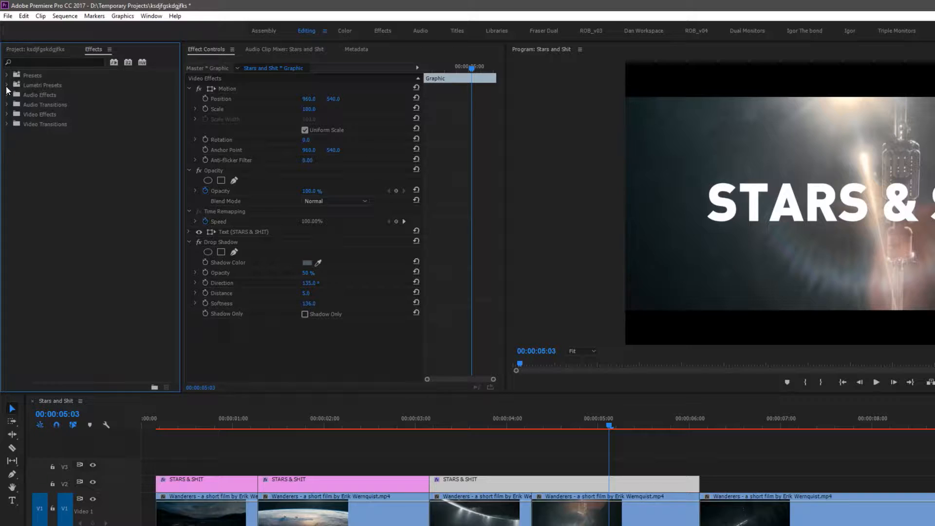
{"action": "left_click", "coordinate": [7, 114]}
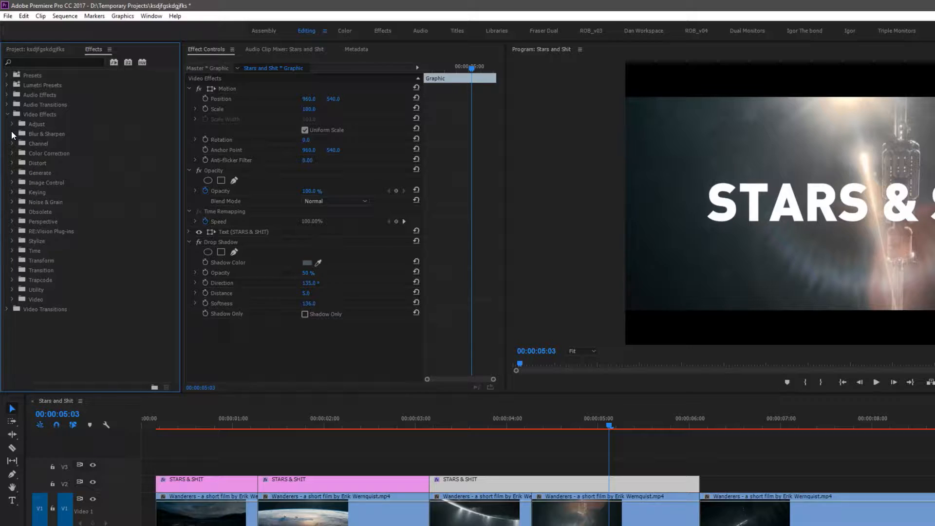
{"action": "left_click", "coordinate": [12, 134]}
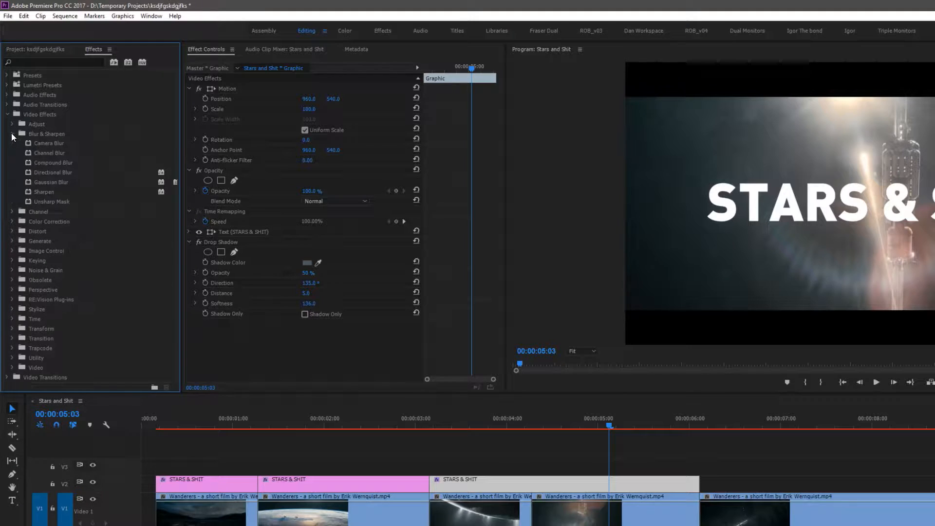
{"action": "left_click", "coordinate": [28, 182]}
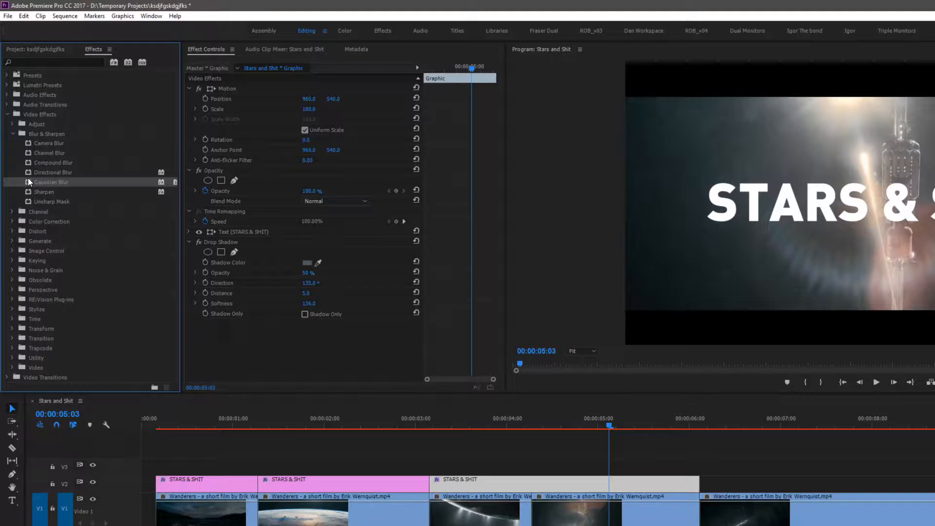
{"action": "left_click_drag", "start_coordinate": [26, 142], "coordinate": [208, 485]}
{"action": "left_click", "coordinate": [198, 423]}
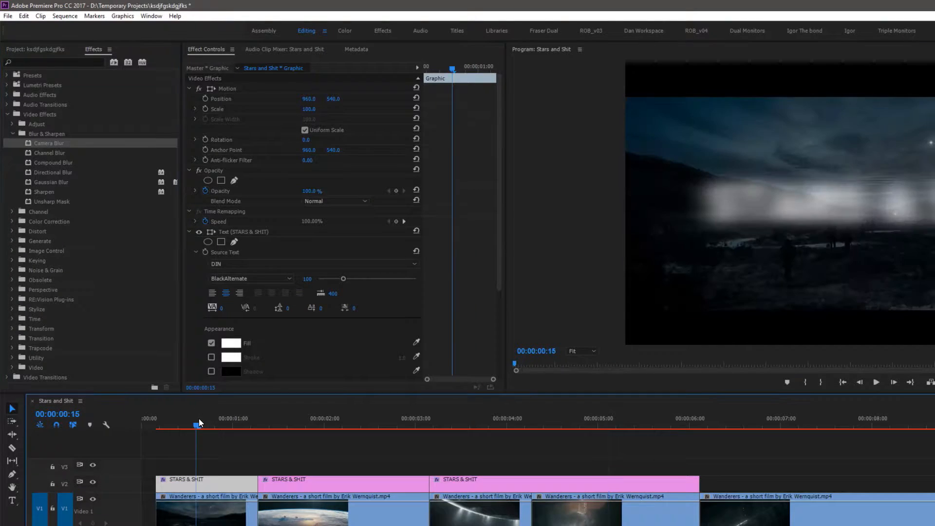
{"action": "mouse_move", "coordinate": [198, 419]}
{"action": "left_mouse_down"}
{"action": "mouse_move", "coordinate": [132, 424]}
{"action": "mouse_move", "coordinate": [196, 422]}
{"action": "left_mouse_up"}
{"action": "left_click_drag", "start_coordinate": [499, 217], "coordinate": [492, 341]}
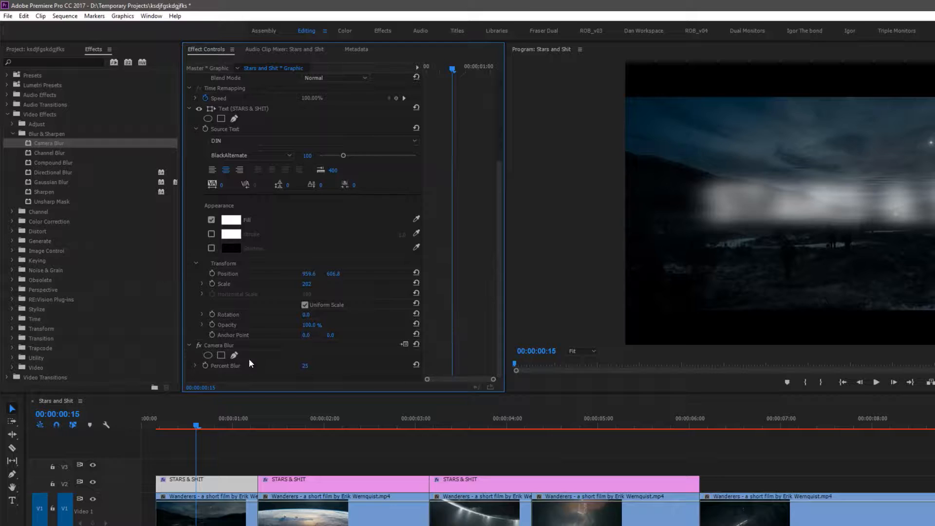
Set the first title segment's Camera Blur percent blur to 14 and collapse its effect sections
{"action": "left_click_drag", "start_coordinate": [306, 368], "coordinate": [301, 369]}
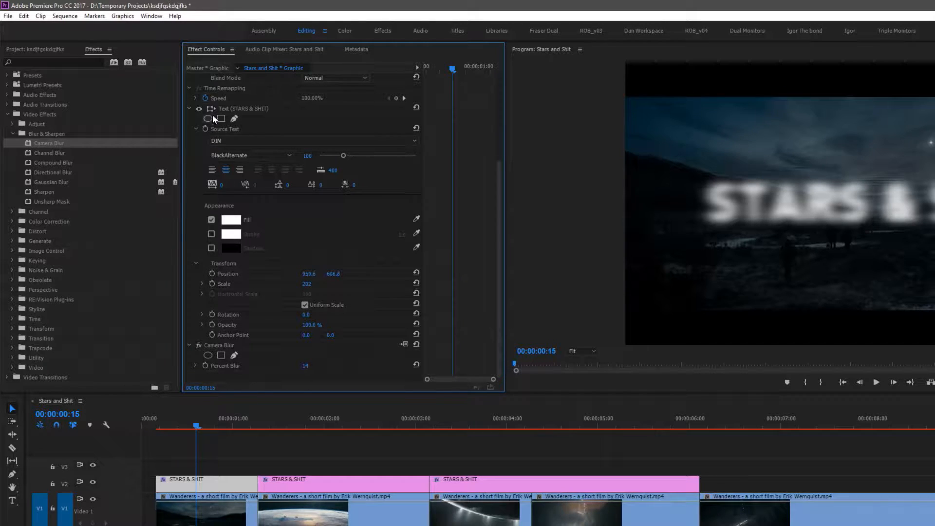
{"action": "left_click", "coordinate": [189, 108]}
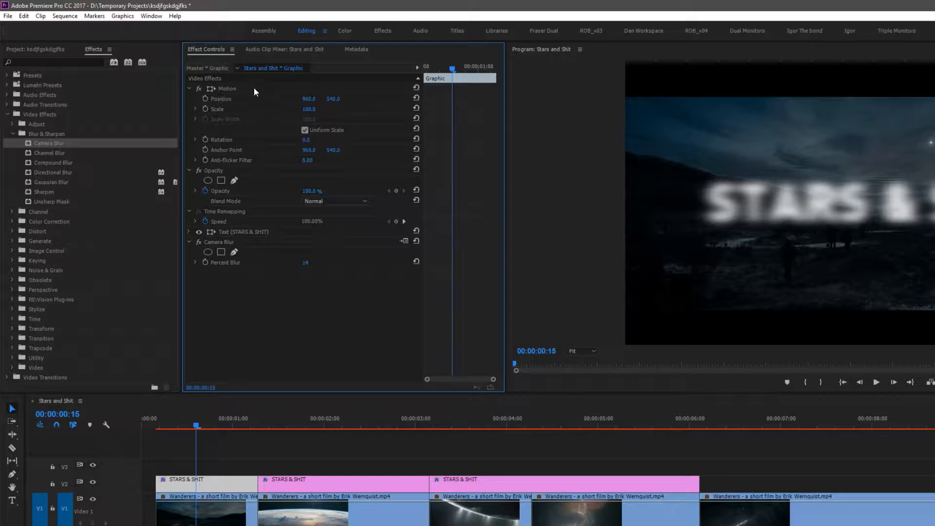
{"action": "left_click", "coordinate": [189, 88]}
{"action": "left_click", "coordinate": [189, 99]}
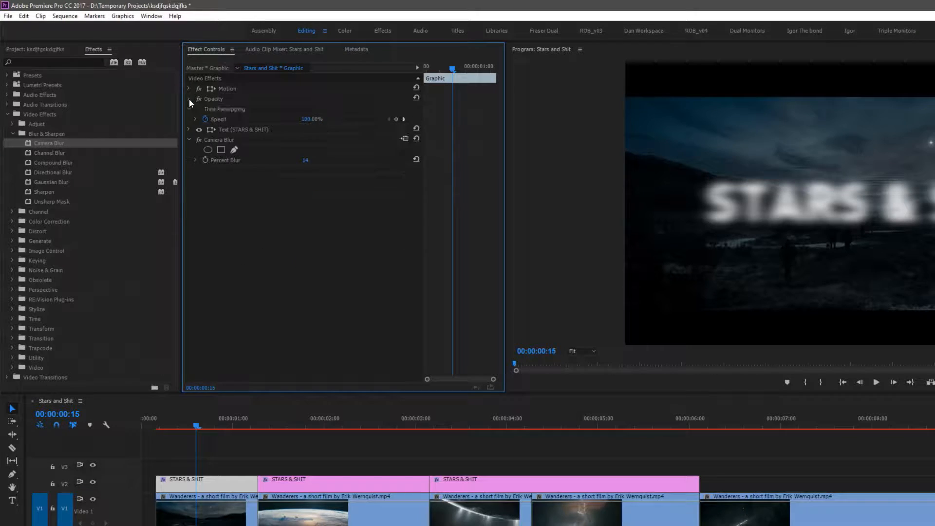
{"action": "left_click", "coordinate": [190, 139]}
{"action": "left_click", "coordinate": [227, 88]}
{"action": "left_click", "coordinate": [220, 100]}
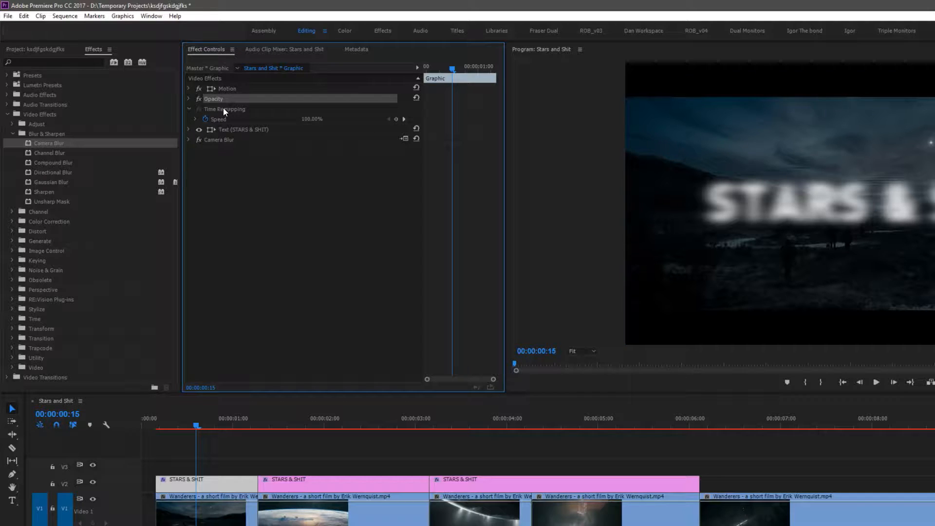
{"action": "left_click", "coordinate": [223, 108]}
{"action": "left_click", "coordinate": [189, 109]}
{"action": "left_click", "coordinate": [227, 90]}
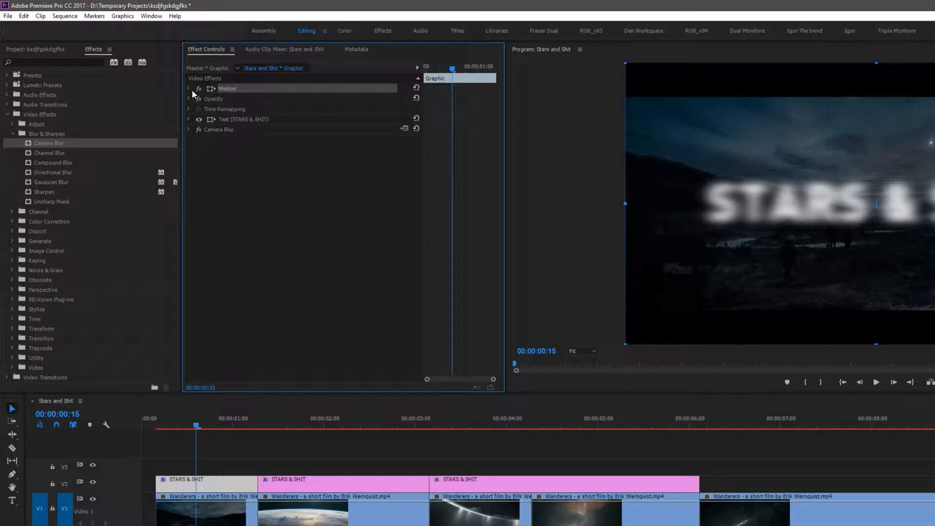
{"action": "left_click", "coordinate": [189, 89]}
{"action": "left_click_drag", "start_coordinate": [309, 98], "coordinate": [224, 99]}
{"action": "key", "text": "ctrl+z"}
{"action": "left_click_drag", "start_coordinate": [309, 111], "coordinate": [339, 140]}
{"action": "key", "text": "ctrl+z"}
{"action": "key", "text": "ctrl+z"}
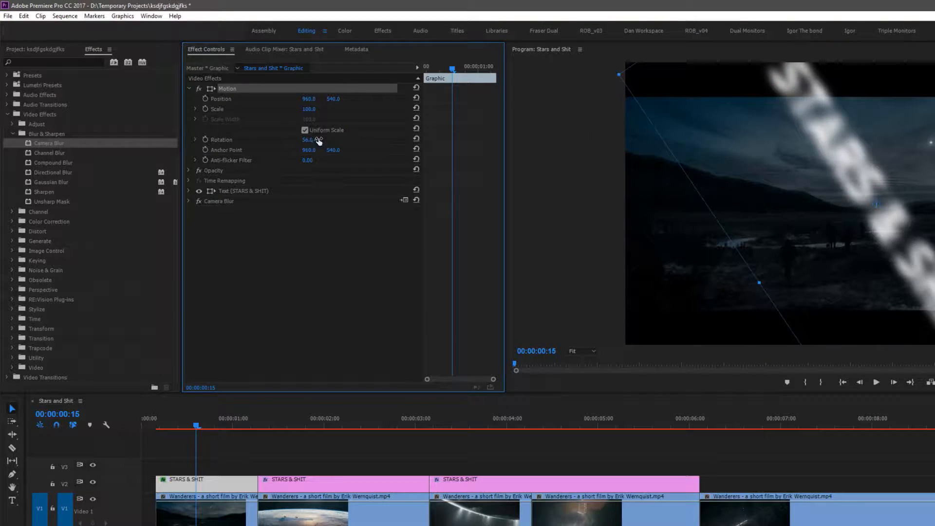
{"action": "key", "text": "ctrl+z"}
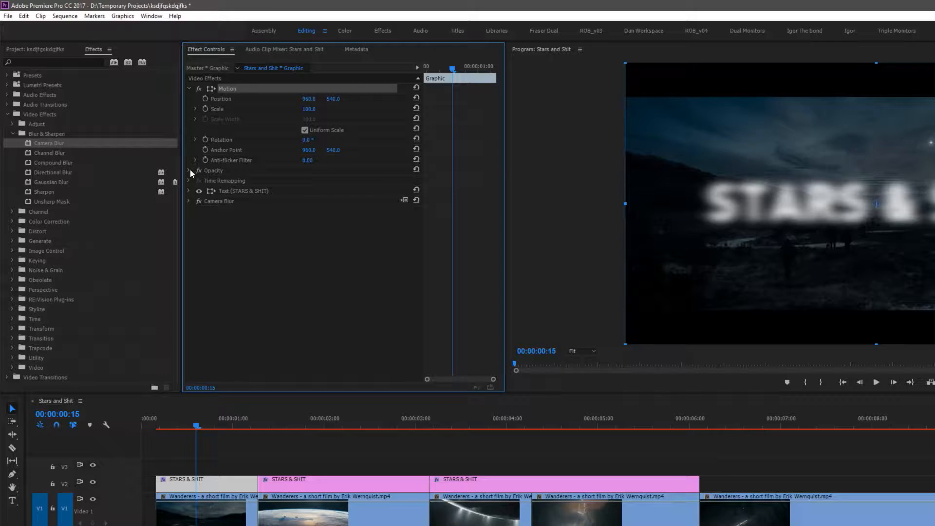
Turn on keyframing for Camera Blur's Percent Blur at the start of the first title segment
{"action": "left_click", "coordinate": [189, 202]}
{"action": "left_click_drag", "start_coordinate": [192, 427], "coordinate": [159, 432]}
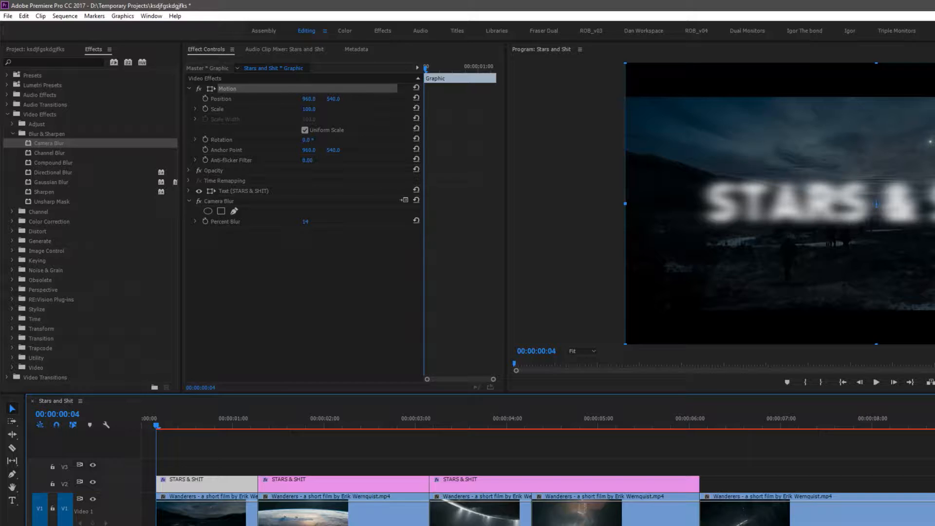
{"action": "left_click", "coordinate": [204, 221]}
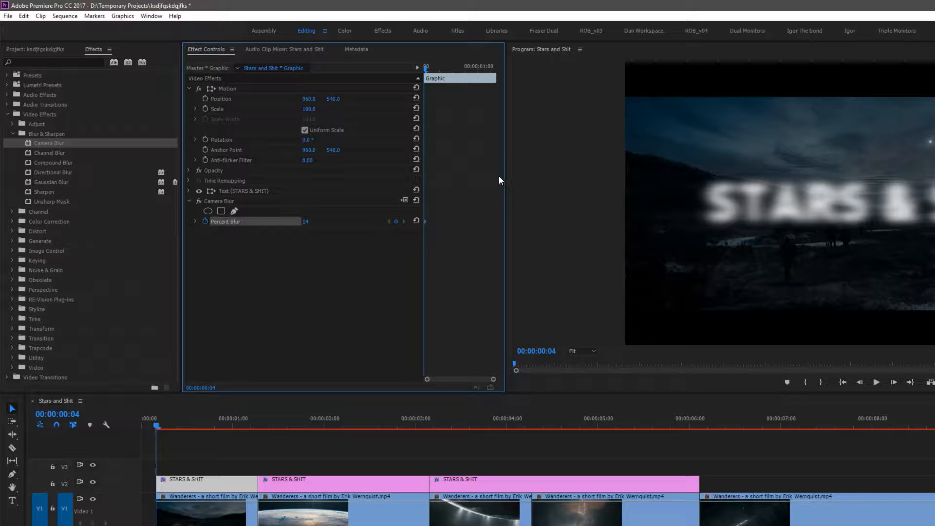
Widen the Effect Controls timeline and keyframe Percent Blur to 0 at the first segment's end
{"action": "left_click_drag", "start_coordinate": [505, 180], "coordinate": [683, 183]}
{"action": "left_click_drag", "start_coordinate": [560, 271], "coordinate": [381, 234]}
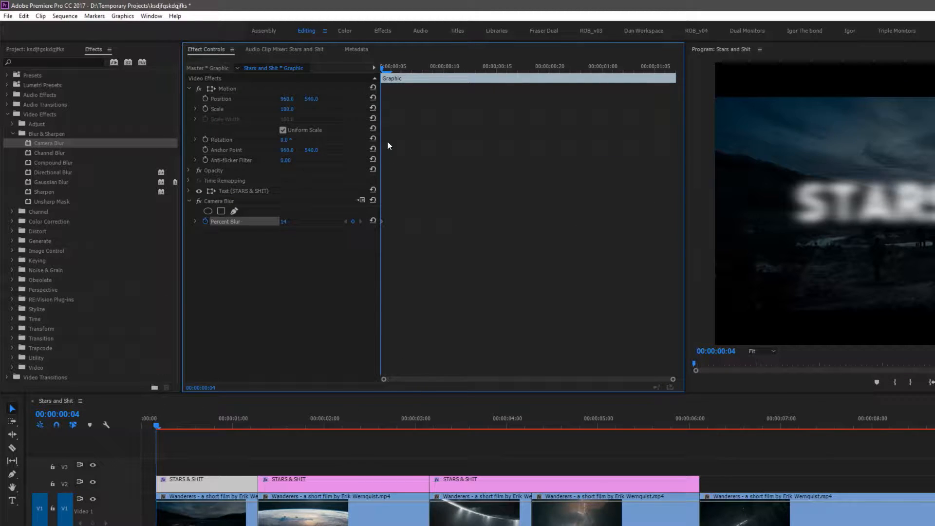
{"action": "left_click_drag", "start_coordinate": [383, 66], "coordinate": [634, 72]}
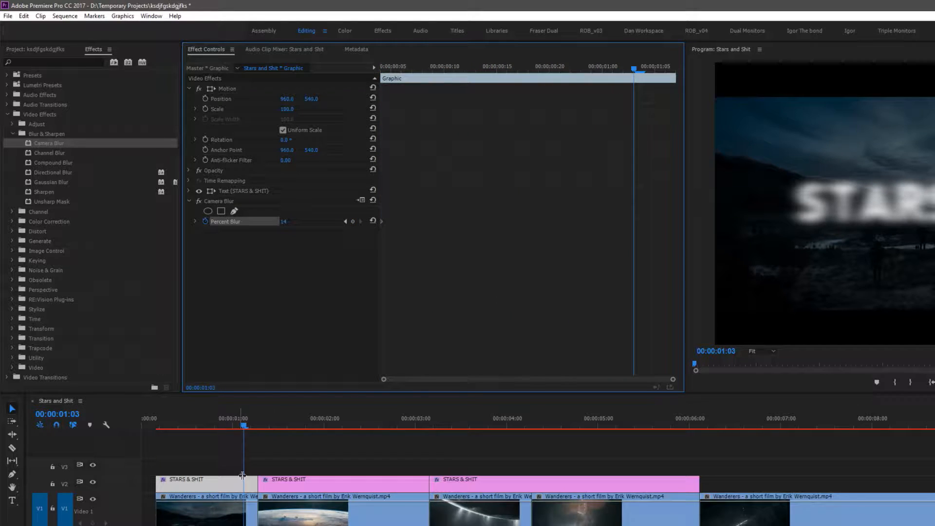
{"action": "mouse_move", "coordinate": [243, 425]}
{"action": "left_mouse_down"}
{"action": "mouse_move", "coordinate": [261, 428]}
{"action": "mouse_move", "coordinate": [148, 431]}
{"action": "mouse_move", "coordinate": [260, 427]}
{"action": "left_mouse_up"}
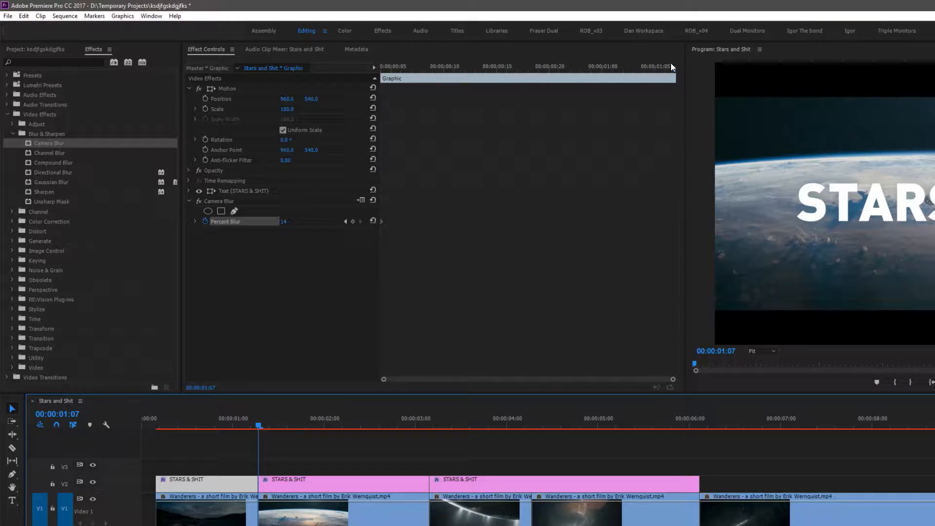
{"action": "left_click", "coordinate": [285, 222]}
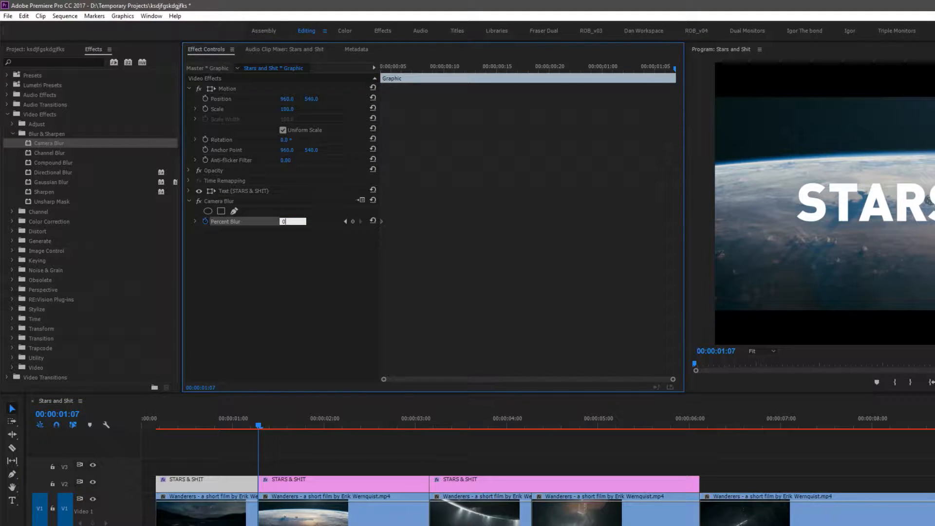
{"action": "left_click", "coordinate": [287, 288]}
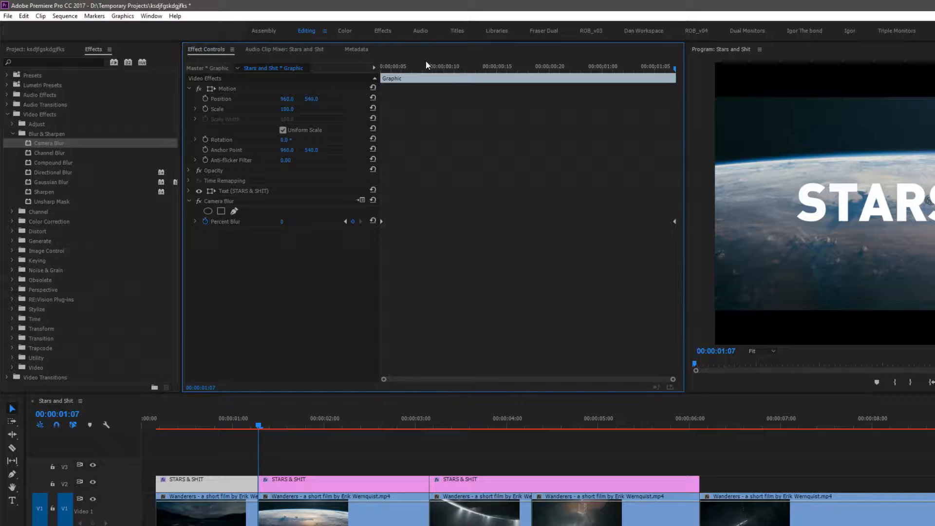
Play back the opening of the title to review the blur animation
{"action": "mouse_move", "coordinate": [384, 68]}
{"action": "left_mouse_down"}
{"action": "mouse_move", "coordinate": [671, 85]}
{"action": "mouse_move", "coordinate": [598, 73]}
{"action": "mouse_move", "coordinate": [334, 101]}
{"action": "mouse_move", "coordinate": [627, 70]}
{"action": "mouse_move", "coordinate": [401, 73]}
{"action": "left_mouse_up"}
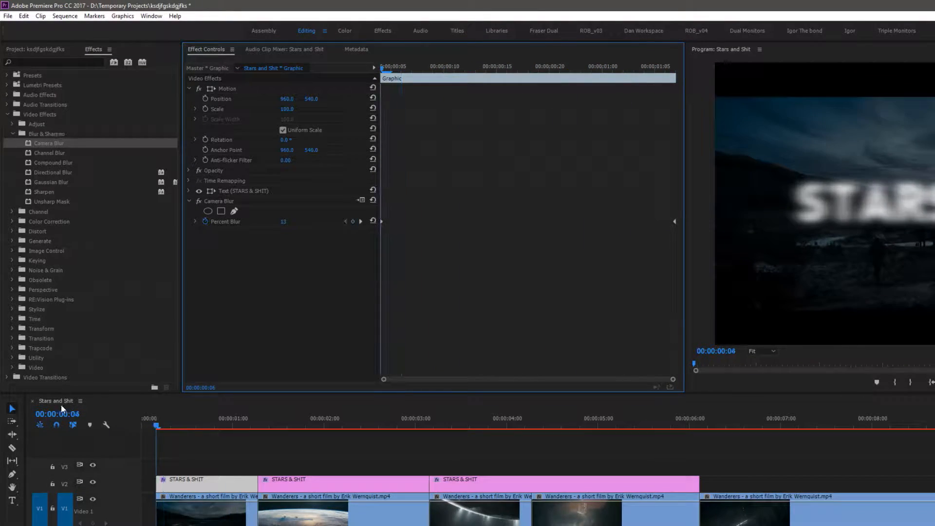
{"action": "left_click_drag", "start_coordinate": [156, 418], "coordinate": [128, 428]}
{"action": "key", "text": "space"}
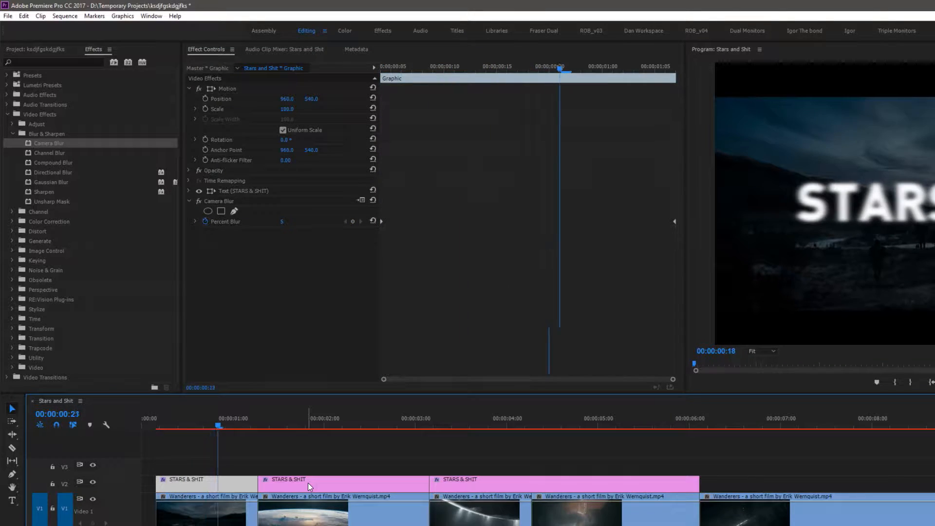
{"action": "key", "text": "space"}
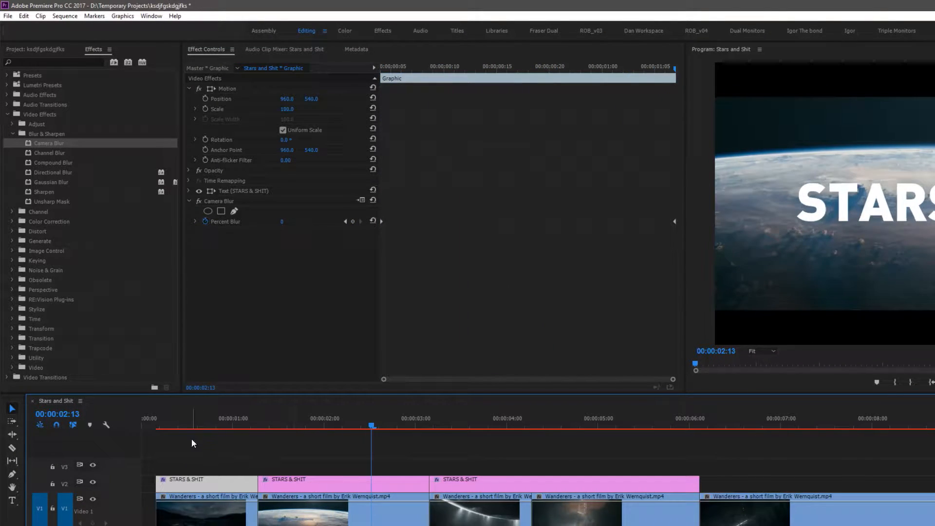
{"action": "left_click_drag", "start_coordinate": [187, 423], "coordinate": [35, 429]}
{"action": "key", "text": "space"}
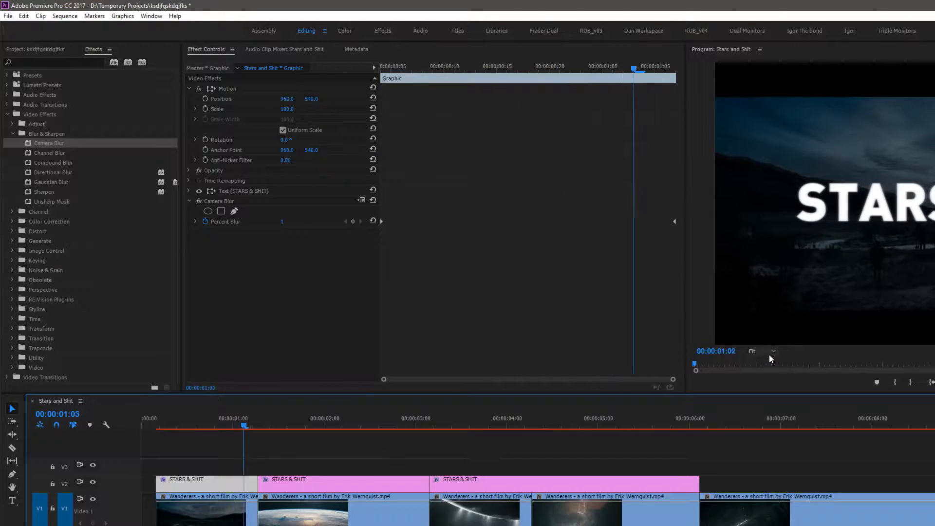
{"action": "key", "text": "space"}
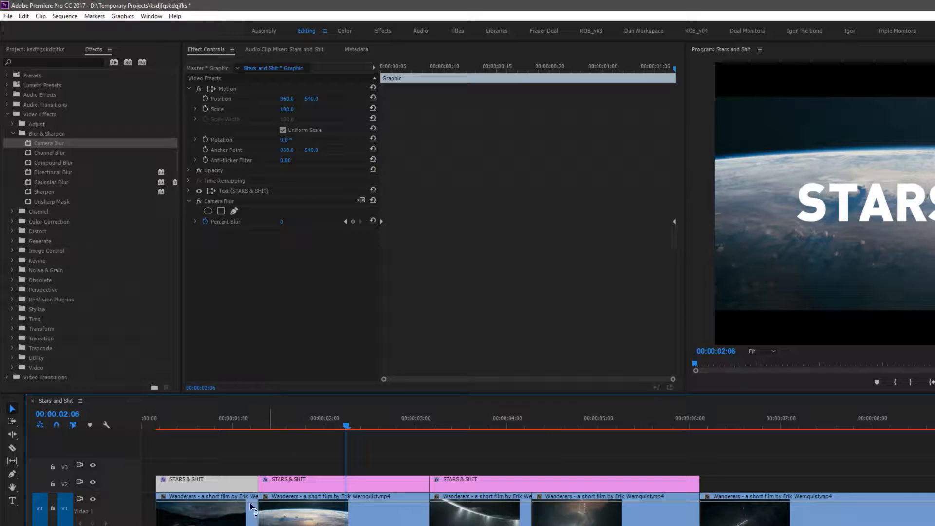
Remove the Camera Blur effect from the first title segment
{"action": "left_click", "coordinate": [203, 422]}
{"action": "left_click", "coordinate": [230, 202]}
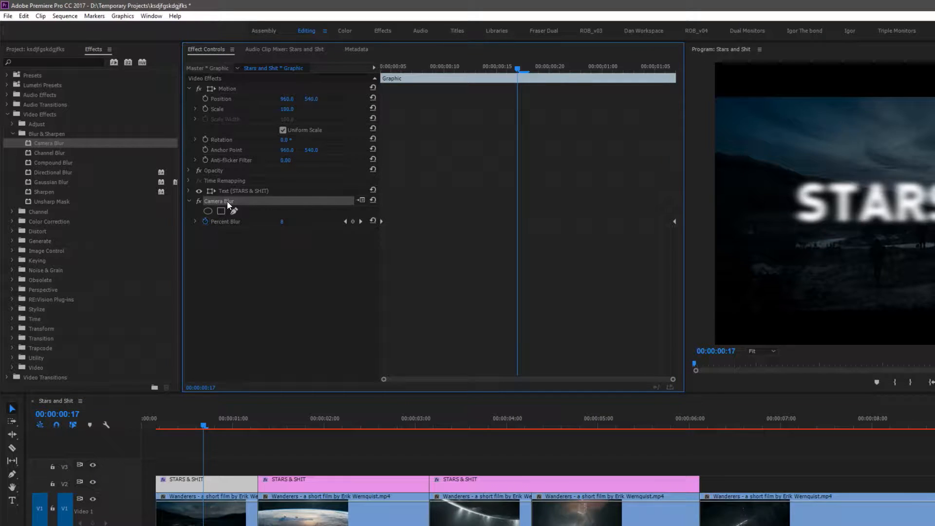
{"action": "key", "text": "Delete"}
Select all three title segments and nest them into a sequence named TITLES
{"action": "left_click", "coordinate": [190, 461]}
{"action": "left_click", "coordinate": [223, 422]}
{"action": "left_click_drag", "start_coordinate": [223, 423], "coordinate": [686, 487]}
{"action": "left_click", "coordinate": [235, 461]}
{"action": "left_click_drag", "start_coordinate": [185, 424], "coordinate": [179, 424]}
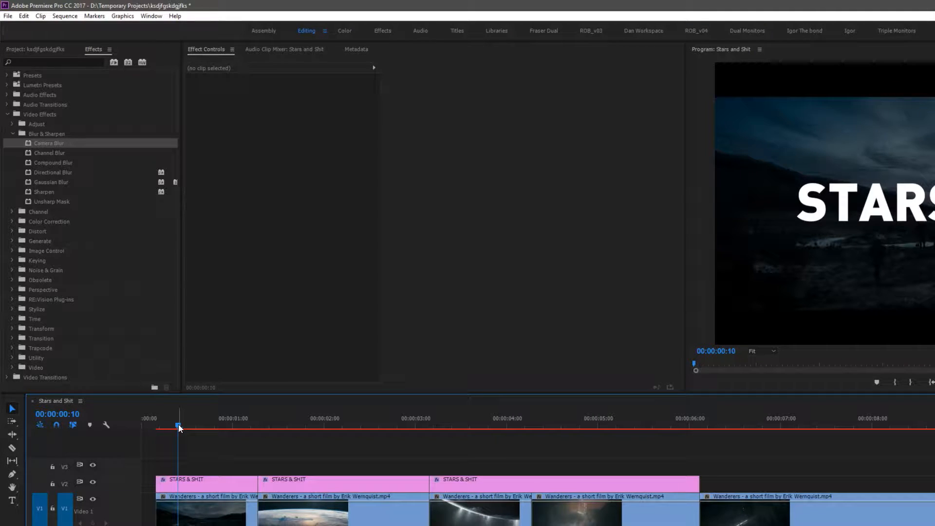
{"action": "left_click_drag", "start_coordinate": [217, 453], "coordinate": [603, 488]}
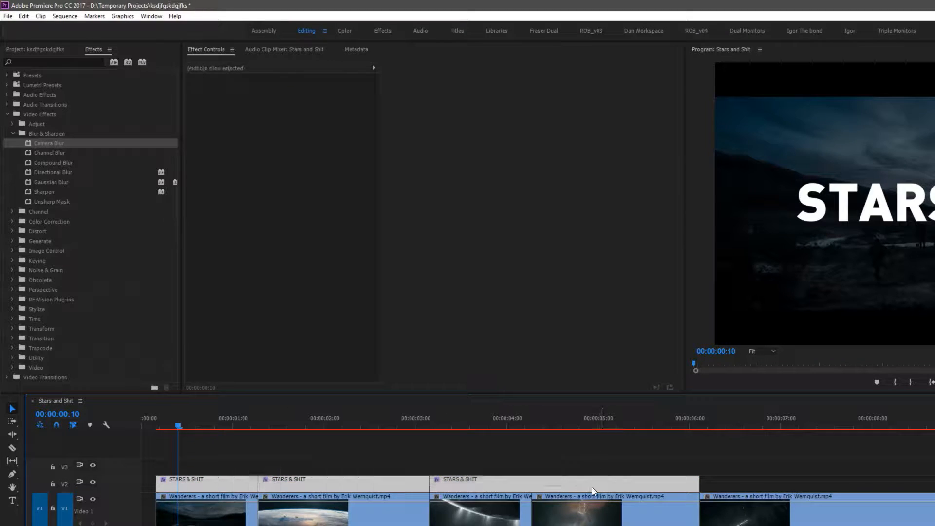
{"action": "right_click", "coordinate": [501, 480]}
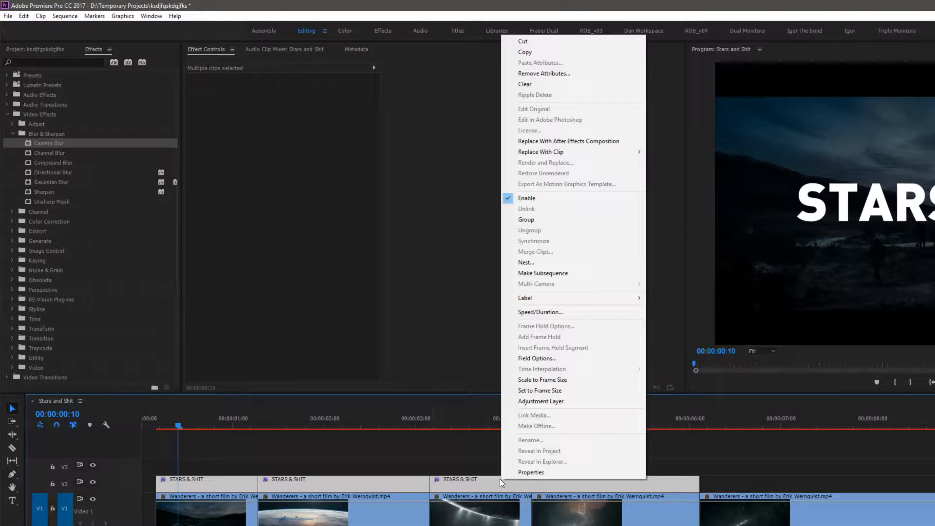
{"action": "left_click", "coordinate": [574, 263]}
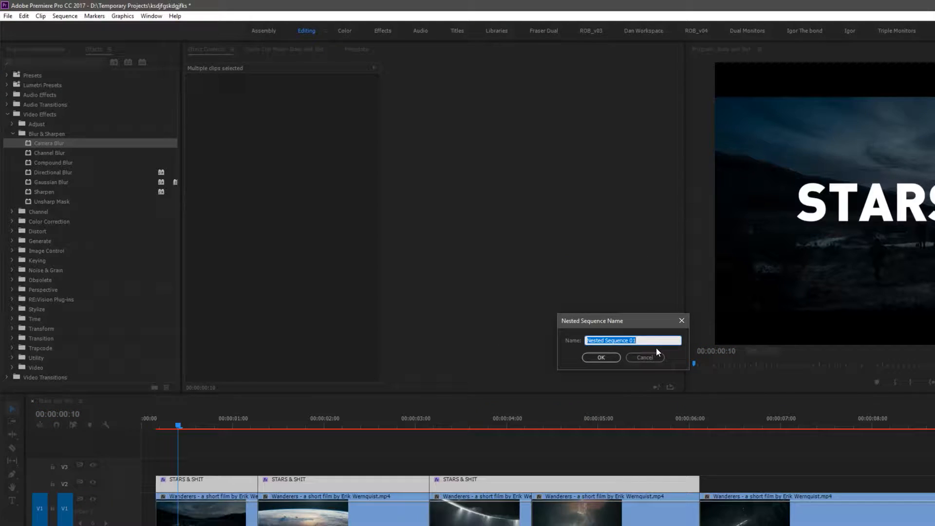
{"action": "type", "text": "TITLES"}
{"action": "left_click", "coordinate": [607, 358]}
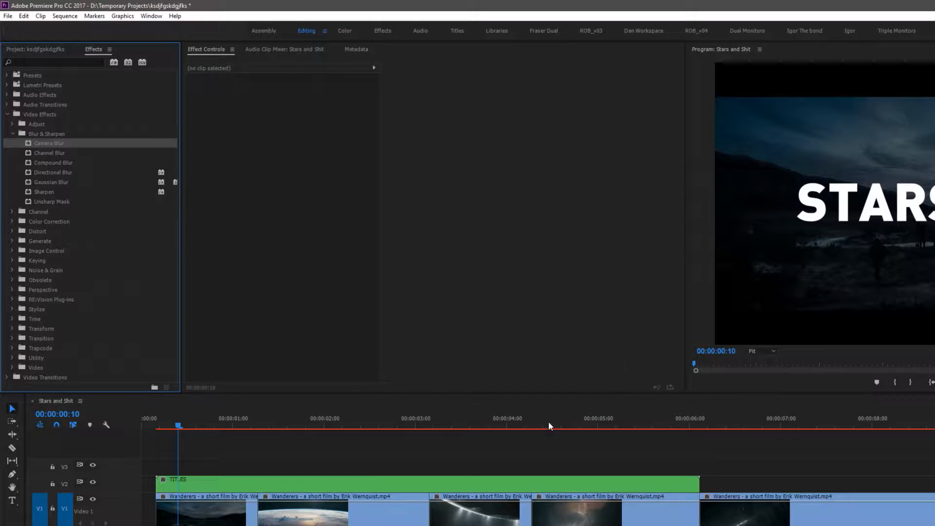
Add a Scale keyframe at 100 at the end of the TITLES nest
{"action": "left_click_drag", "start_coordinate": [181, 427], "coordinate": [266, 427]}
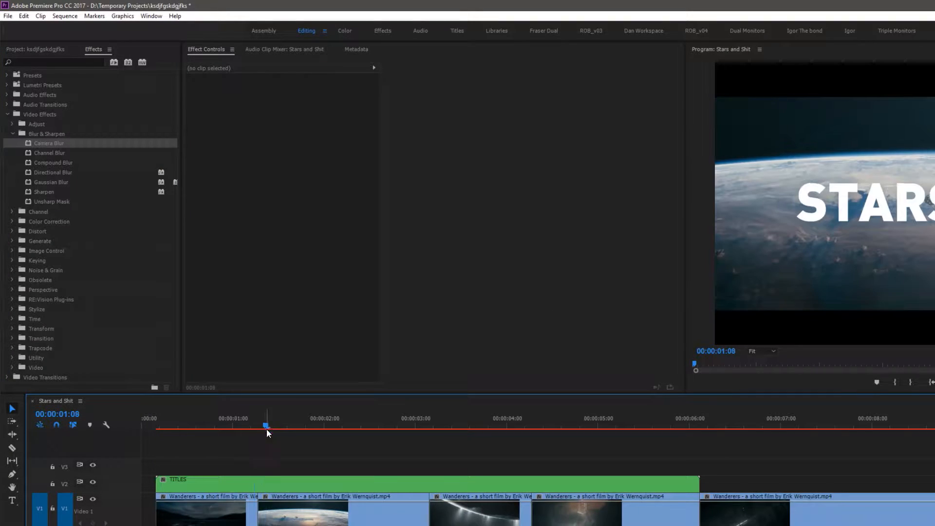
{"action": "left_click", "coordinate": [194, 480]}
{"action": "left_click_drag", "start_coordinate": [191, 427], "coordinate": [156, 426]}
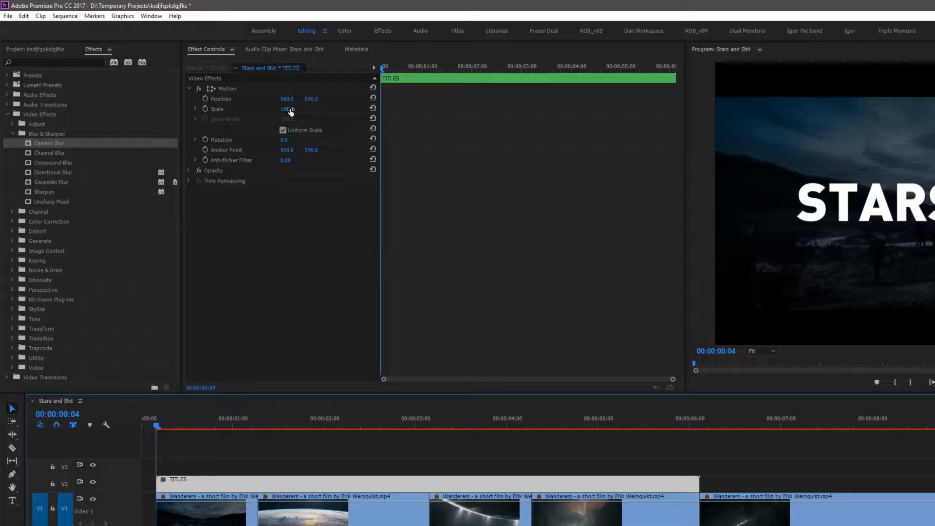
{"action": "left_click", "coordinate": [700, 418]}
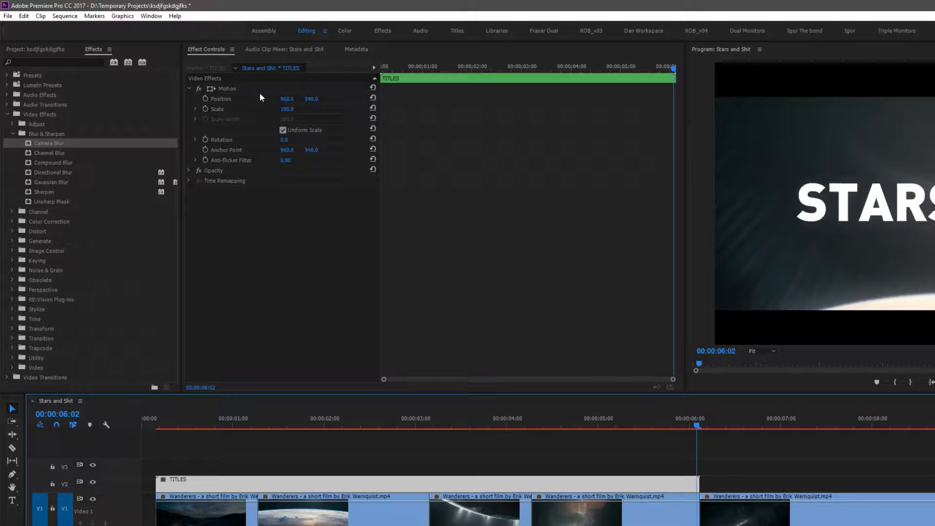
{"action": "left_click", "coordinate": [205, 109]}
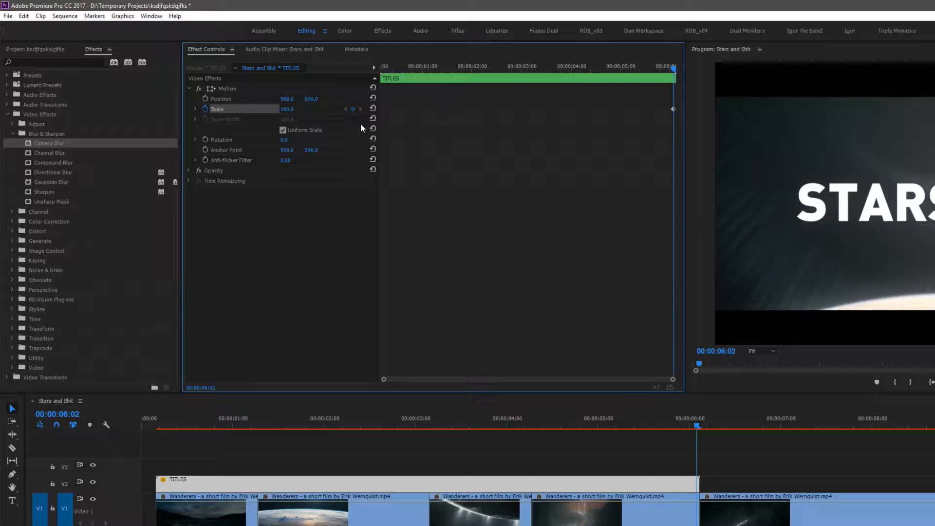
Set the TITLES nest's Scale to 85 at its start
{"action": "left_click_drag", "start_coordinate": [699, 417], "coordinate": [156, 453]}
{"action": "left_click", "coordinate": [289, 109]}
{"action": "left_click_drag", "start_coordinate": [289, 109], "coordinate": [280, 109]}
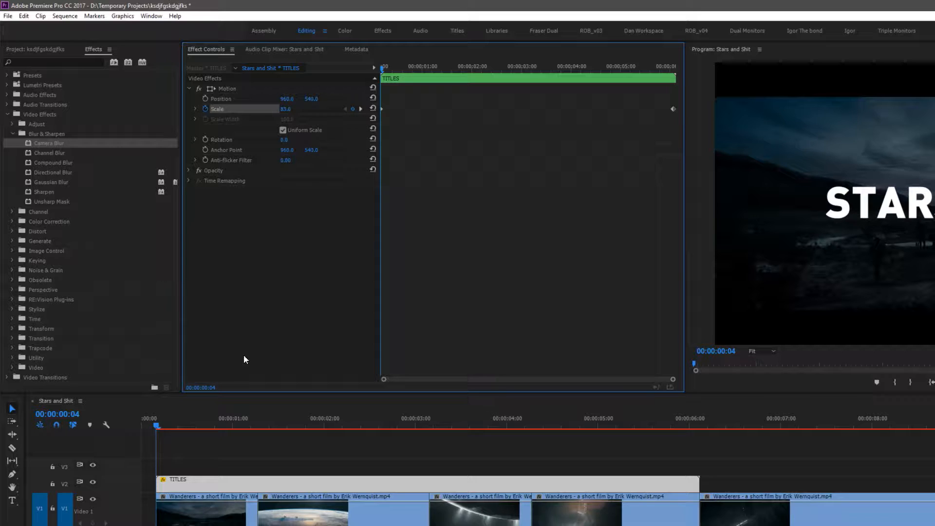
Play back the title's scale animation and zoom the sequence timeline around it
{"action": "left_click_drag", "start_coordinate": [157, 424], "coordinate": [110, 425]}
{"action": "key", "text": "space"}
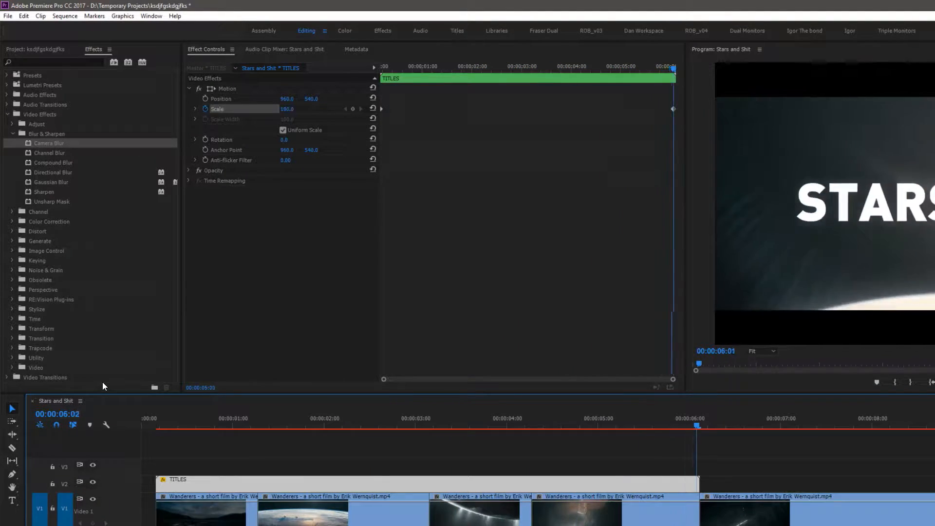
{"action": "key", "text": "minus"}
{"action": "key", "text": "minus"}
{"action": "key", "text": "minus"}
{"action": "key", "text": "minus"}
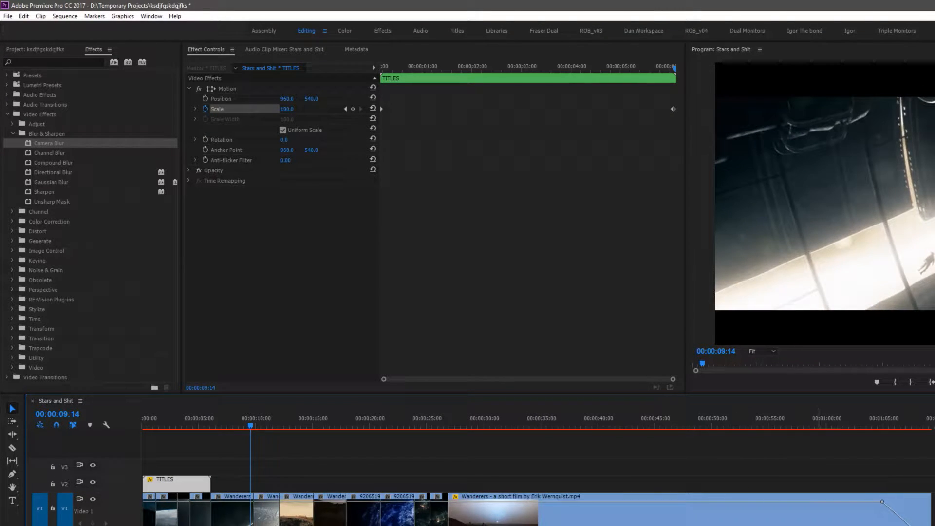
{"action": "key", "text": "End"}
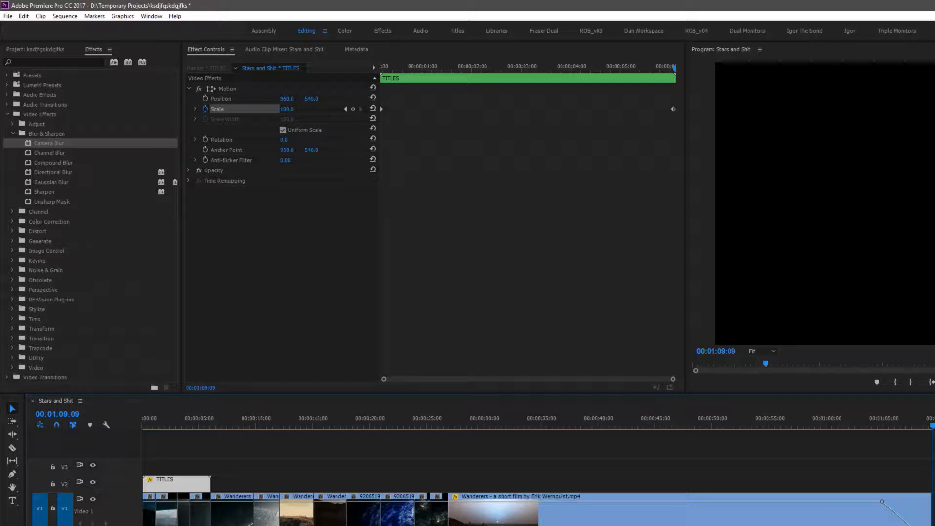
{"action": "left_click", "coordinate": [187, 425]}
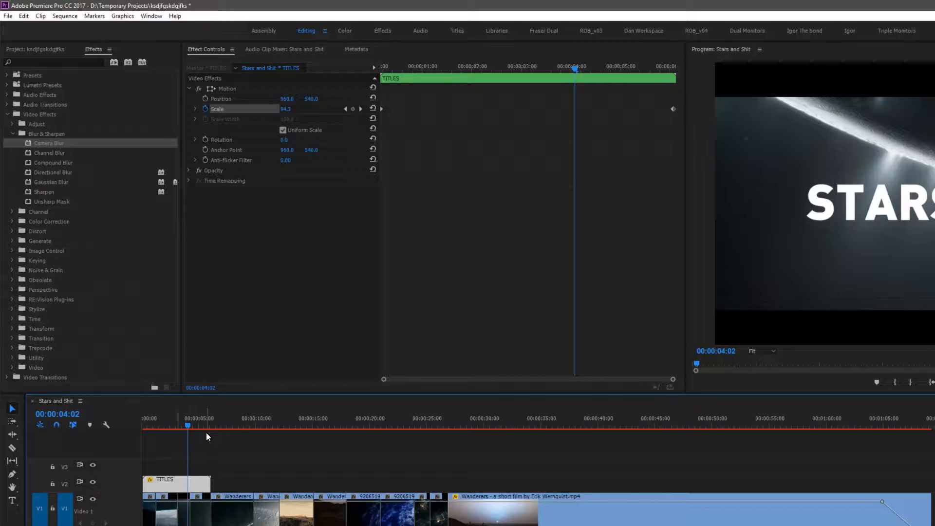
{"action": "key", "text": "="}
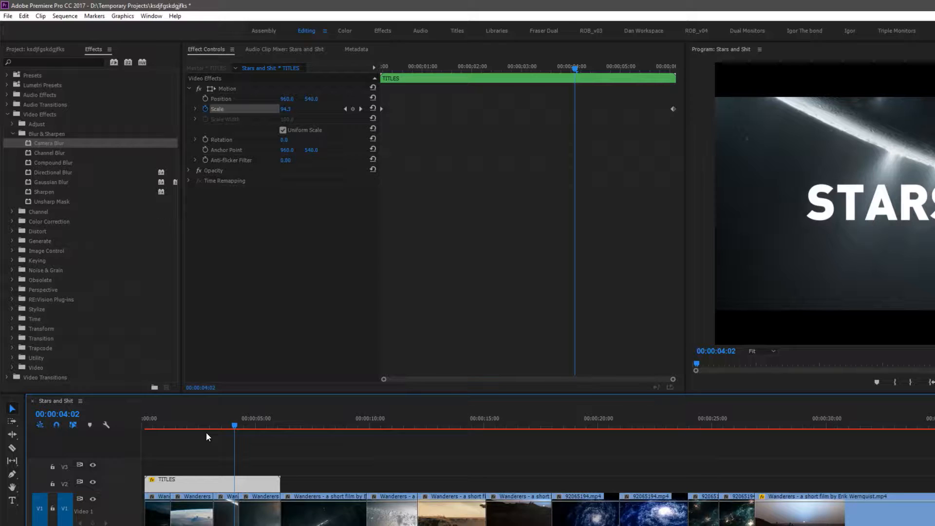
Open the TITLES nest to inspect its contents, then return to the Stars and Shit sequence
{"action": "left_click", "coordinate": [217, 459]}
{"action": "left_click", "coordinate": [215, 486]}
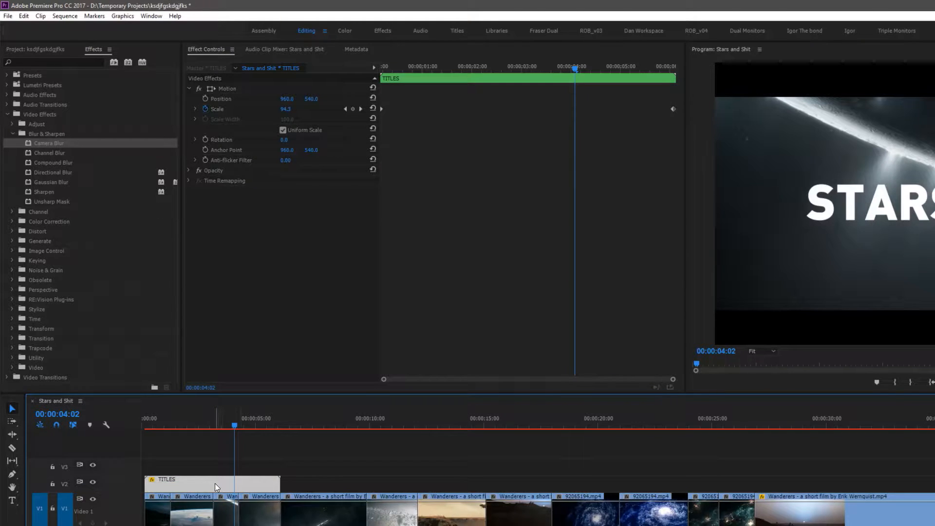
{"action": "double_click", "coordinate": [215, 483]}
{"action": "left_click_drag", "start_coordinate": [468, 422], "coordinate": [274, 441]}
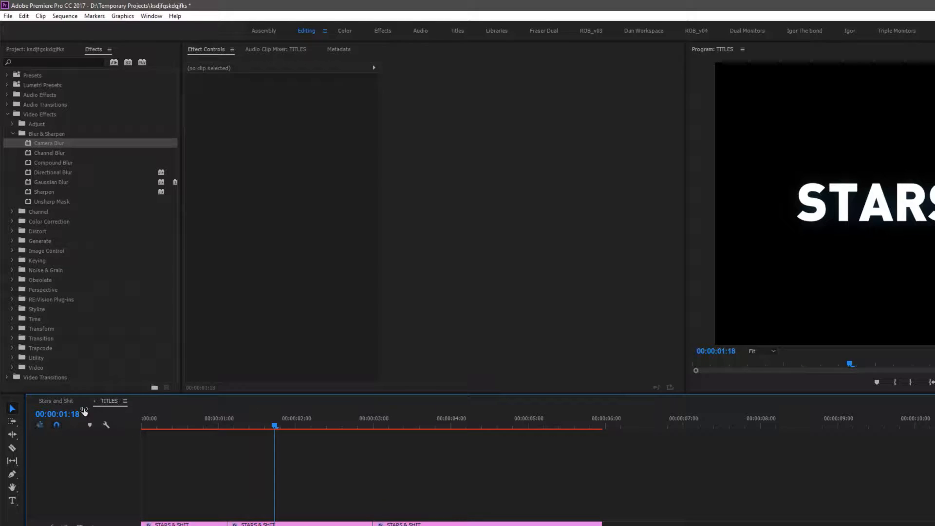
{"action": "left_click", "coordinate": [54, 402]}
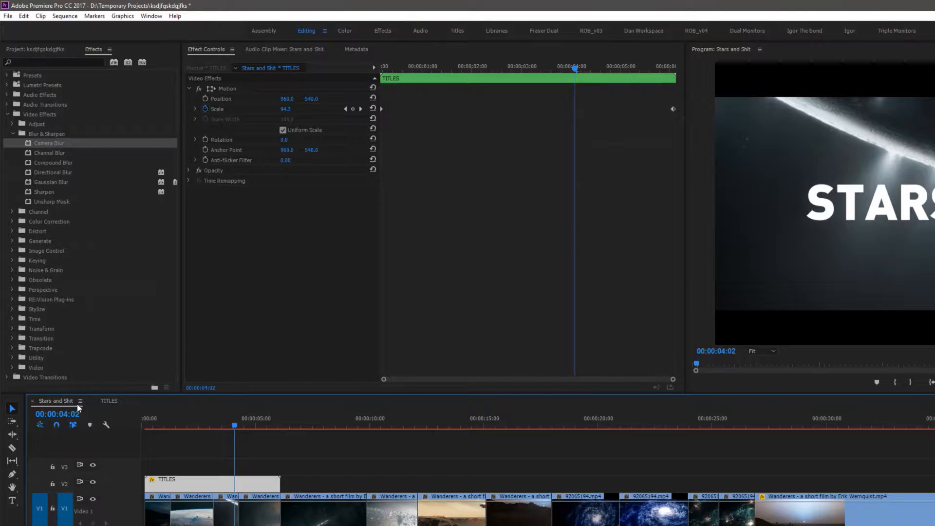
{"action": "left_click", "coordinate": [110, 401]}
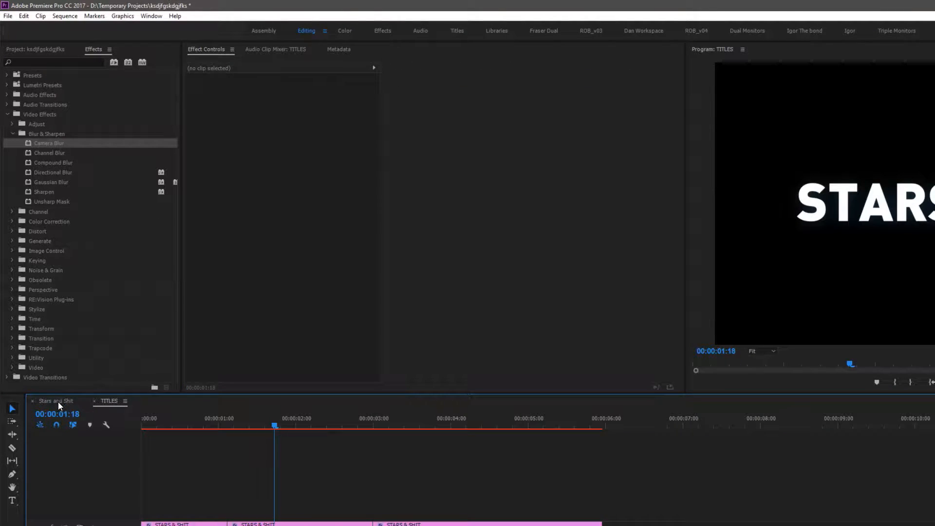
{"action": "left_click", "coordinate": [57, 402]}
Zoom the sequence timeline out to survey the whole edit and bring the playhead back to the start
{"action": "left_click", "coordinate": [194, 428]}
{"action": "left_click_drag", "start_coordinate": [192, 434], "coordinate": [189, 431]}
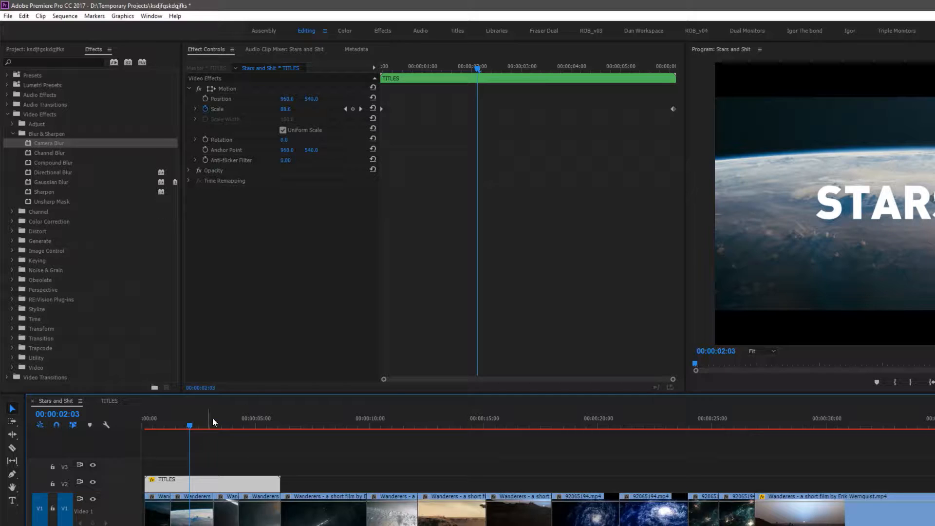
{"action": "left_click_drag", "start_coordinate": [230, 421], "coordinate": [169, 422]}
{"action": "left_click", "coordinate": [475, 442]}
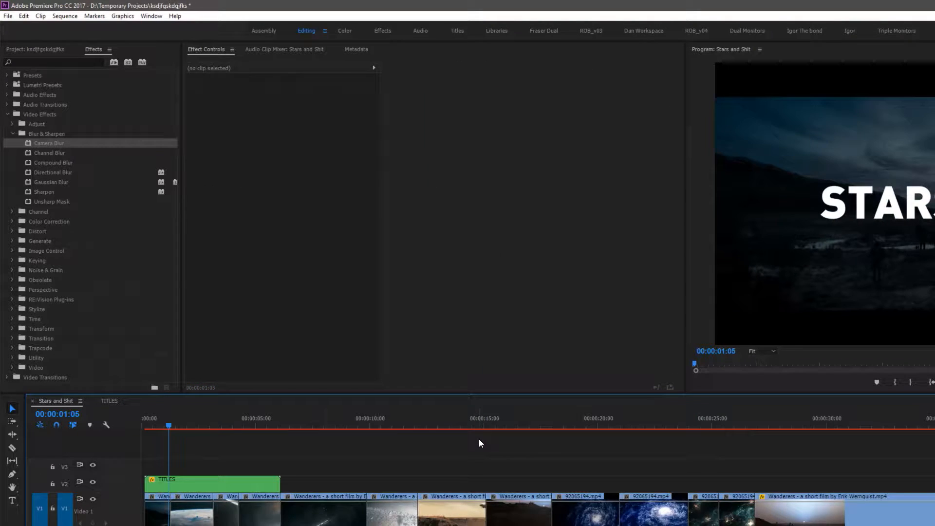
{"action": "key", "text": "minus"}
{"action": "key", "text": "minus"}
{"action": "key", "text": "minus"}
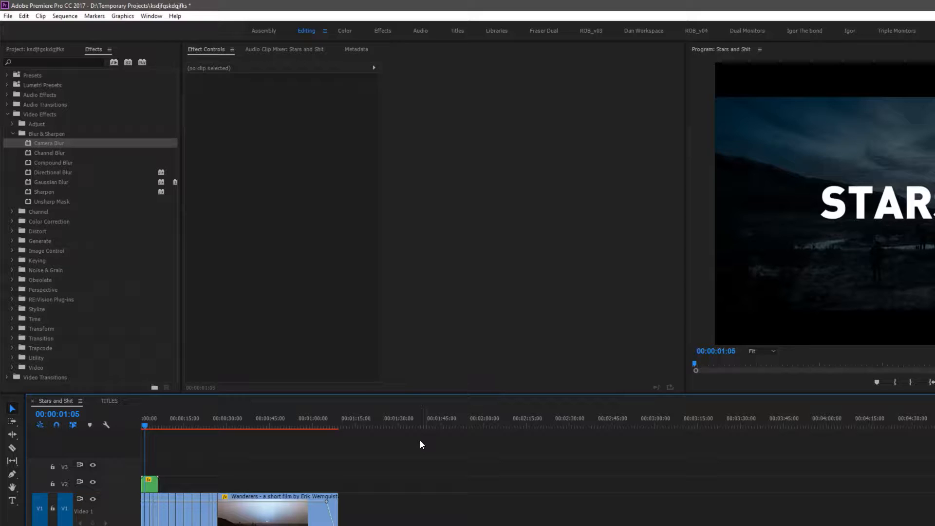
{"action": "left_click_drag", "start_coordinate": [147, 426], "coordinate": [130, 426]}
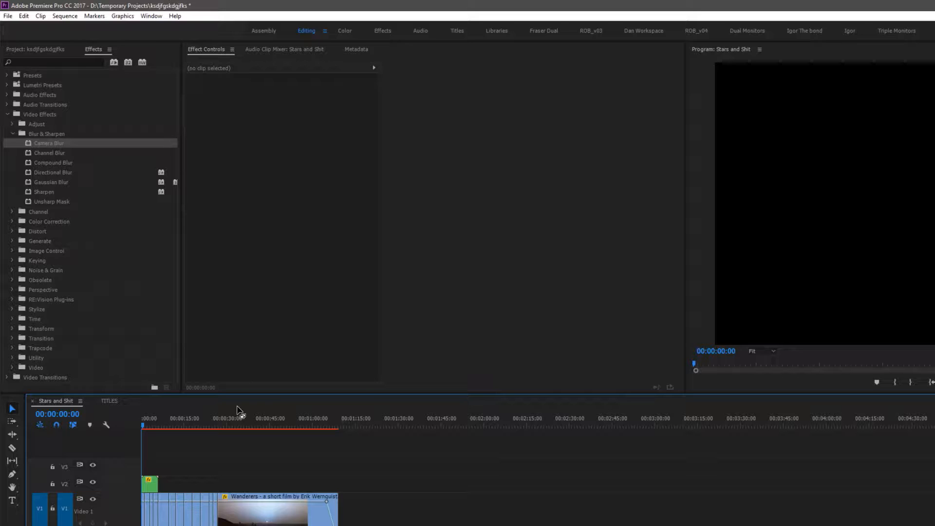
{"action": "key", "text": "equal"}
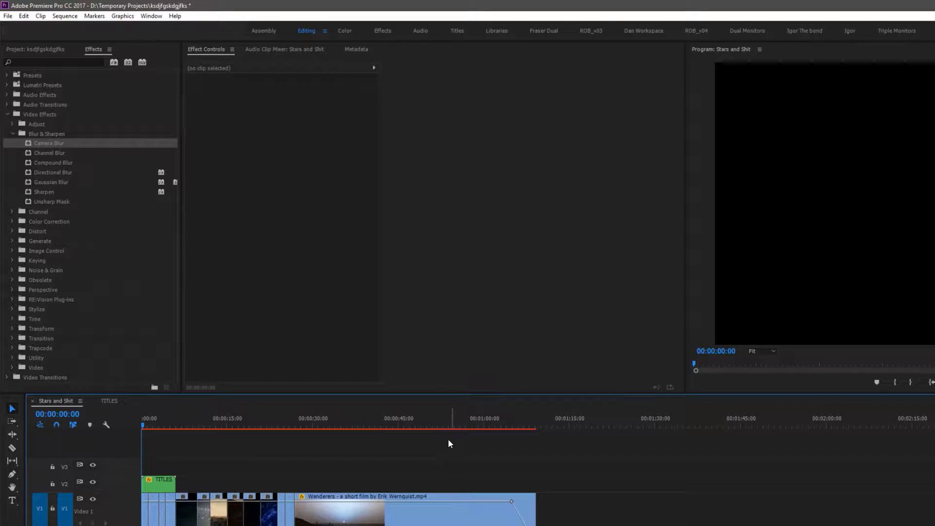
{"action": "key", "text": "minus"}
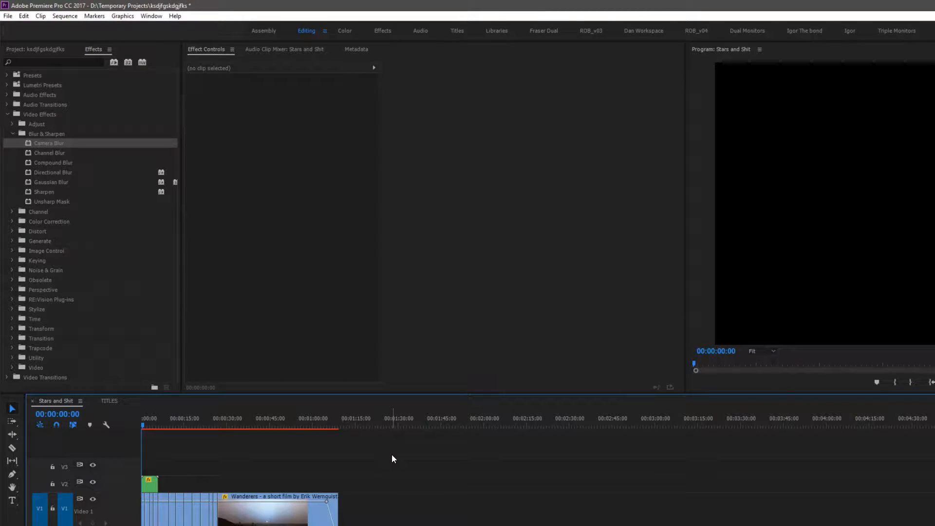
{"action": "key", "text": "minus"}
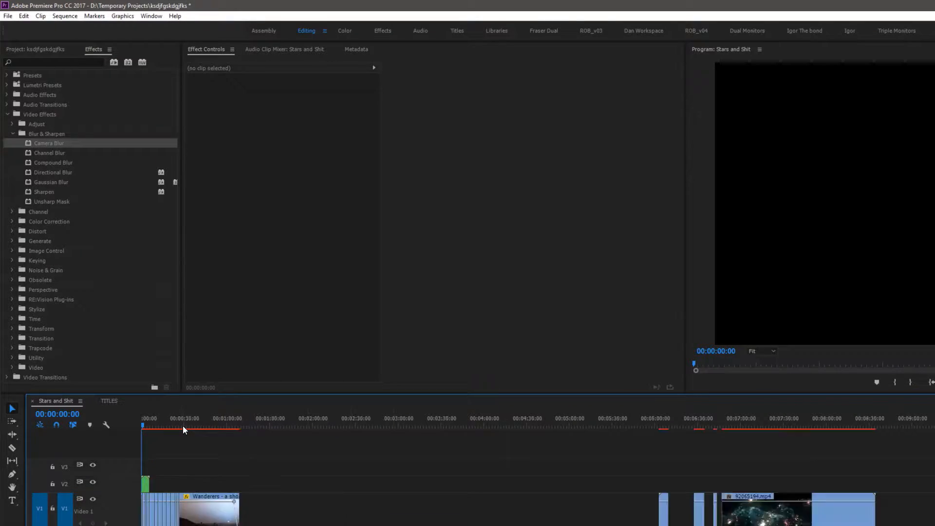
{"action": "left_click", "coordinate": [878, 425]}
{"action": "key", "text": "minus"}
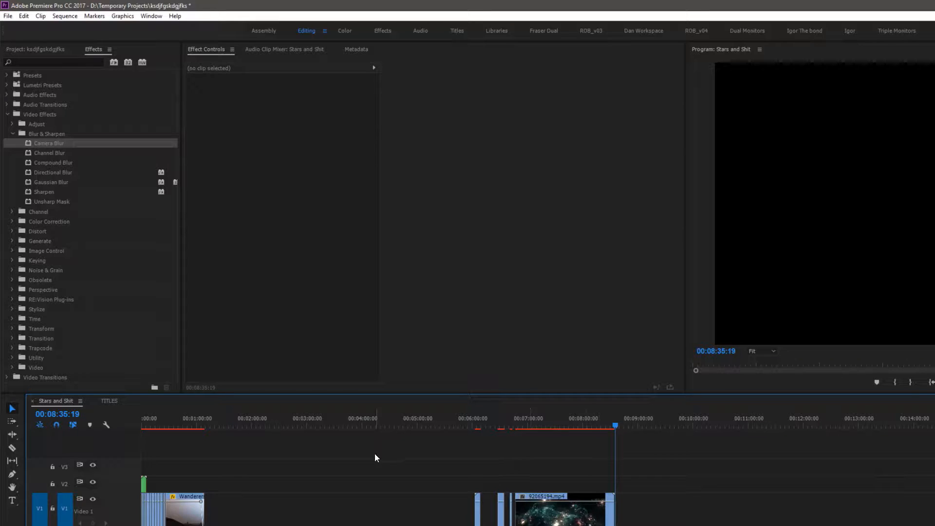
{"action": "left_click_drag", "start_coordinate": [412, 455], "coordinate": [714, 525]}
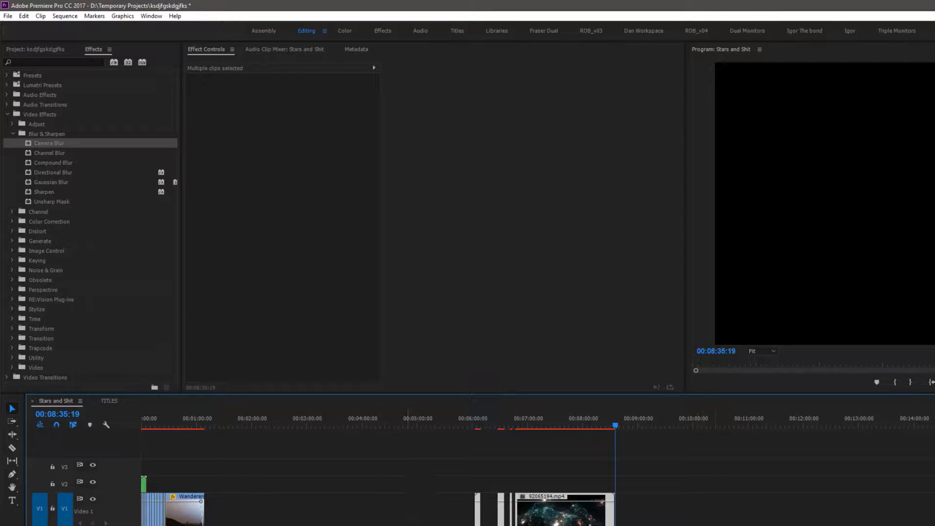
{"action": "left_click", "coordinate": [516, 476]}
{"action": "key", "text": "Home"}
{"action": "key", "text": "equal"}
{"action": "key", "text": "equal"}
{"action": "key", "text": "equal"}
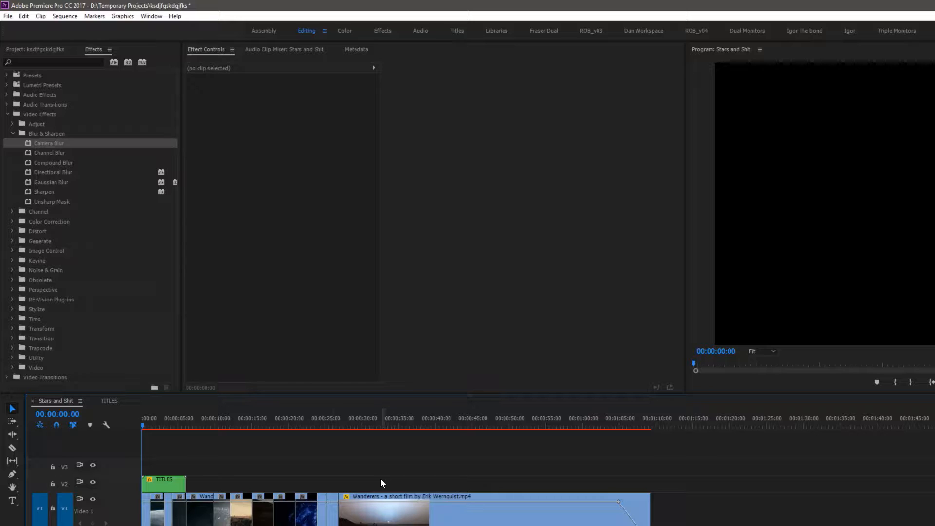
Mark an in point at 00:00:26:24 and an out point at 00:01:08:05 in the sequence
{"action": "left_click_drag", "start_coordinate": [144, 424], "coordinate": [274, 424]}
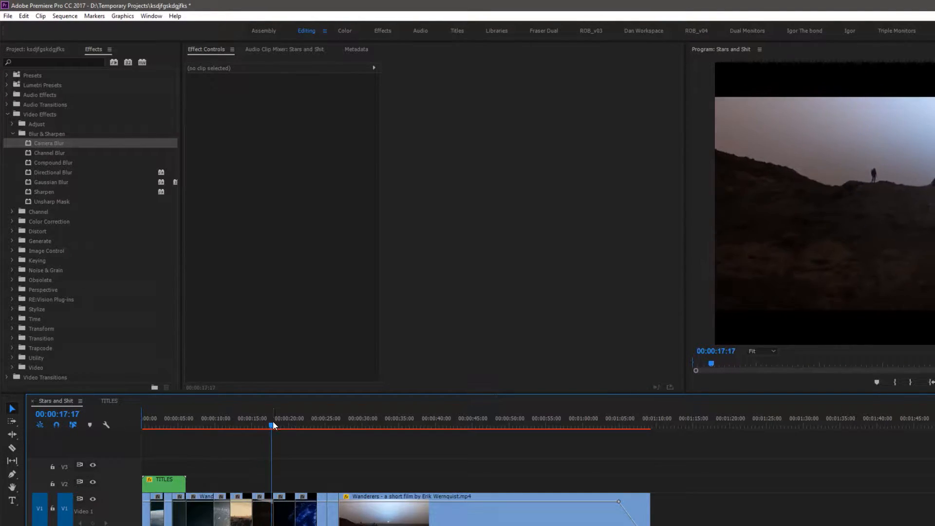
{"action": "left_click", "coordinate": [308, 425]}
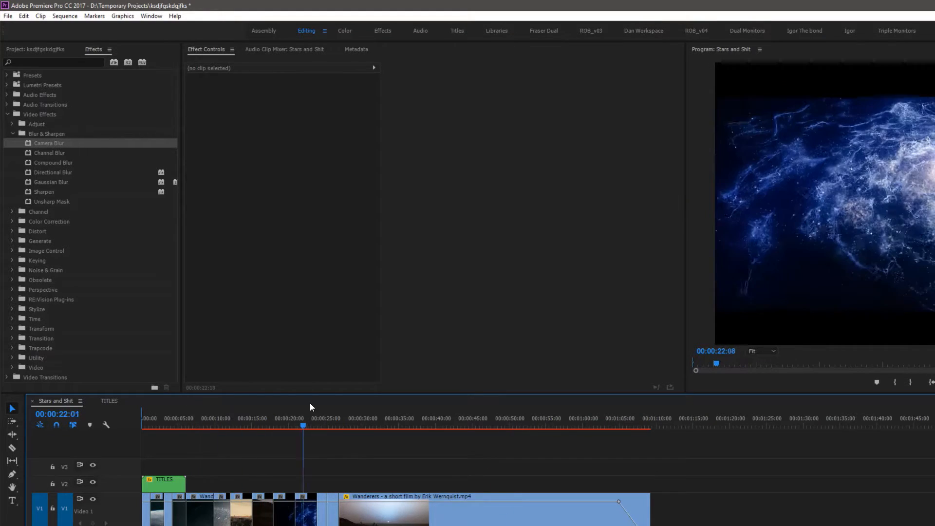
{"action": "left_click", "coordinate": [379, 520]}
{"action": "left_click", "coordinate": [341, 425]}
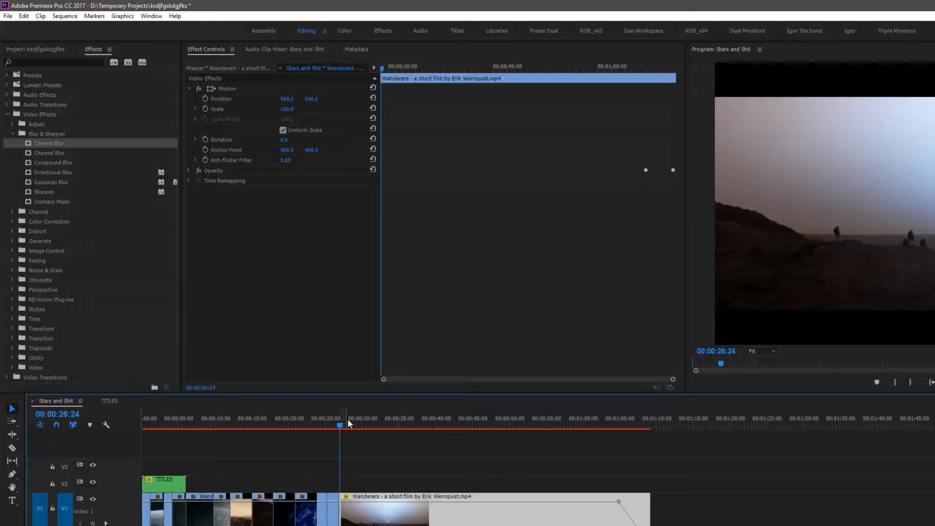
{"action": "key", "text": "i"}
{"action": "left_click_drag", "start_coordinate": [610, 417], "coordinate": [644, 416]}
{"action": "key", "text": "o"}
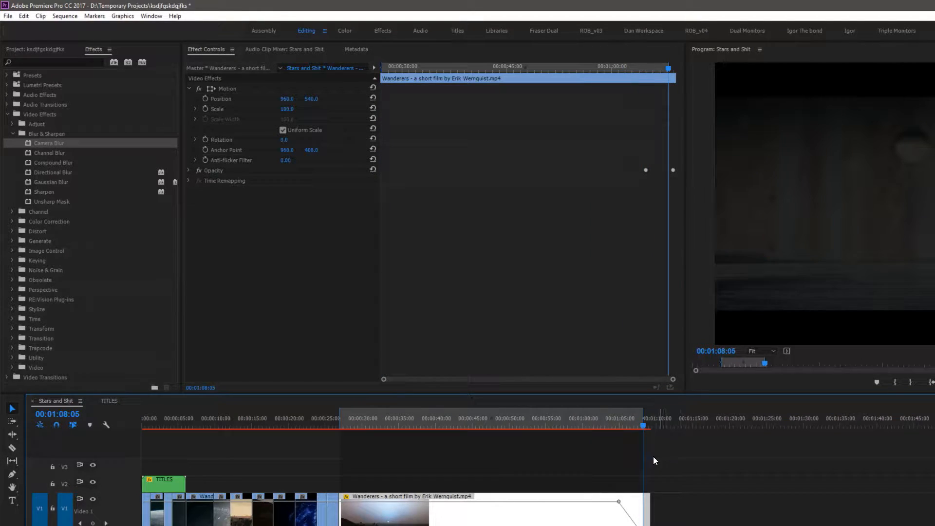
Mark an out point at 00:00:46:23 and move the in point to the sequence start
{"action": "left_click", "coordinate": [487, 425]}
{"action": "key", "text": "Left"}
{"action": "key", "text": "o"}
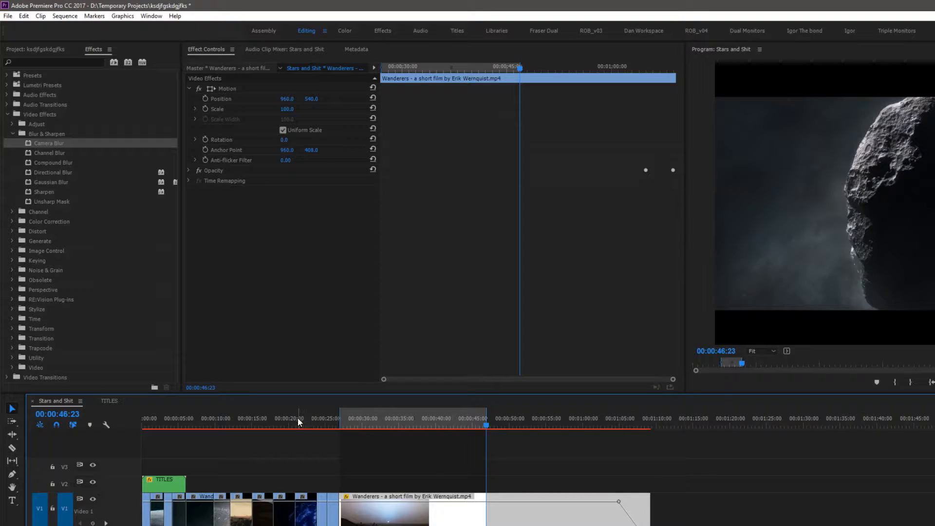
{"action": "key", "text": "Home"}
{"action": "key", "text": "i"}
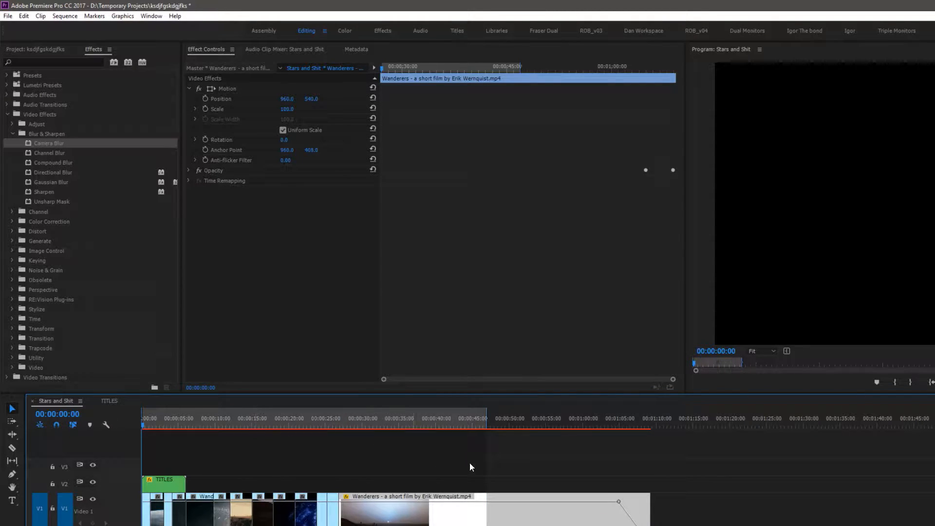
Move the out point to the end of the last clip at 00:01:09:07
{"action": "left_click", "coordinate": [649, 419]}
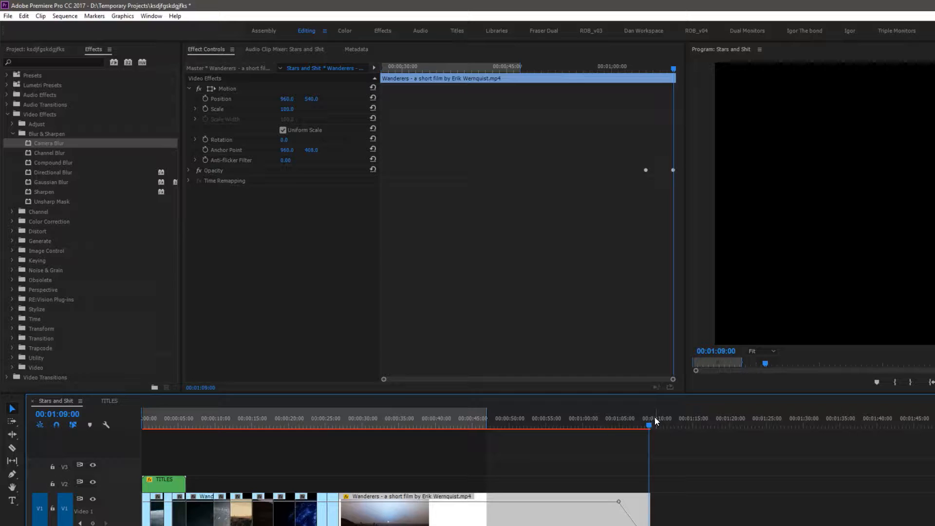
{"action": "left_click_drag", "start_coordinate": [657, 418], "coordinate": [616, 426]}
{"action": "key", "text": "Down"}
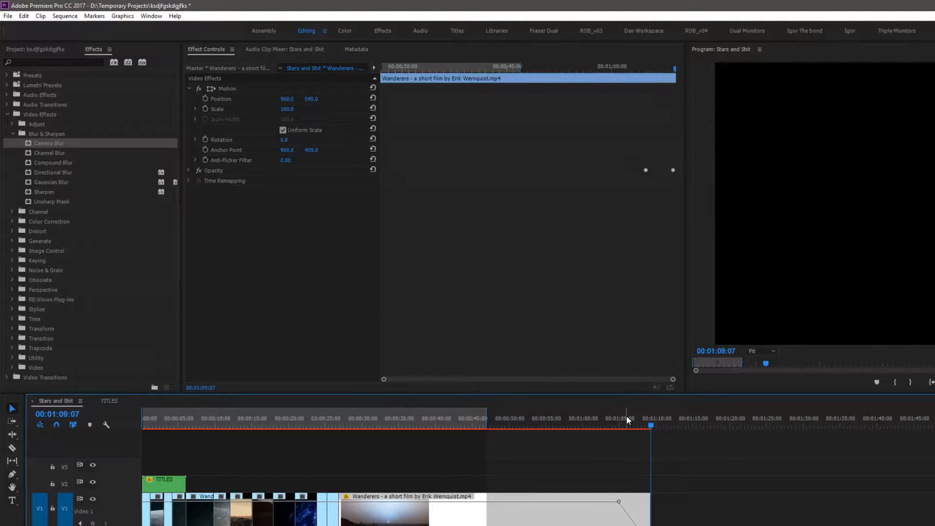
{"action": "key", "text": "o"}
Step the playhead through the sequence's edit points and return it to the start
{"action": "left_click_drag", "start_coordinate": [628, 421], "coordinate": [599, 421]}
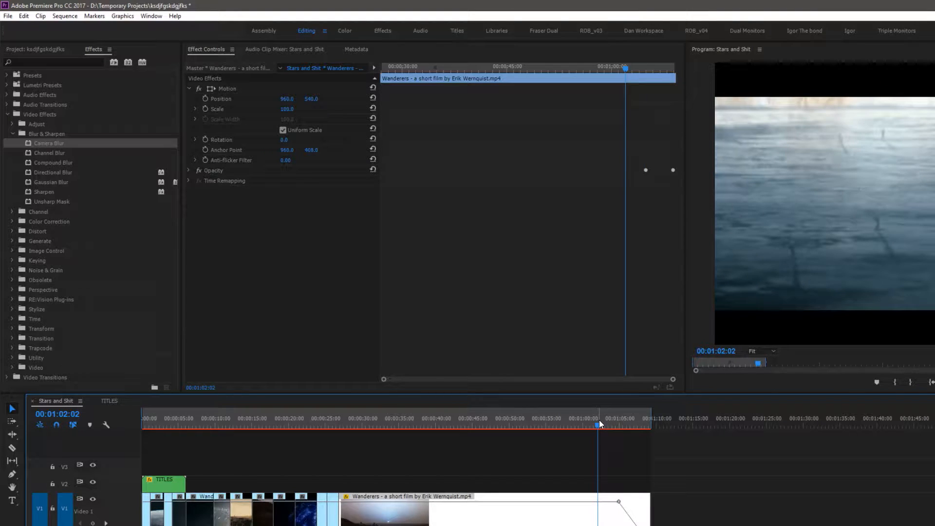
{"action": "key", "text": "Left"}
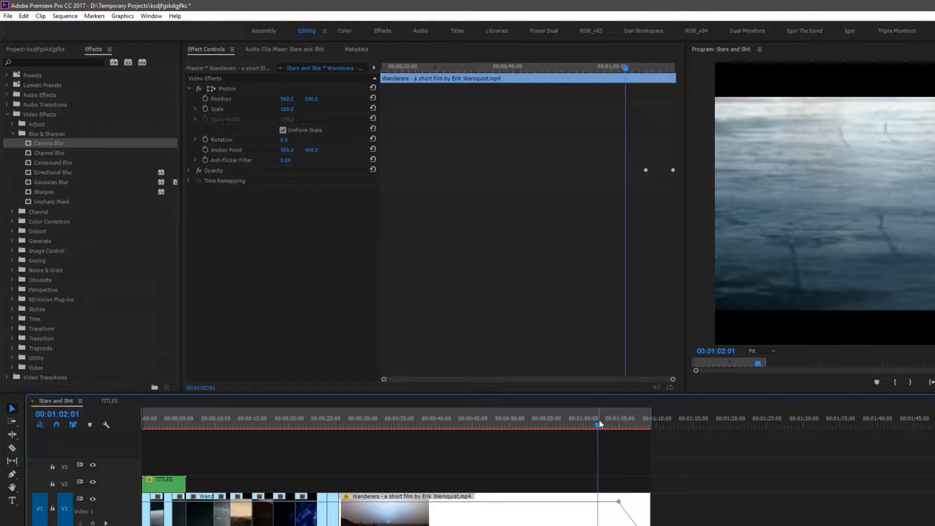
{"action": "key", "text": "Up"}
{"action": "key", "text": "Up"}
{"action": "key", "text": "Up"}
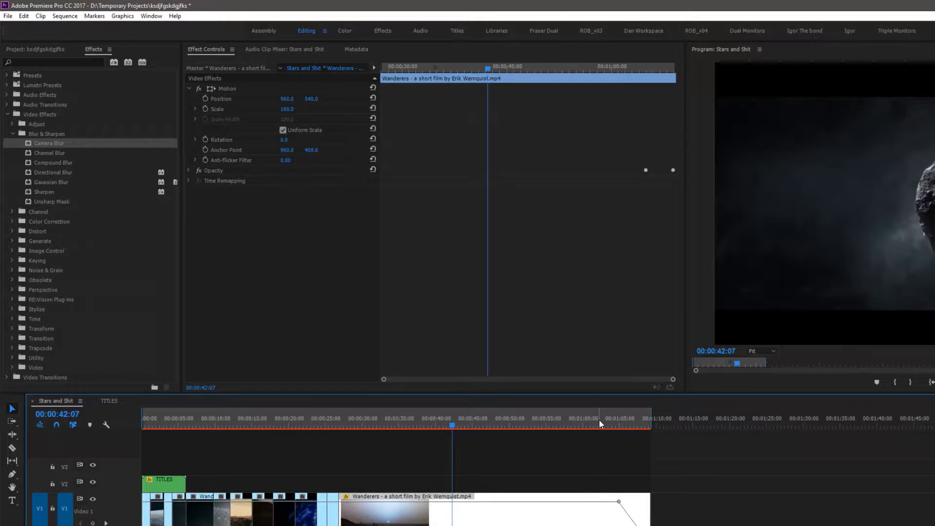
{"action": "key", "text": "Up"}
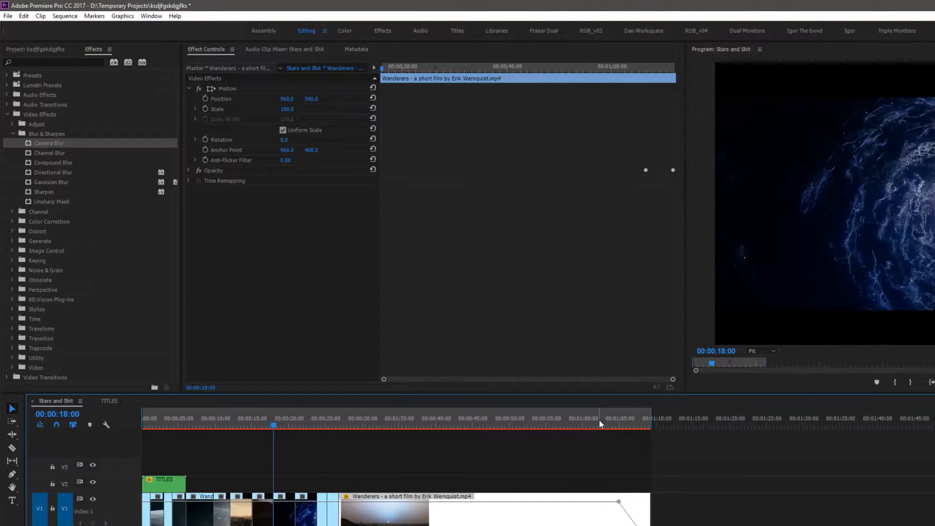
{"action": "key", "text": "Down"}
{"action": "key", "text": "Down"}
{"action": "key", "text": "Down"}
{"action": "key", "text": "Down"}
{"action": "key", "text": "Down"}
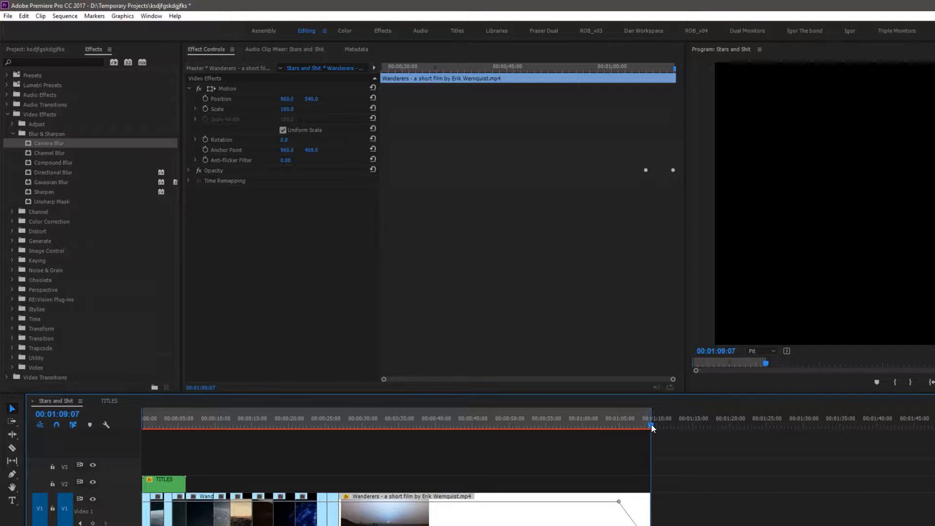
{"action": "left_click", "coordinate": [487, 425]}
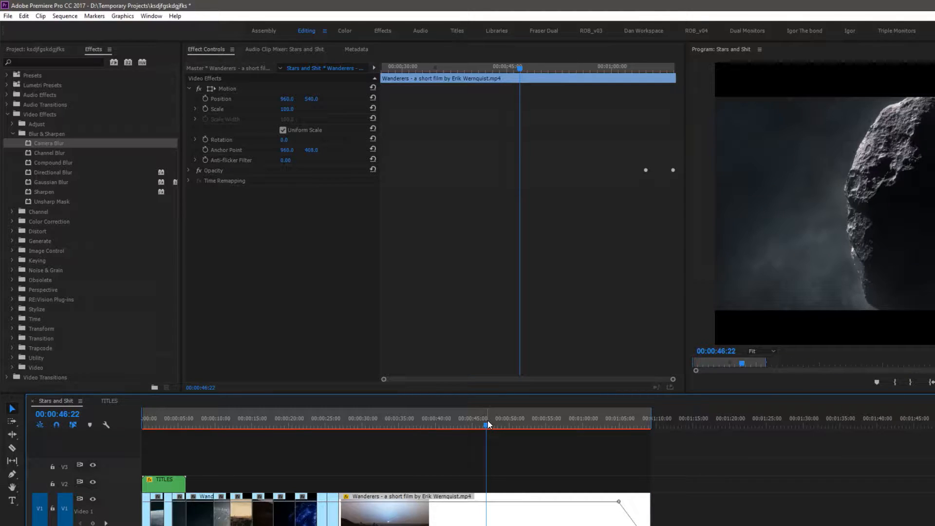
{"action": "left_click_drag", "start_coordinate": [488, 425], "coordinate": [1, 418]}
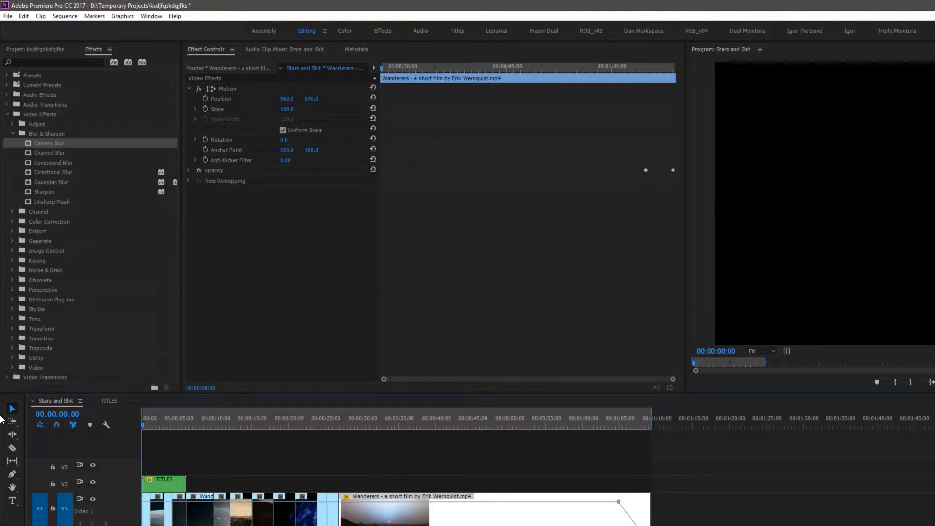
{"action": "key", "text": "equal"}
{"action": "key", "text": "equal"}
{"action": "key", "text": "equal"}
{"action": "key", "text": "equal"}
{"action": "key", "text": "equal"}
{"action": "key", "text": "minus"}
{"action": "key", "text": "minus"}
{"action": "key", "text": "minus"}
{"action": "key", "text": "minus"}
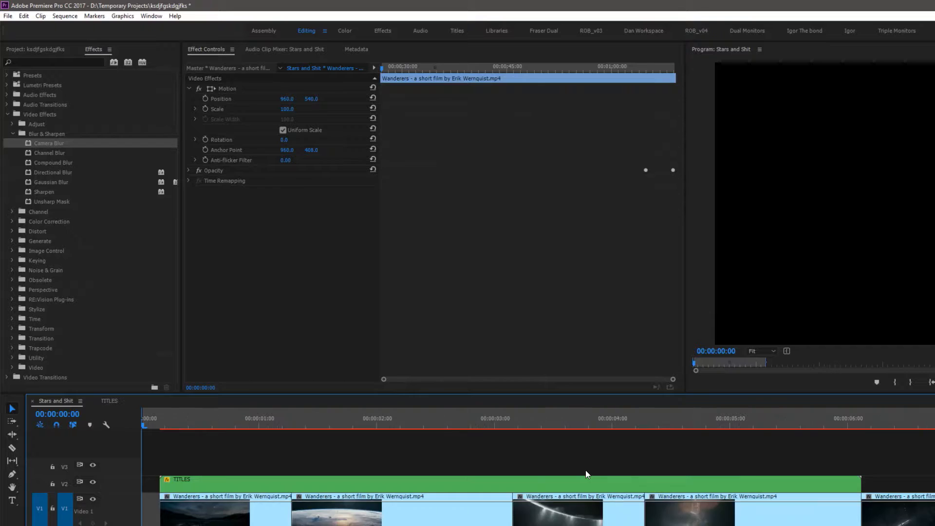
Open the media Export Settings dialog for the sequence
{"action": "left_click", "coordinate": [8, 18]}
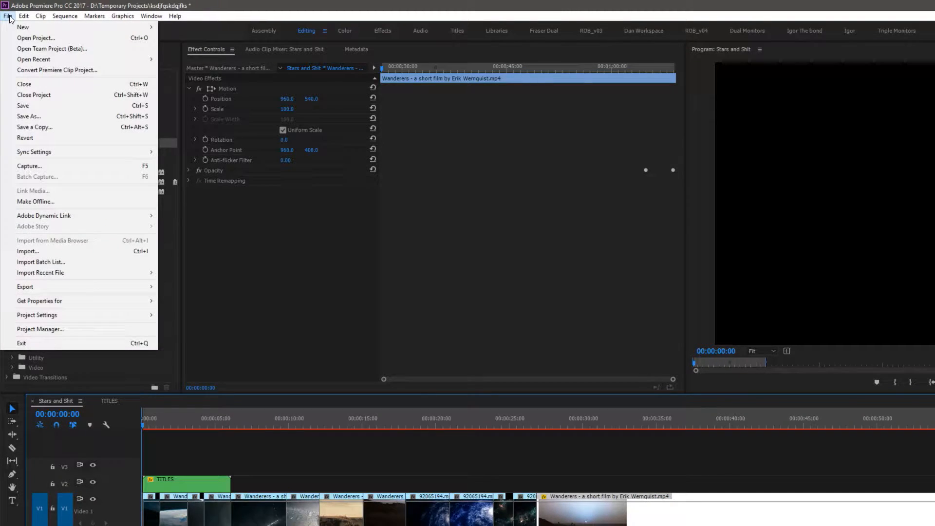
{"action": "mouse_move", "coordinate": [84, 284]}
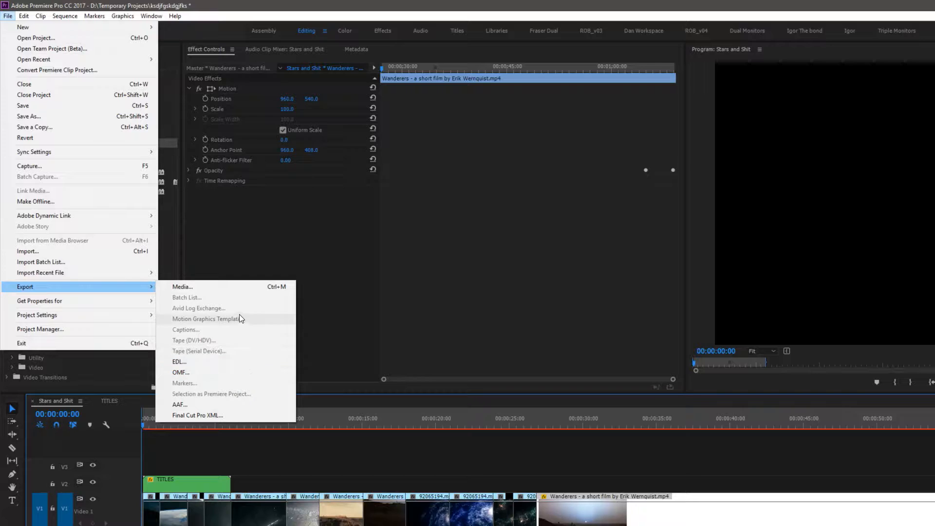
{"action": "left_click", "coordinate": [231, 289]}
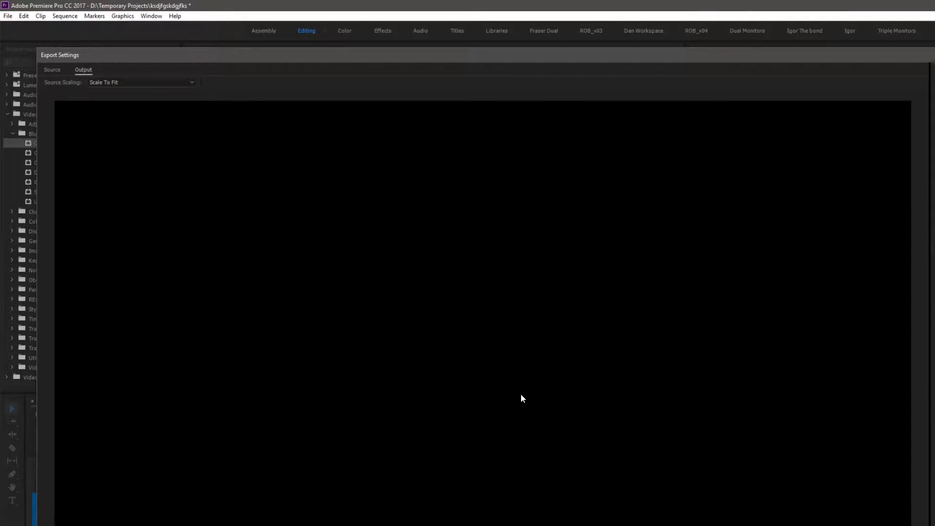
{"action": "left_click_drag", "start_coordinate": [418, 54], "coordinate": [448, 46]}
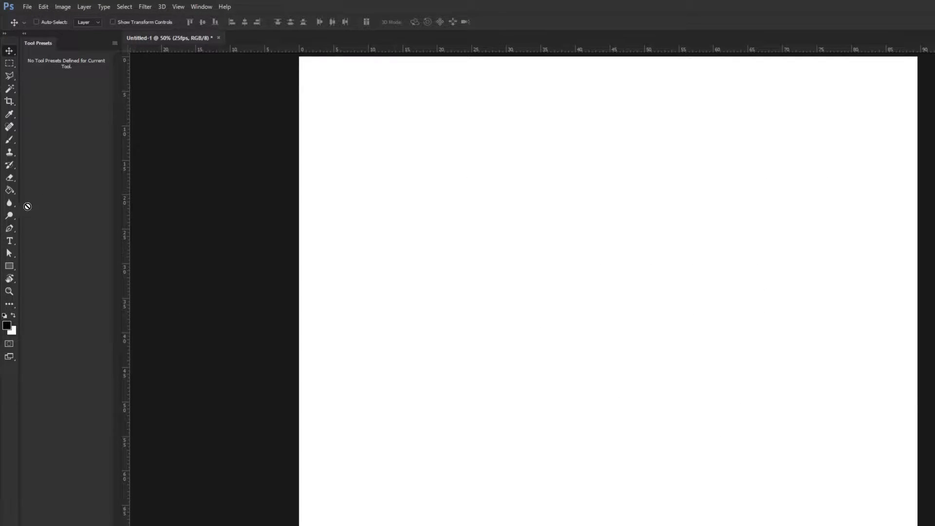
Duplicate the frame-rate text layer and move the copy lower on the canvas
{"action": "left_click", "coordinate": [9, 140]}
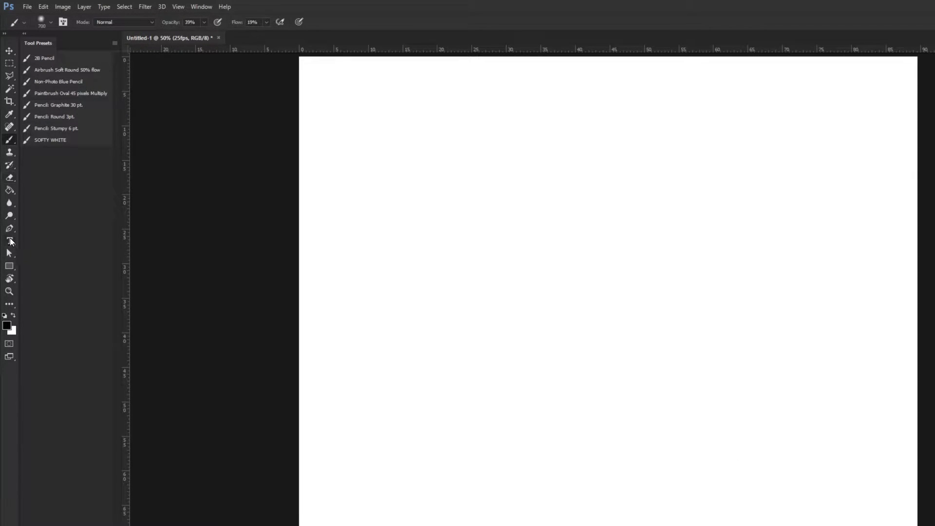
{"action": "left_click", "coordinate": [9, 242]}
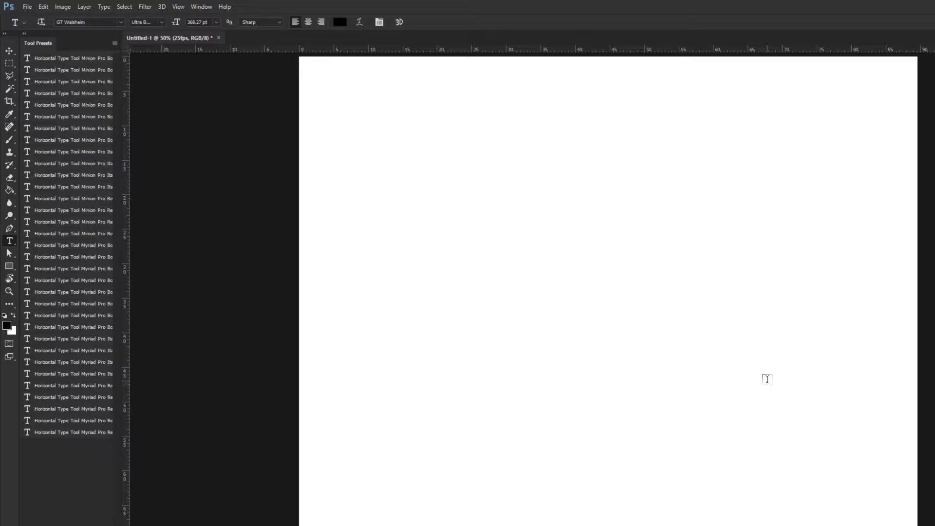
{"action": "left_click", "coordinate": [341, 259]}
{"action": "key", "text": "Escape"}
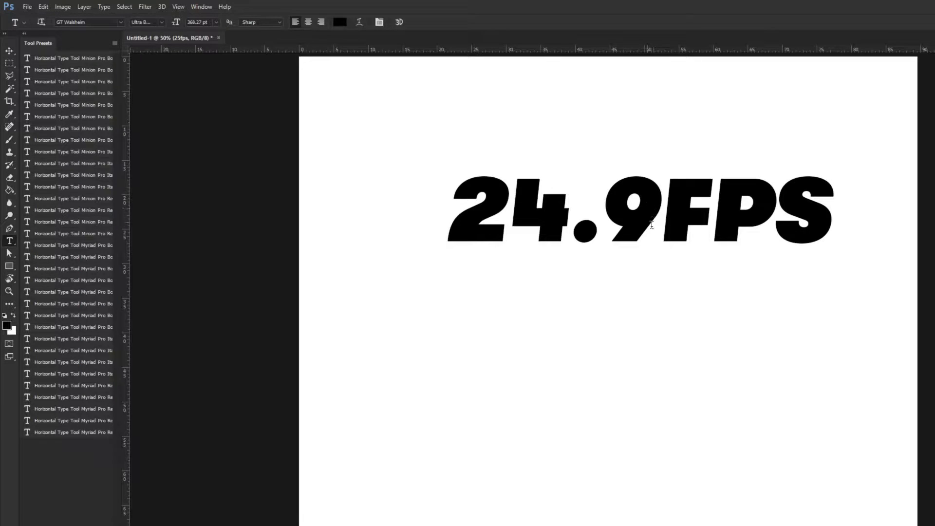
{"action": "key", "text": "v"}
{"action": "left_click_drag", "start_coordinate": [665, 207], "coordinate": [672, 320]}
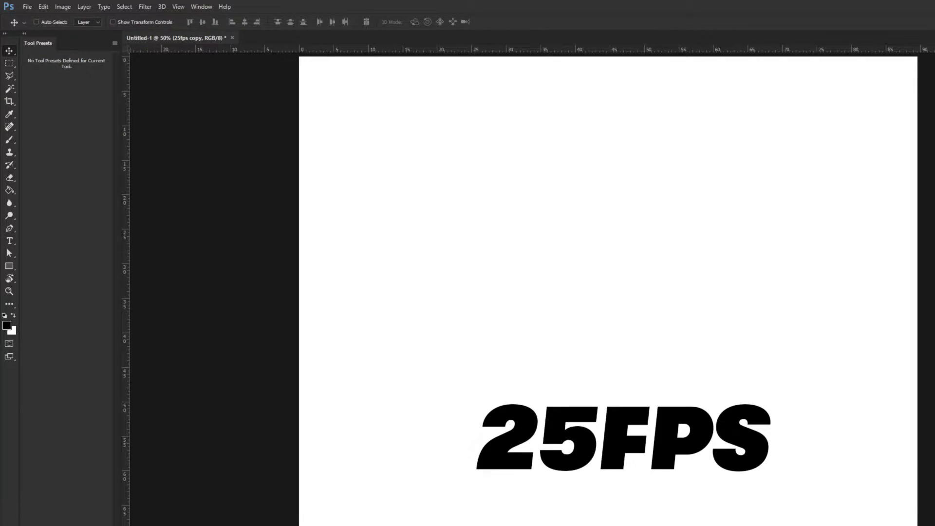
Replace the copied text with H.264 and move it up towards the canvas's upper right
{"action": "left_click", "coordinate": [9, 241]}
{"action": "left_click_drag", "start_coordinate": [485, 438], "coordinate": [930, 463]}
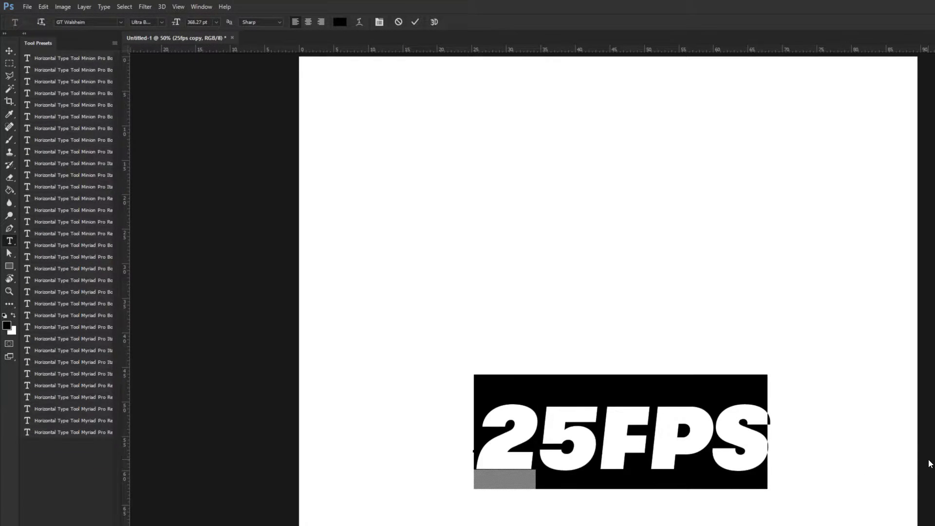
{"action": "type", "text": "H.2"}
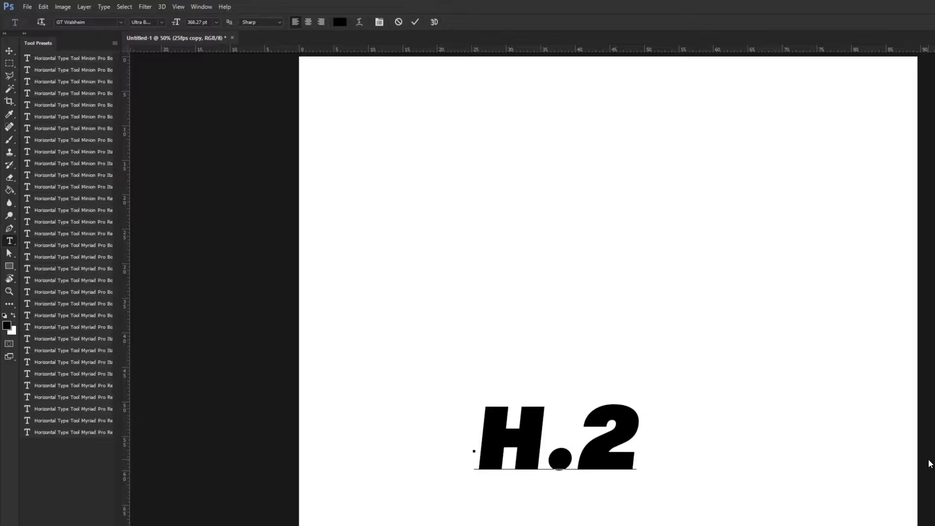
{"action": "type", "text": "64"}
{"action": "left_click", "coordinate": [11, 53]}
{"action": "left_click_drag", "start_coordinate": [600, 415], "coordinate": [628, 242]}
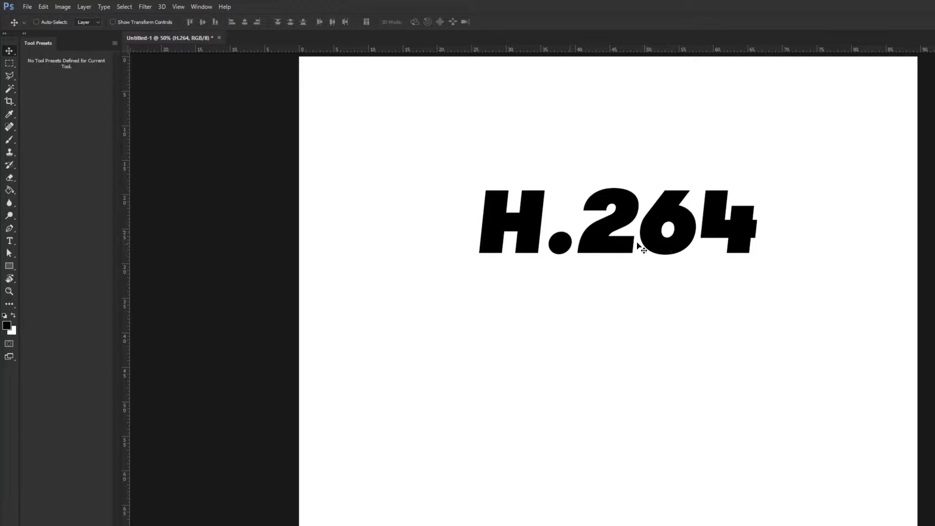
{"action": "left_click_drag", "start_coordinate": [672, 225], "coordinate": [764, 241]}
Add a 72 pt text line reading .MOV - H.264 near the canvas's upper left
{"action": "left_click", "coordinate": [10, 240]}
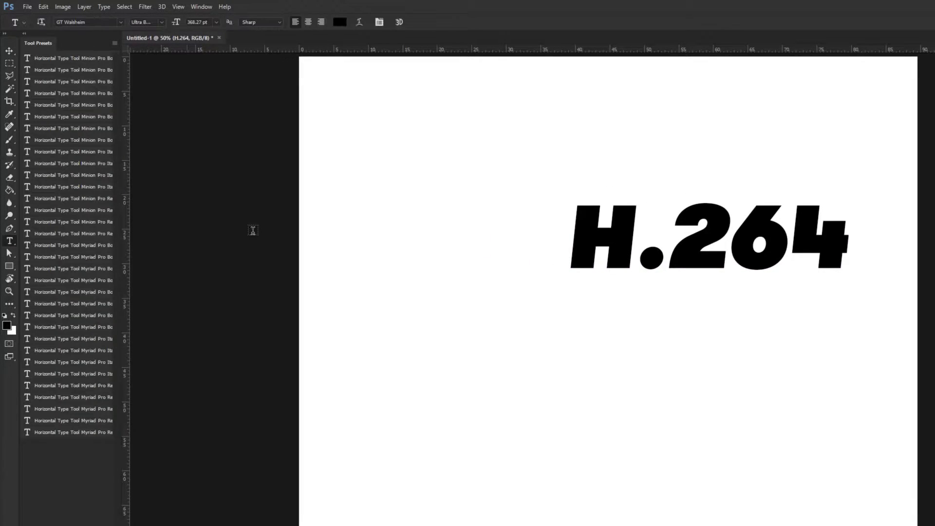
{"action": "left_click", "coordinate": [390, 142]}
{"action": "left_click", "coordinate": [216, 23]}
{"action": "left_click", "coordinate": [206, 200]}
{"action": "type", "text": ".MOV"}
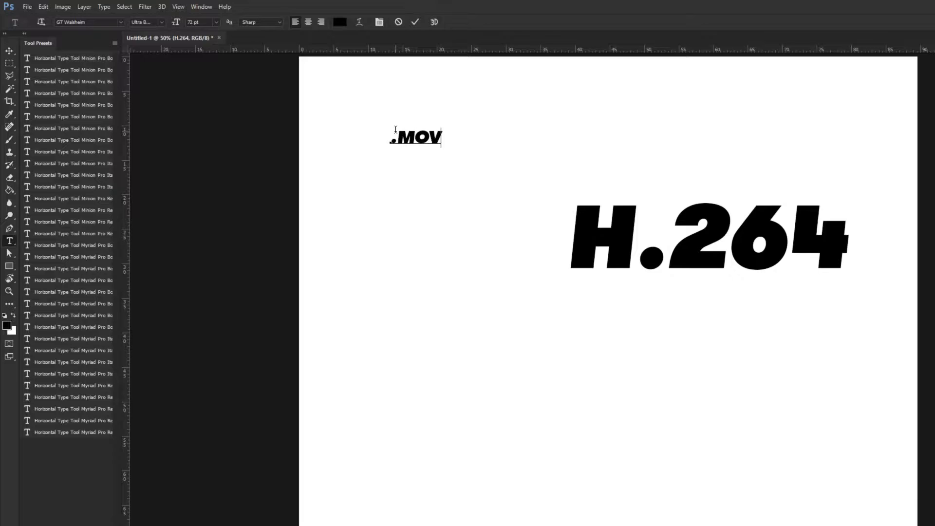
{"action": "type", "text": " -H.264"}
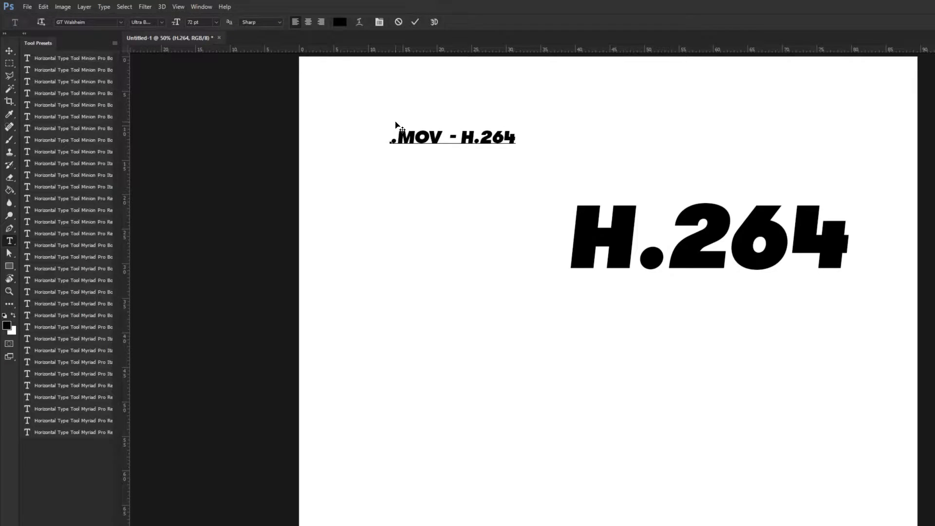
{"action": "type", "text": ".MOV"}
Add a second line reading .MP4 - H.264 beneath it in the same text layer
{"action": "key", "text": "ctrl+a"}
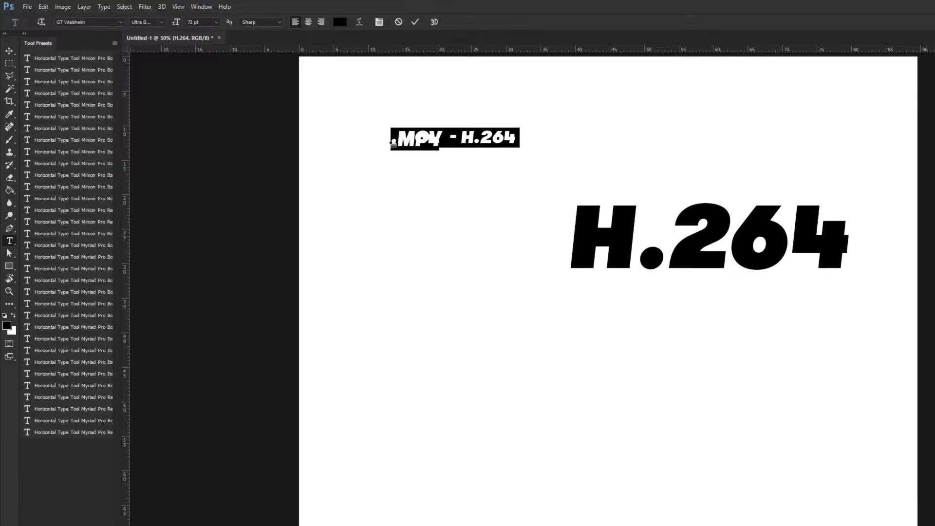
{"action": "left_click", "coordinate": [440, 157]}
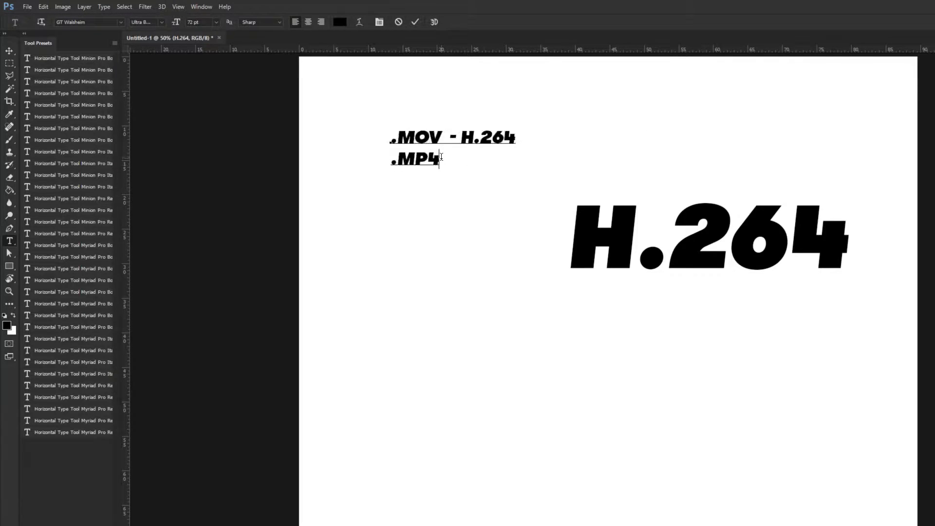
{"action": "type", "text": "- H.264"}
{"action": "left_click", "coordinate": [14, 50]}
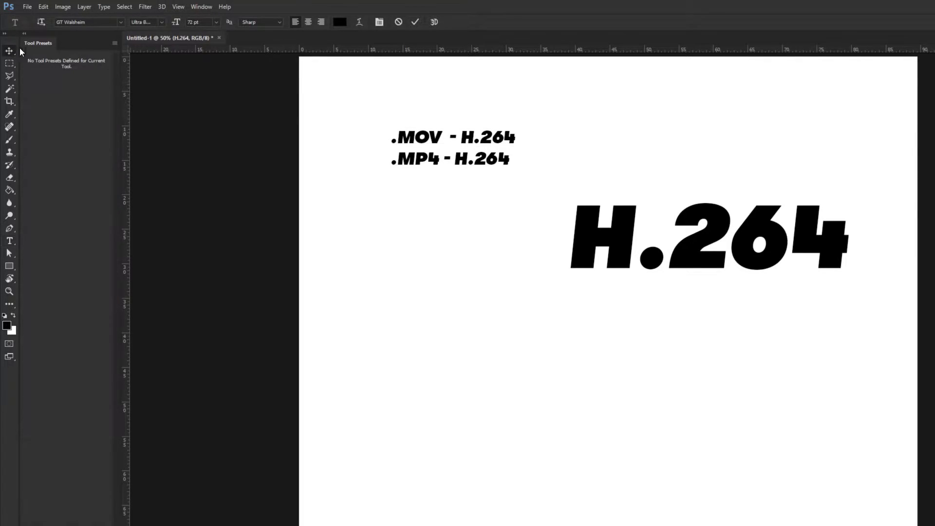
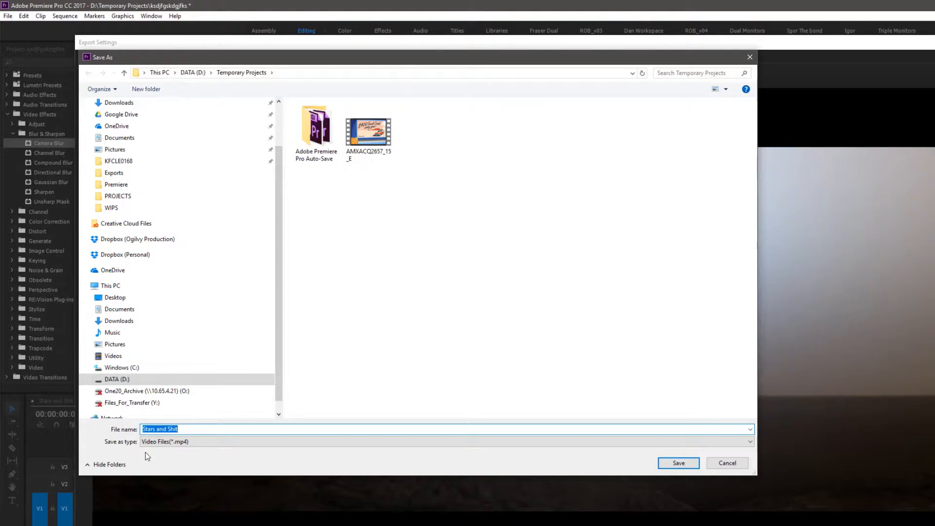
Save the export to the Desktop as Stars and Shit_15mbps
{"action": "left_click", "coordinate": [119, 298]}
{"action": "left_click", "coordinate": [214, 426]}
{"action": "type", "text": "_15mb"}
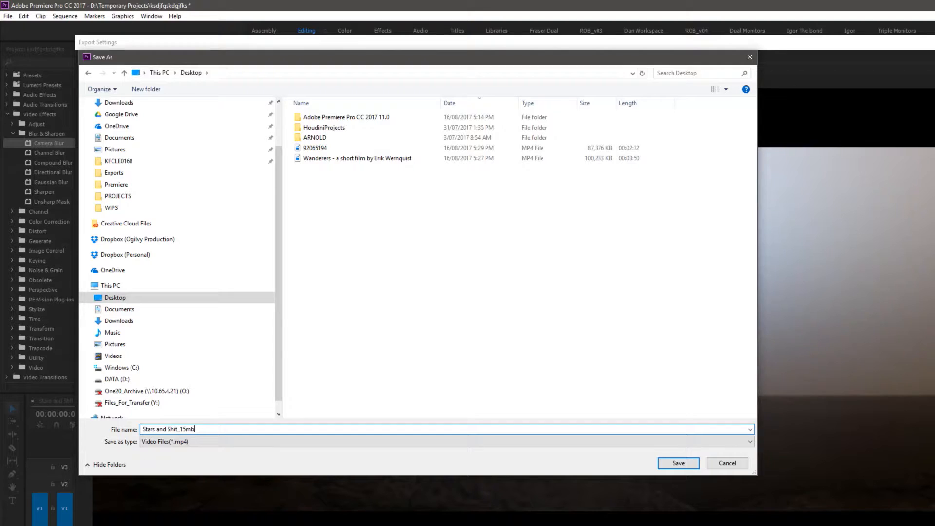
{"action": "type", "text": "ps"}
{"action": "key", "text": "Return"}
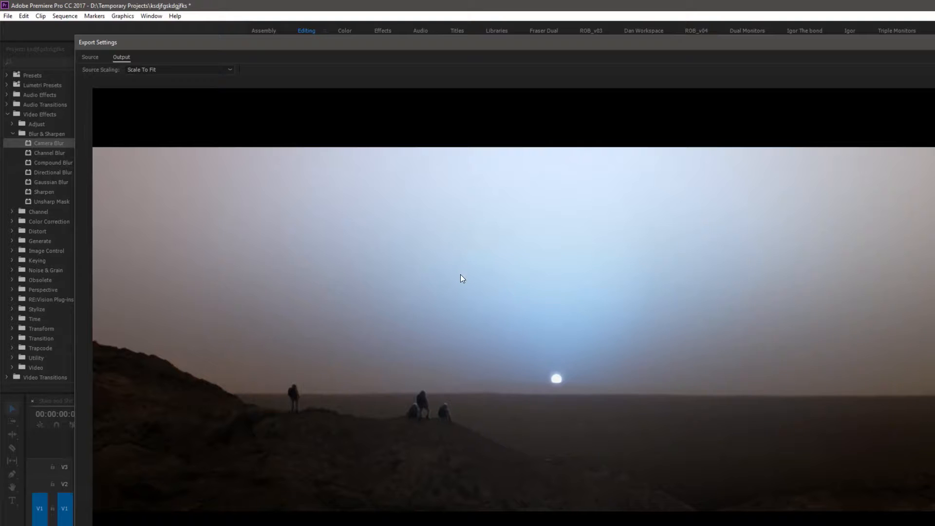
{"action": "left_click_drag", "start_coordinate": [452, 43], "coordinate": [431, 63]}
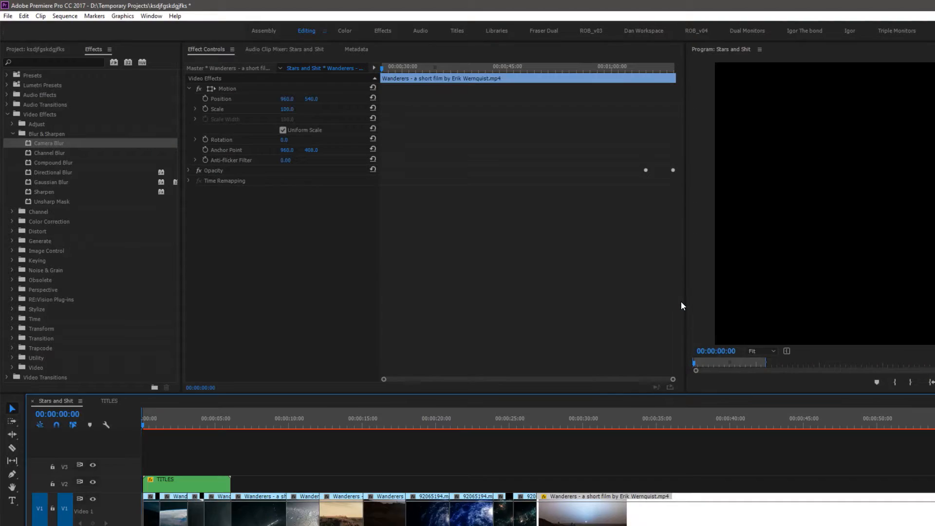
Export the sequence again as media, saving it to the Desktop as Stars and Shit_5mbps
{"action": "left_click", "coordinate": [7, 16]}
{"action": "mouse_move", "coordinate": [30, 286]}
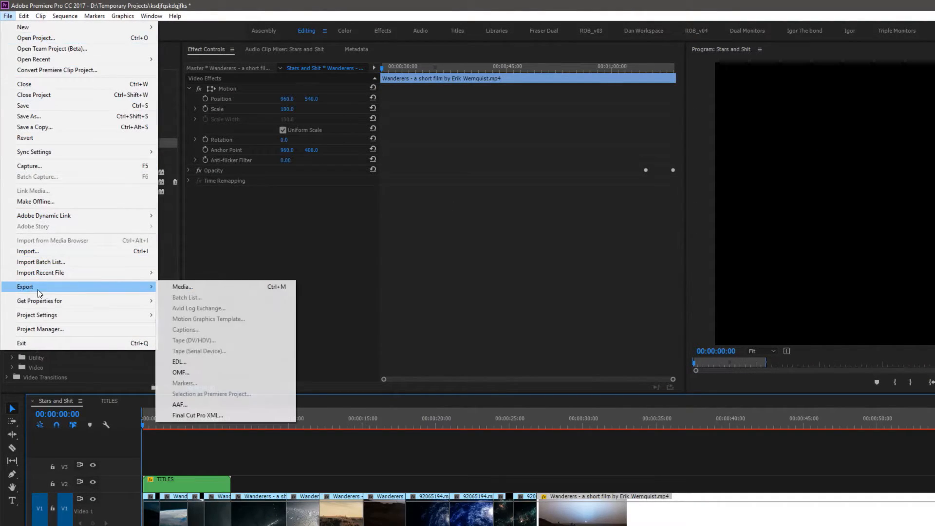
{"action": "left_click", "coordinate": [241, 287]}
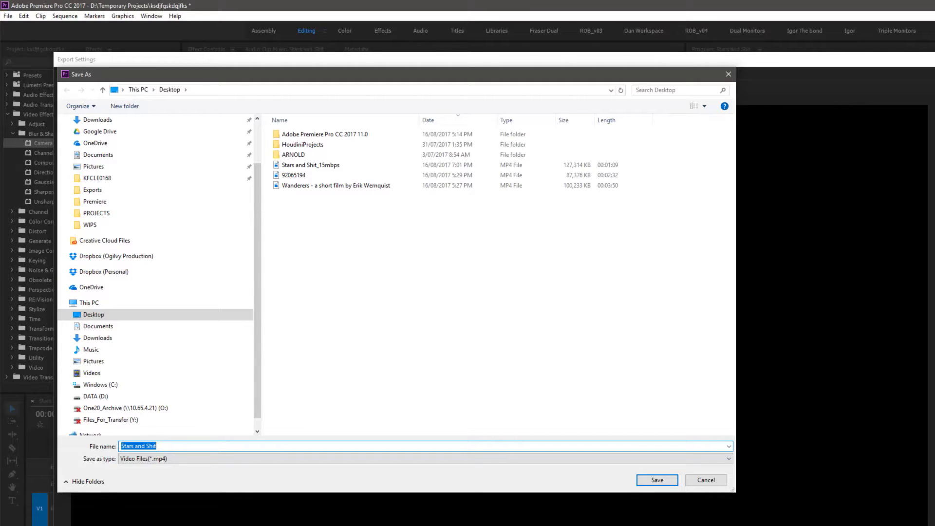
{"action": "left_click", "coordinate": [278, 165]}
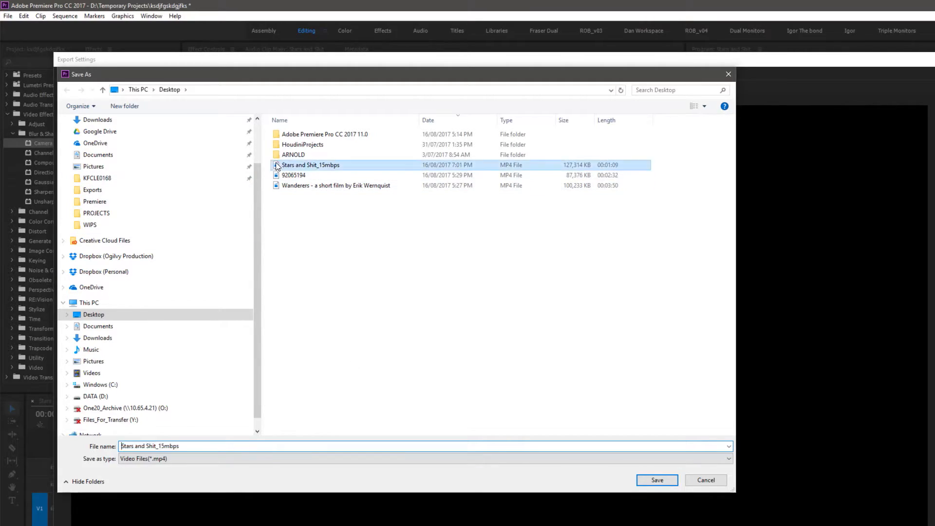
{"action": "left_click", "coordinate": [150, 446]}
{"action": "left_click", "coordinate": [160, 446]}
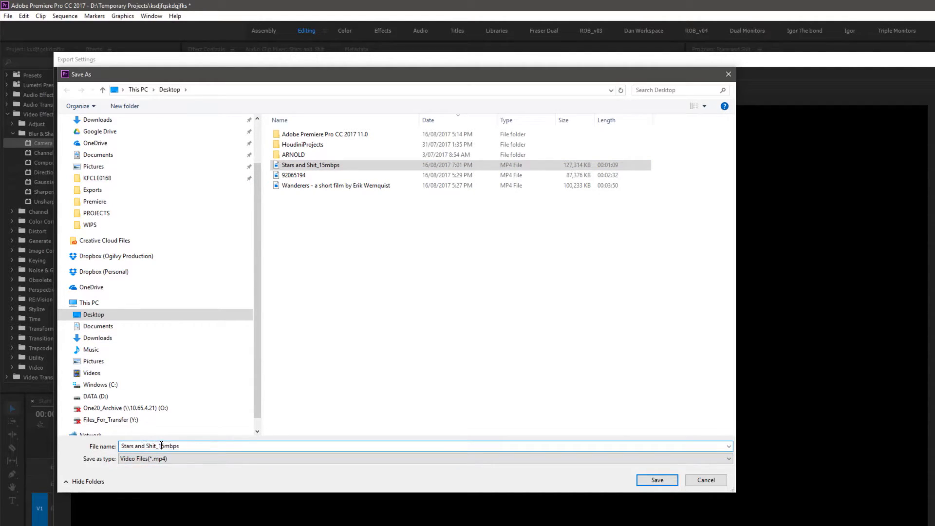
{"action": "key", "text": "BackSpace"}
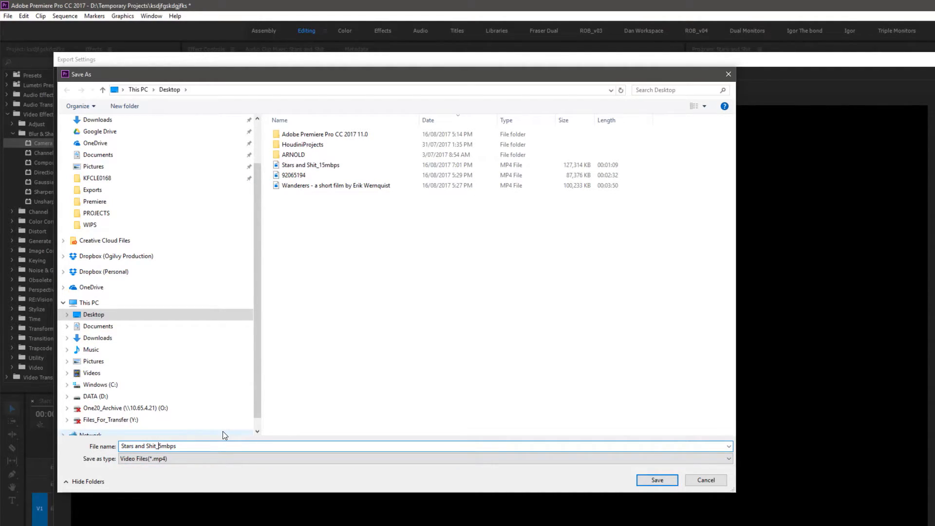
{"action": "left_click", "coordinate": [659, 481]}
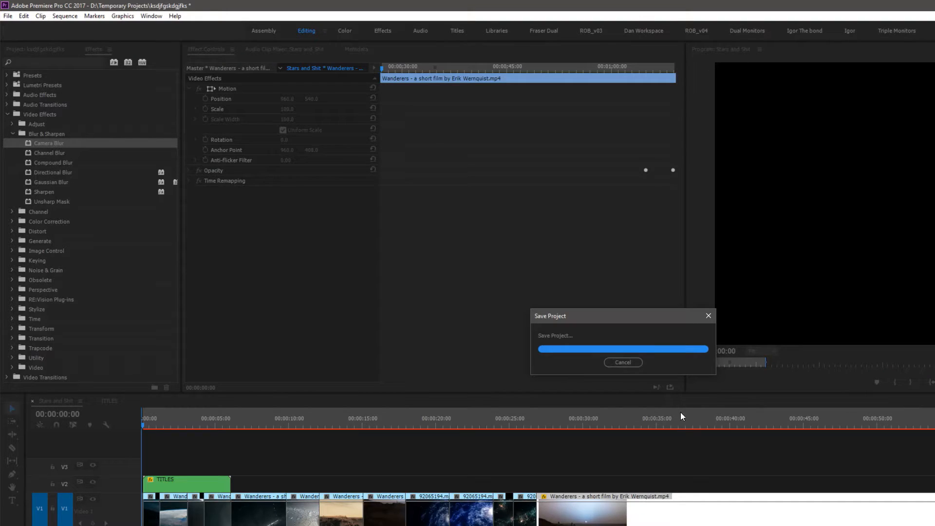
Export the sequence once more to the Desktop, reusing the previous file name with a new bitrate number
{"action": "left_click", "coordinate": [8, 15]}
{"action": "mouse_move", "coordinate": [121, 287]}
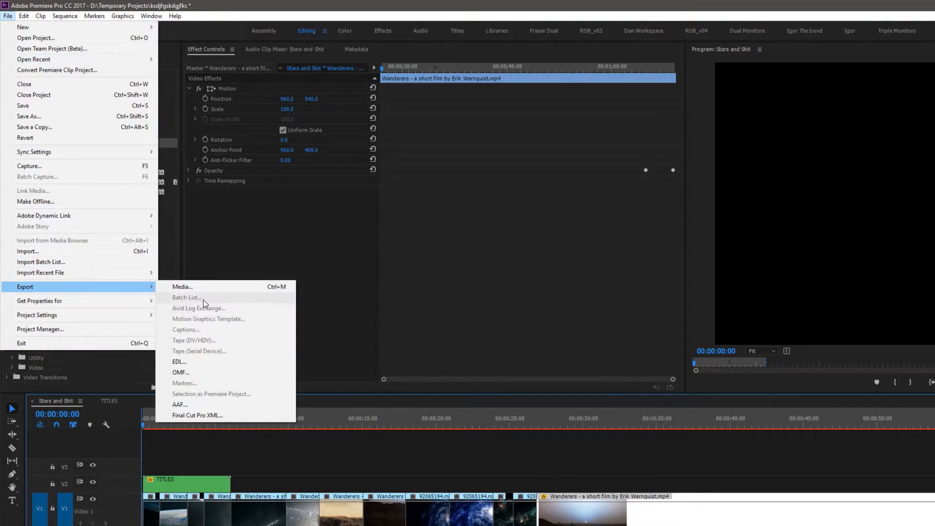
{"action": "left_click", "coordinate": [210, 290]}
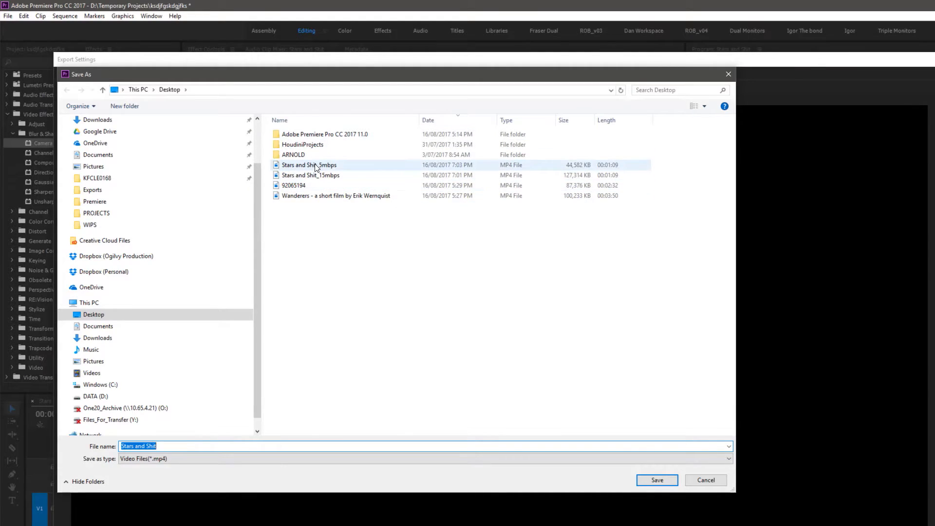
{"action": "left_click", "coordinate": [311, 175]}
{"action": "left_click", "coordinate": [312, 166]}
{"action": "left_click", "coordinate": [158, 447]}
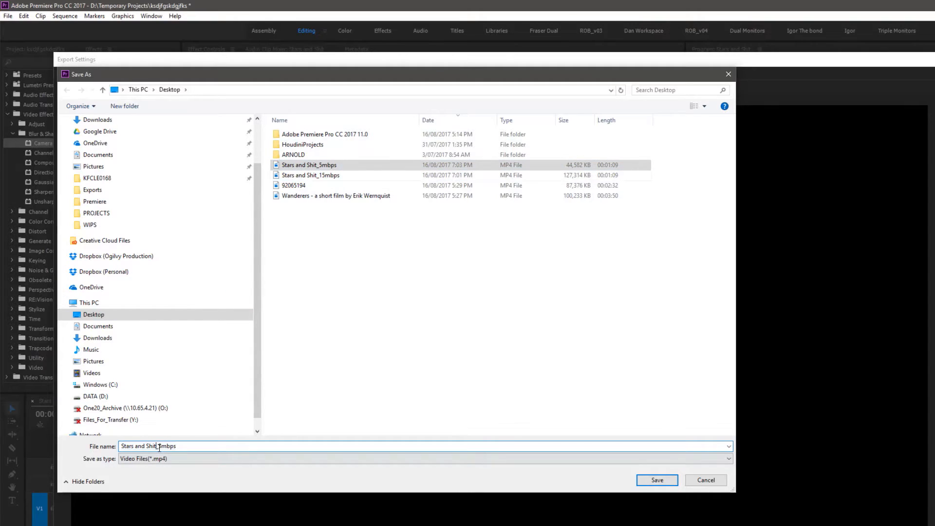
{"action": "key", "text": "BackSpace"}
{"action": "type", "text": "0"}
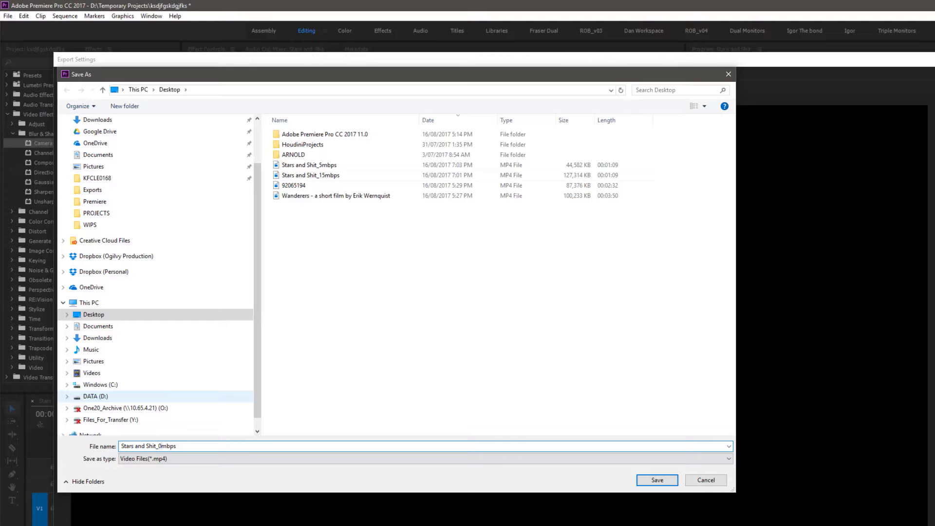
{"action": "type", "text": "19"}
{"action": "left_click", "coordinate": [658, 480]}
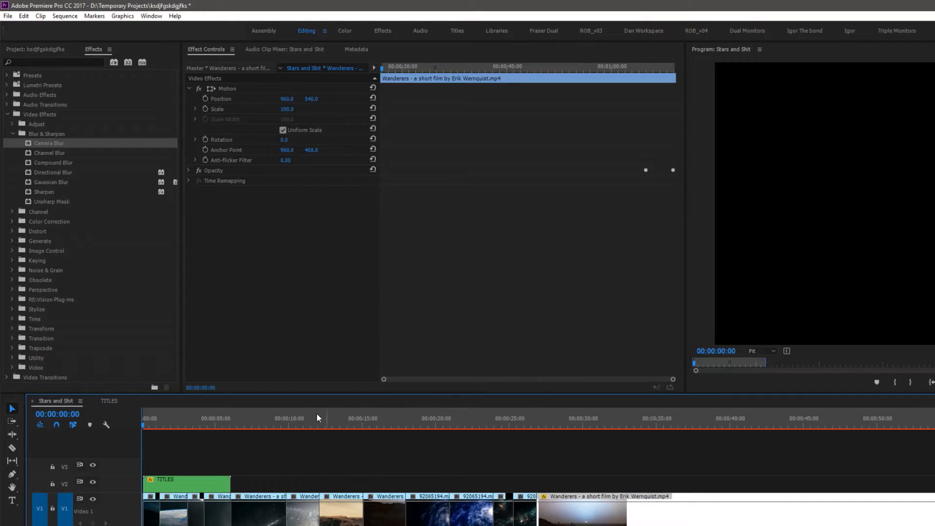
Create a new 1920 x 1080 adjustment layer in the project
{"action": "left_click_drag", "start_coordinate": [317, 414], "coordinate": [72, 420]}
{"action": "left_click", "coordinate": [73, 423]}
{"action": "left_click", "coordinate": [31, 49]}
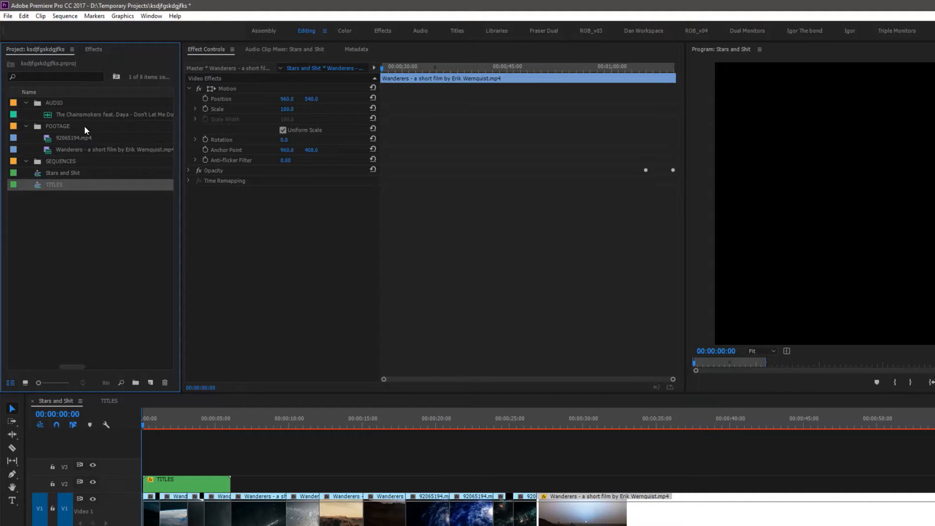
{"action": "right_click", "coordinate": [62, 279]}
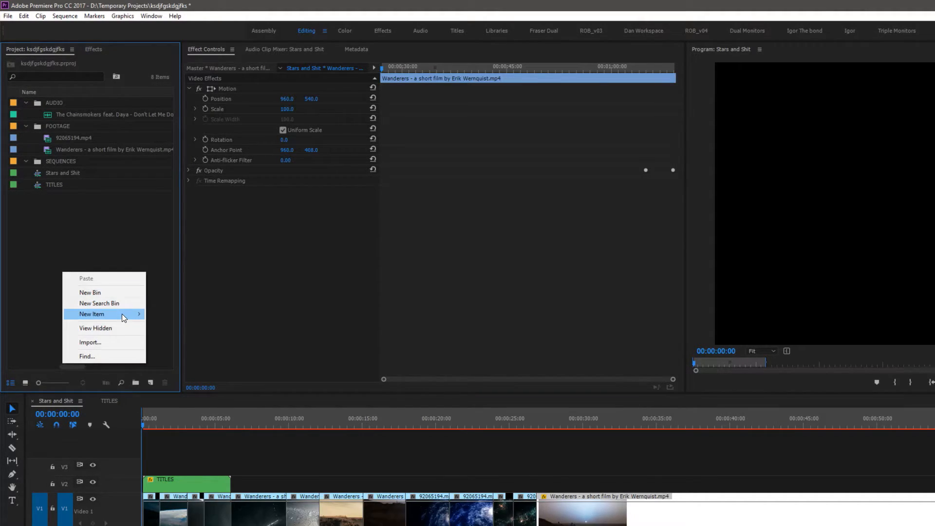
{"action": "mouse_move", "coordinate": [126, 314]}
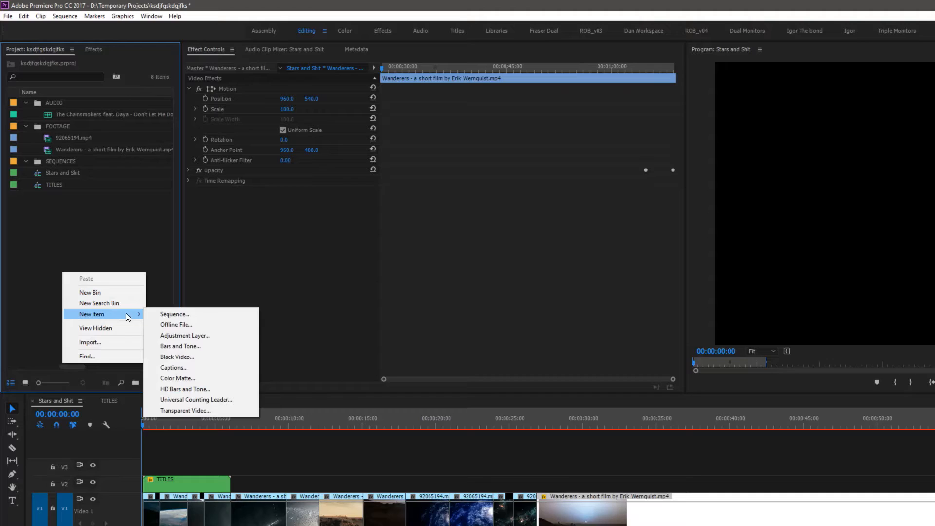
{"action": "left_click", "coordinate": [221, 335]}
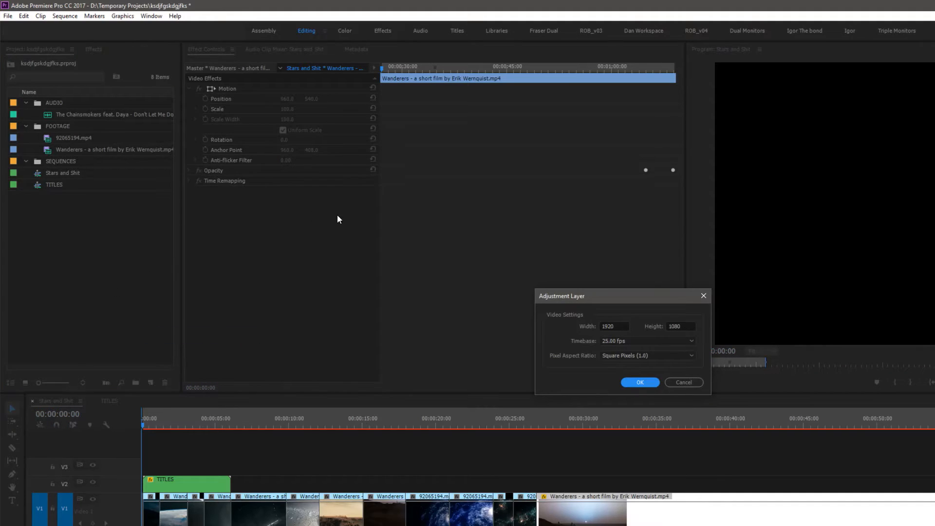
{"action": "left_click", "coordinate": [639, 382]}
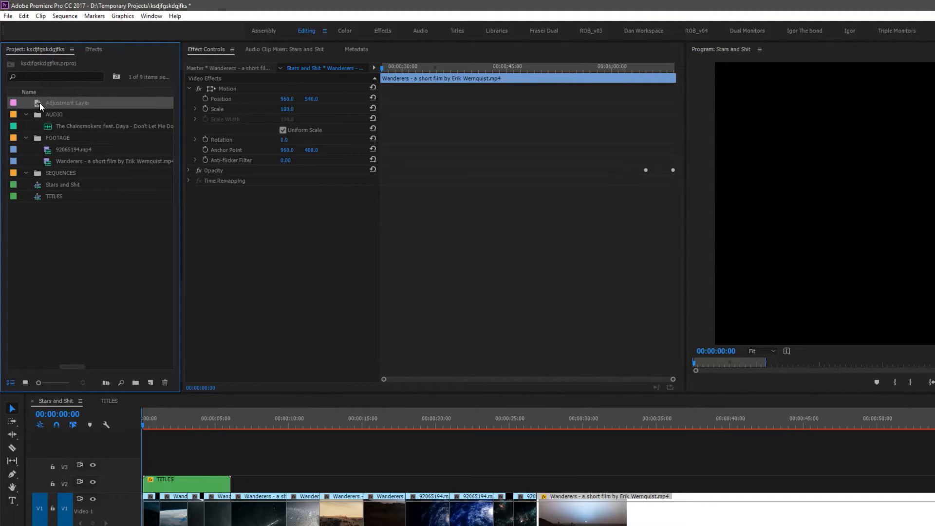
Place the adjustment layer on track V3, spanning the whole sequence
{"action": "left_click_drag", "start_coordinate": [220, 385], "coordinate": [396, 467]}
{"action": "key", "text": "minus"}
{"action": "key", "text": "minus"}
{"action": "left_click", "coordinate": [225, 429]}
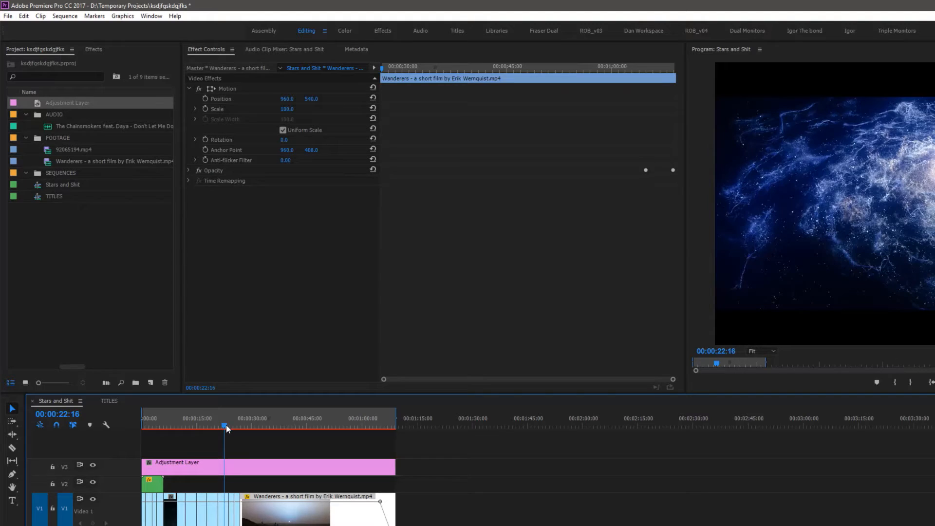
{"action": "key", "text": "equal"}
{"action": "key", "text": "equal"}
{"action": "left_click", "coordinate": [474, 427]}
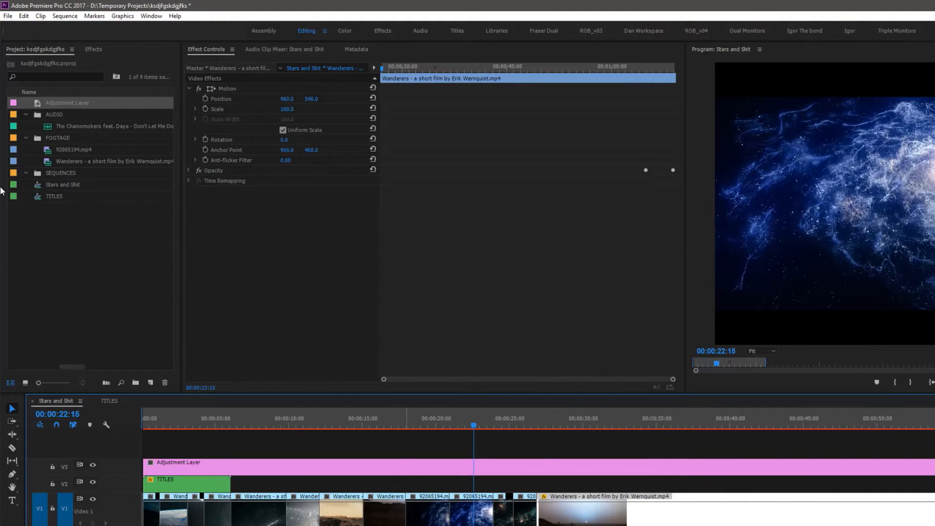
Apply the Color Balance (HLS) effect from Color Correction to the adjustment layer
{"action": "left_click", "coordinate": [94, 49]}
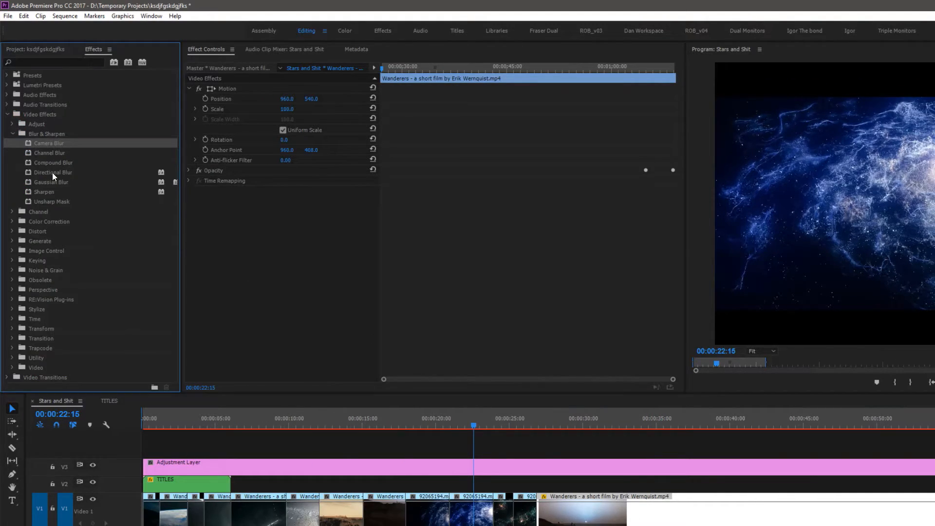
{"action": "left_click", "coordinate": [12, 134]}
{"action": "left_click", "coordinate": [12, 124]}
{"action": "left_click", "coordinate": [12, 124]}
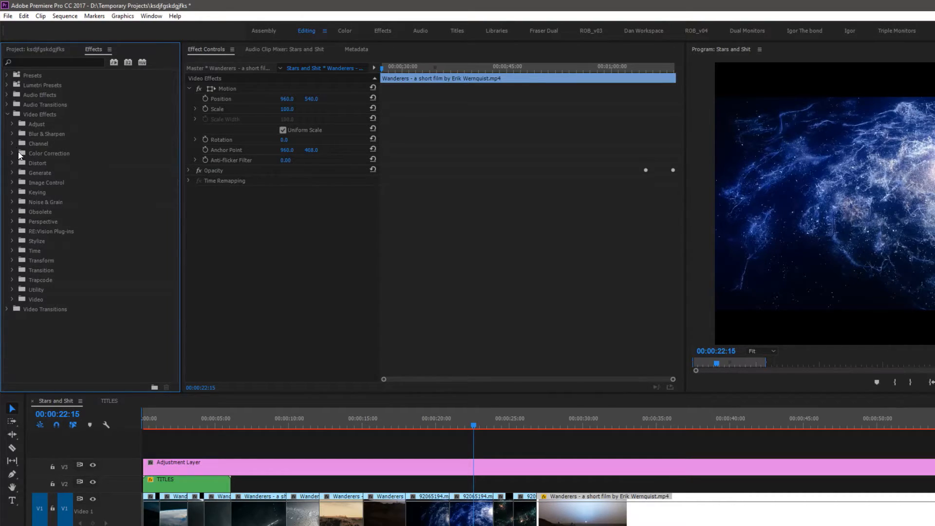
{"action": "left_click", "coordinate": [12, 154]}
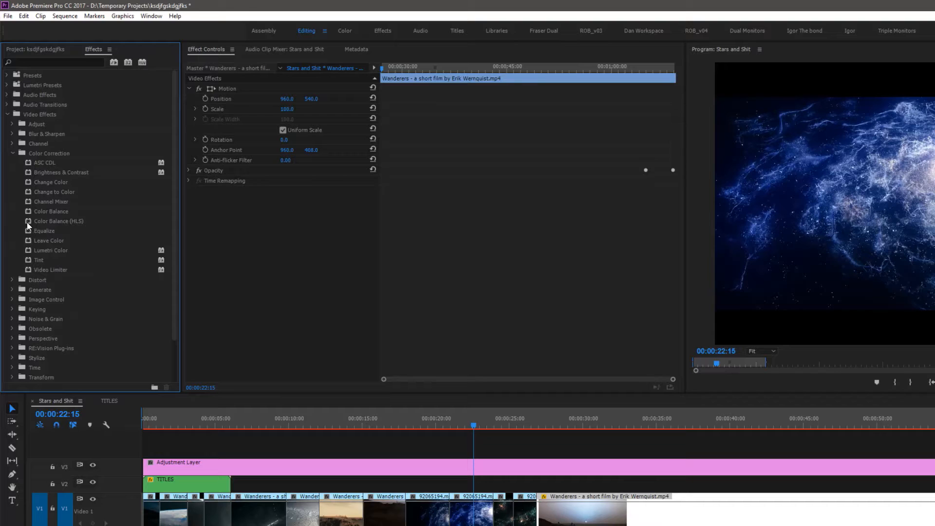
{"action": "left_click_drag", "start_coordinate": [27, 221], "coordinate": [474, 468]}
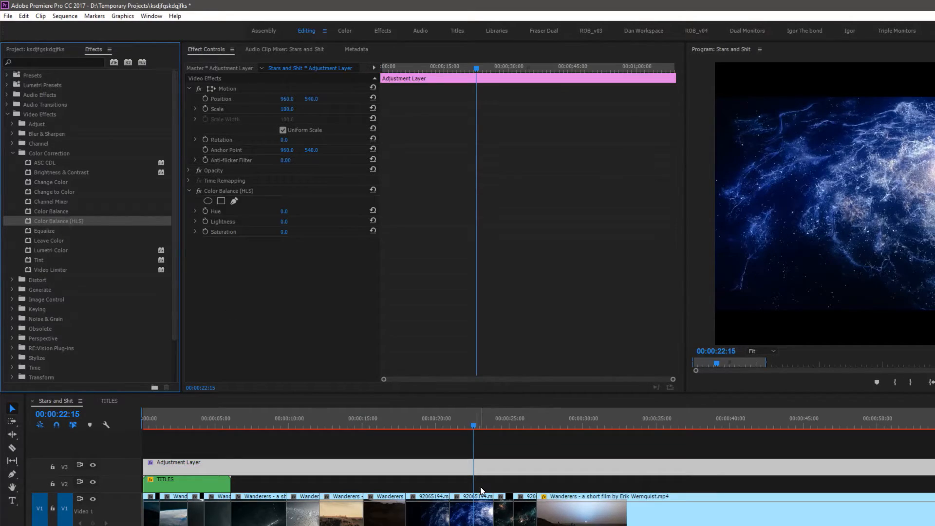
Set the Color Balance (HLS) hue to 114°
{"action": "left_click", "coordinate": [284, 212]}
{"action": "type", "text": "45"}
{"action": "key", "text": "Return"}
{"action": "left_click_drag", "start_coordinate": [286, 212], "coordinate": [313, 211]}
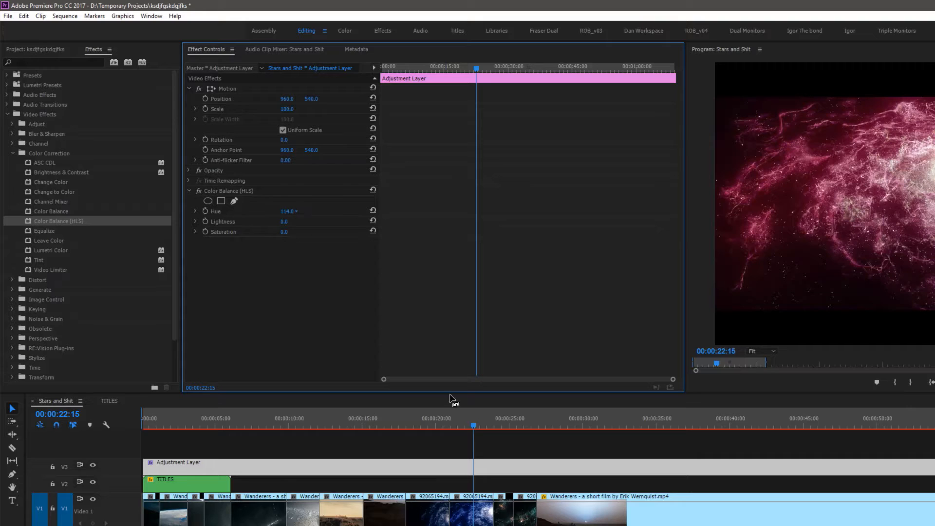
Move the TITLES clip up to track V4 above the adjustment layer
{"action": "left_click_drag", "start_coordinate": [472, 427], "coordinate": [205, 423]}
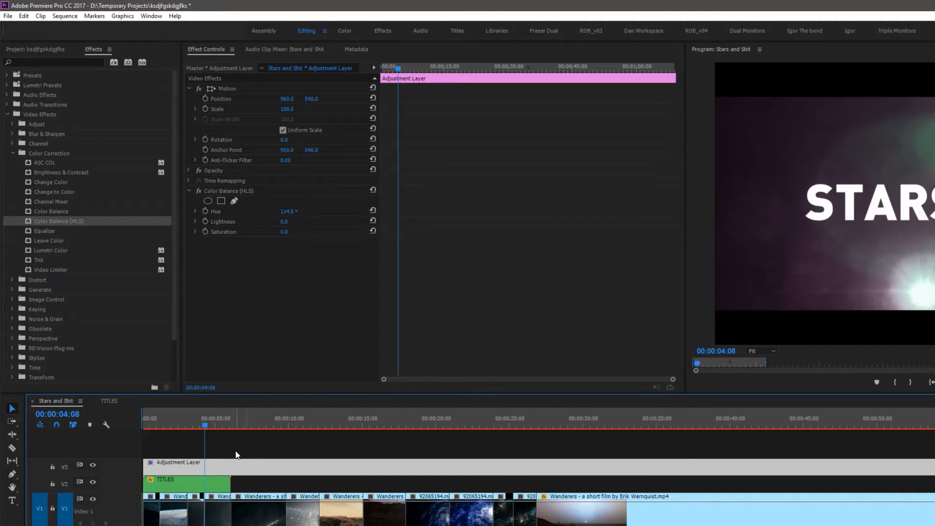
{"action": "left_click", "coordinate": [216, 427]}
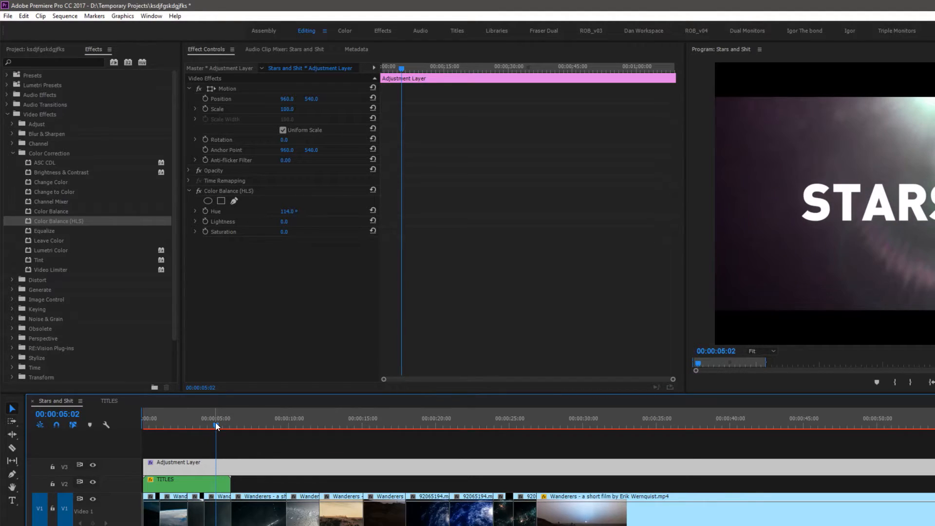
{"action": "left_click_drag", "start_coordinate": [168, 485], "coordinate": [178, 458]}
{"action": "left_click", "coordinate": [183, 464]}
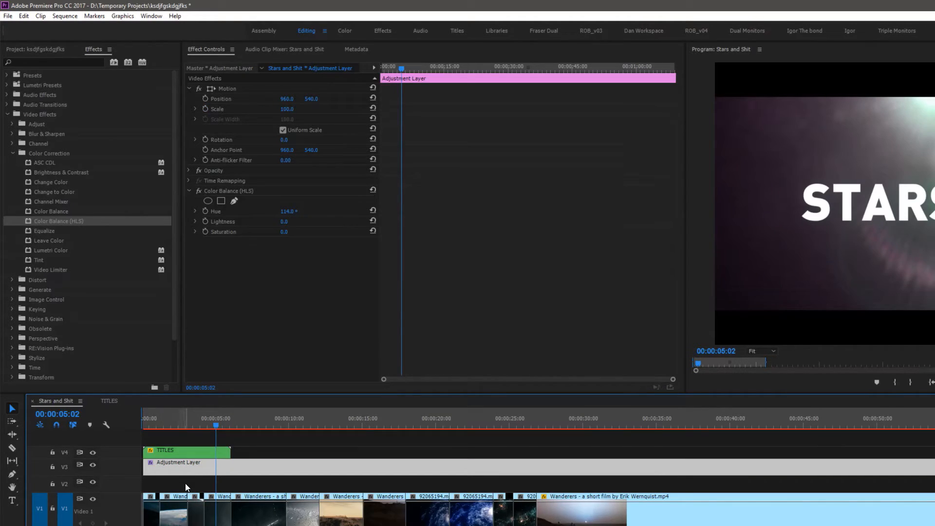
Disable and re-enable the adjustment layer clip to compare the colour change
{"action": "left_click", "coordinate": [293, 425]}
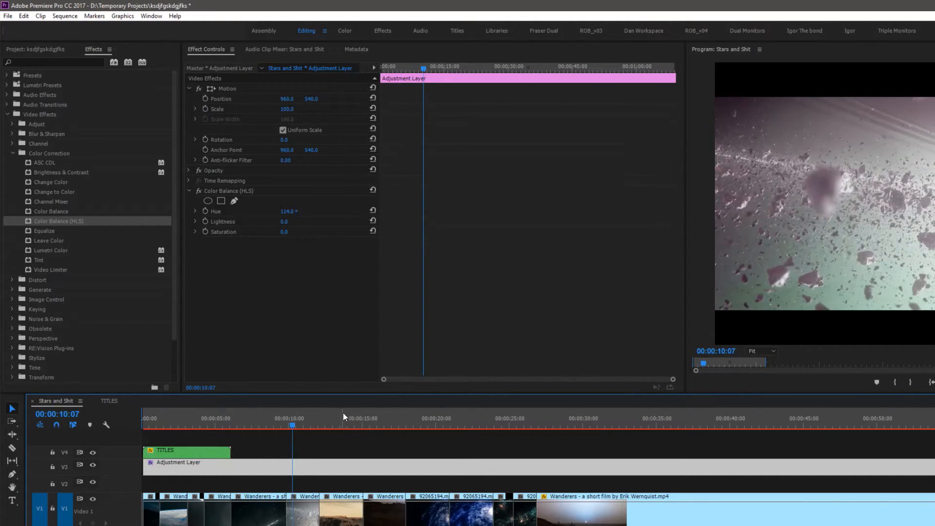
{"action": "left_click", "coordinate": [93, 466]}
{"action": "right_click", "coordinate": [308, 466]}
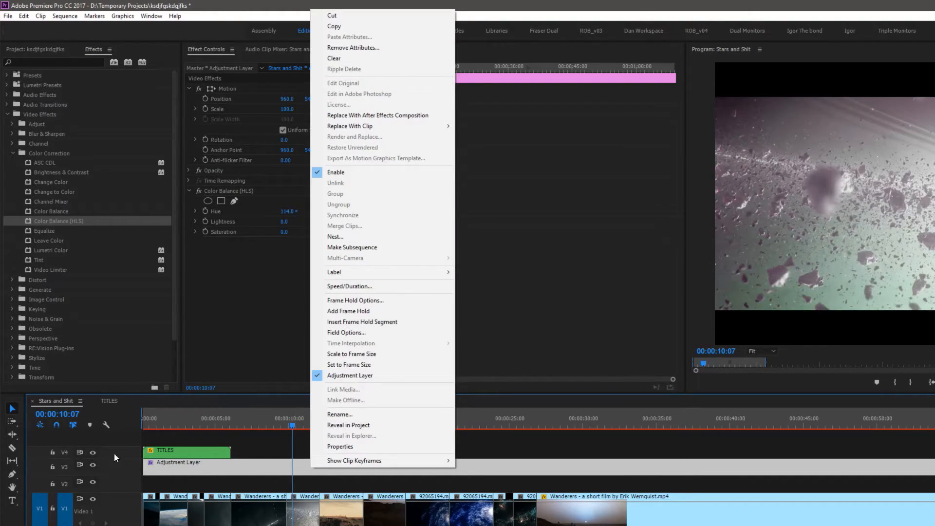
{"action": "left_click", "coordinate": [256, 441]}
{"action": "right_click", "coordinate": [303, 469]}
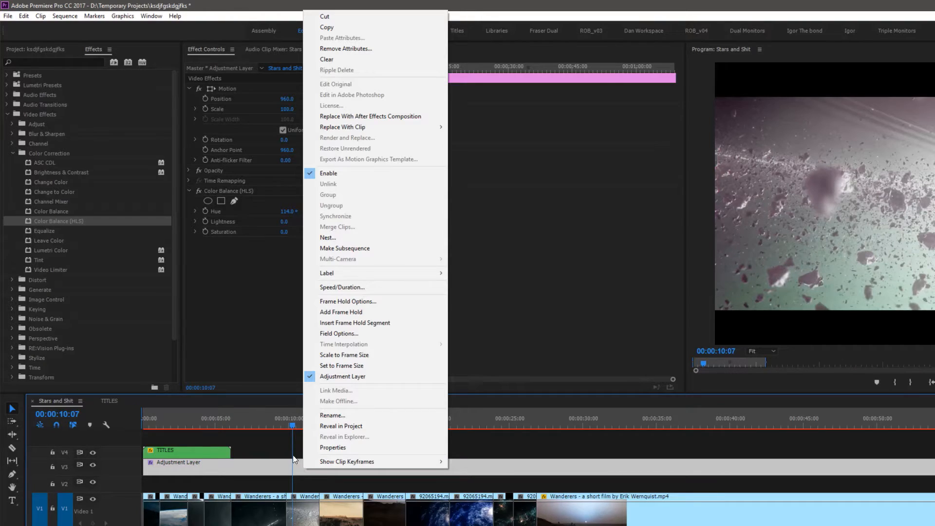
{"action": "left_click", "coordinate": [353, 173]}
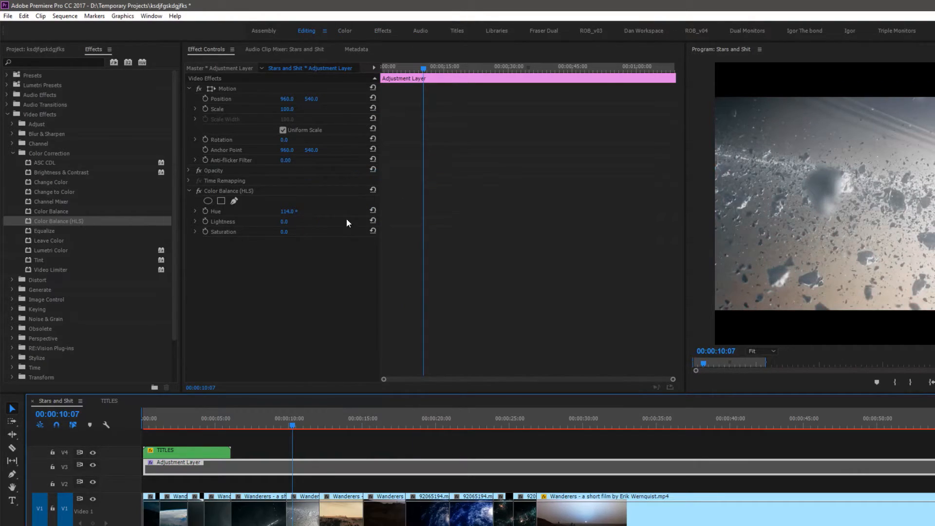
{"action": "right_click", "coordinate": [310, 469]}
{"action": "left_click", "coordinate": [341, 174]}
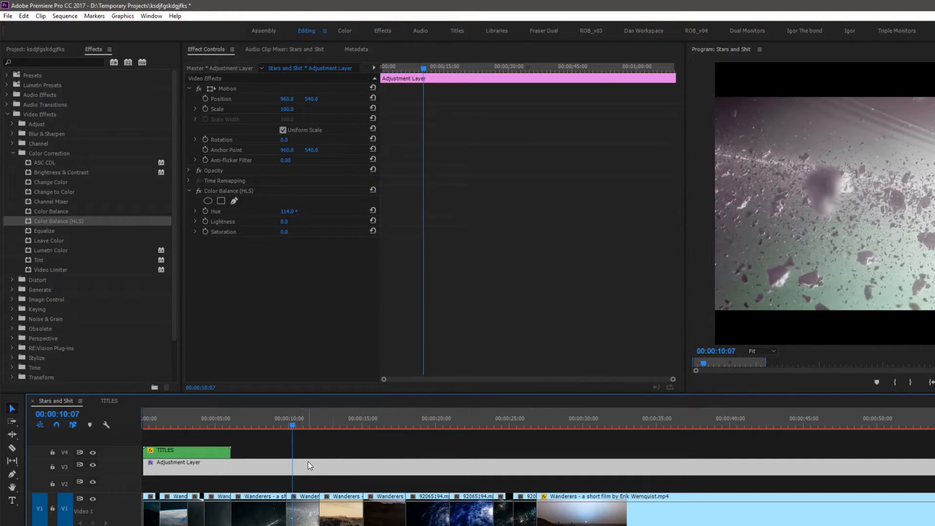
Remove the Color Balance (HLS) effect from the adjustment layer and apply the RGB Curves effect instead
{"action": "left_click", "coordinate": [217, 192]}
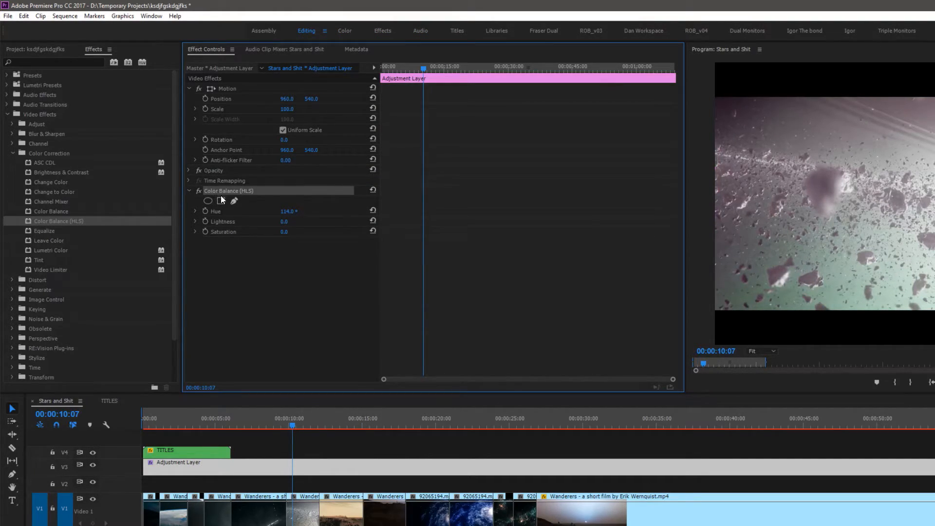
{"action": "key", "text": "Delete"}
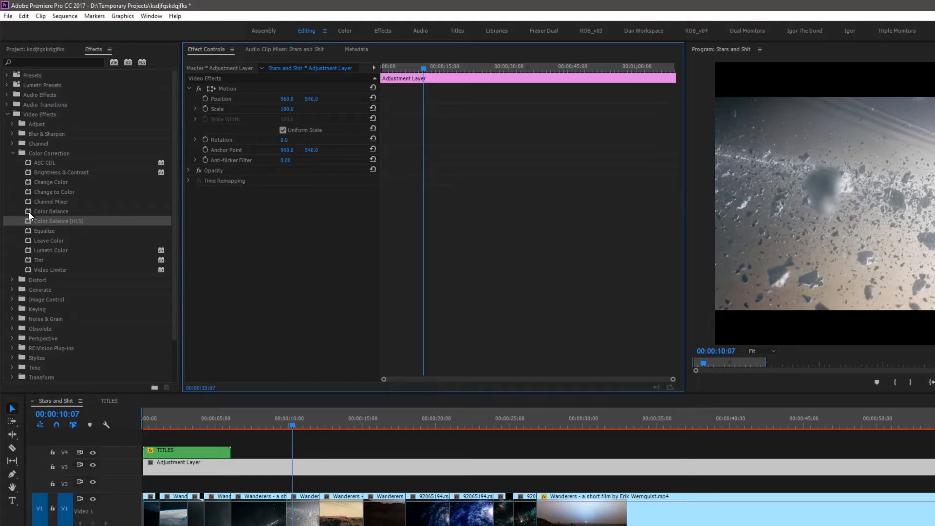
{"action": "left_click", "coordinate": [44, 62]}
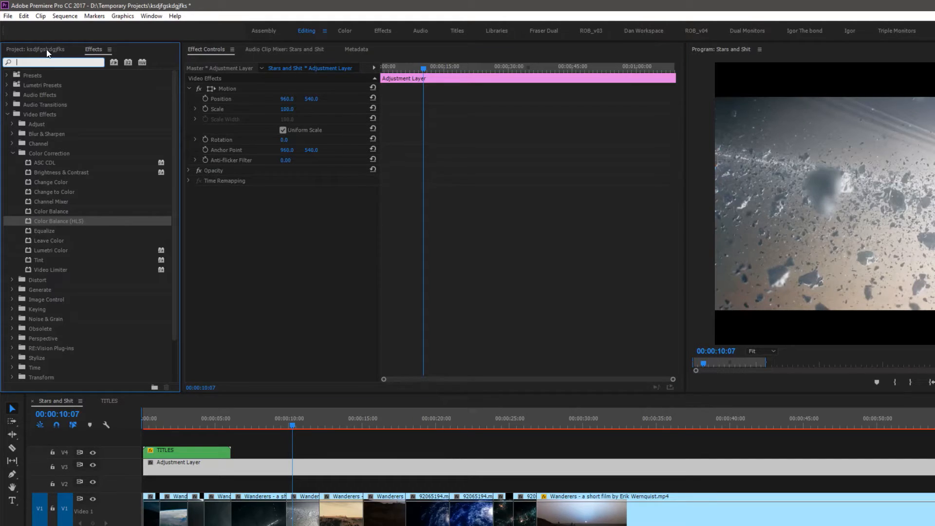
{"action": "type", "text": "curves"}
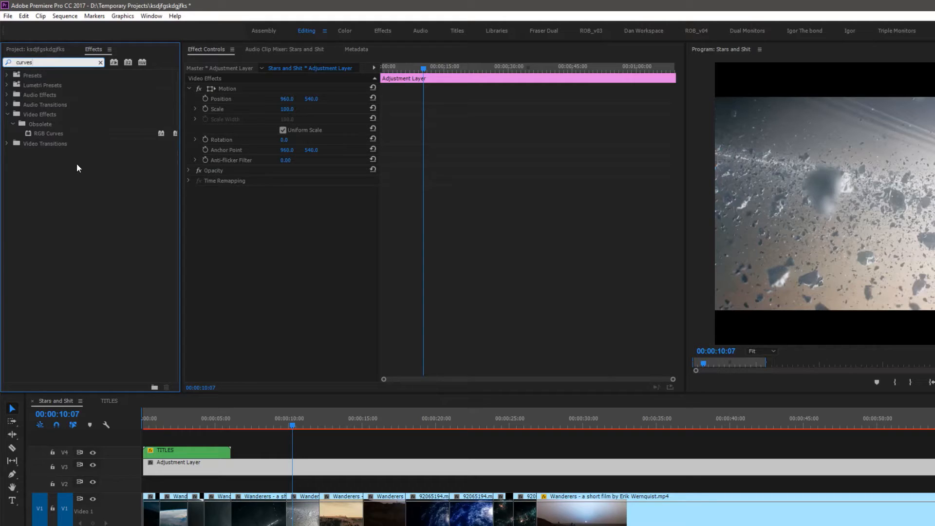
{"action": "mouse_move", "coordinate": [28, 133]}
{"action": "left_mouse_down"}
{"action": "mouse_move", "coordinate": [308, 444]}
{"action": "mouse_move", "coordinate": [273, 469]}
{"action": "mouse_move", "coordinate": [31, 129]}
{"action": "left_mouse_up"}
{"action": "left_click_drag", "start_coordinate": [186, 408], "coordinate": [220, 471]}
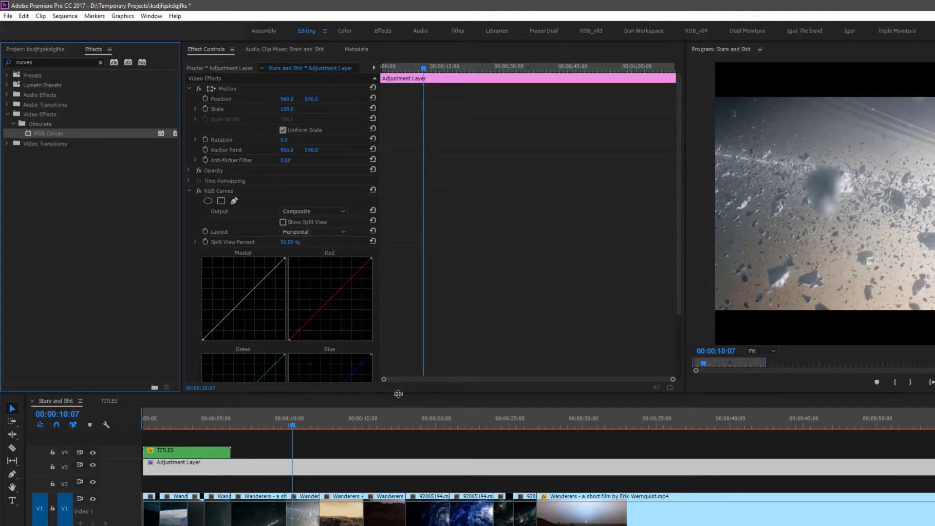
Shape an S-curve on the RGB Curves master graph, lowering the shadows and raising the highlights
{"action": "left_click_drag", "start_coordinate": [398, 392], "coordinate": [397, 448]}
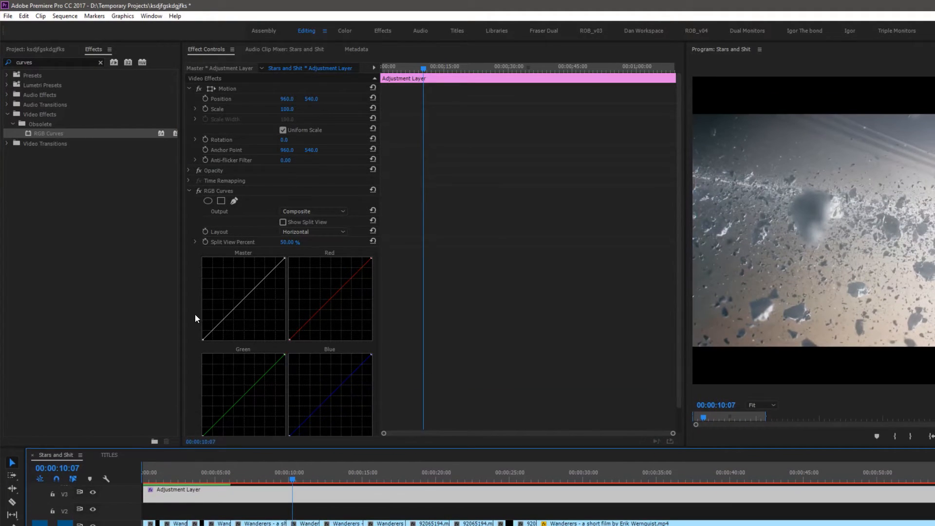
{"action": "left_click", "coordinate": [222, 324]}
{"action": "left_click_drag", "start_coordinate": [264, 285], "coordinate": [256, 275]}
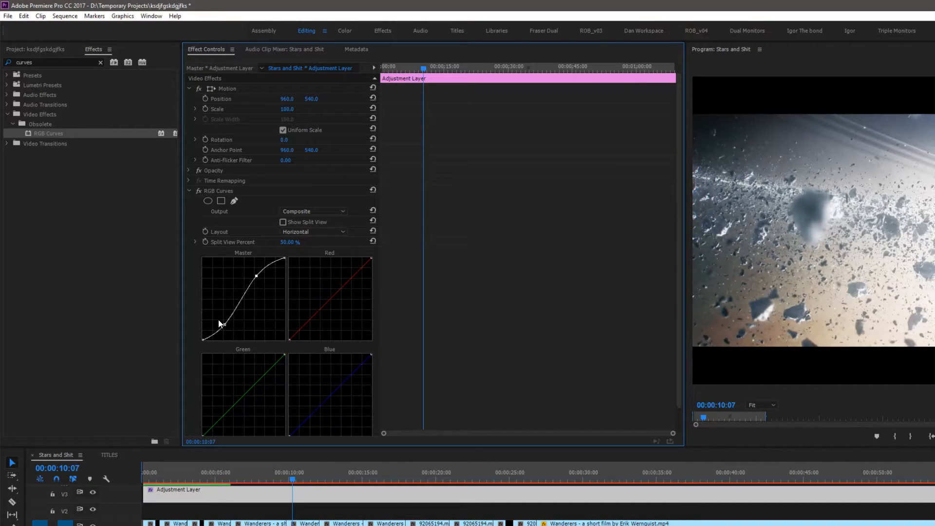
{"action": "left_click_drag", "start_coordinate": [226, 325], "coordinate": [226, 325]}
{"action": "left_click_drag", "start_coordinate": [257, 275], "coordinate": [258, 274]}
{"action": "left_click_drag", "start_coordinate": [227, 325], "coordinate": [229, 327]}
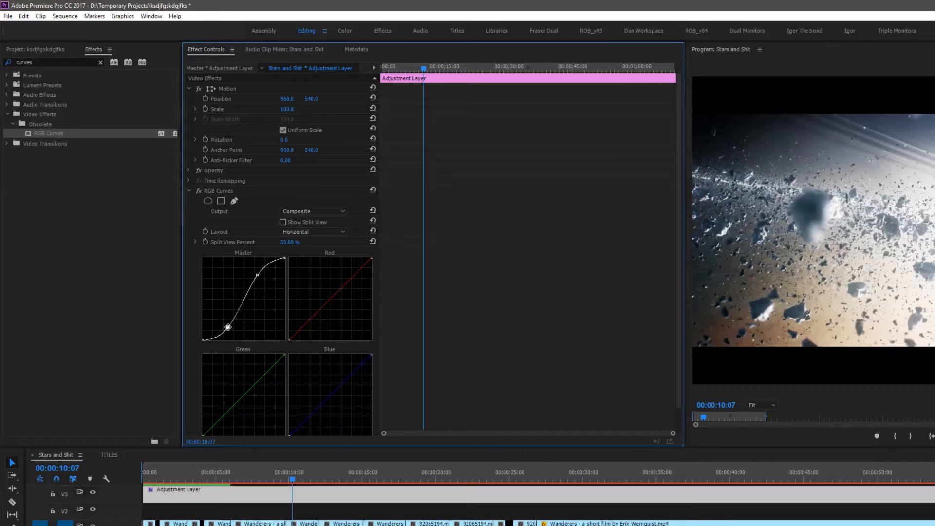
Scrub and play back the sequence to preview the curves grade
{"action": "left_click_drag", "start_coordinate": [295, 477], "coordinate": [203, 475]}
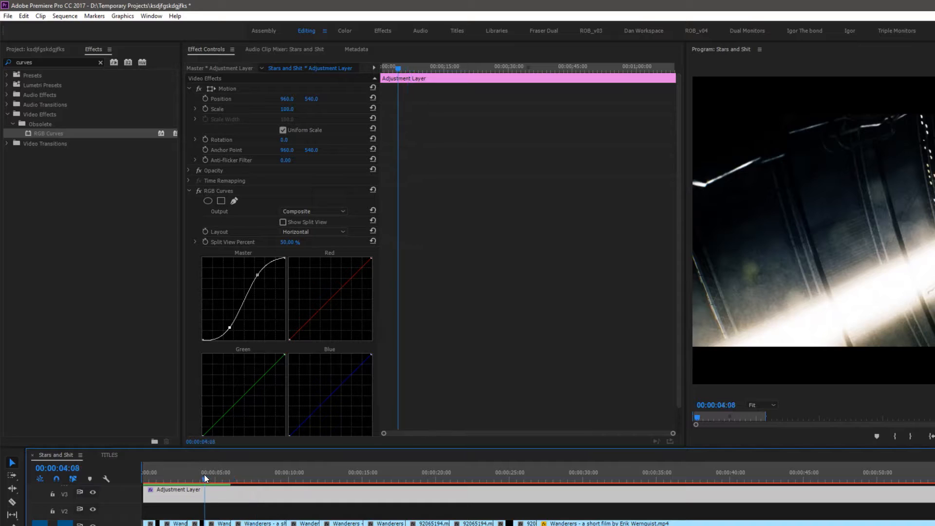
{"action": "key", "text": "space"}
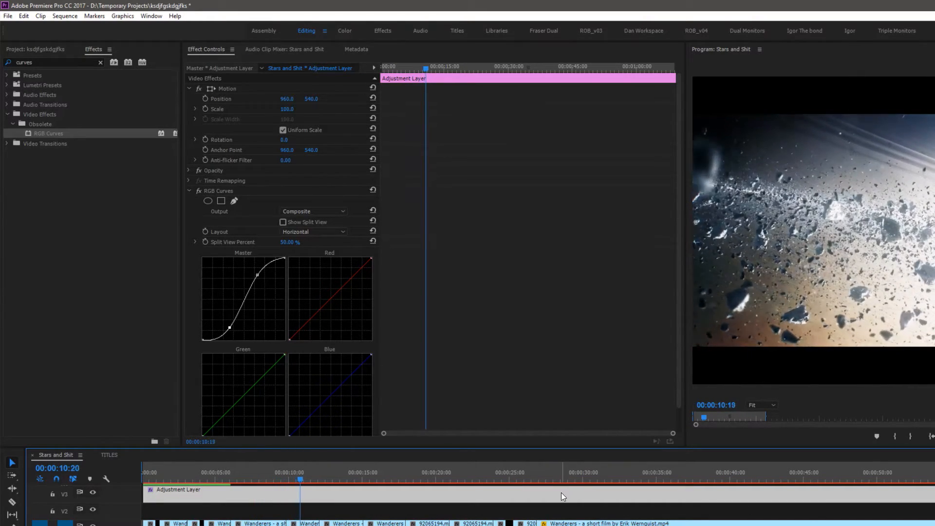
{"action": "key", "text": "space"}
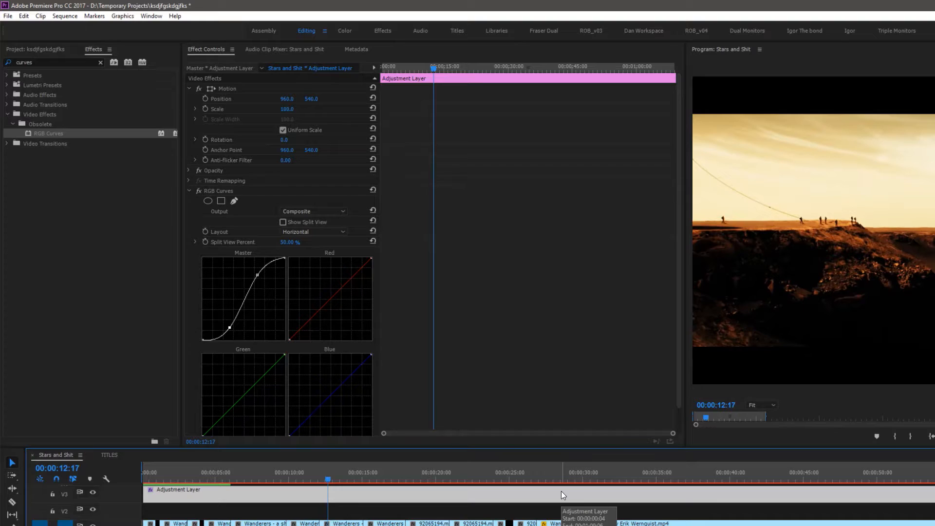
{"action": "key", "text": "minus"}
{"action": "key", "text": "minus"}
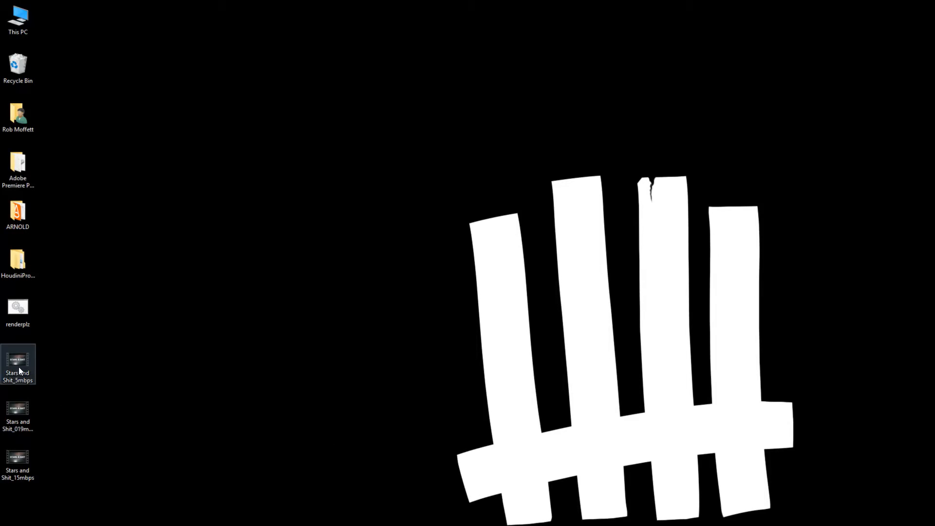
Open the exported Stars and Shit_15mbps video from the desktop to watch it, then close the player
{"action": "double_click", "coordinate": [19, 455]}
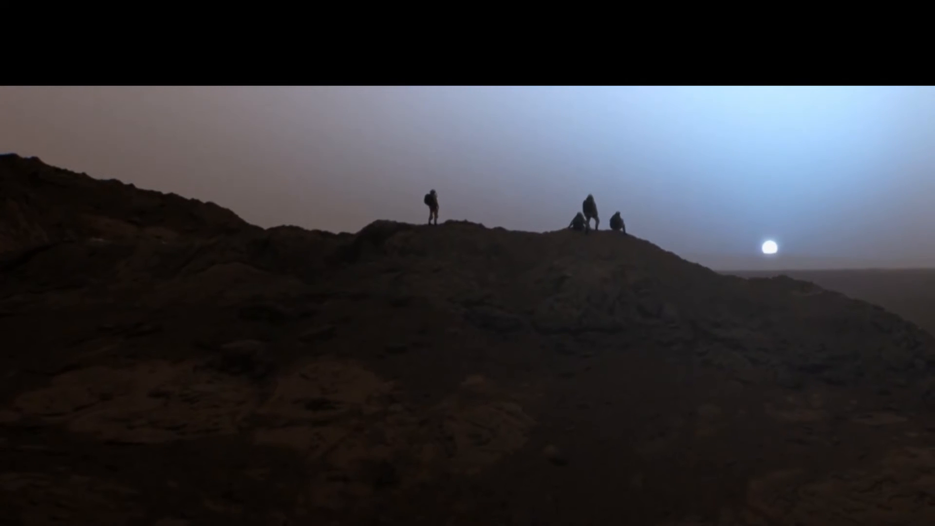
{"action": "key", "text": "alt+F4"}
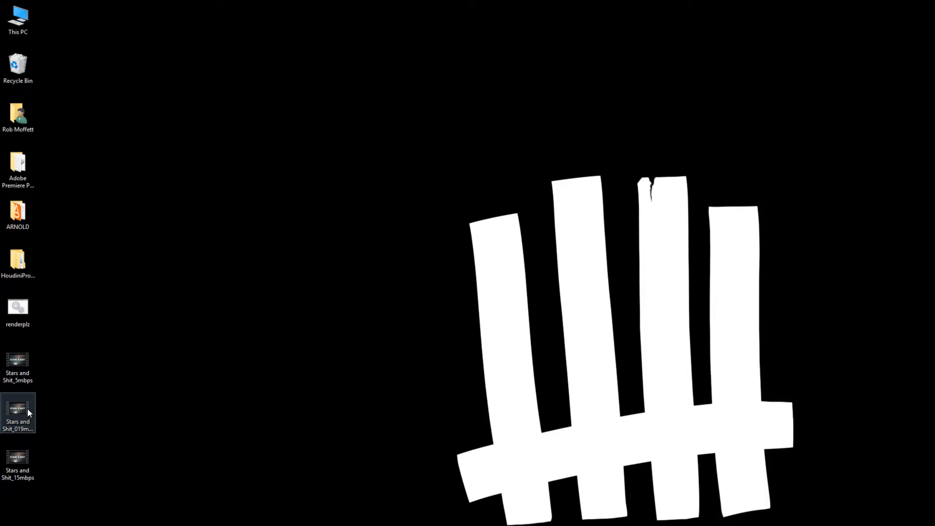
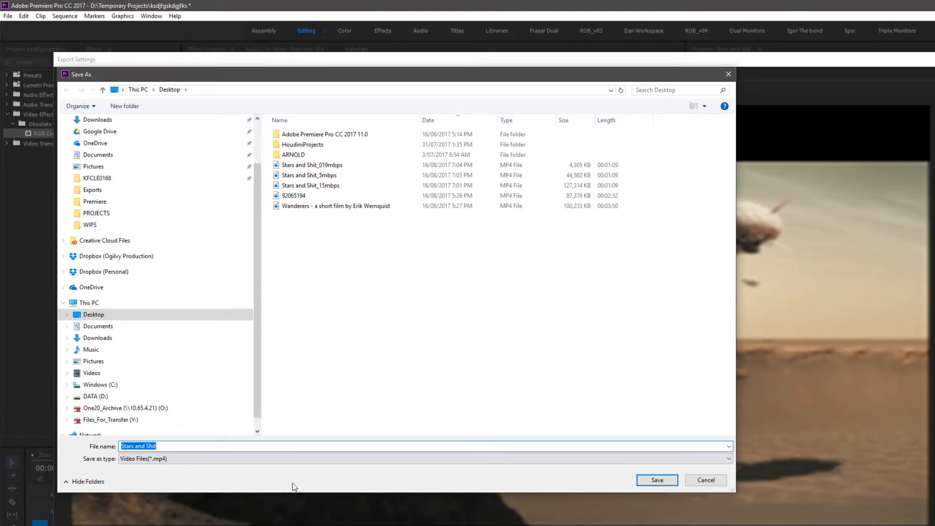
Save the export to the desktop as Stars and Shit_tiny and run the export
{"action": "left_click", "coordinate": [186, 443]}
{"action": "type", "text": "_tiny"}
{"action": "left_click", "coordinate": [658, 480]}
{"action": "left_click", "coordinate": [757, 199]}
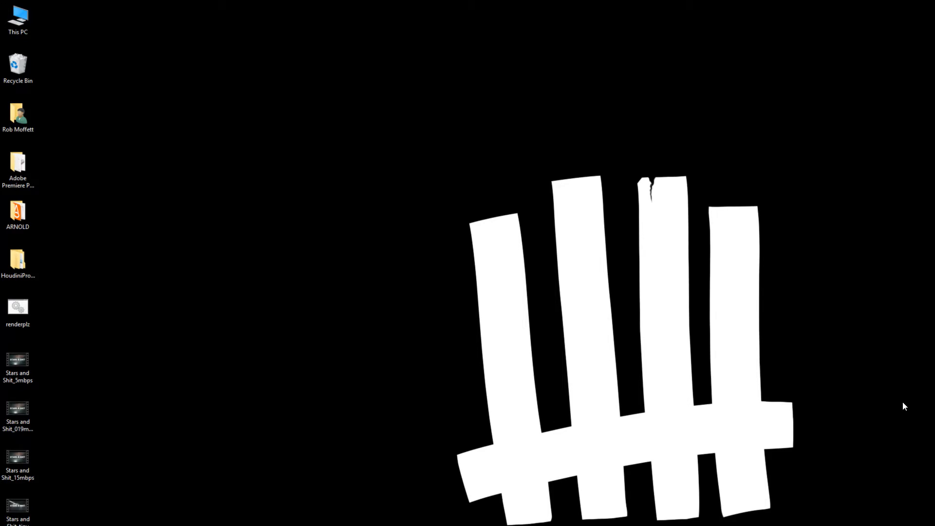
Open the properties of the Stars and Shit_tiny file
{"action": "right_click", "coordinate": [18, 509]}
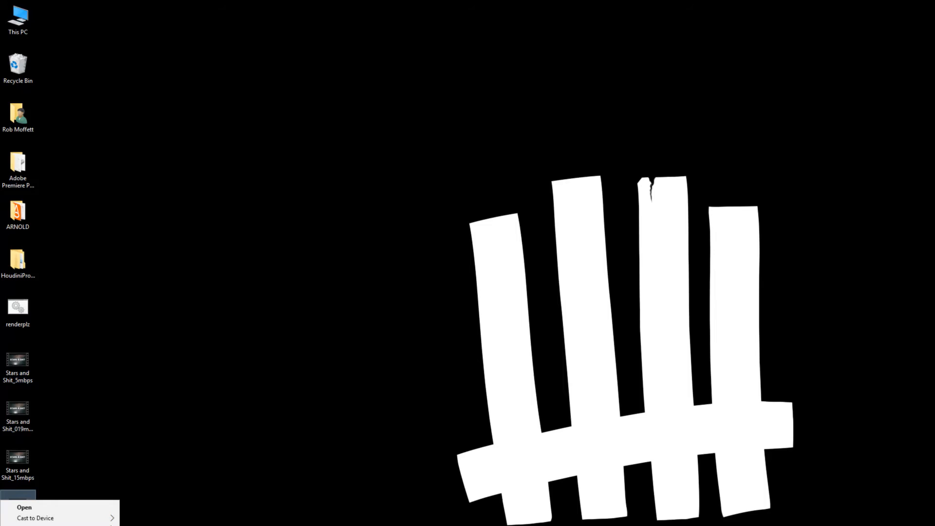
{"action": "key", "text": "r"}
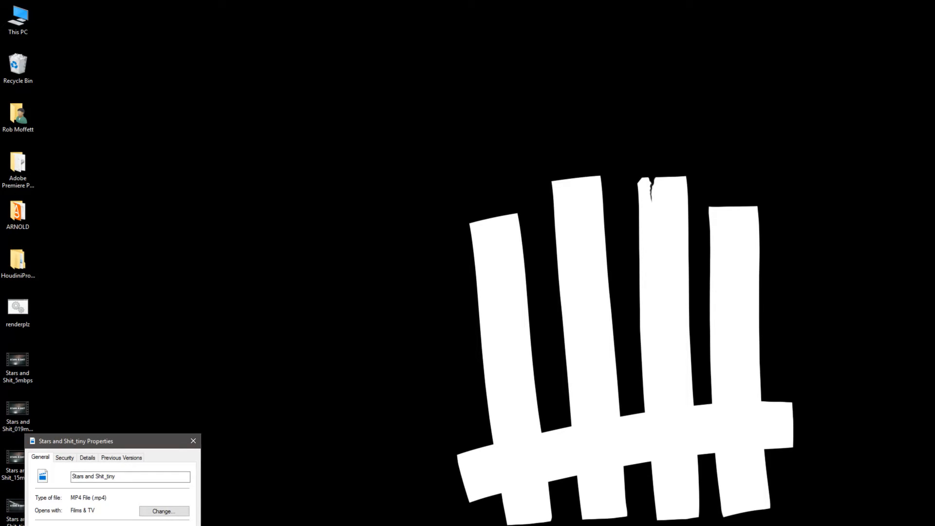
{"action": "key", "text": "Escape"}
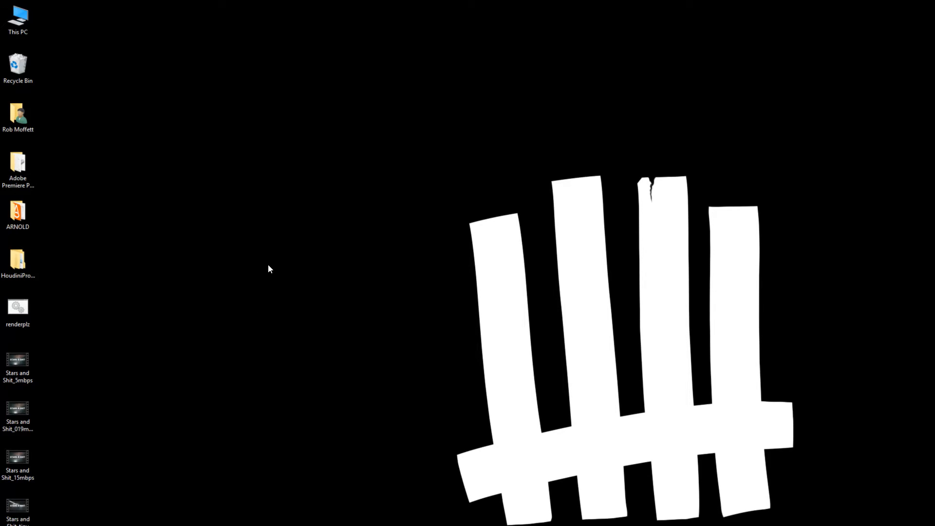
Open Stars and Shit_tiny in the Films & TV player, then close it
{"action": "double_click", "coordinate": [22, 511]}
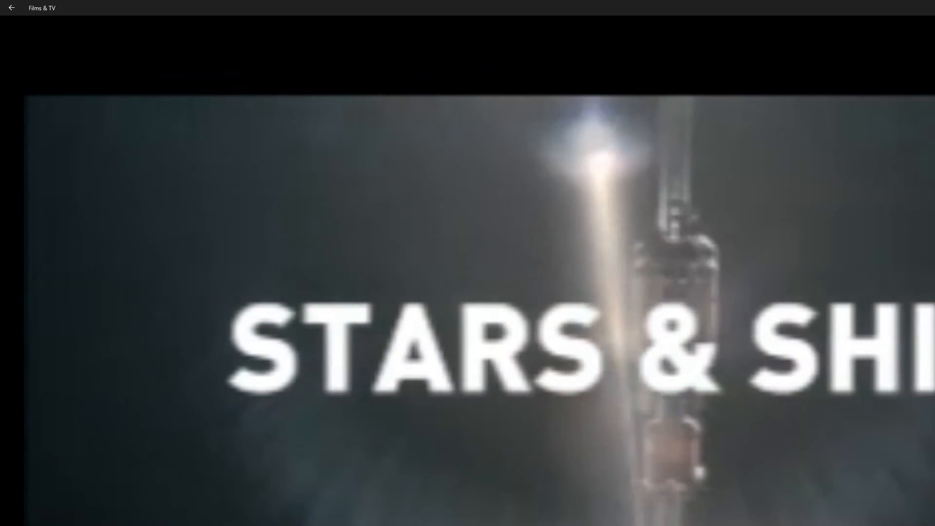
{"action": "key", "text": "alt+F4"}
{"action": "right_click", "coordinate": [15, 508]}
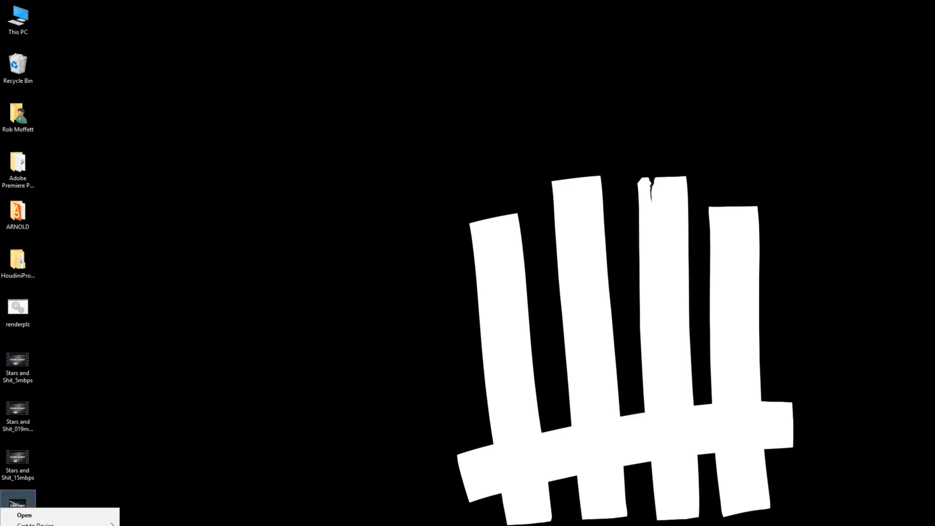
{"action": "key", "text": "Escape"}
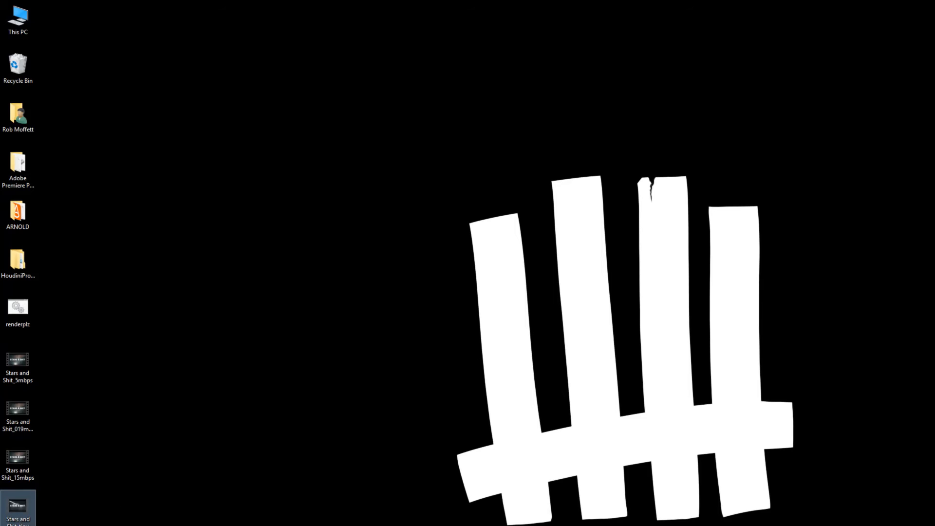
Open Stars and Shit_tiny in the QuickTime player, play it briefly, pause and close the player
{"action": "key", "text": "Return"}
{"action": "left_click_drag", "start_coordinate": [126, 57], "coordinate": [792, 315]}
{"action": "left_click", "coordinate": [504, 288]}
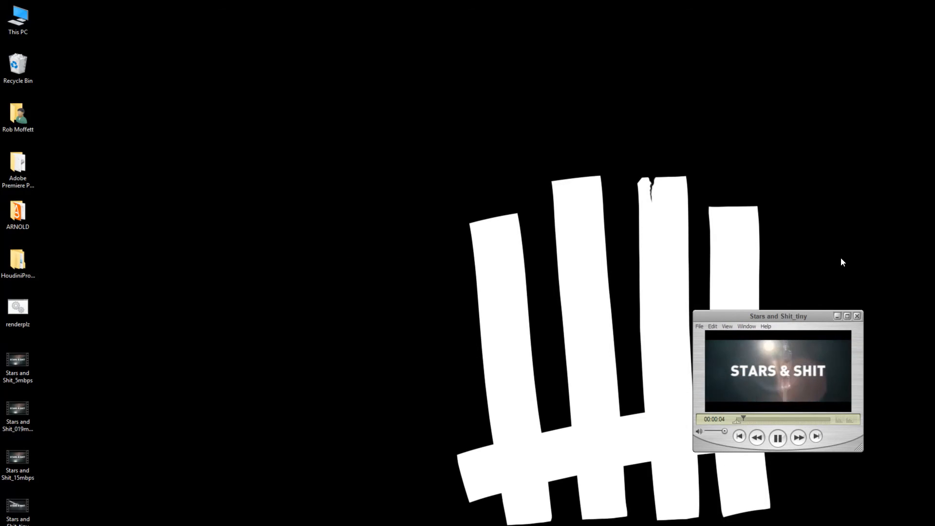
{"action": "left_click", "coordinate": [782, 437]}
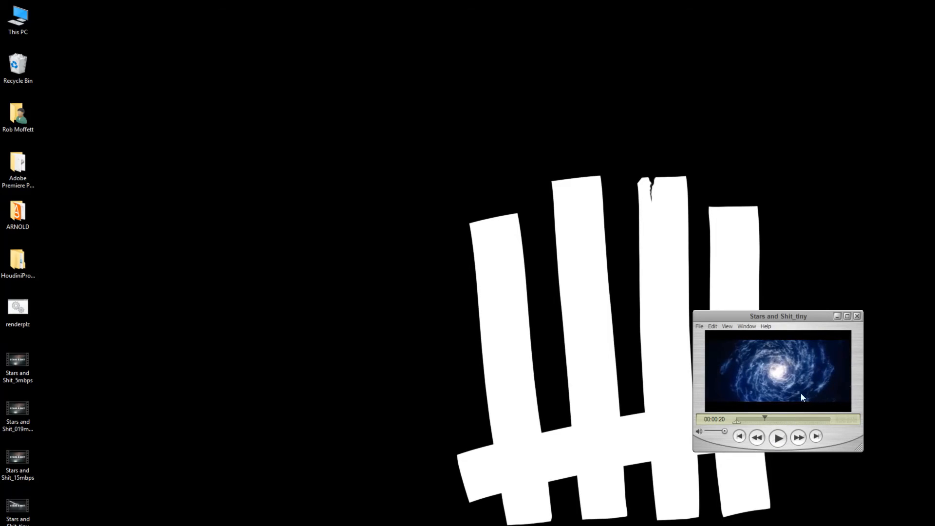
{"action": "left_click", "coordinate": [858, 317]}
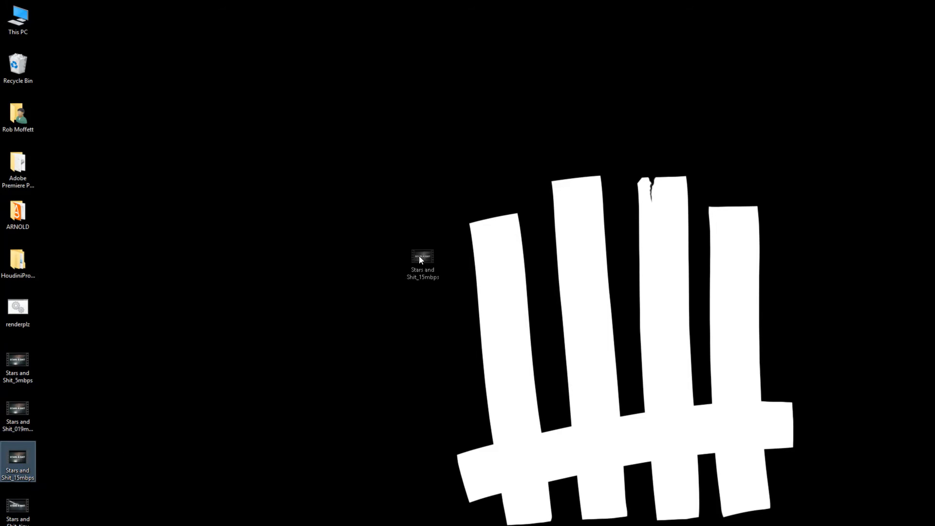
Inspect the file size in the properties of Stars and Shit_15mbps
{"action": "left_click_drag", "start_coordinate": [426, 260], "coordinate": [422, 263]}
{"action": "right_click", "coordinate": [429, 288]}
{"action": "left_click", "coordinate": [382, 419]}
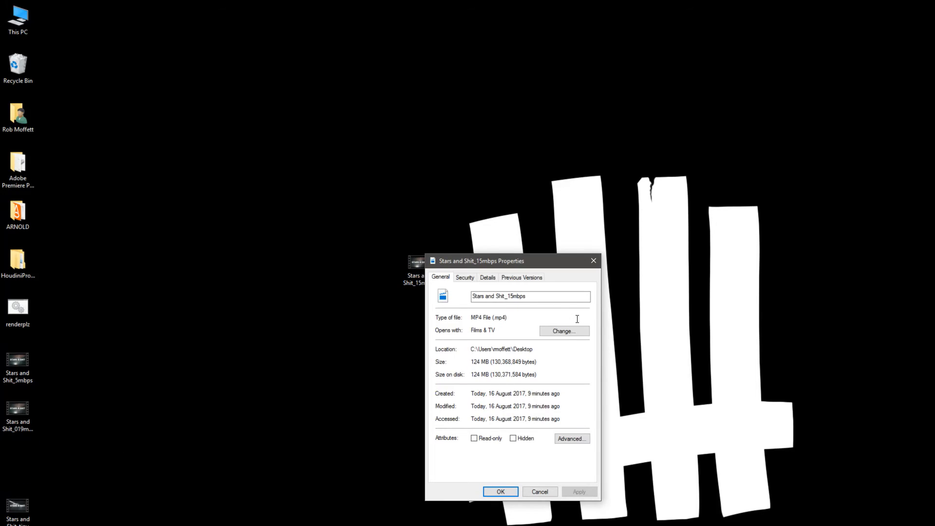
{"action": "left_click_drag", "start_coordinate": [474, 363], "coordinate": [482, 363]}
{"action": "left_click", "coordinate": [595, 262]}
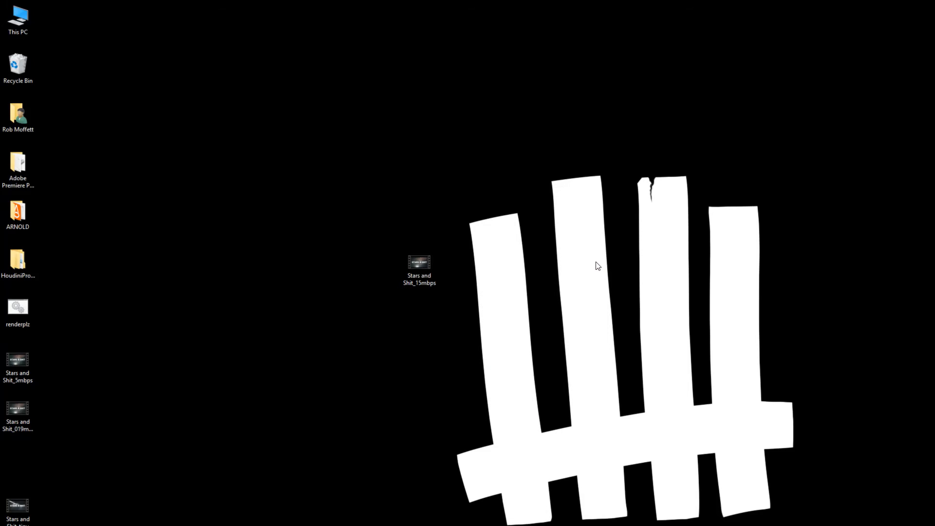
Move the Stars and Shit_5mbps file beside Stars and Shit_15mbps on the desktop
{"action": "left_click", "coordinate": [160, 402]}
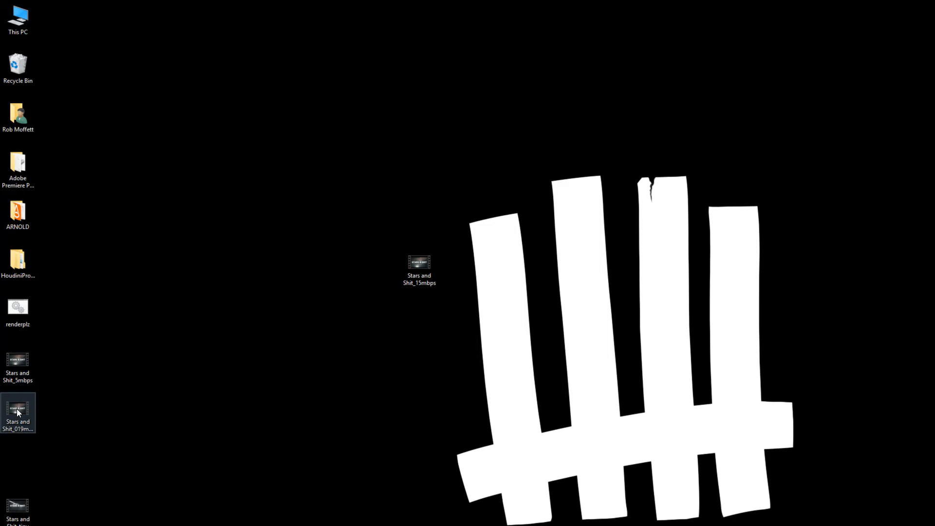
{"action": "left_click", "coordinate": [6, 381]}
{"action": "left_click_drag", "start_coordinate": [70, 371], "coordinate": [421, 313]}
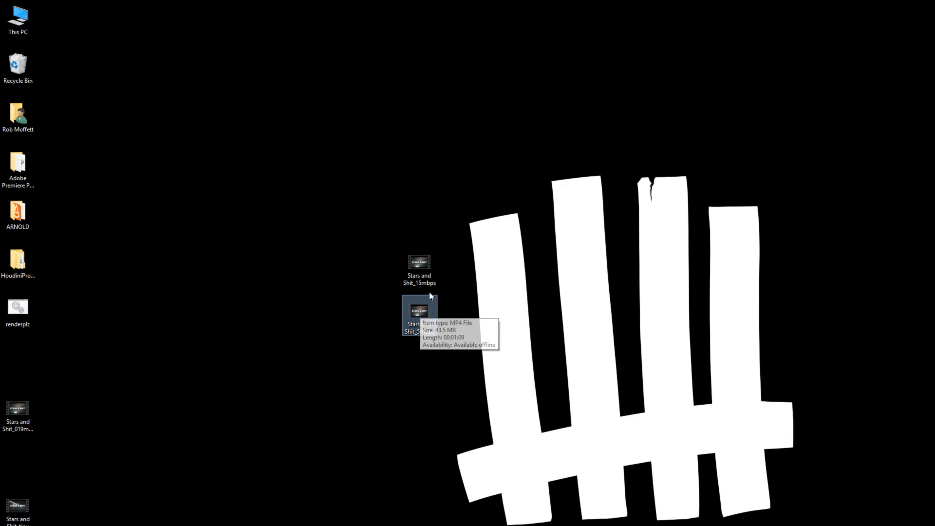
Inspect the file size in the properties of Stars and Shit_5mbps
{"action": "right_click", "coordinate": [421, 312]}
{"action": "left_click", "coordinate": [367, 303]}
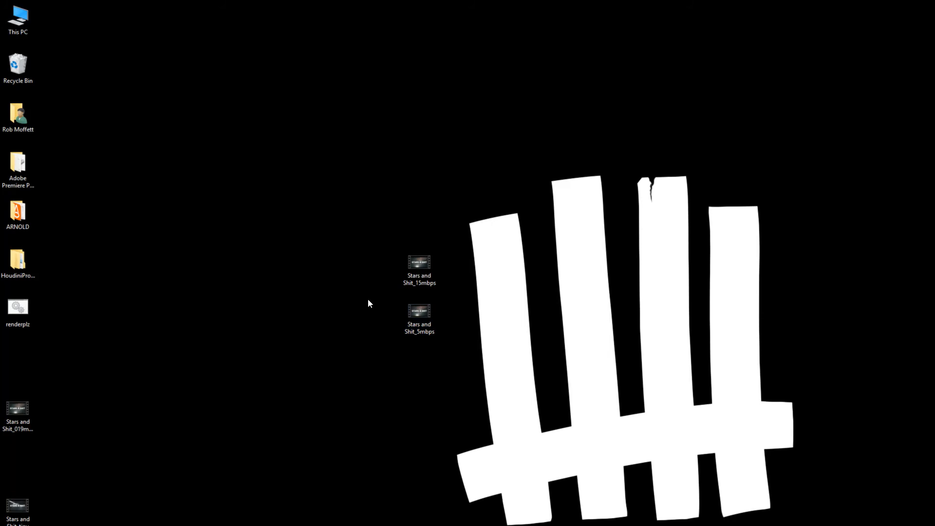
{"action": "right_click", "coordinate": [424, 317]}
{"action": "left_click", "coordinate": [376, 480]}
{"action": "left_click_drag", "start_coordinate": [528, 324], "coordinate": [571, 303]}
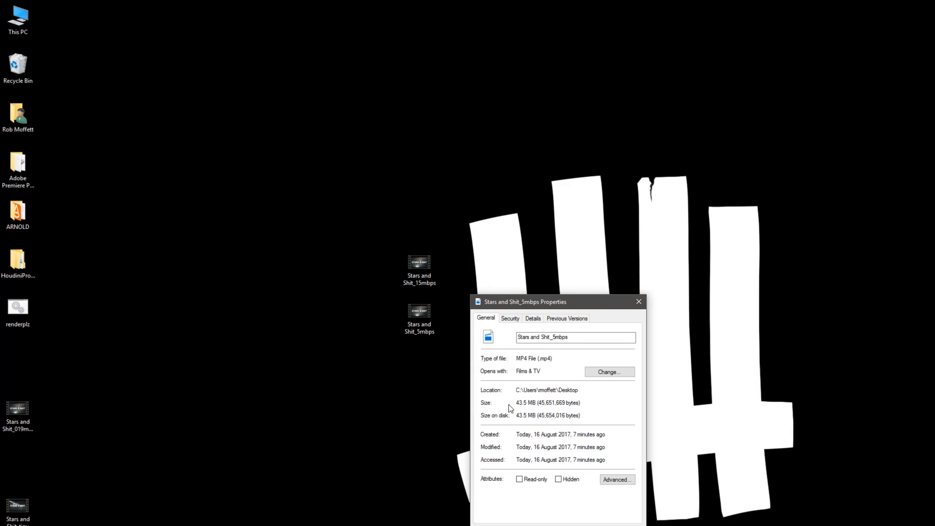
{"action": "left_click", "coordinate": [639, 301]}
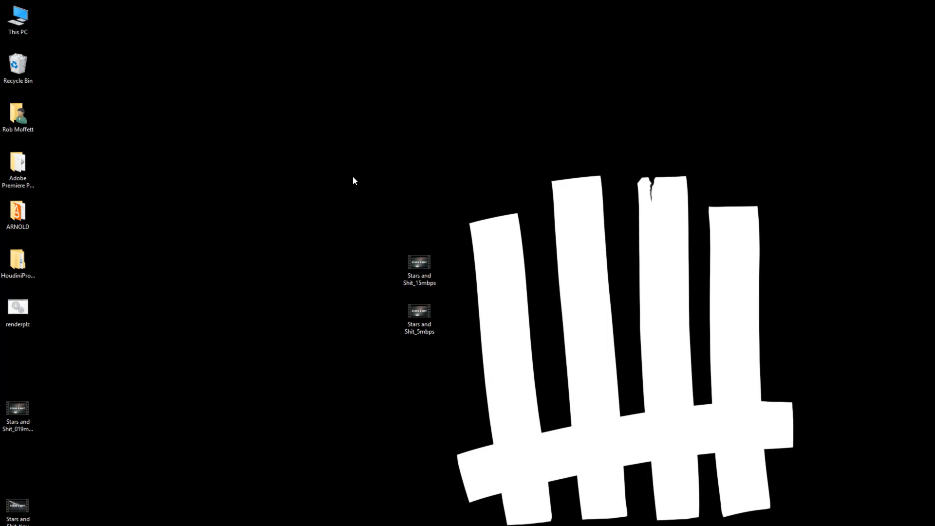
Move both the 15mbps and 5mbps files back near the other exports on the desktop
{"action": "left_click_drag", "start_coordinate": [352, 180], "coordinate": [573, 478]}
{"action": "left_click_drag", "start_coordinate": [418, 268], "coordinate": [49, 344]}
{"action": "left_click", "coordinate": [99, 320]}
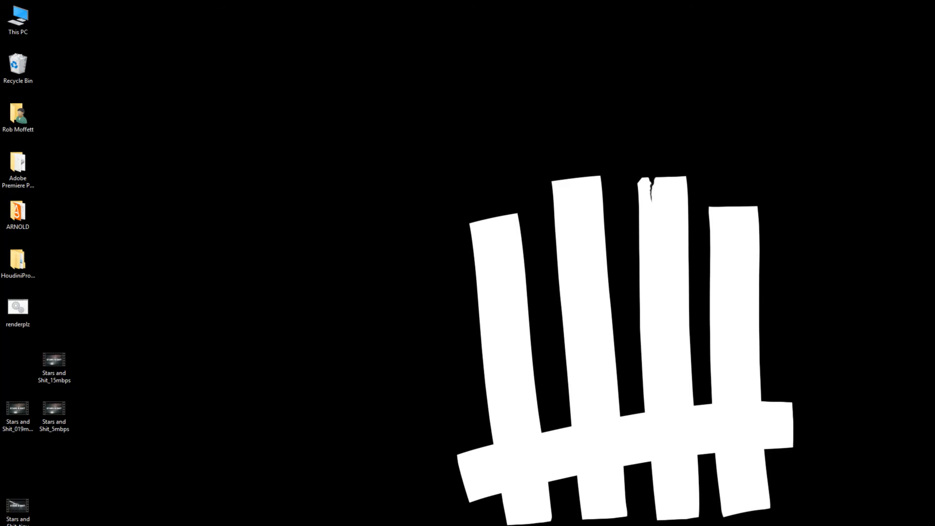
{"action": "key", "text": "alt+Tab"}
{"action": "left_click_drag", "start_coordinate": [715, 156], "coordinate": [559, 37]}
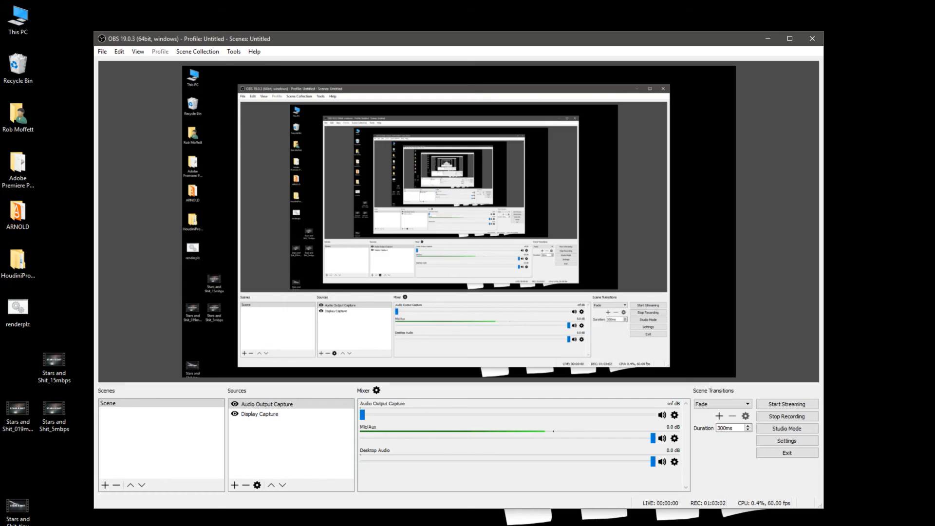
{"action": "left_click_drag", "start_coordinate": [823, 359], "coordinate": [743, 388]}
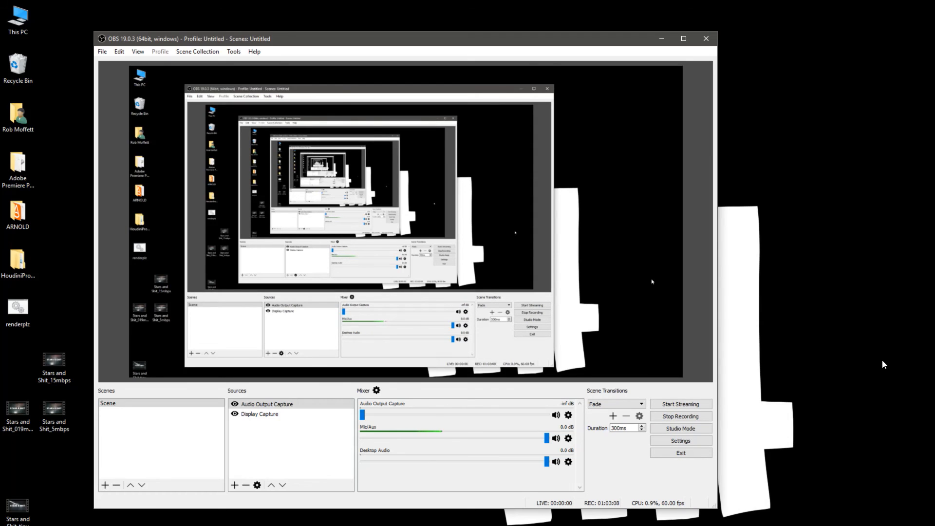
{"action": "left_click_drag", "start_coordinate": [529, 38], "coordinate": [609, 101]}
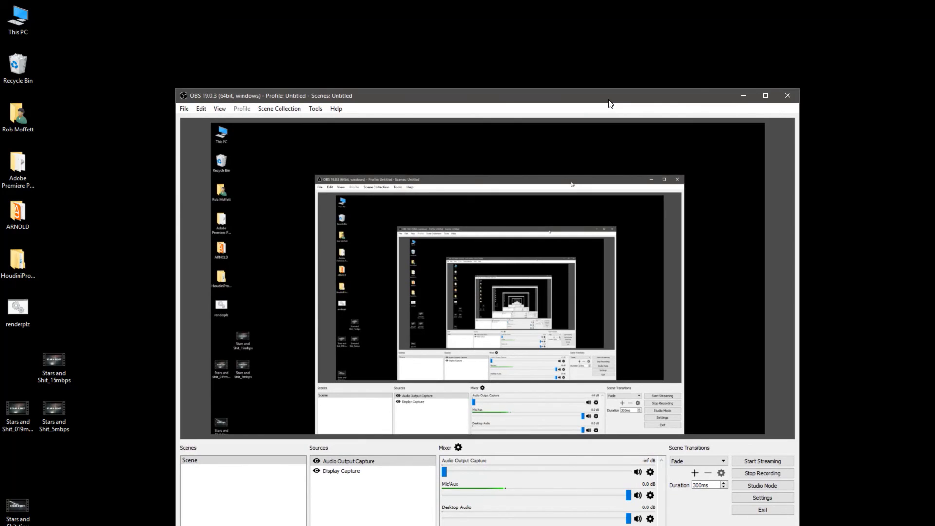